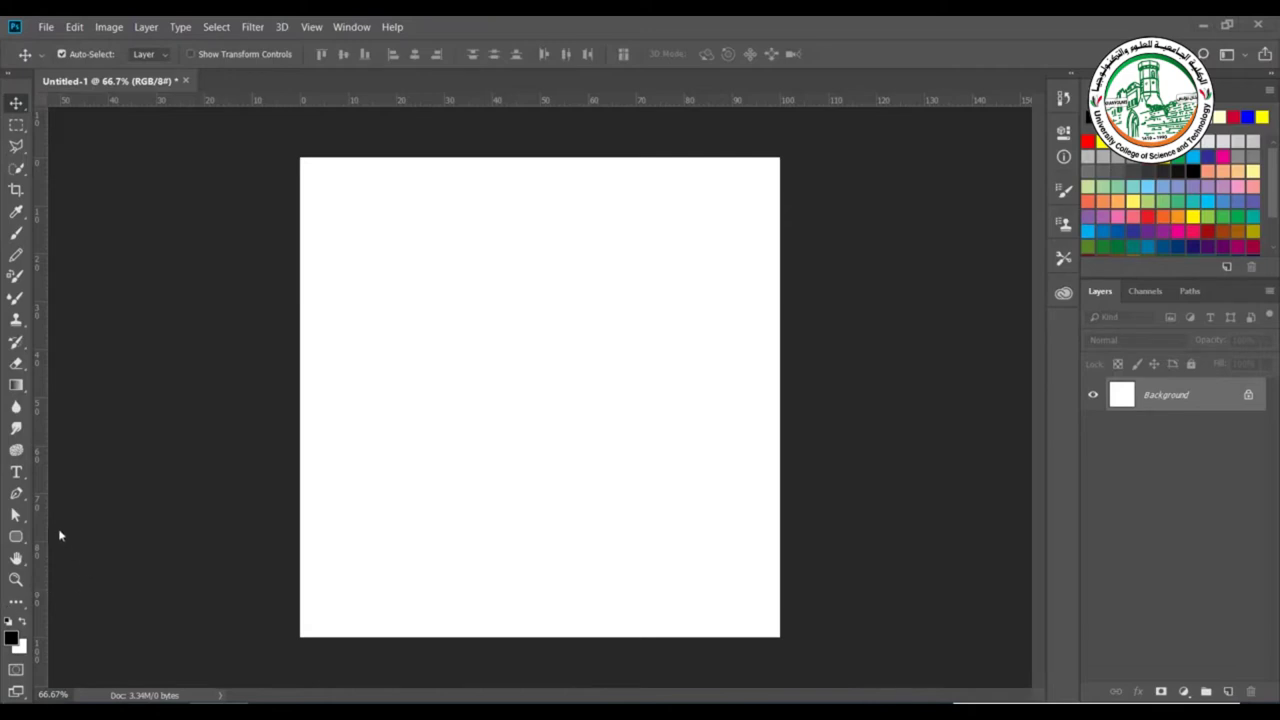
# Try to write the Arabic phrase "بسم الله الرحمن الرحيم" as red 82 pt Arial text across the upper canvas.
pyautogui.click(16, 474)
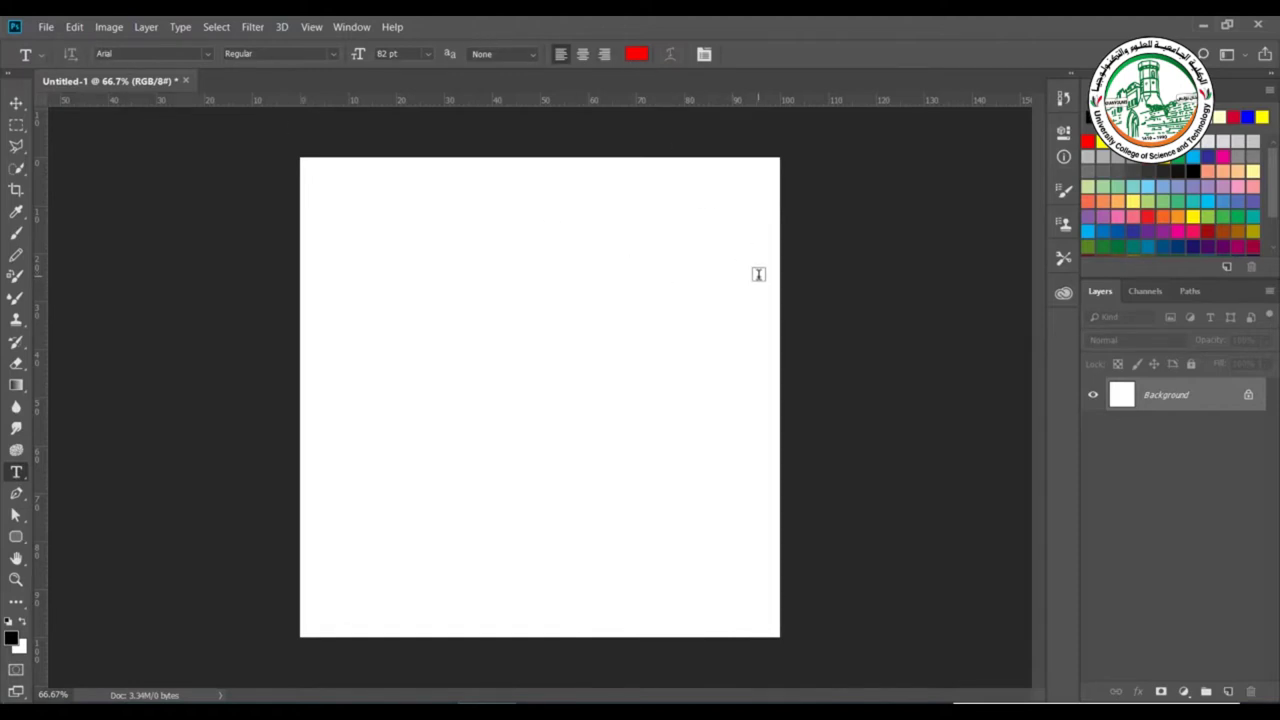
pyautogui.click(722, 238)
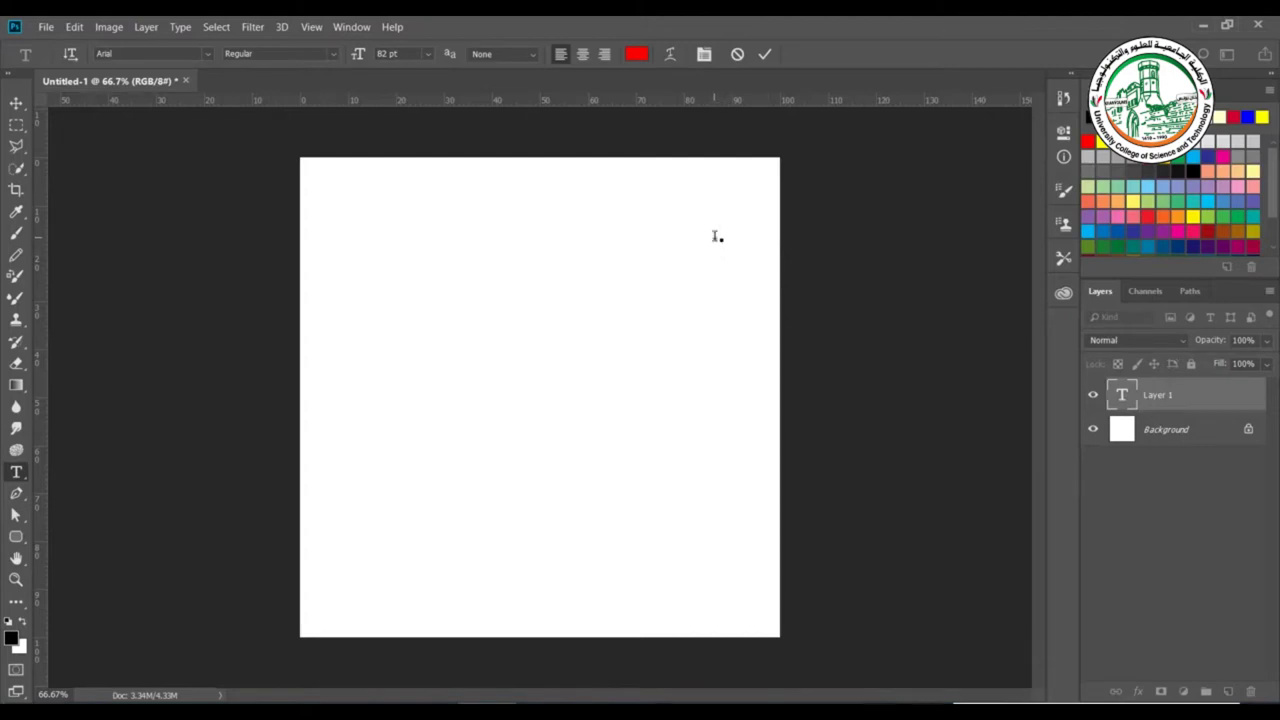
pyautogui.write('بس          ')
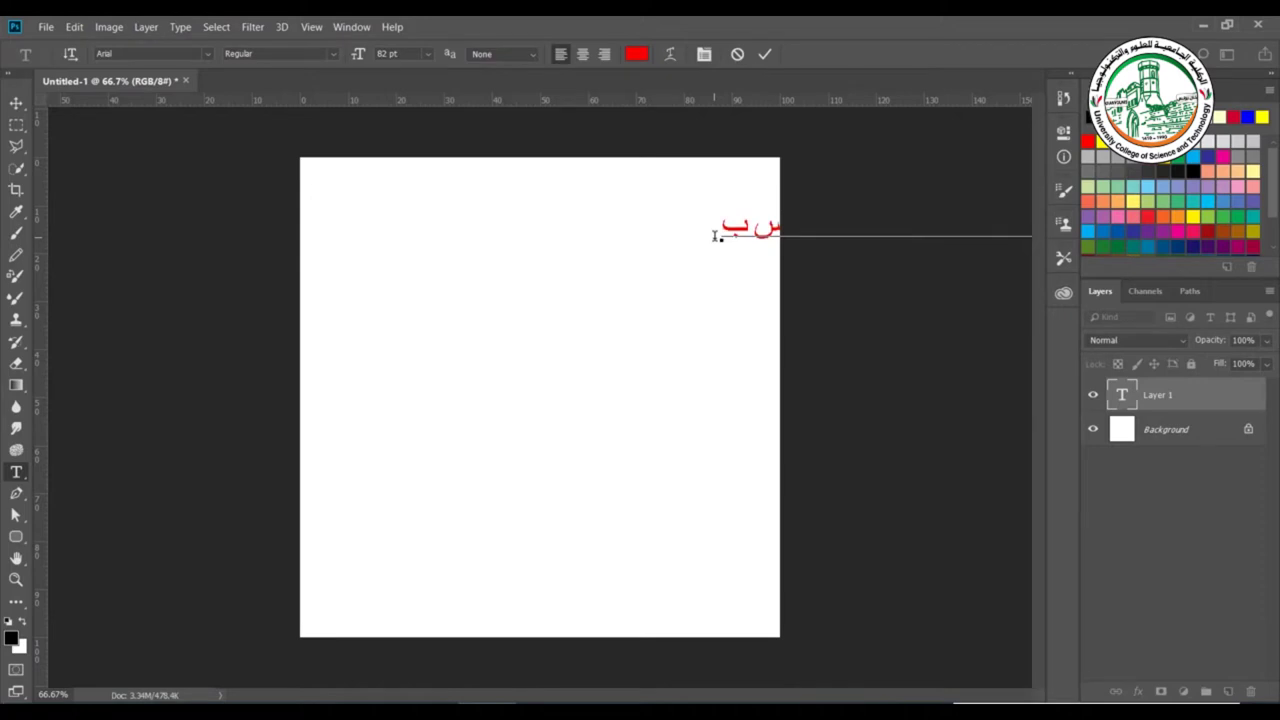
pyautogui.write('     ـ')
pyautogui.write('م الله الرحمن الرحيم')
pyautogui.press('BackSpace')
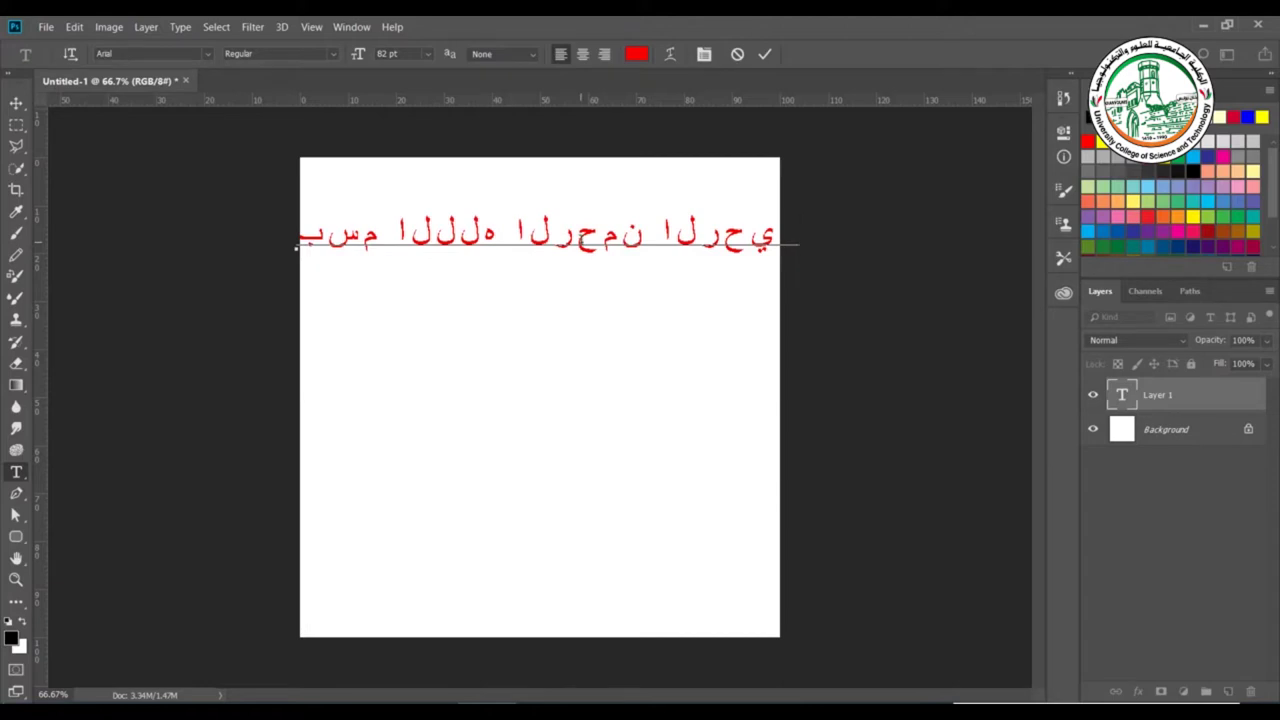
pyautogui.click(657, 294)
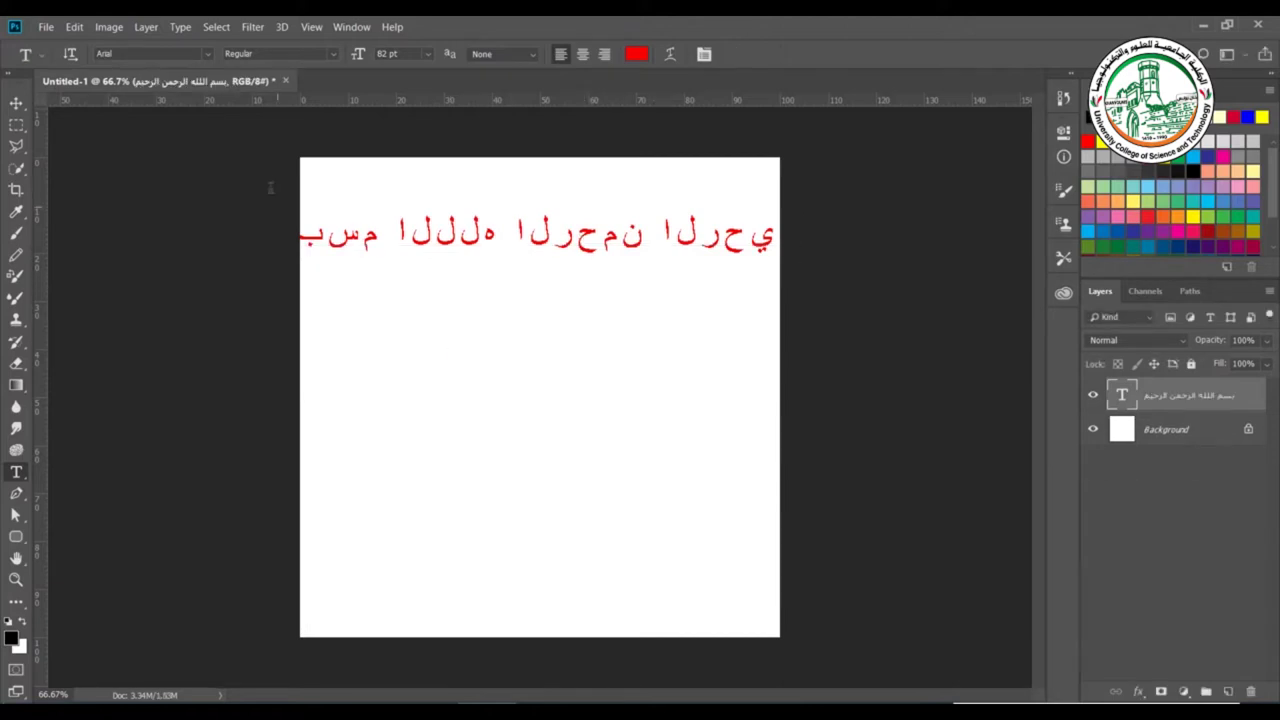
# Set the default text engine to Middle Eastern and South Asian in the Type preferences, and quit without saving the document.
pyautogui.click(73, 26)
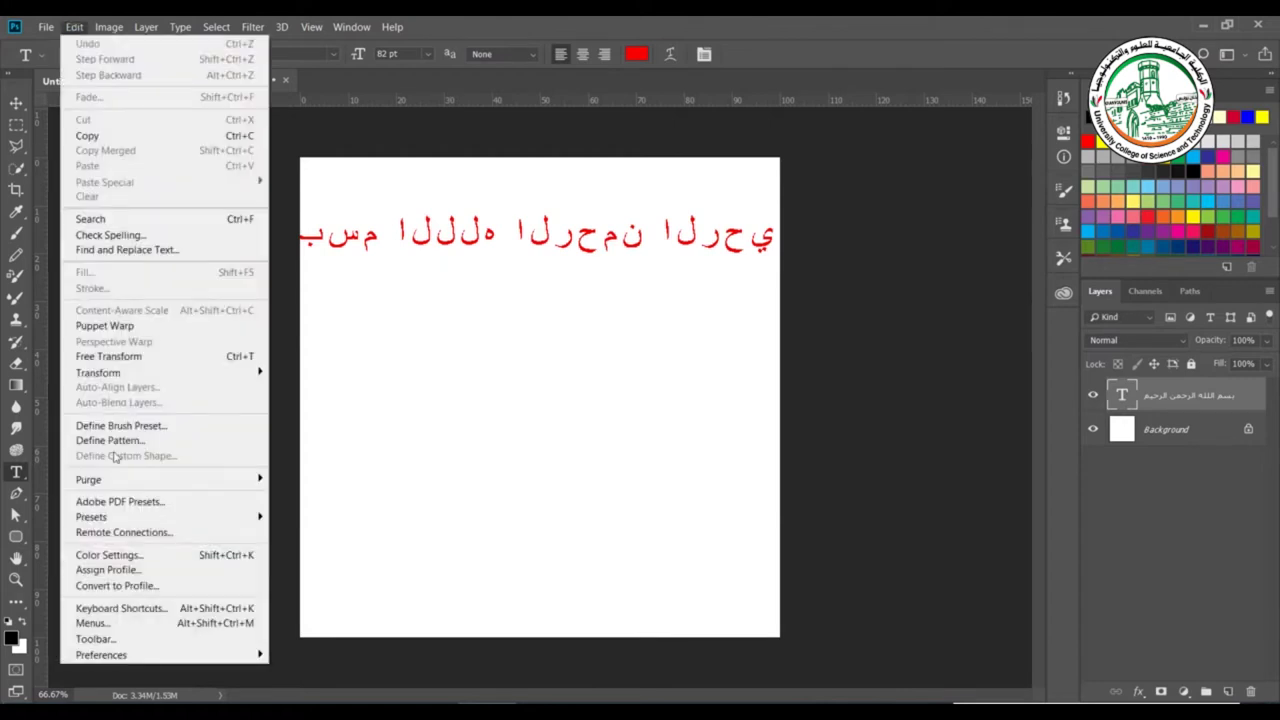
pyautogui.moveTo(250, 655)
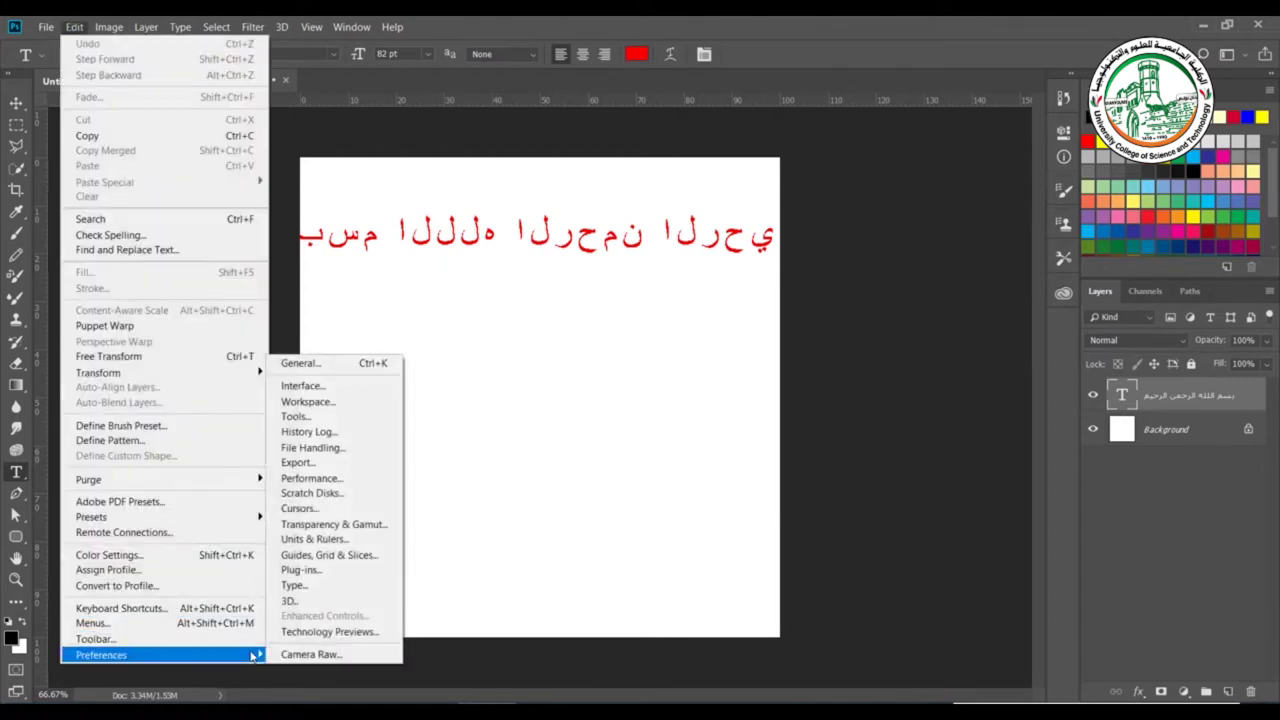
pyautogui.click(298, 585)
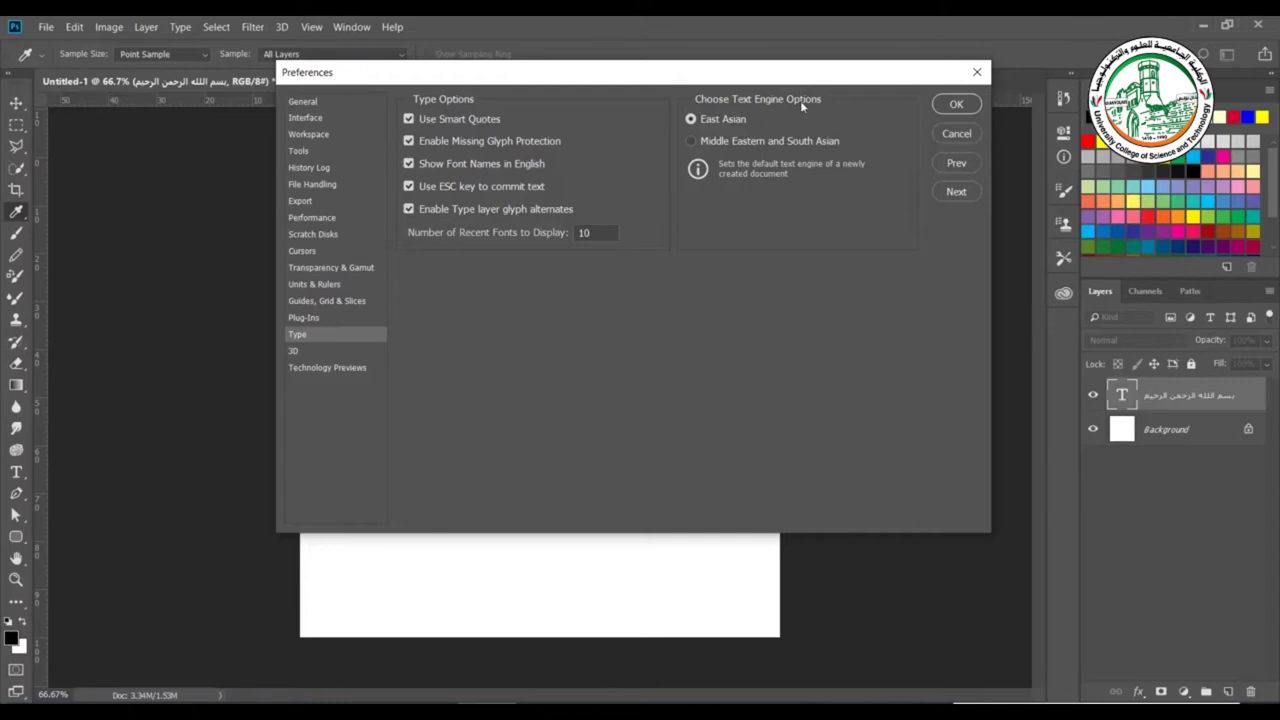
pyautogui.click(691, 141)
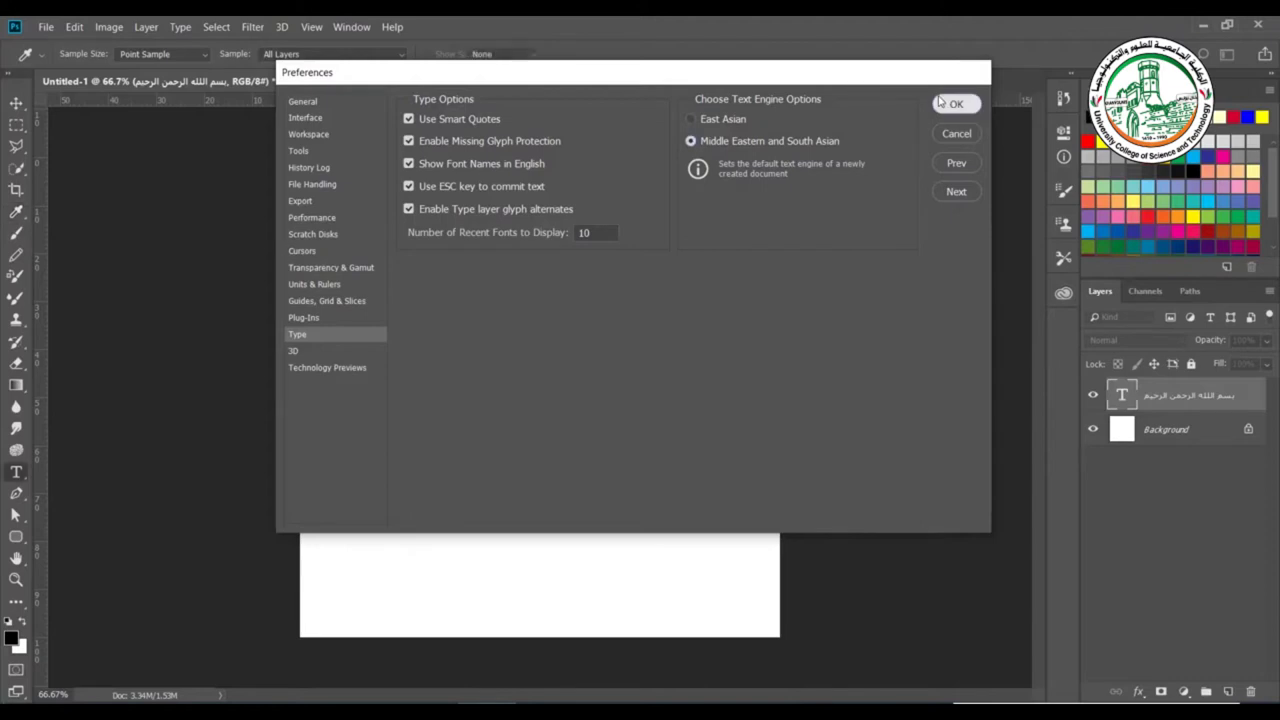
pyautogui.click(952, 104)
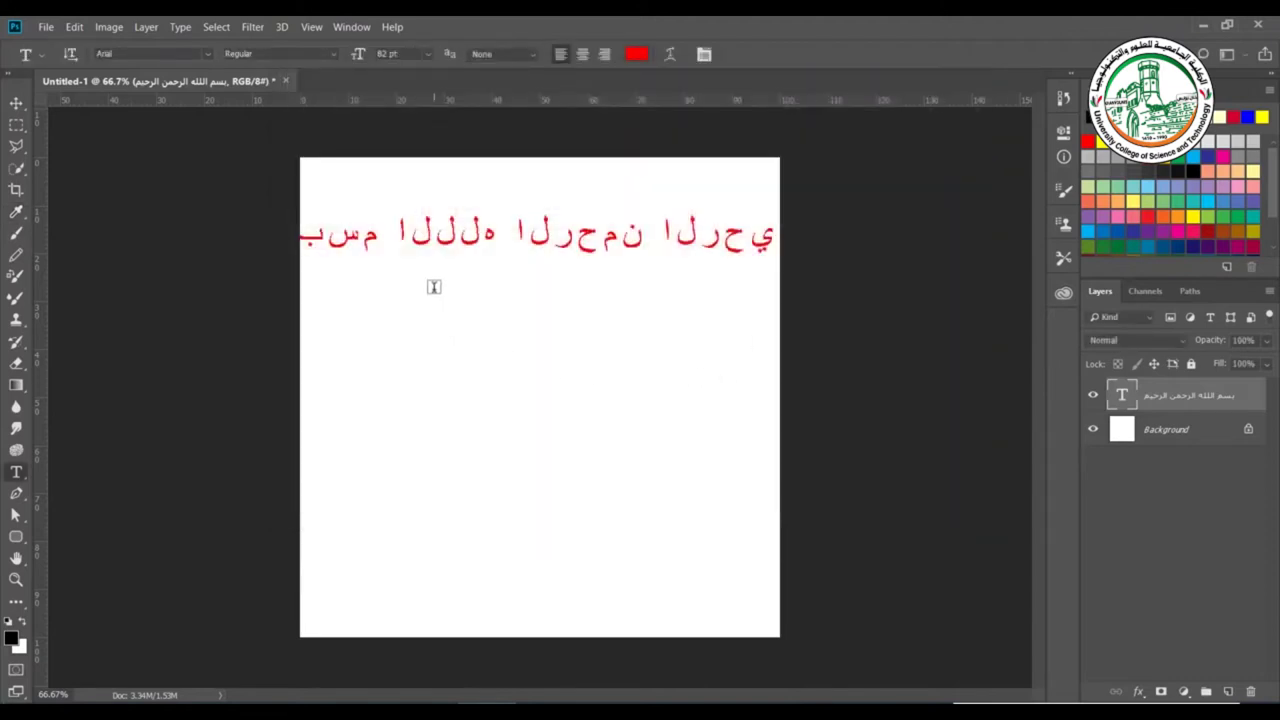
pyautogui.click(1260, 23)
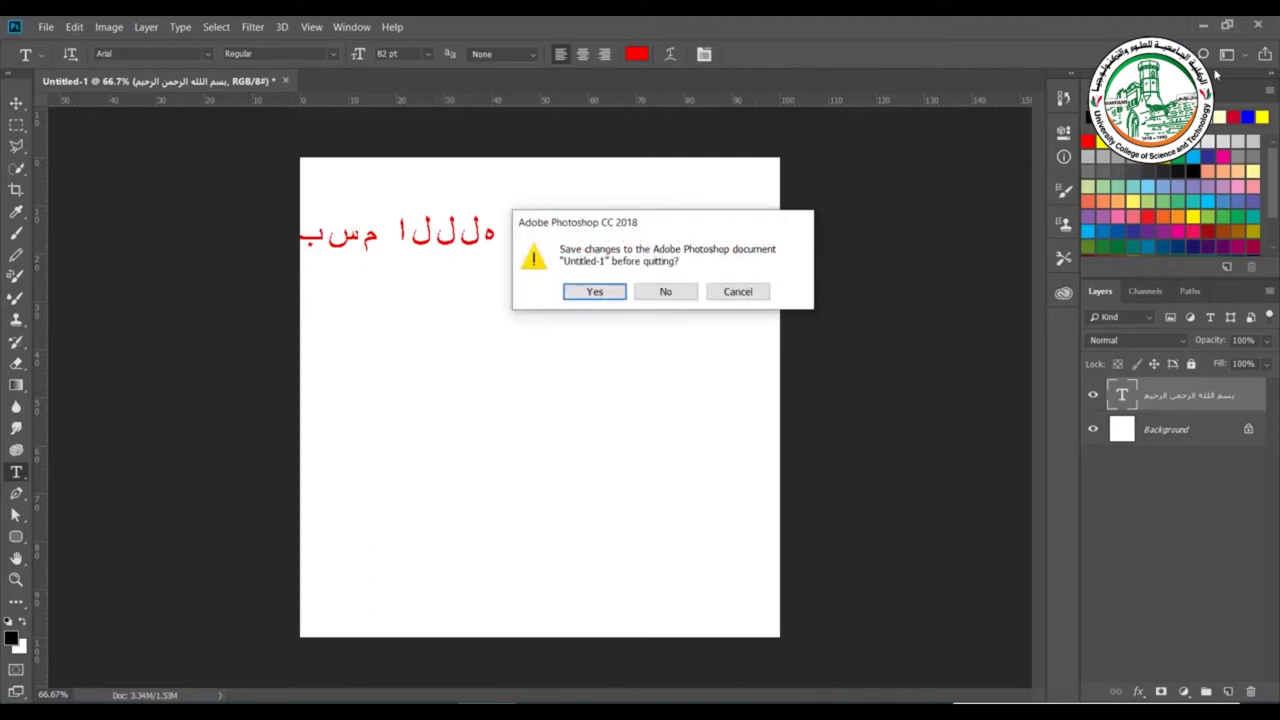
pyautogui.click(665, 291)
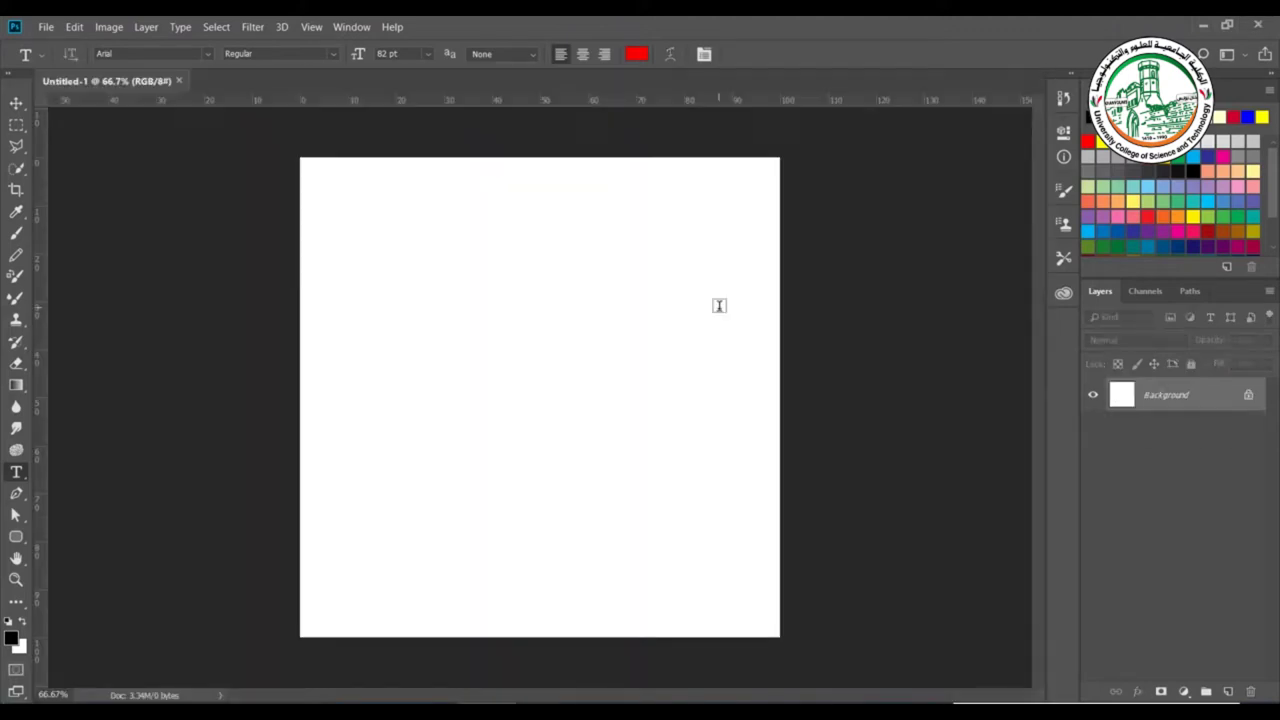
# Add the text "بسم الله الرحمن الرحيم" in the new blank document and move it to the middle of the upper canvas.
pyautogui.click(727, 222)
pyautogui.write('بسم الله')
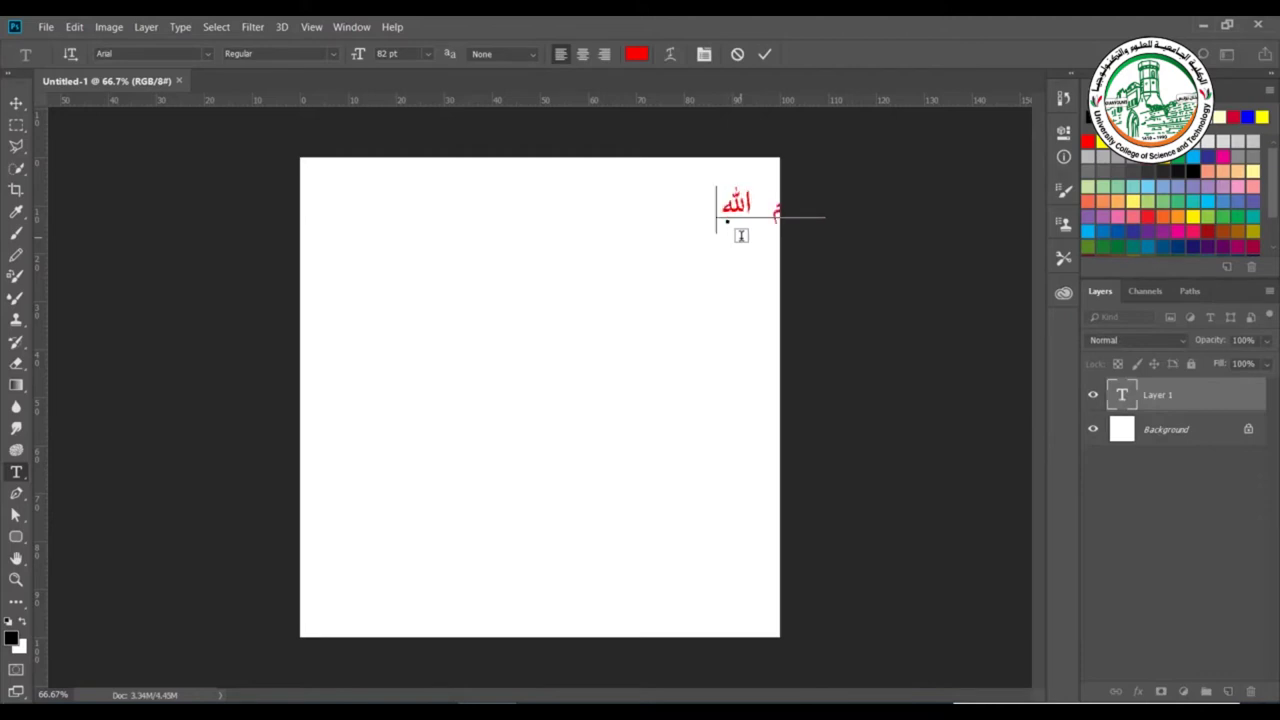
pyautogui.write(' الرحمن الرحيم')
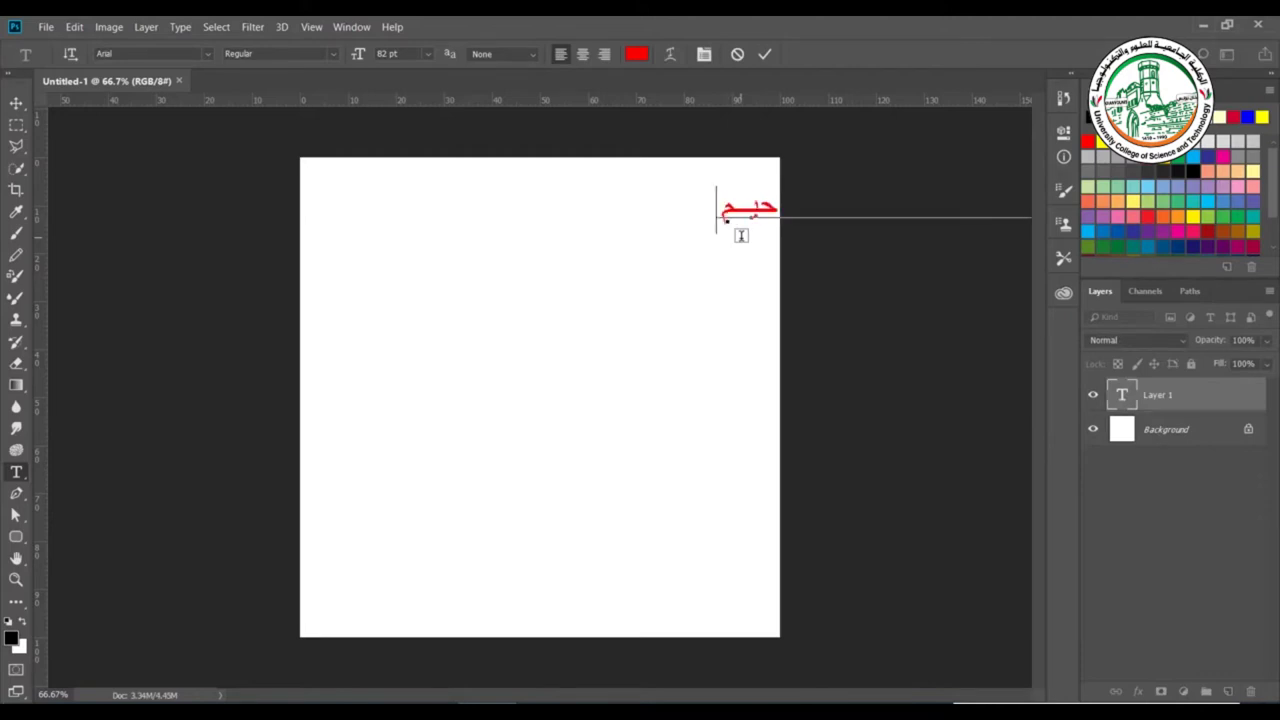
pyautogui.moveTo(737, 259); pyautogui.dragTo(400, 303)
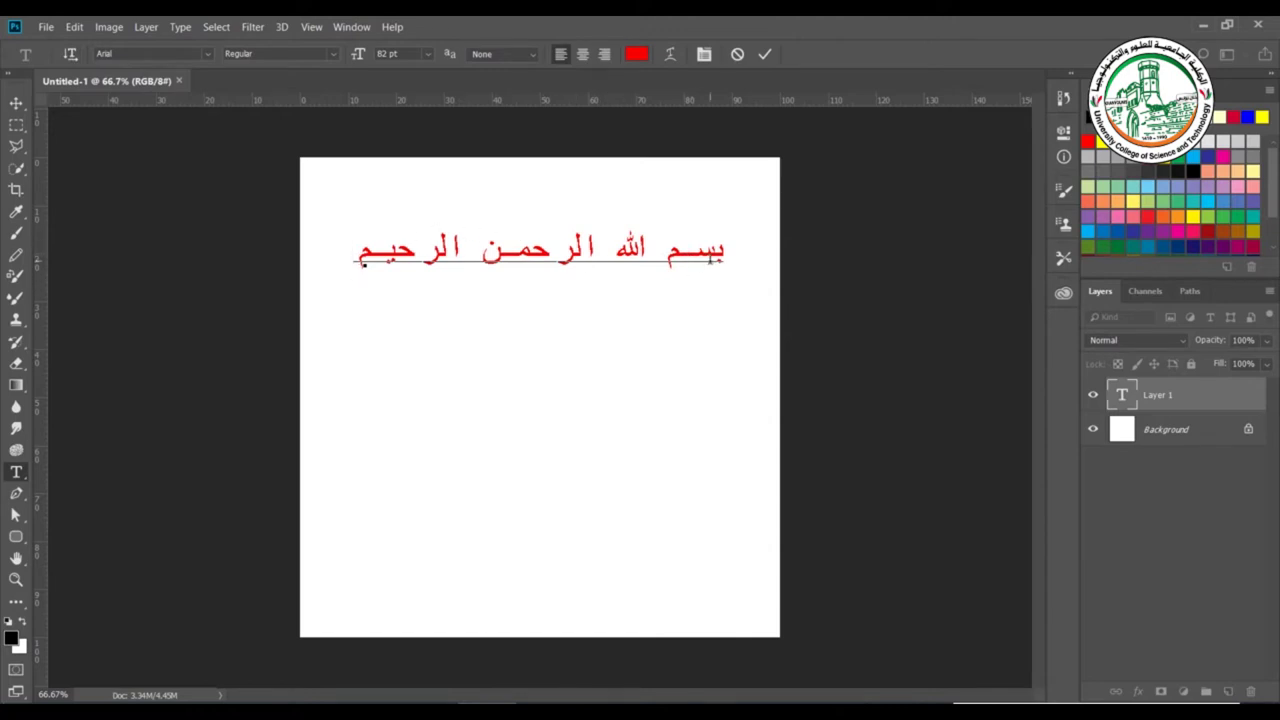
# Try the vertical orientation on the phrase, move it fully onto the canvas, and restore the horizontal orientation.
pyautogui.click(70, 53)
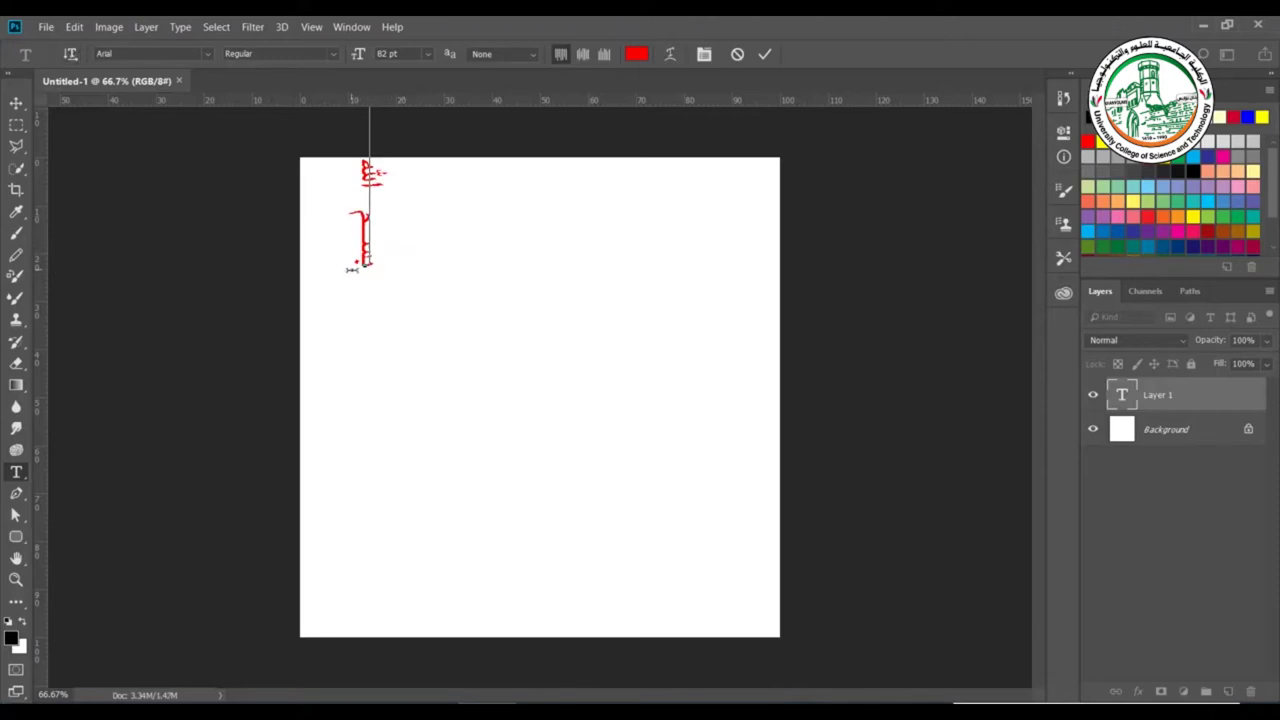
pyautogui.moveTo(362, 283); pyautogui.dragTo(371, 583)
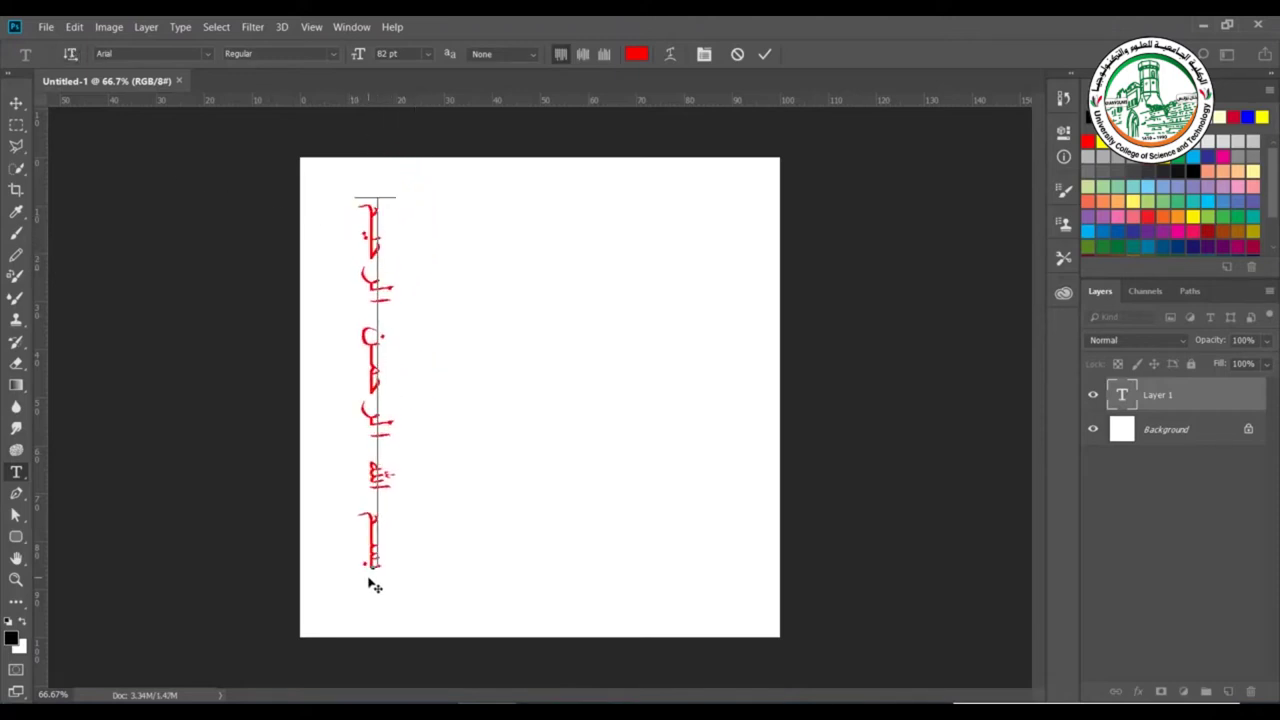
pyautogui.click(70, 54)
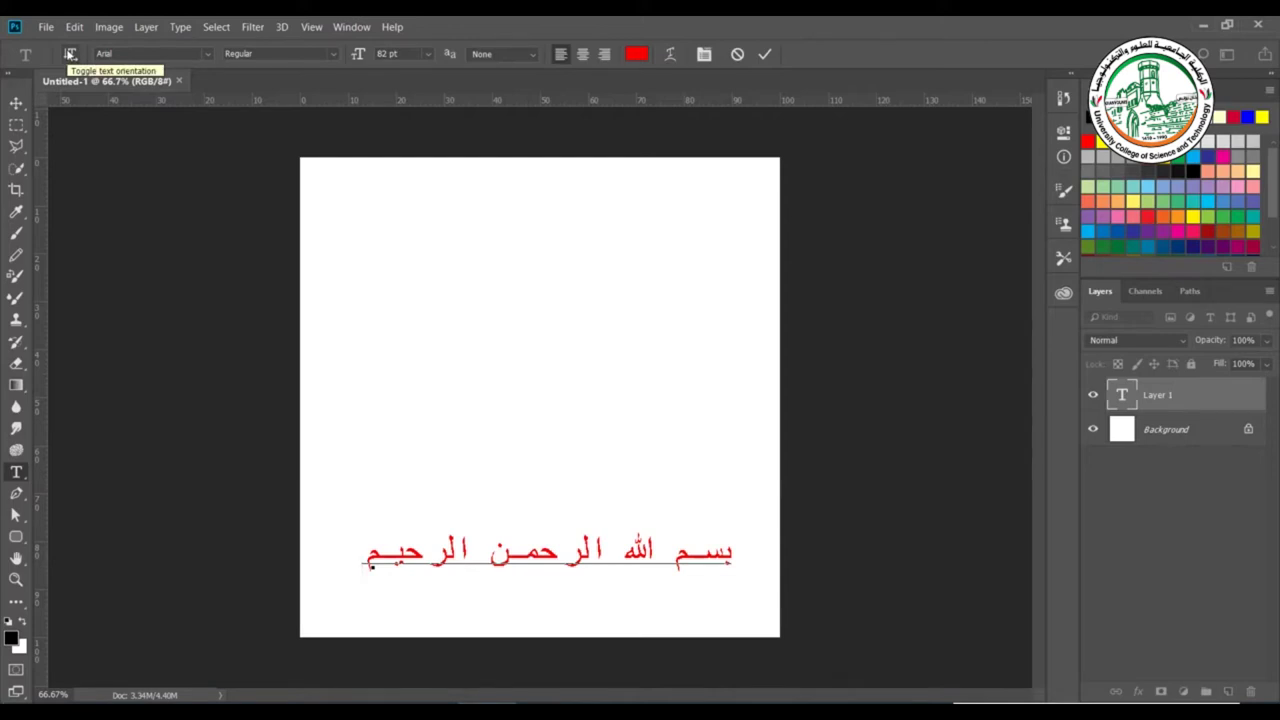
pyautogui.click(70, 54)
pyautogui.click(70, 54)
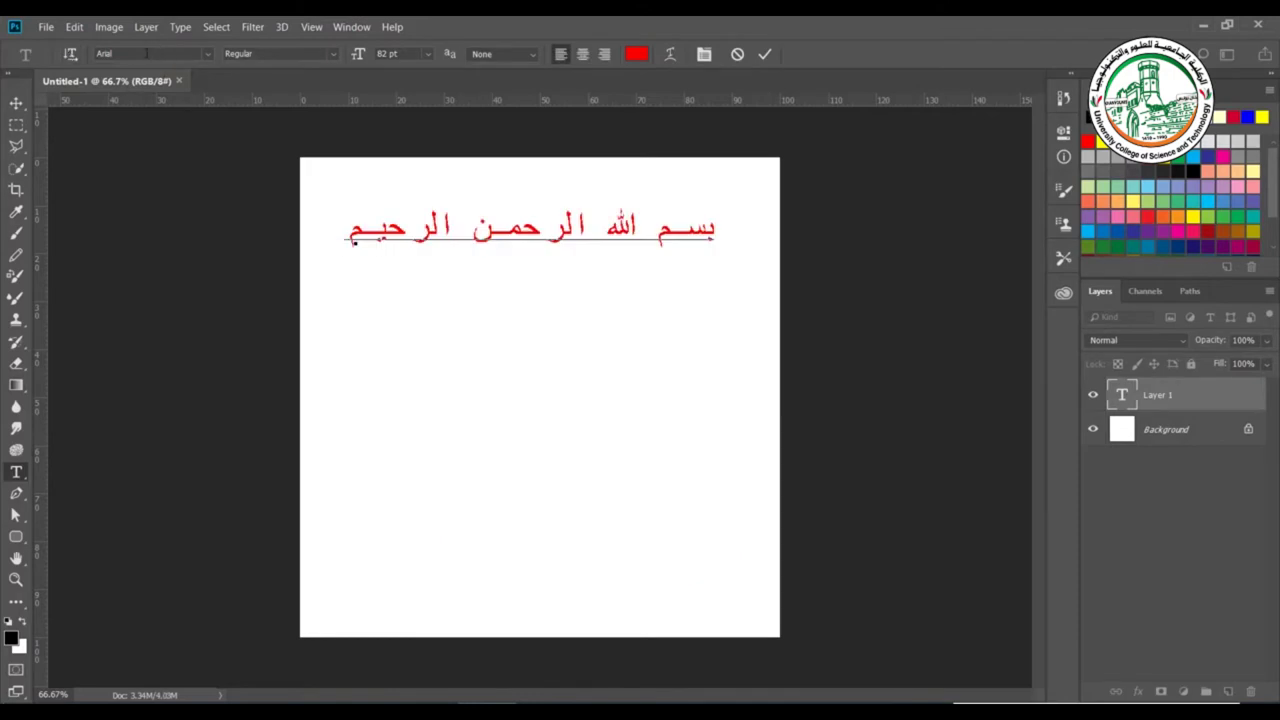
# Try to change the phrase's font to Arial Rounded MT Bold without selecting its characters.
pyautogui.click(207, 56)
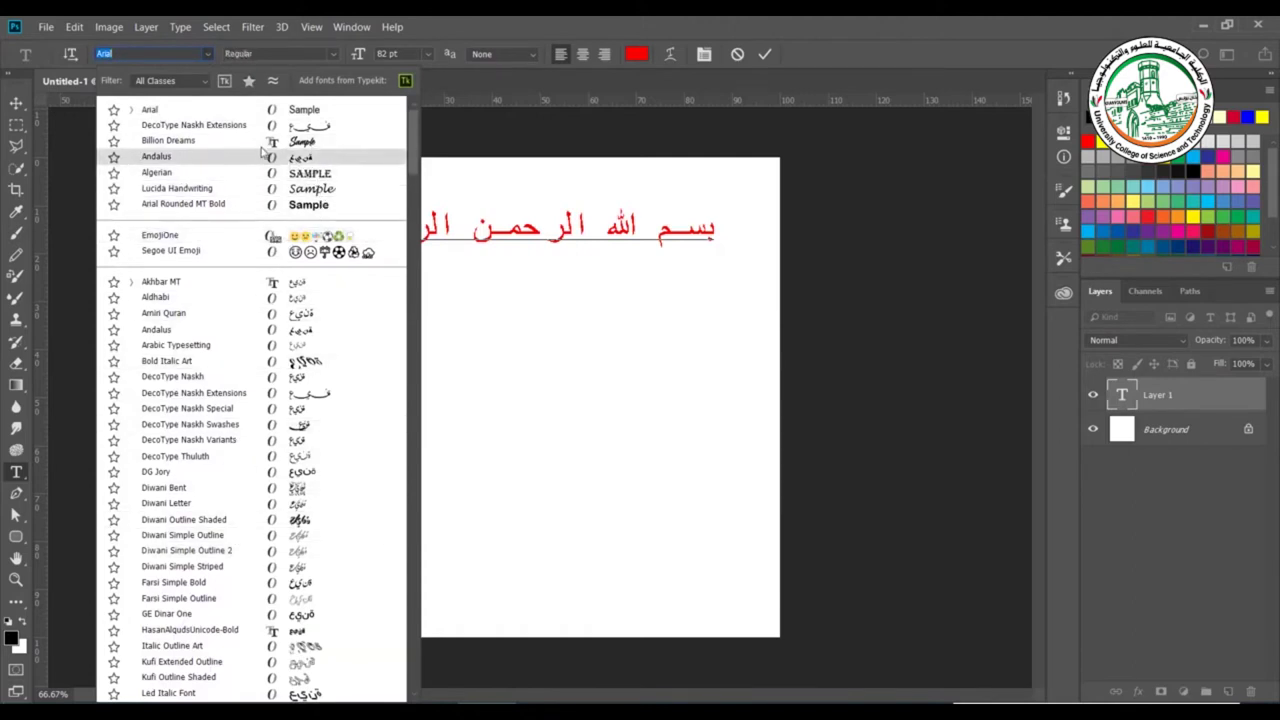
pyautogui.click(325, 204)
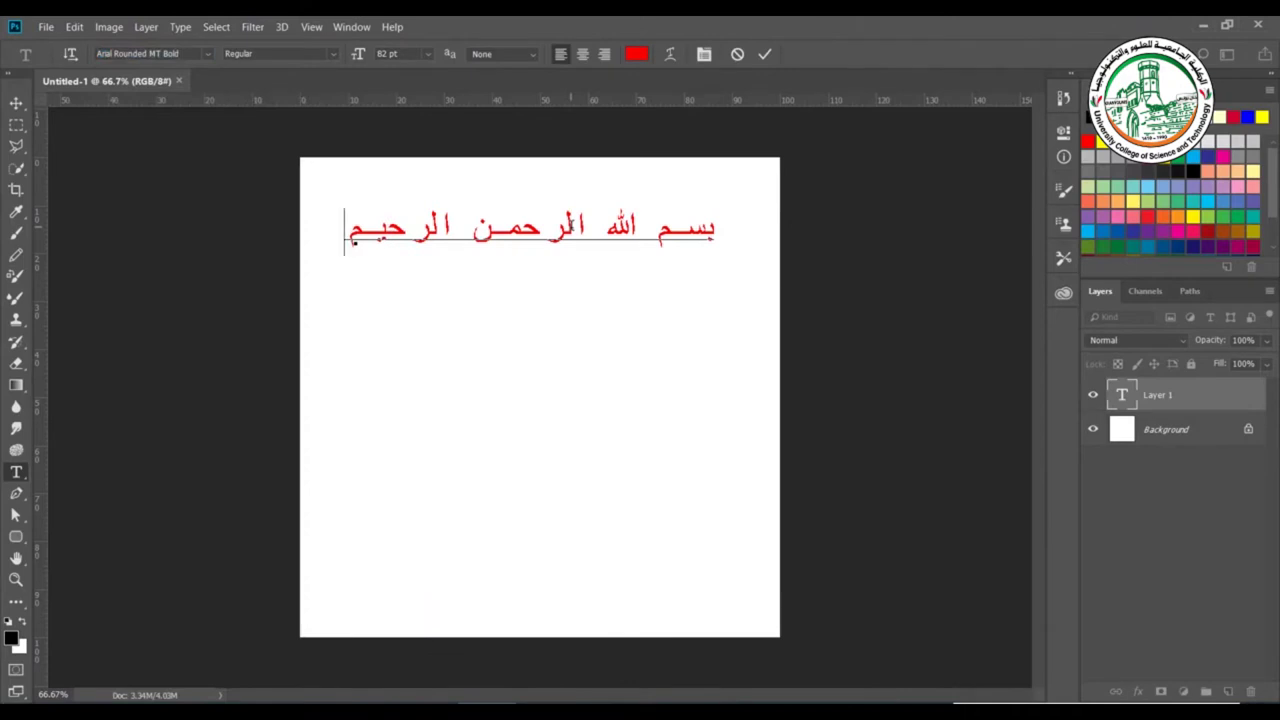
# Select the whole Arabic phrase and set its font to DecoType Naskh.
pyautogui.click(520, 232)
pyautogui.doubleClick(520, 232)
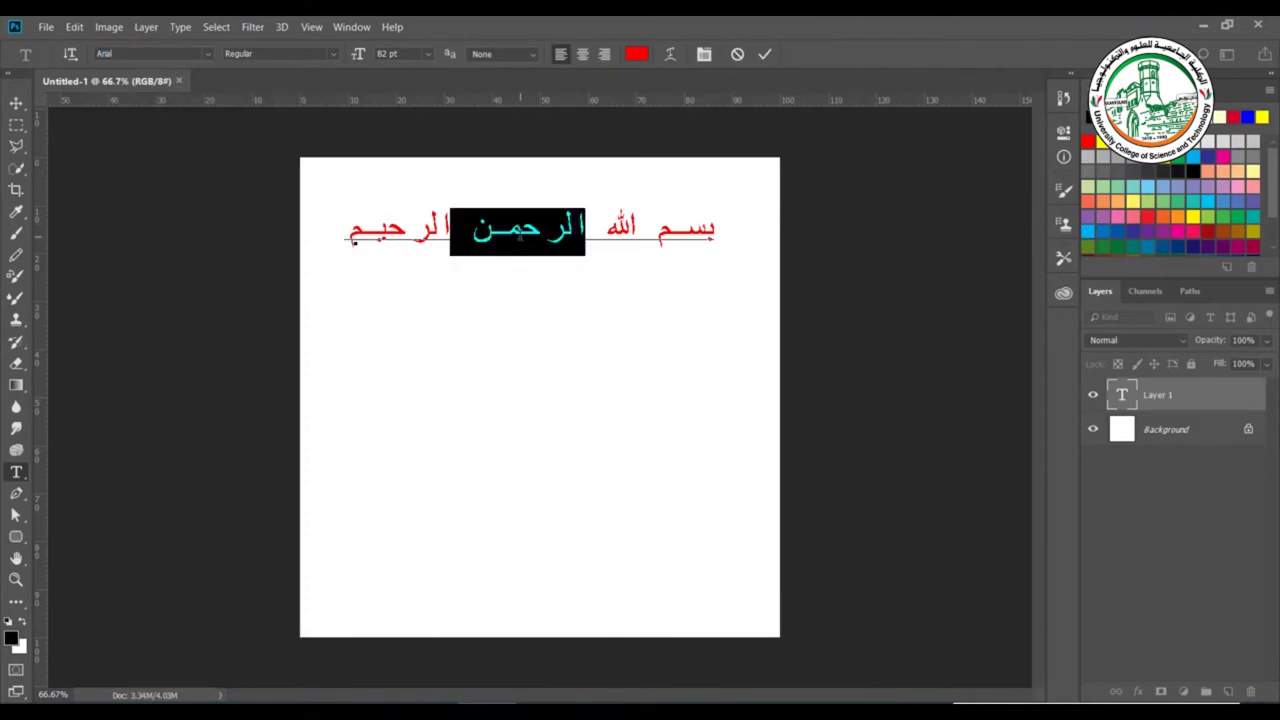
pyautogui.hotkey('ctrl', 'a')
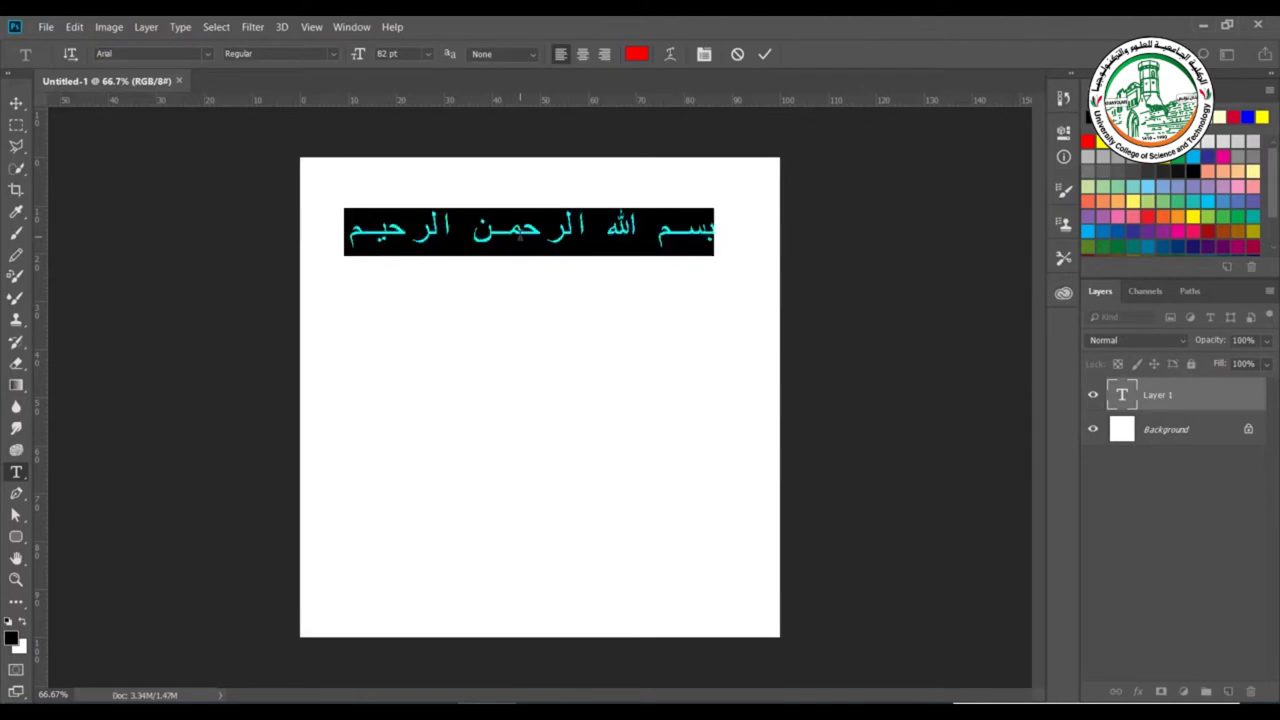
pyautogui.click(520, 234)
pyautogui.press('ctrl')
pyautogui.hotkey('ctrl', 'a')
pyautogui.click(207, 54)
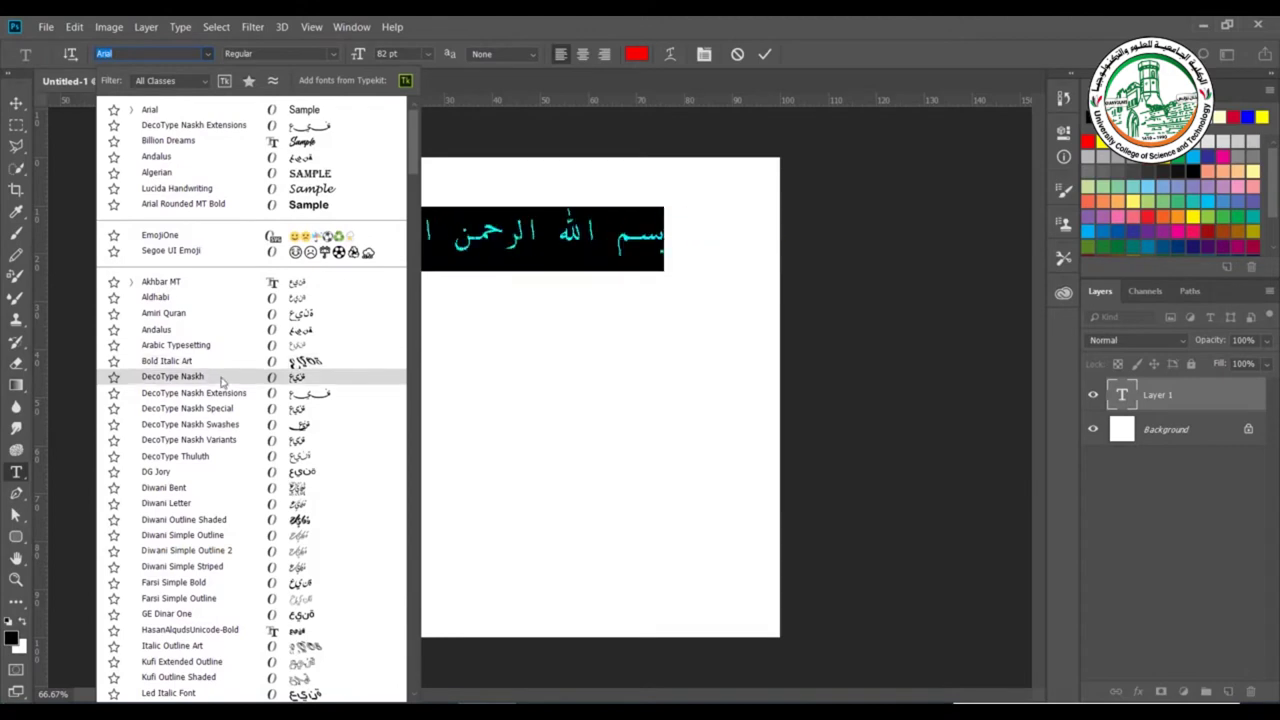
pyautogui.write('Deco')
pyautogui.press('Return')
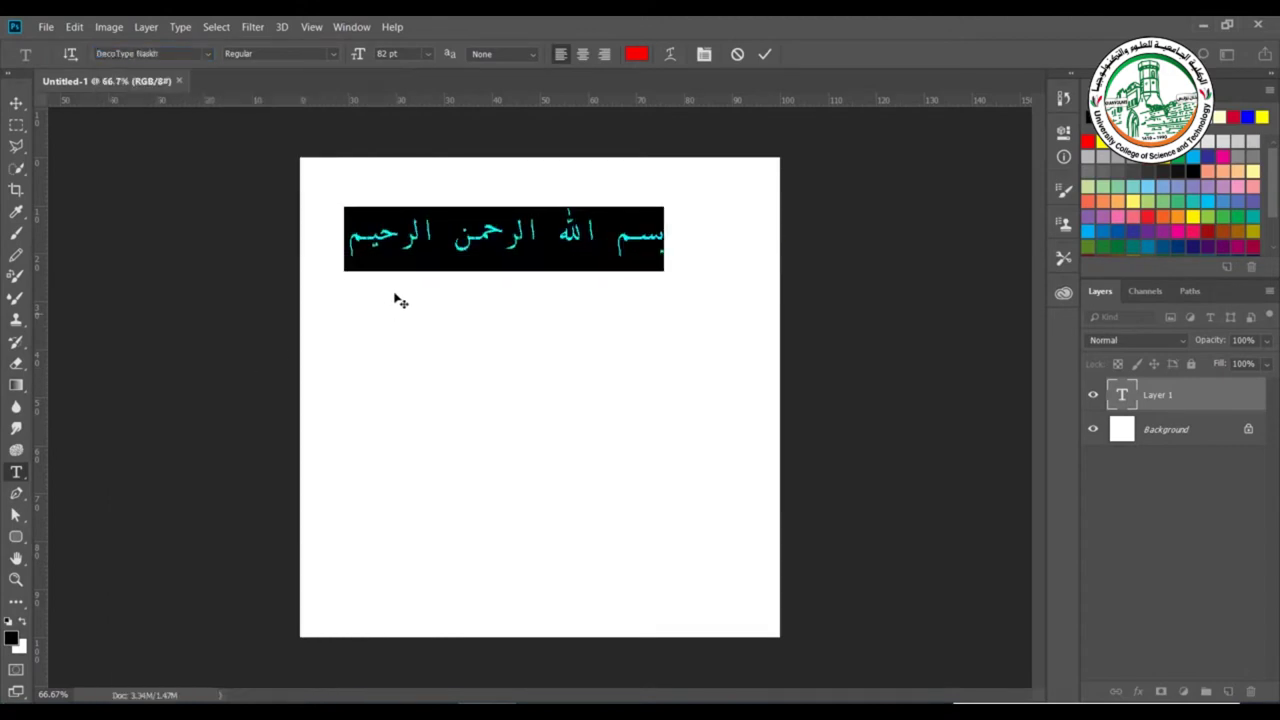
# Shift the selected phrase slightly to the right and change its font to DecoType Naskh Extensions.
pyautogui.moveTo(495, 288); pyautogui.dragTo(523, 282)
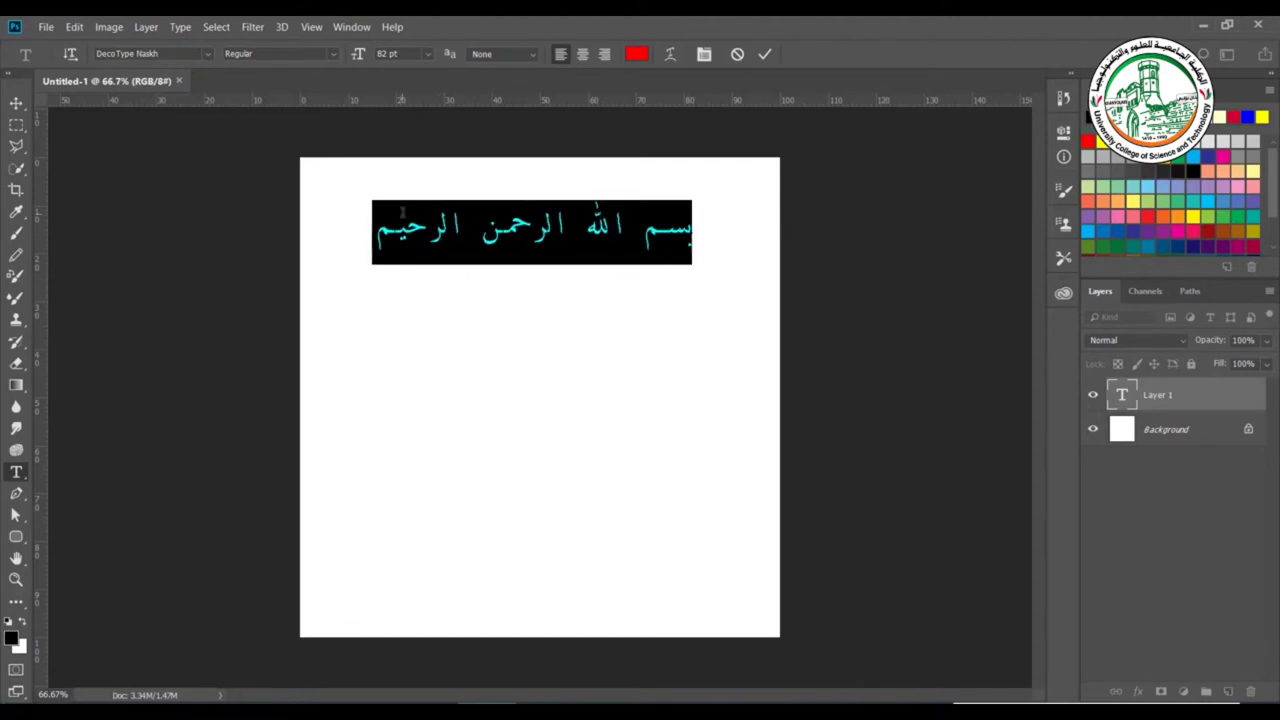
pyautogui.click(206, 53)
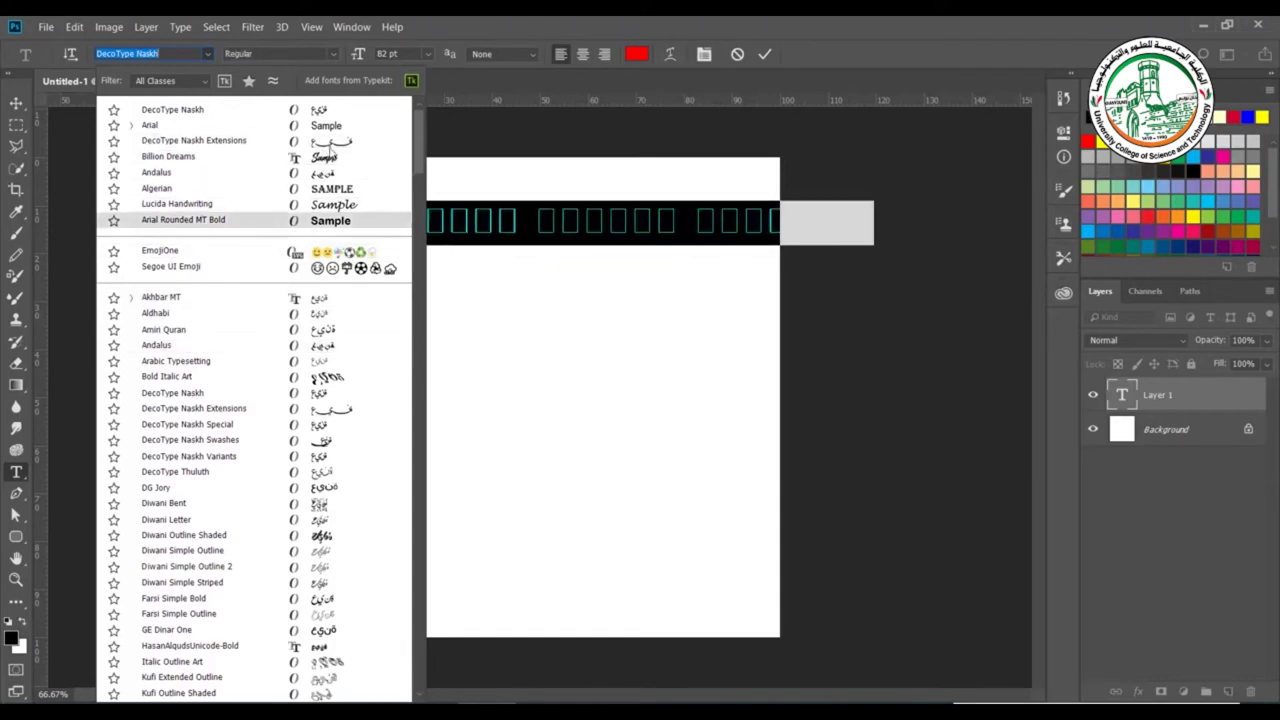
pyautogui.click(190, 140)
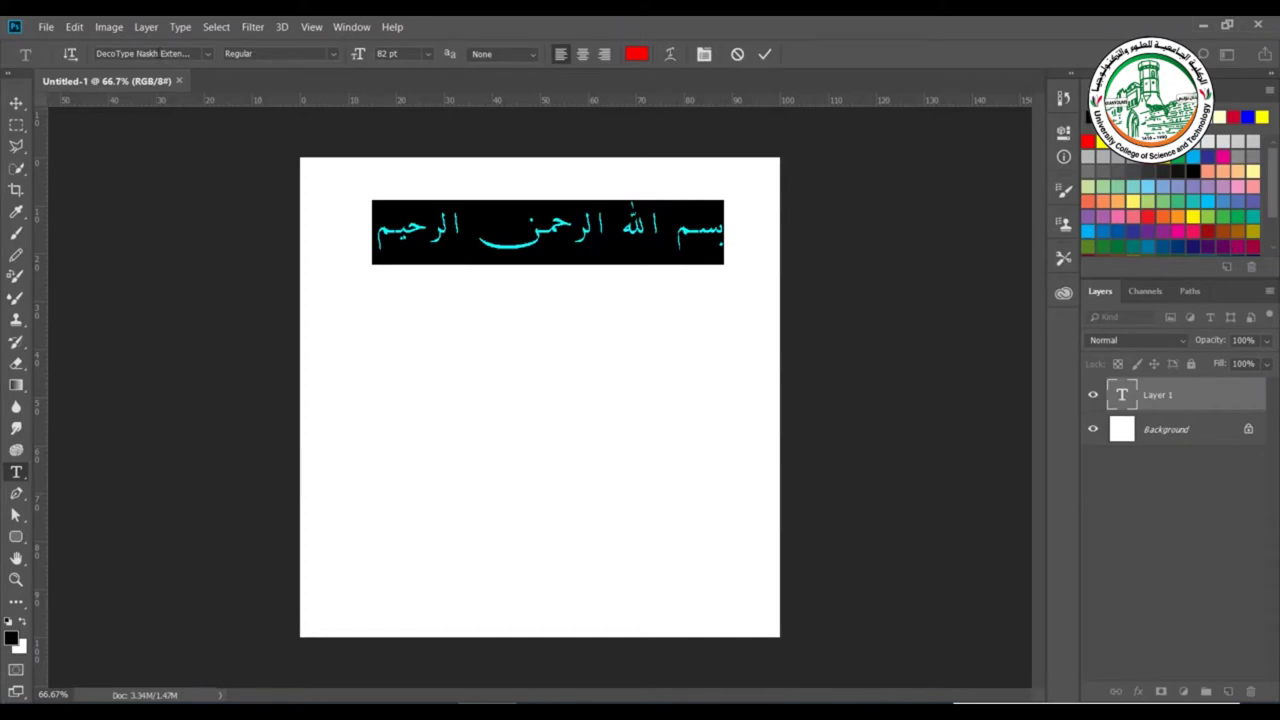
pyautogui.hotkey('alt', 'Tab')
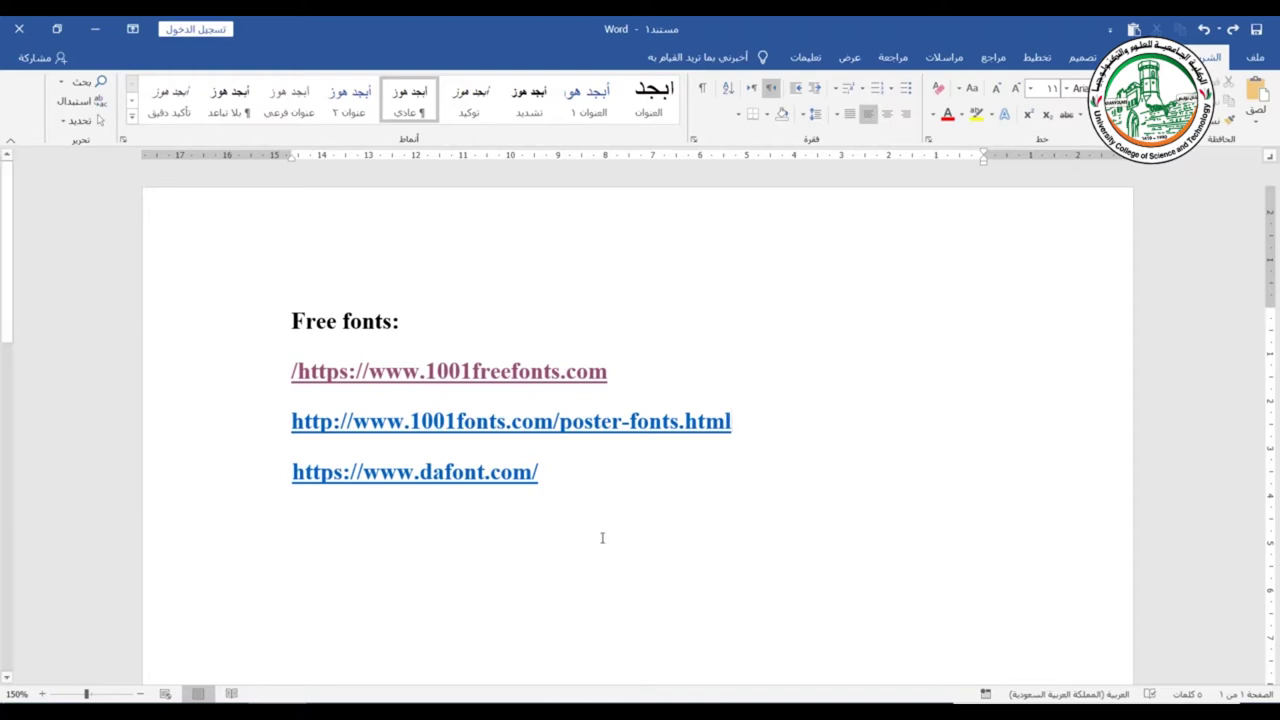
pyautogui.click(752, 703)
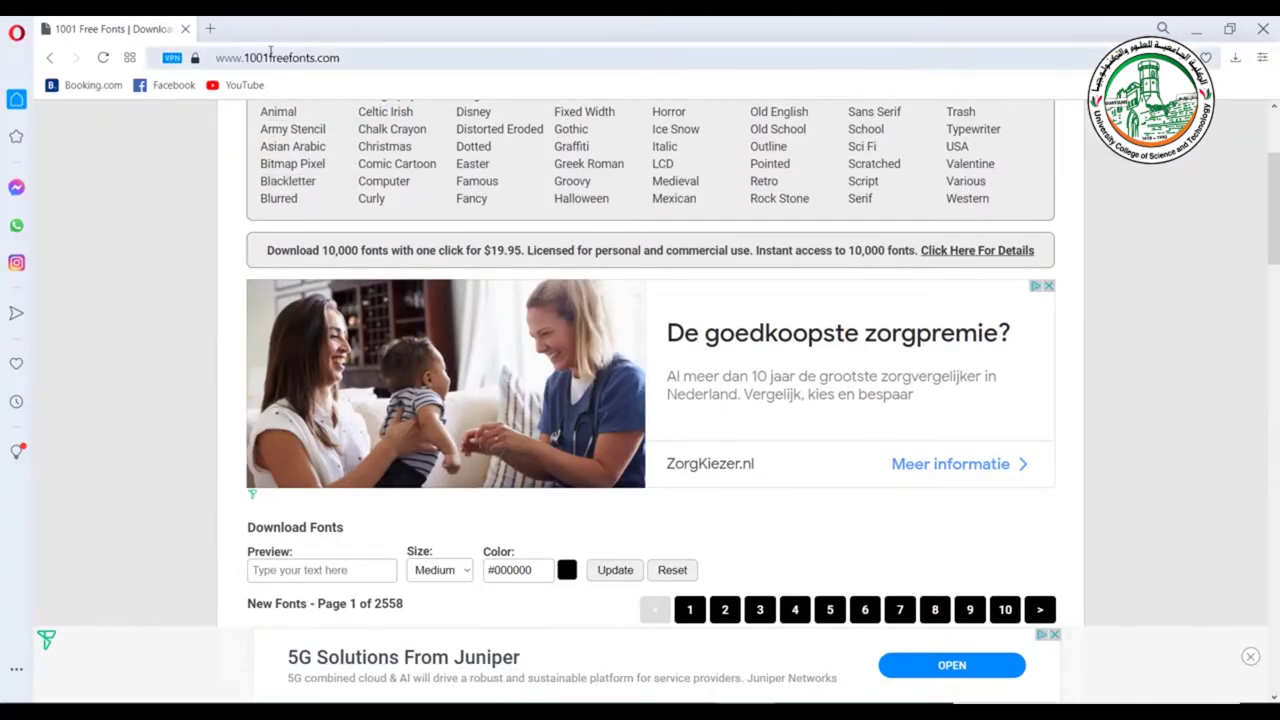
pyautogui.scroll(-8, 494, 320)
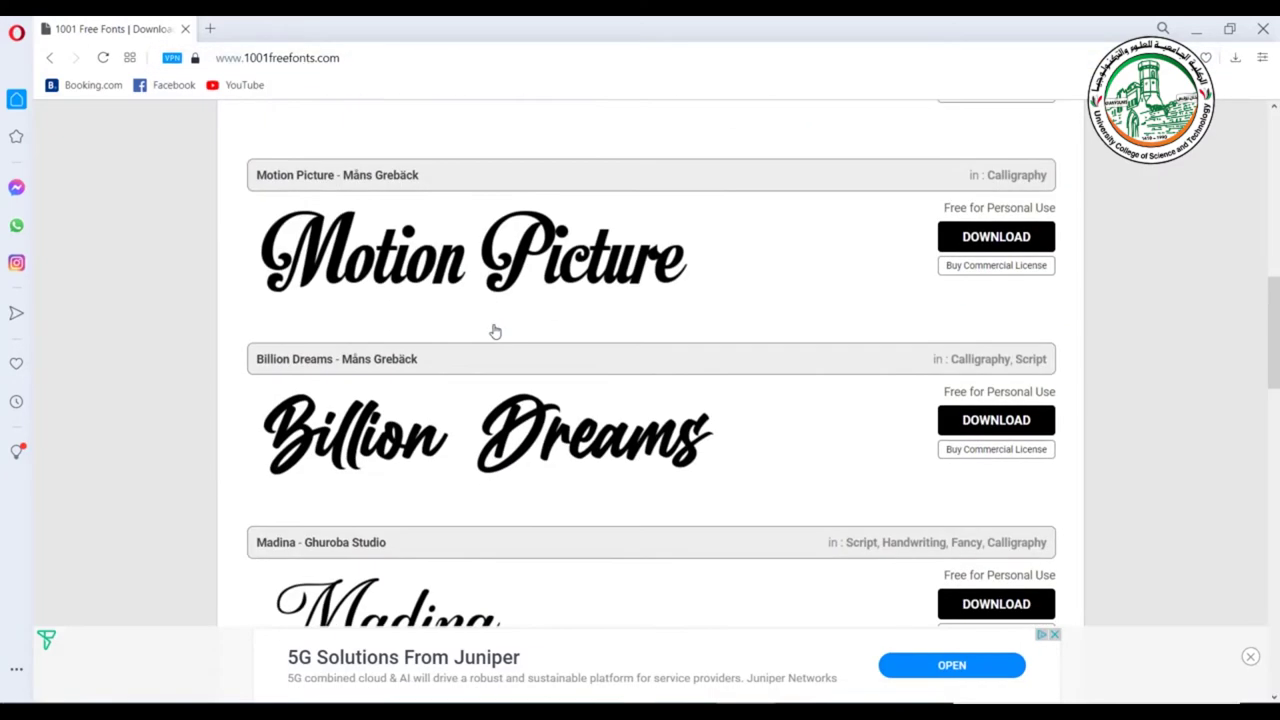
pyautogui.scroll(-5, 494, 331)
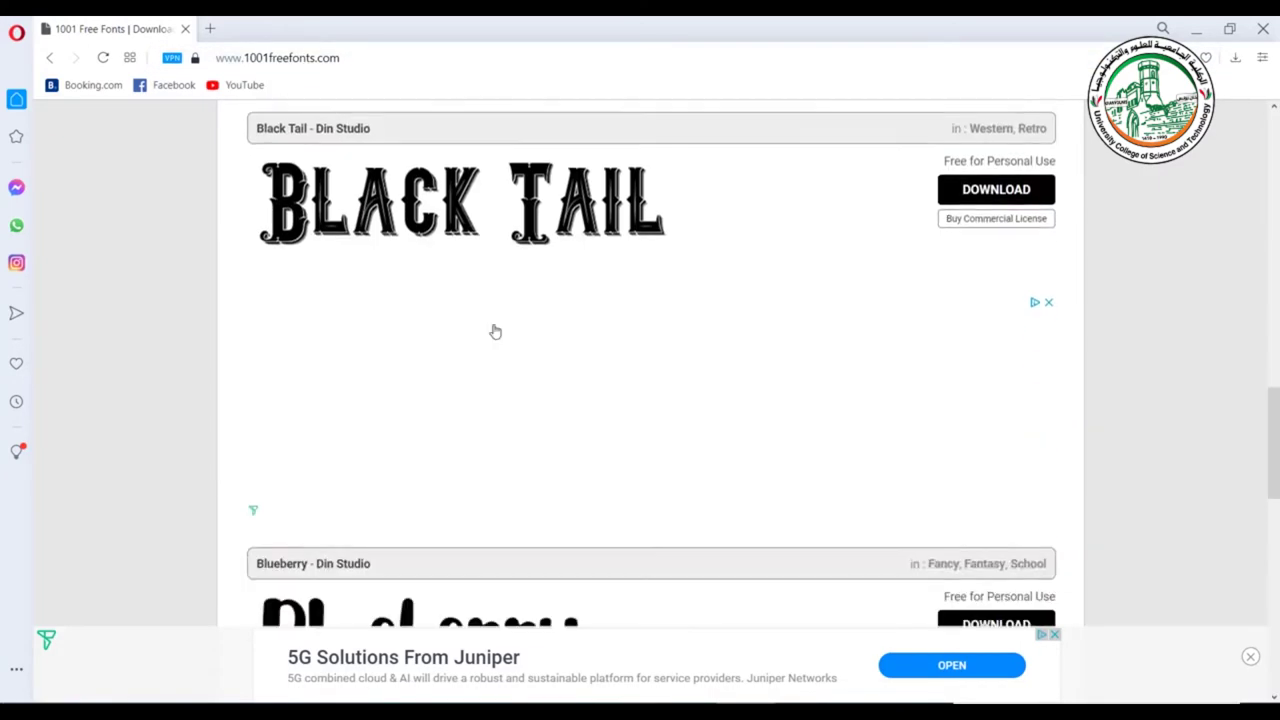
pyautogui.scroll(-3, 494, 331)
pyautogui.scroll(-6, 494, 331)
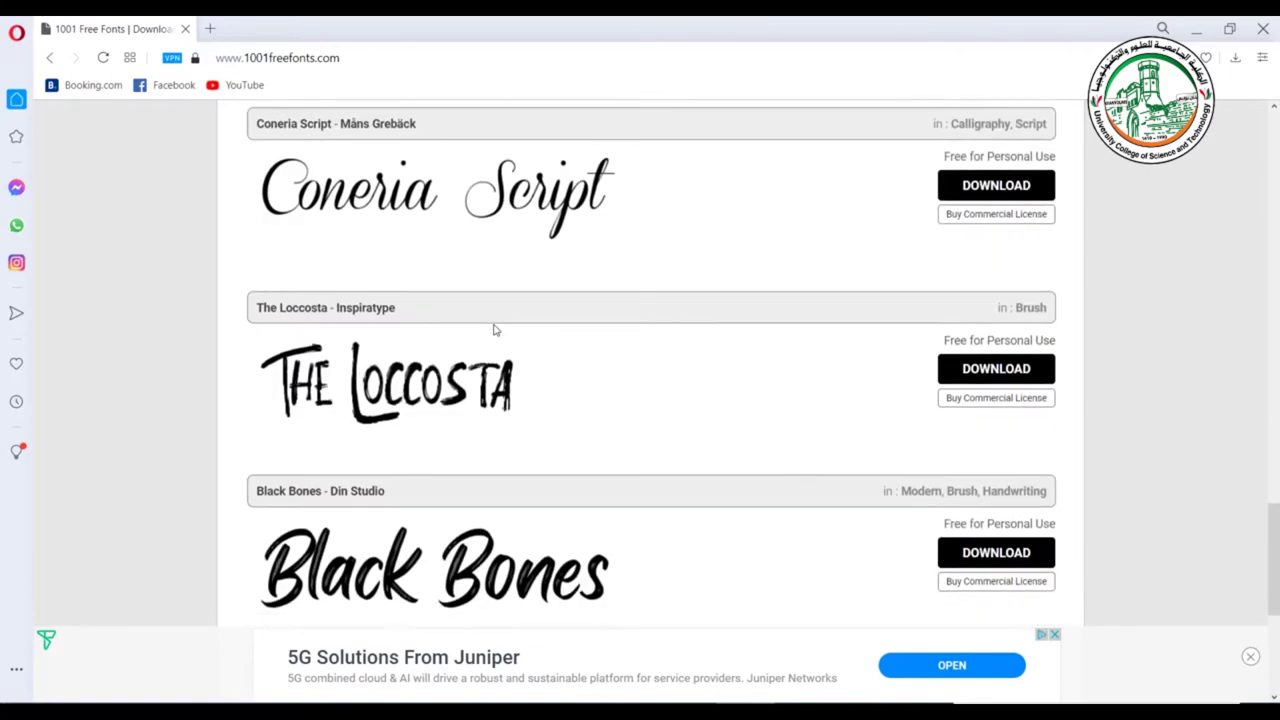
pyautogui.scroll(6, 494, 331)
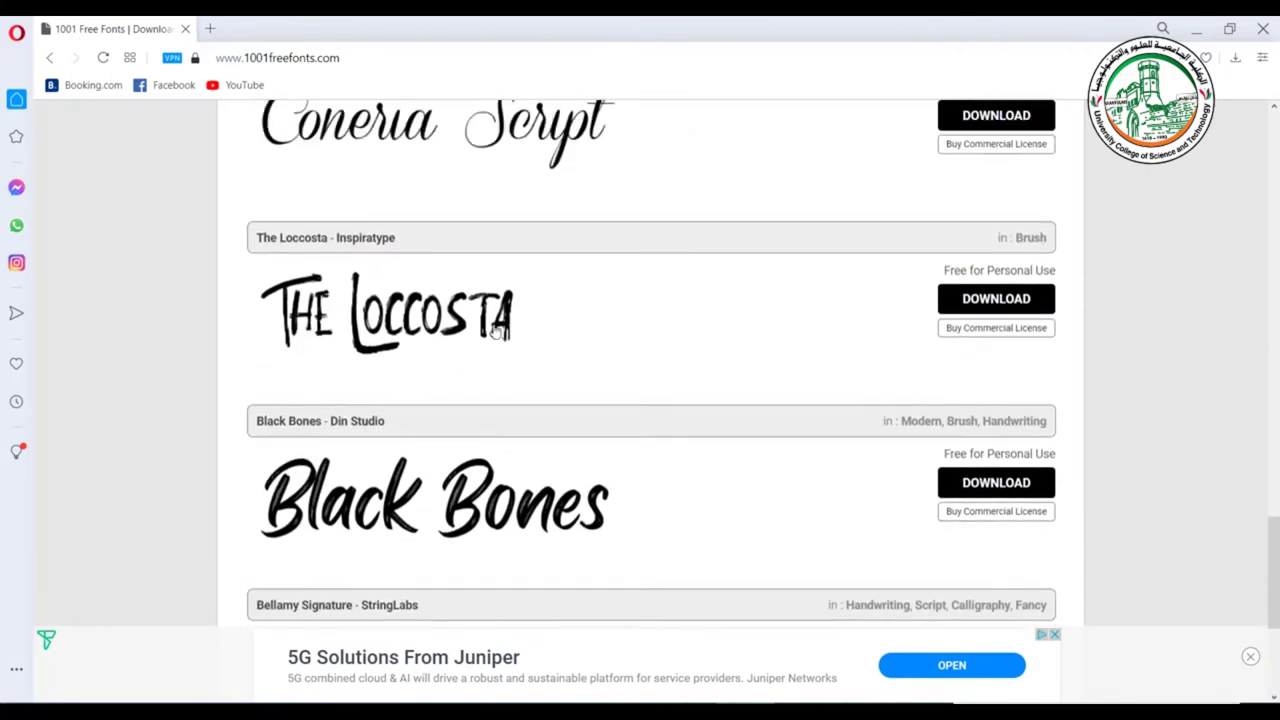
pyautogui.scroll(2, 480, 330)
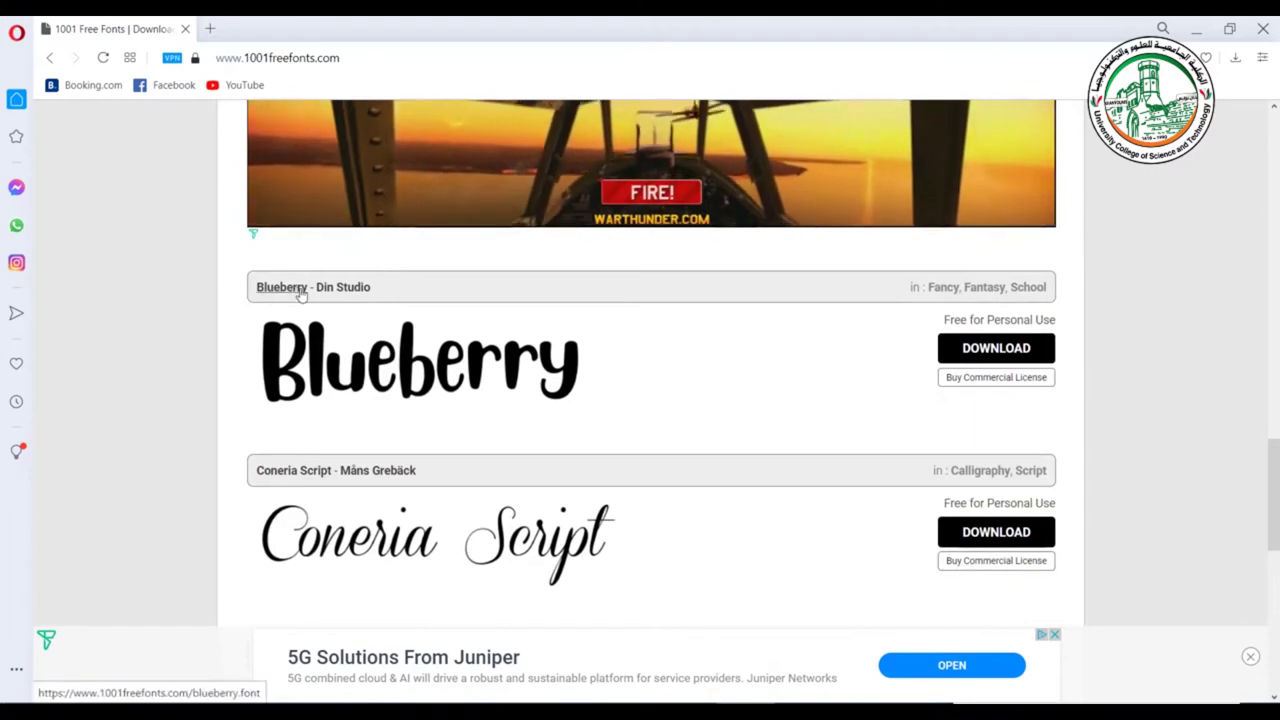
# Download the Blueberry font by Din Studio, open its TrueType file from blueberry.zip, and install it.
pyautogui.click(1006, 358)
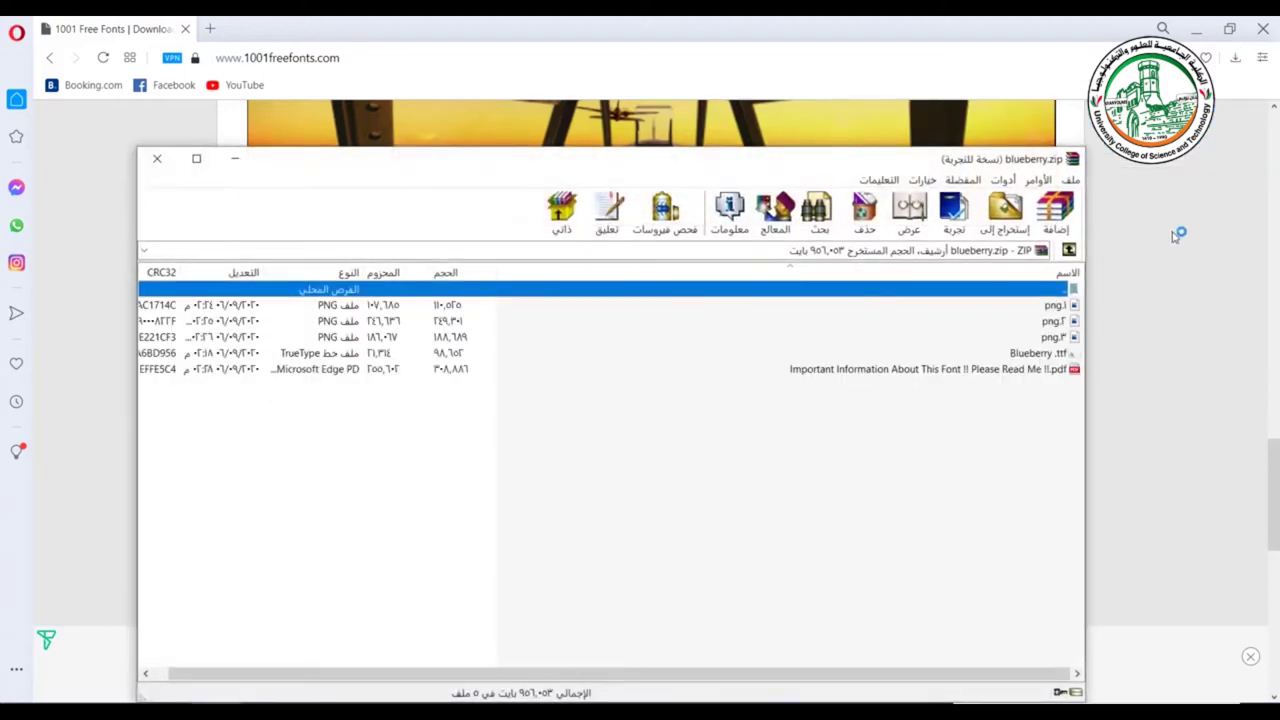
pyautogui.press('Escape')
pyautogui.doubleClick(1035, 358)
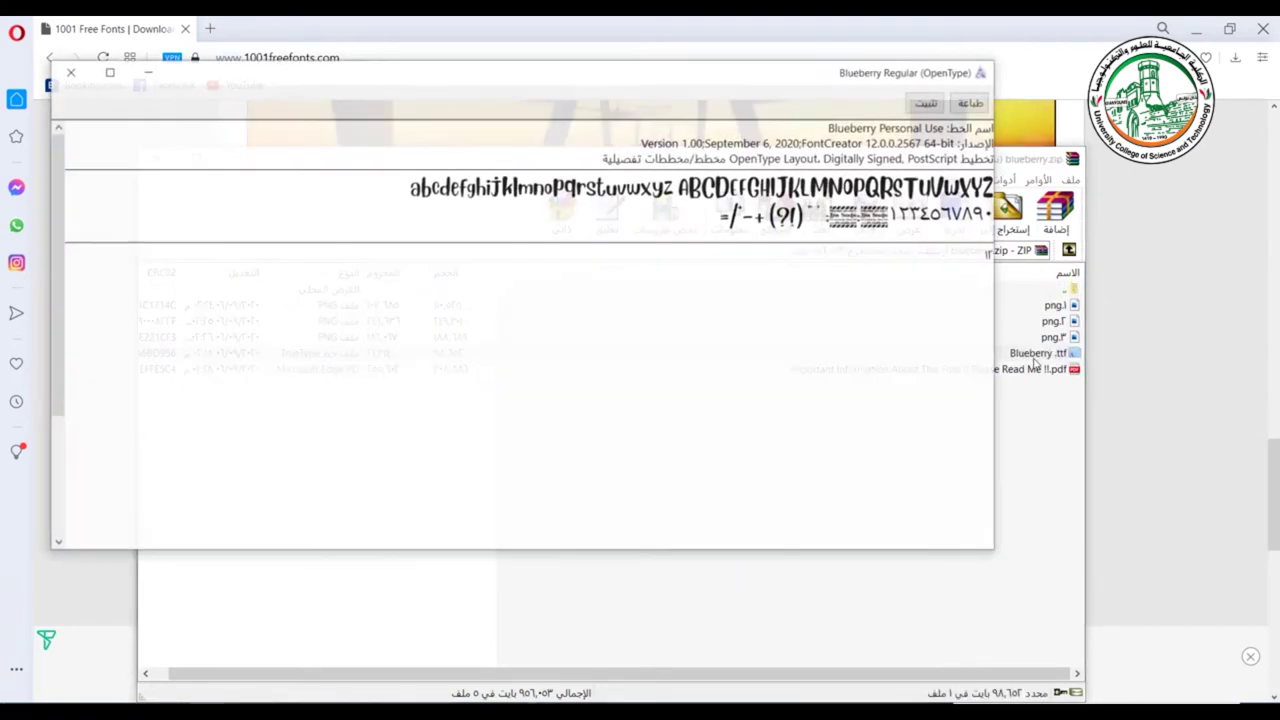
pyautogui.click(922, 103)
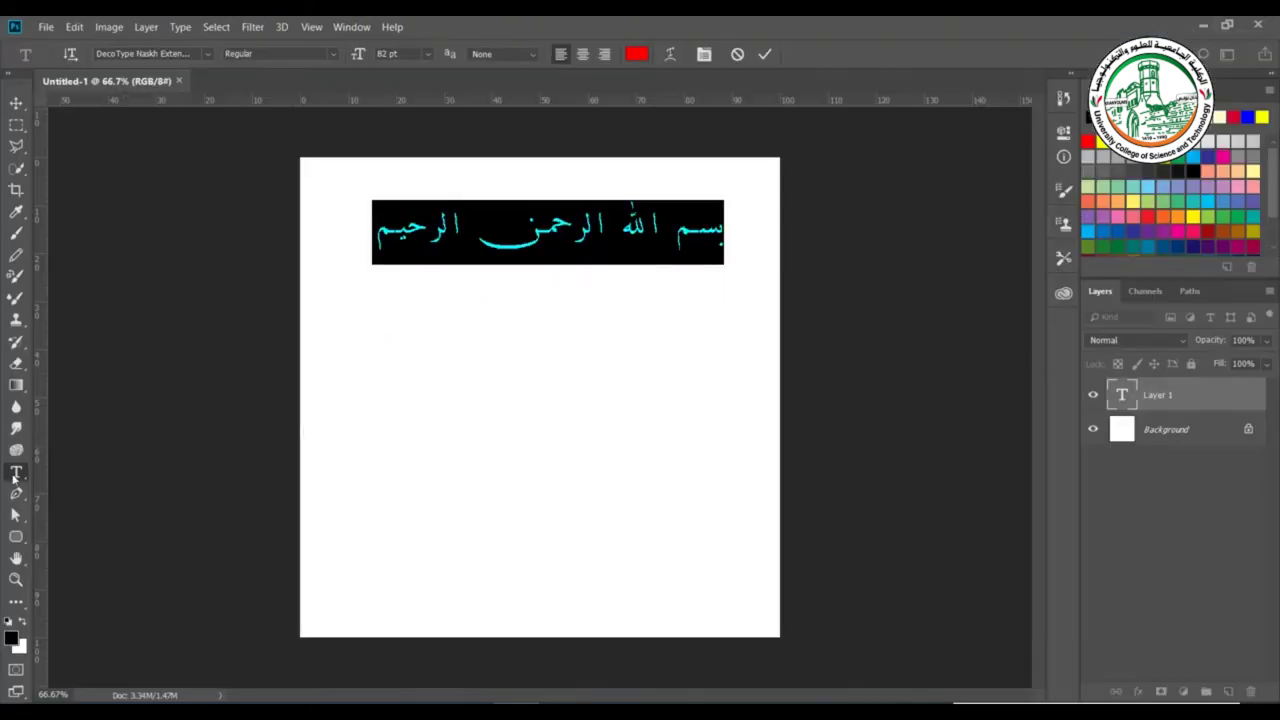
# Switch to Photoshop, finish editing the Arabic phrase, and add a separate text "Palestine" below it.
pyautogui.click(404, 342)
pyautogui.click(403, 336)
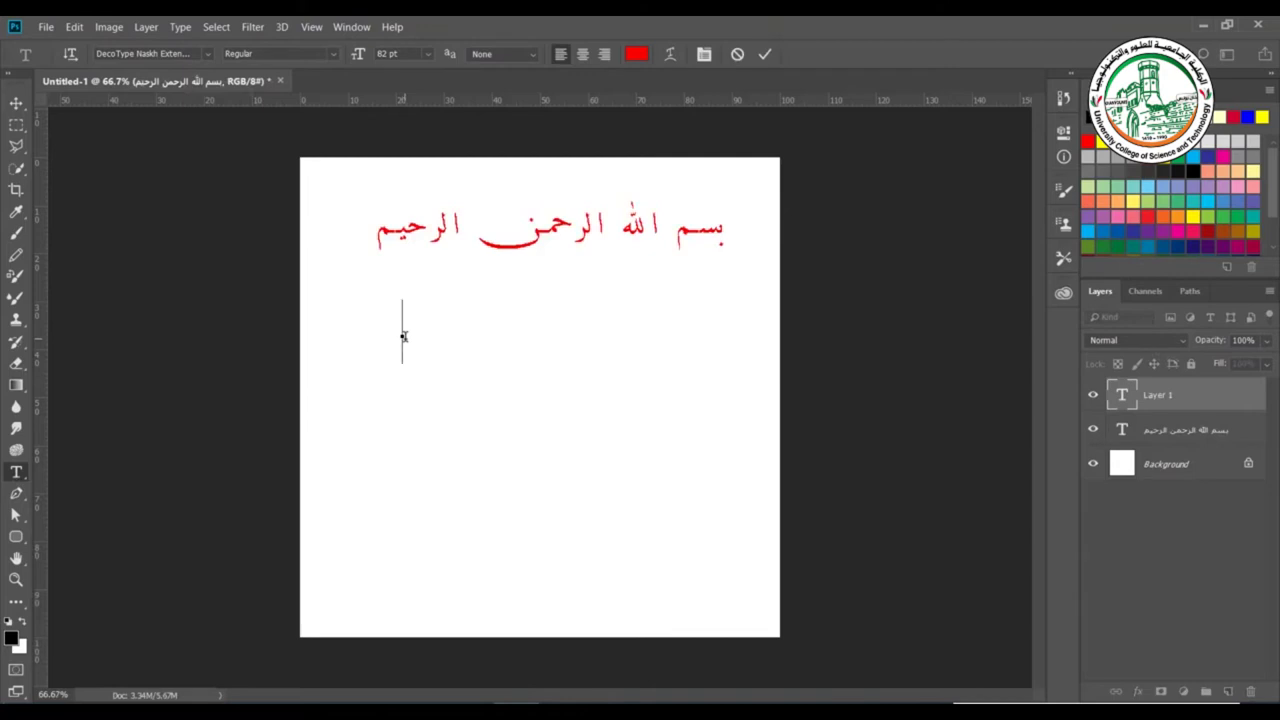
pyautogui.write('Palesti')
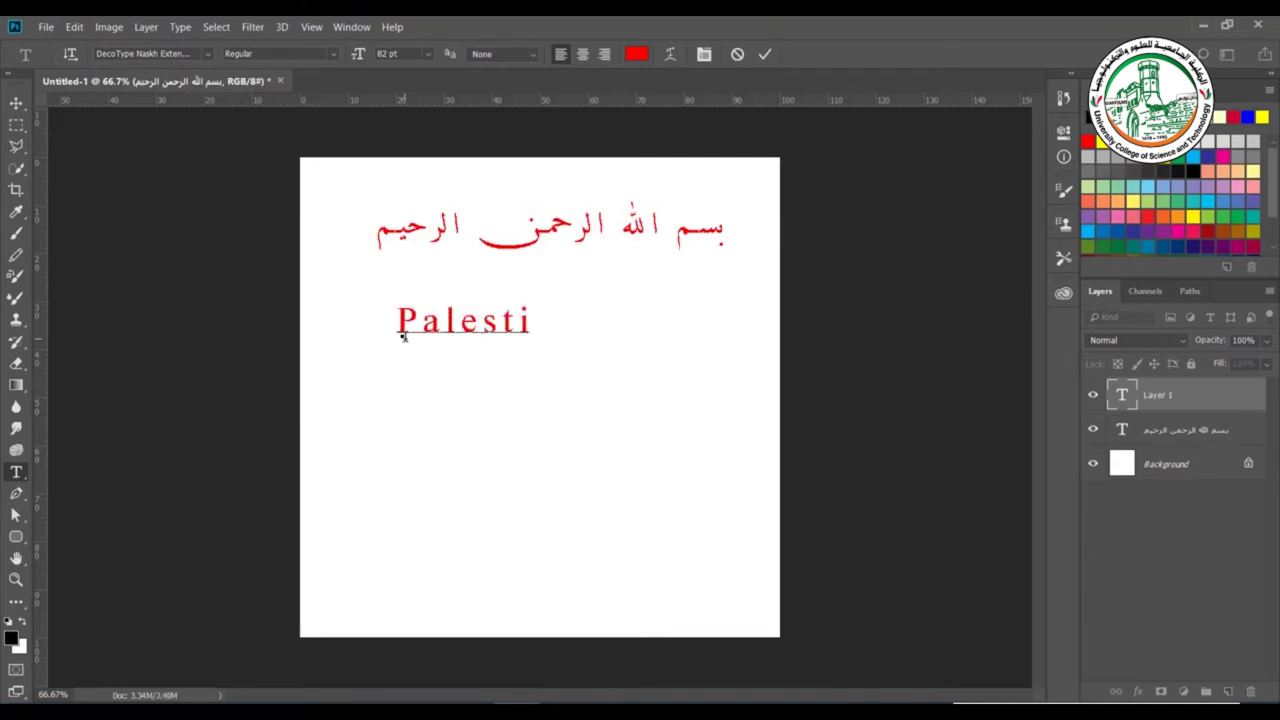
pyautogui.write('ne')
# Set the font of the whole word "Palestine" to Blueberry Regular and shift it slightly to the right.
pyautogui.hotkey('ctrl', 'a')
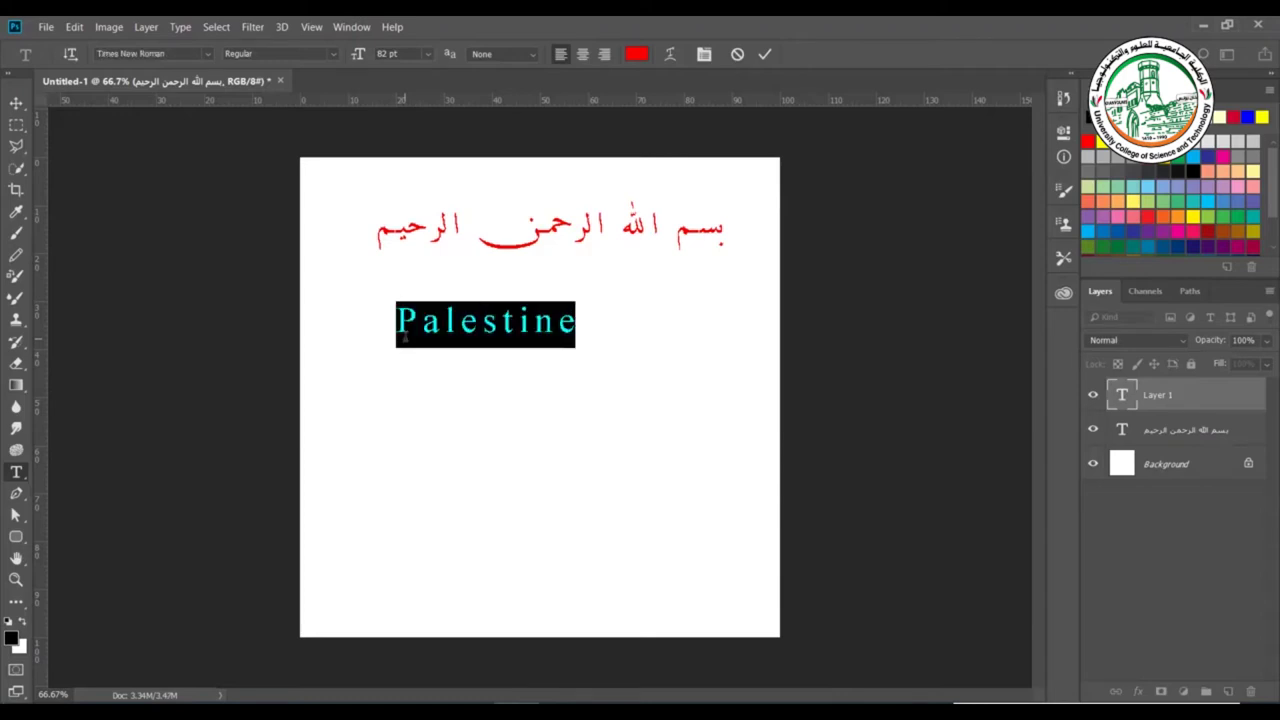
pyautogui.click(208, 55)
pyautogui.write('blu')
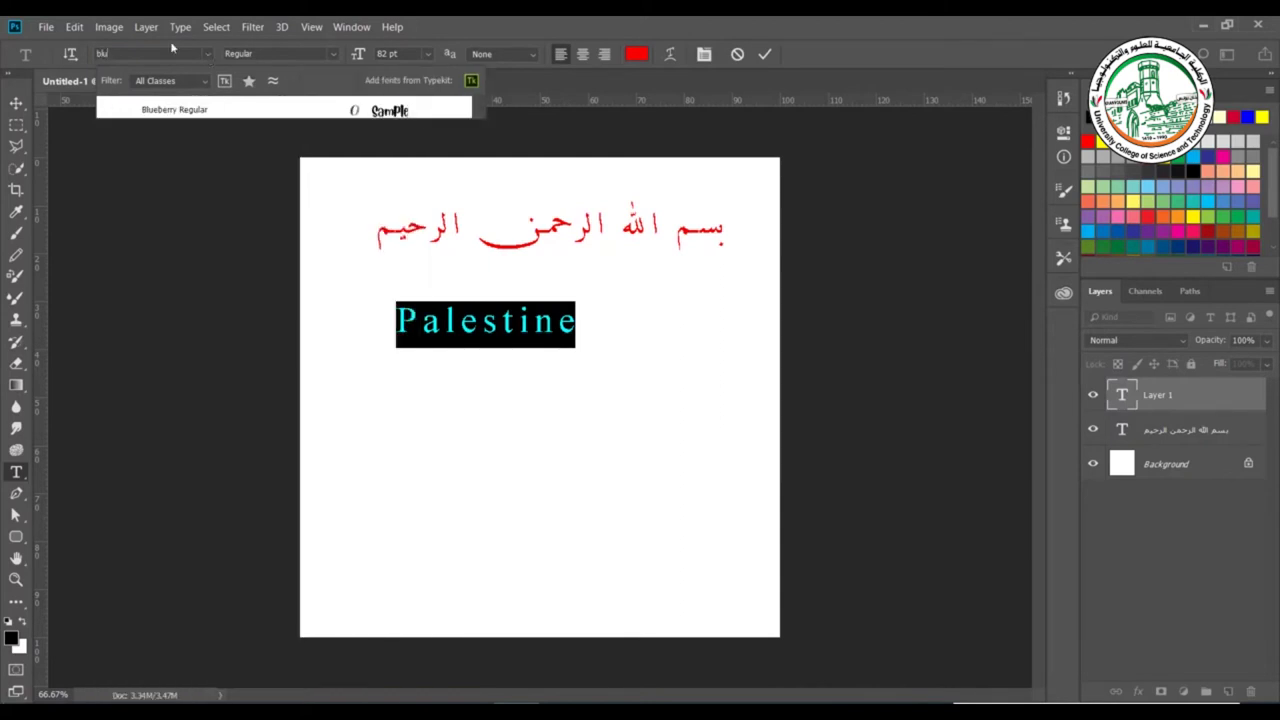
pyautogui.click(170, 109)
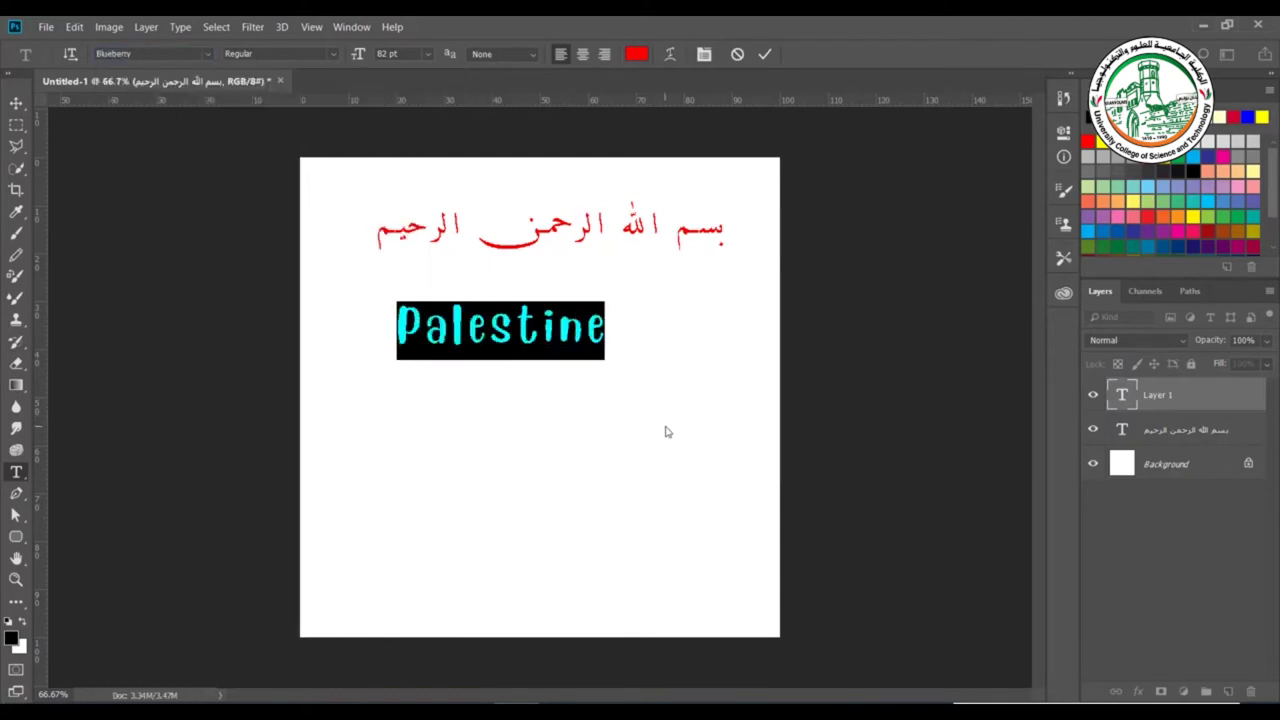
pyautogui.moveTo(537, 397); pyautogui.dragTo(579, 397)
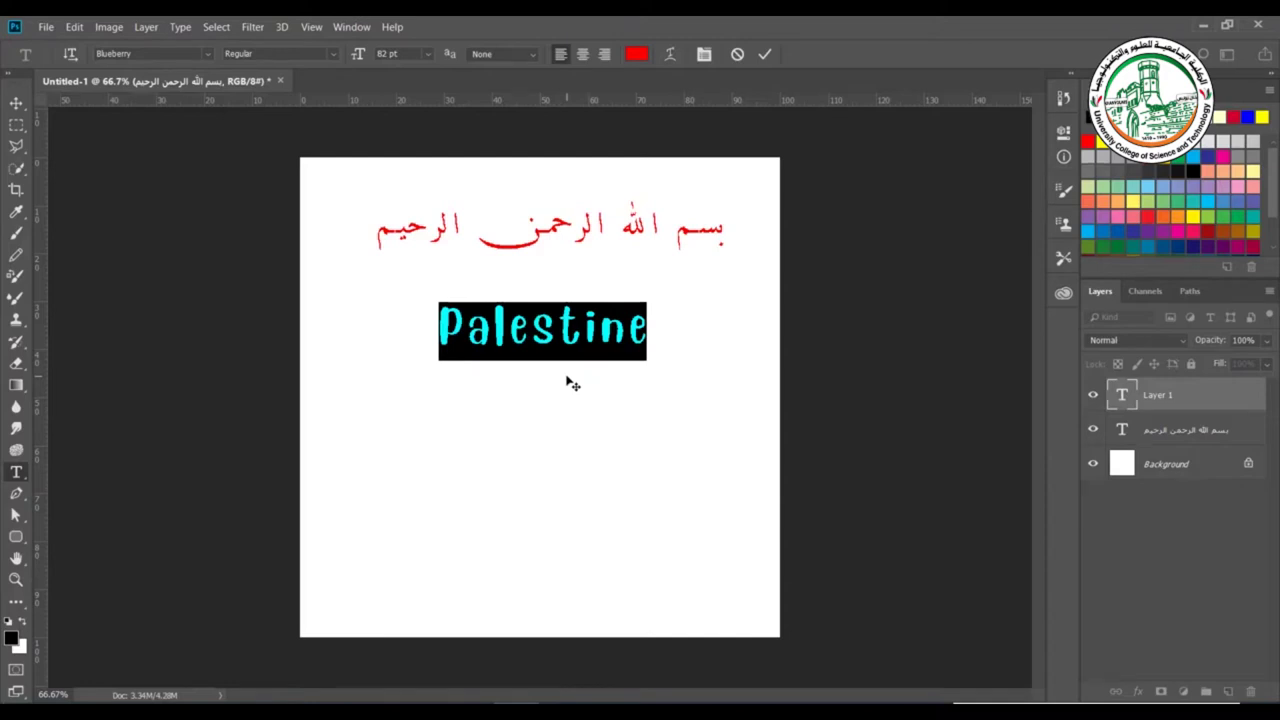
# Switch to the "fav font" folder in File Explorer, look through the fonts, and install all of them at once.
pyautogui.hotkey('alt', 'Tab')
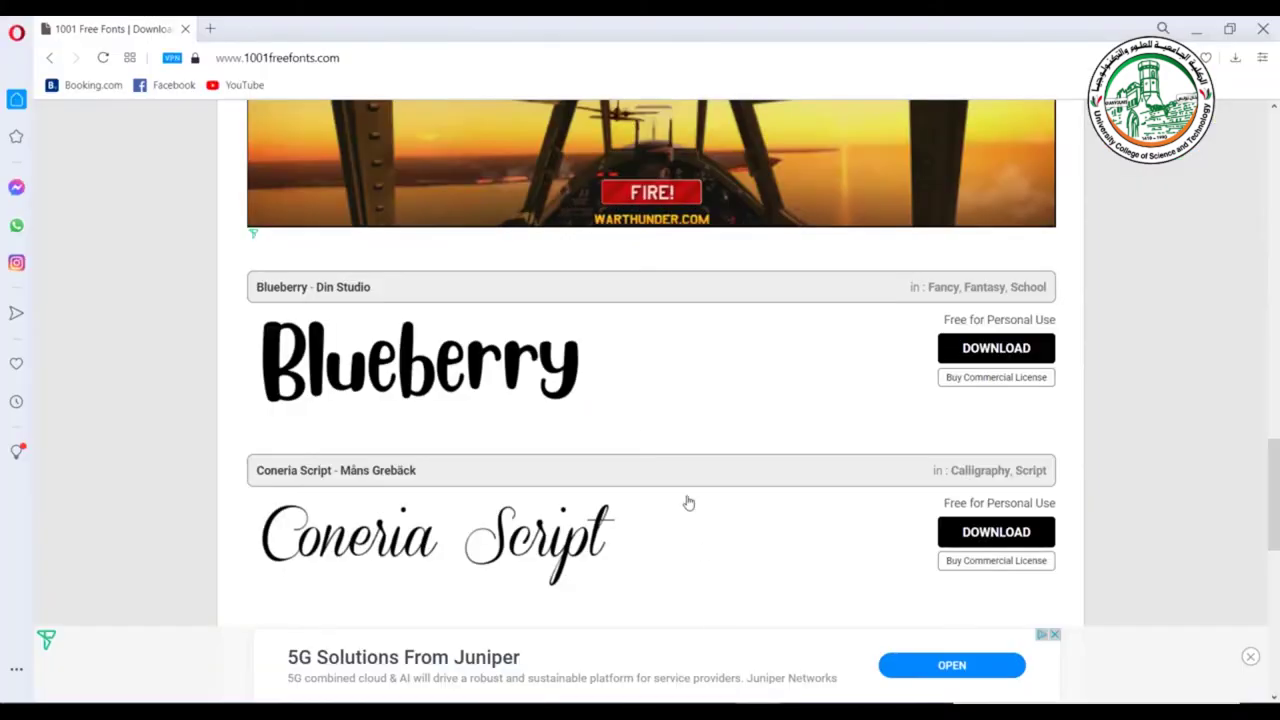
pyautogui.hotkey('alt', 'Tab')
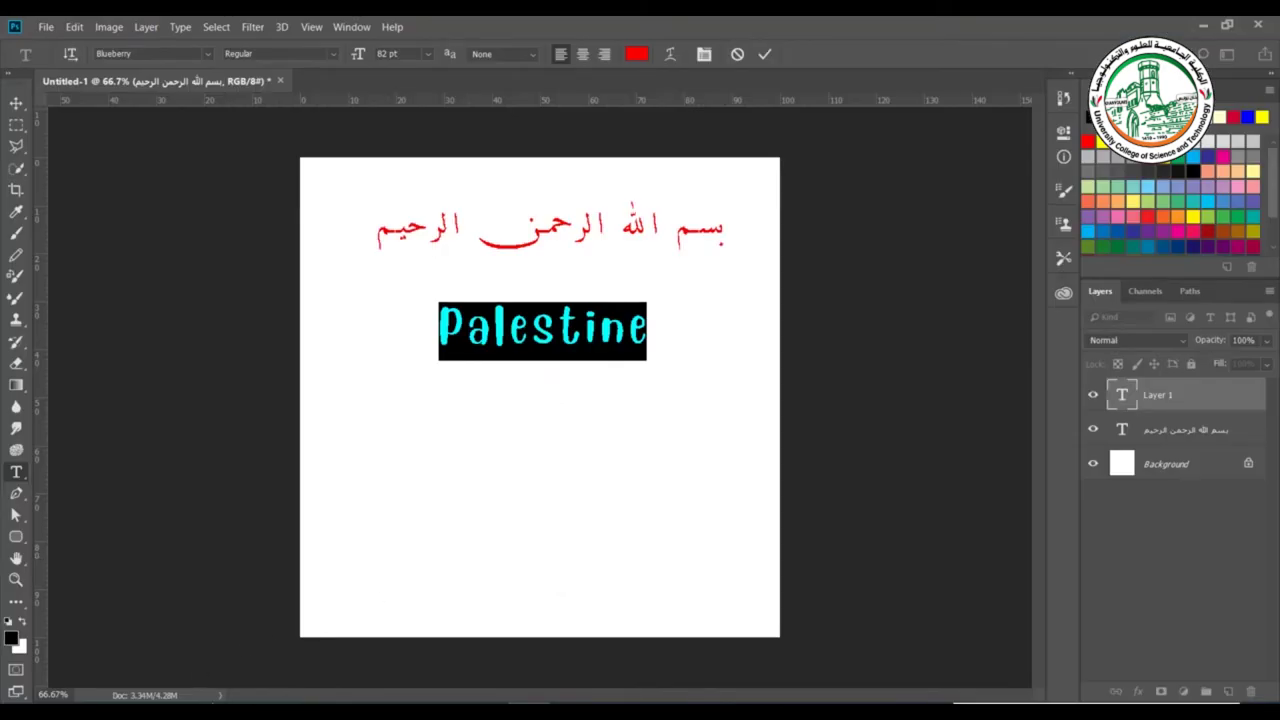
pyautogui.hotkey('alt', 'Tab')
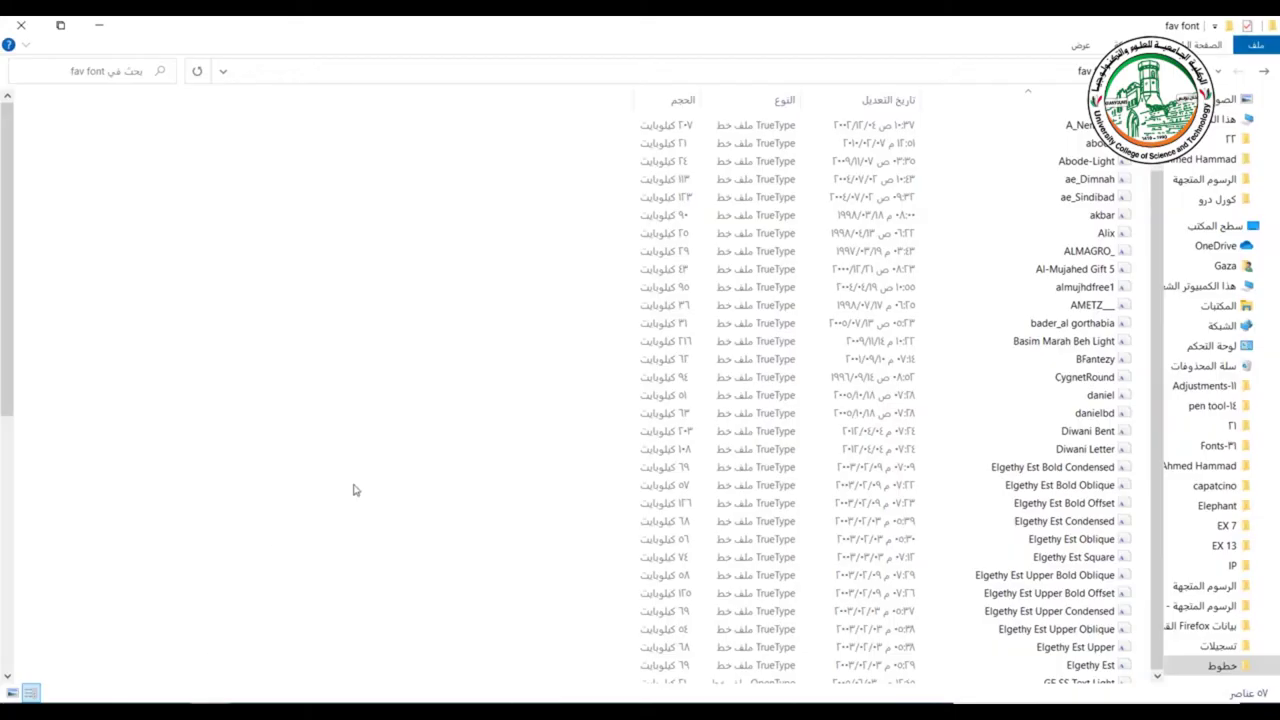
pyautogui.scroll(-8, 479, 453)
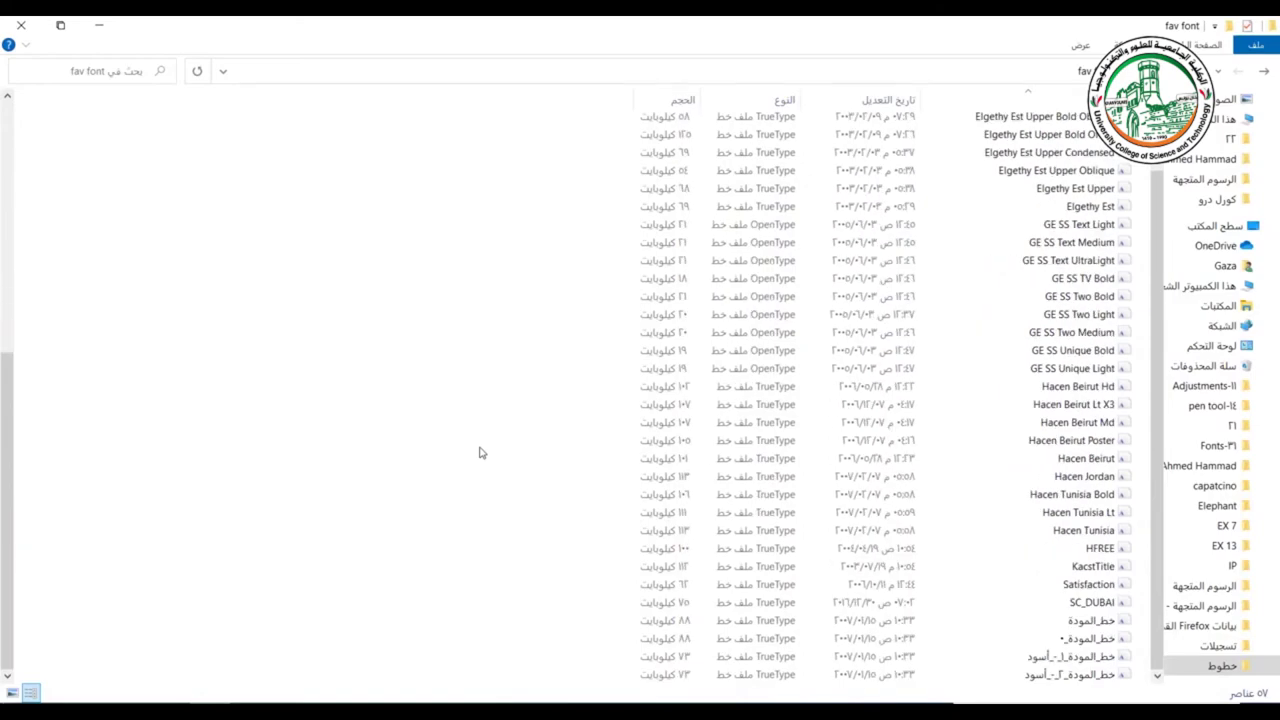
pyautogui.scroll(8, 410, 425)
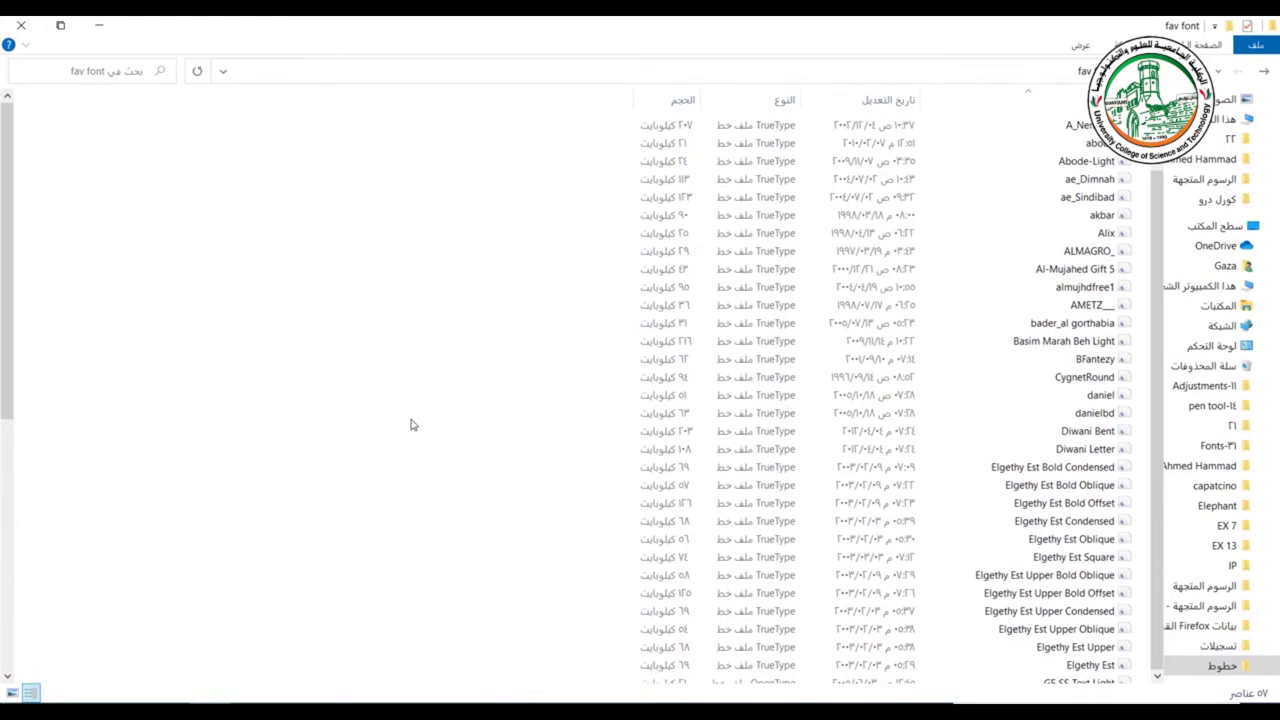
pyautogui.hotkey('ctrl', 'a')
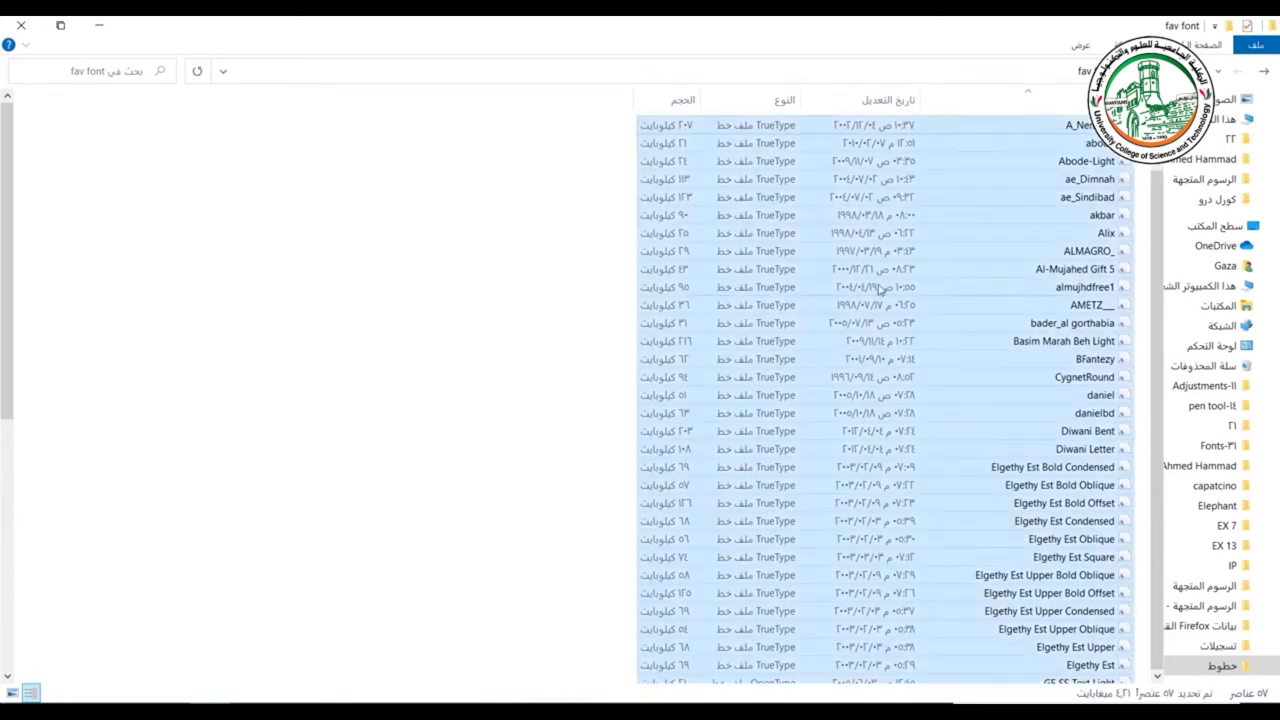
pyautogui.rightClick(928, 296)
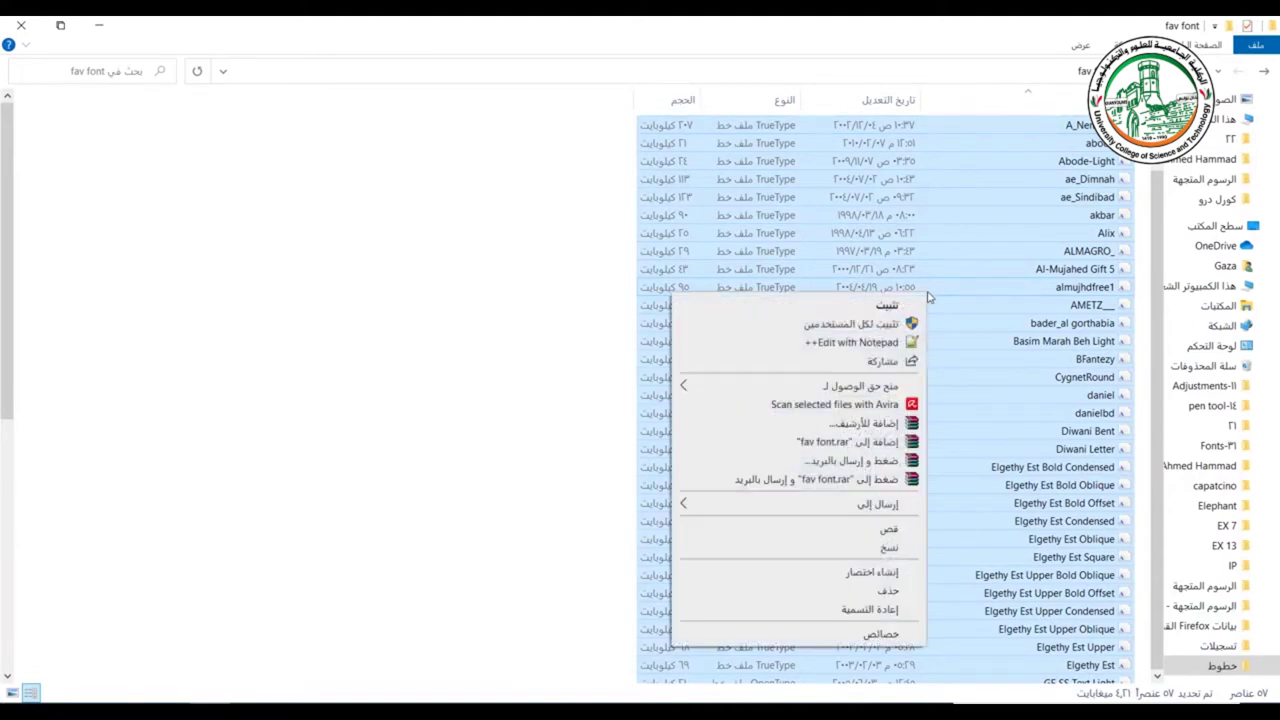
pyautogui.click(906, 306)
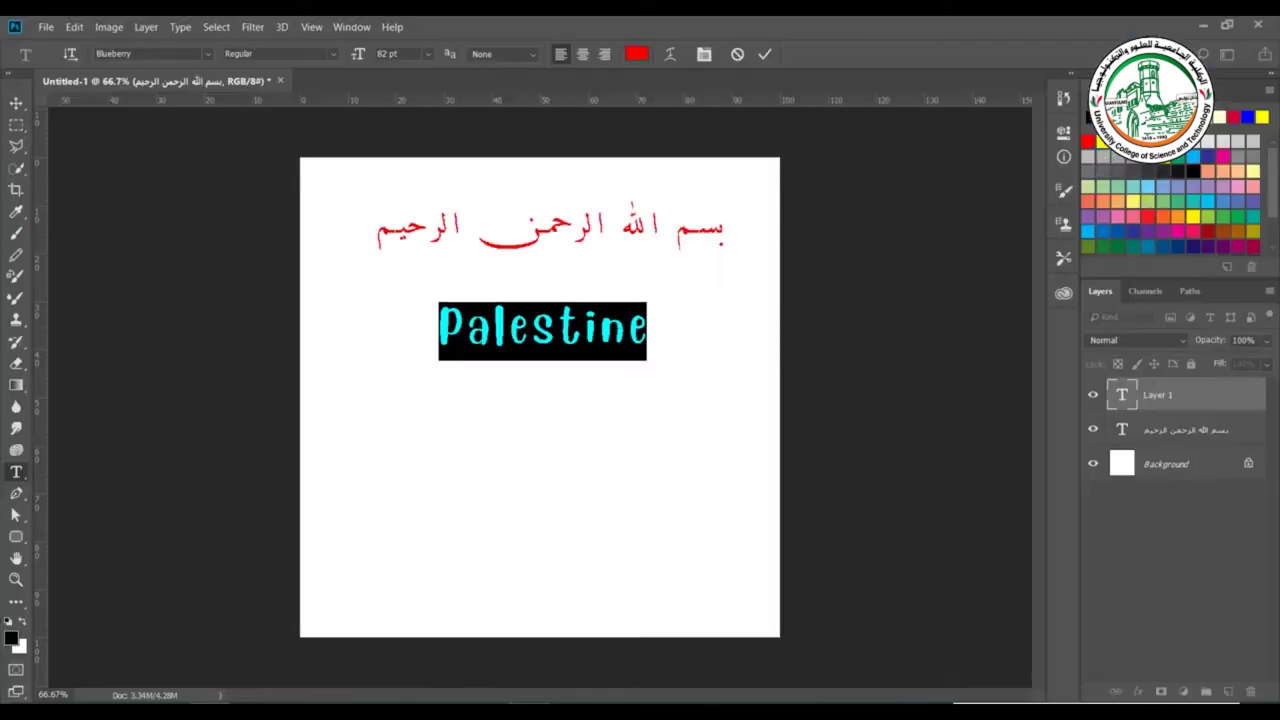
# Switch back to Photoshop, browse the available fonts, and set "Palestine" to Arial Rounded MT Bold.
pyautogui.click(209, 54)
pyautogui.scroll(-5, 185, 250)
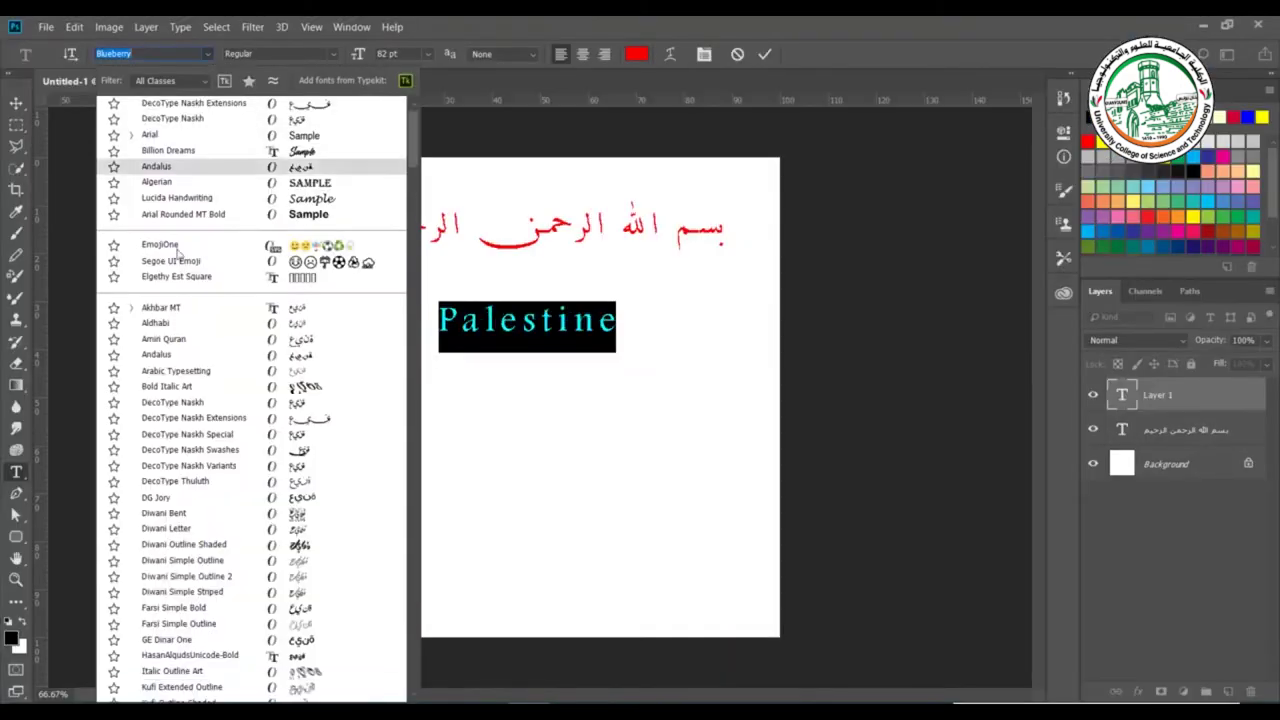
pyautogui.scroll(-10, 200, 298)
pyautogui.press('Escape')
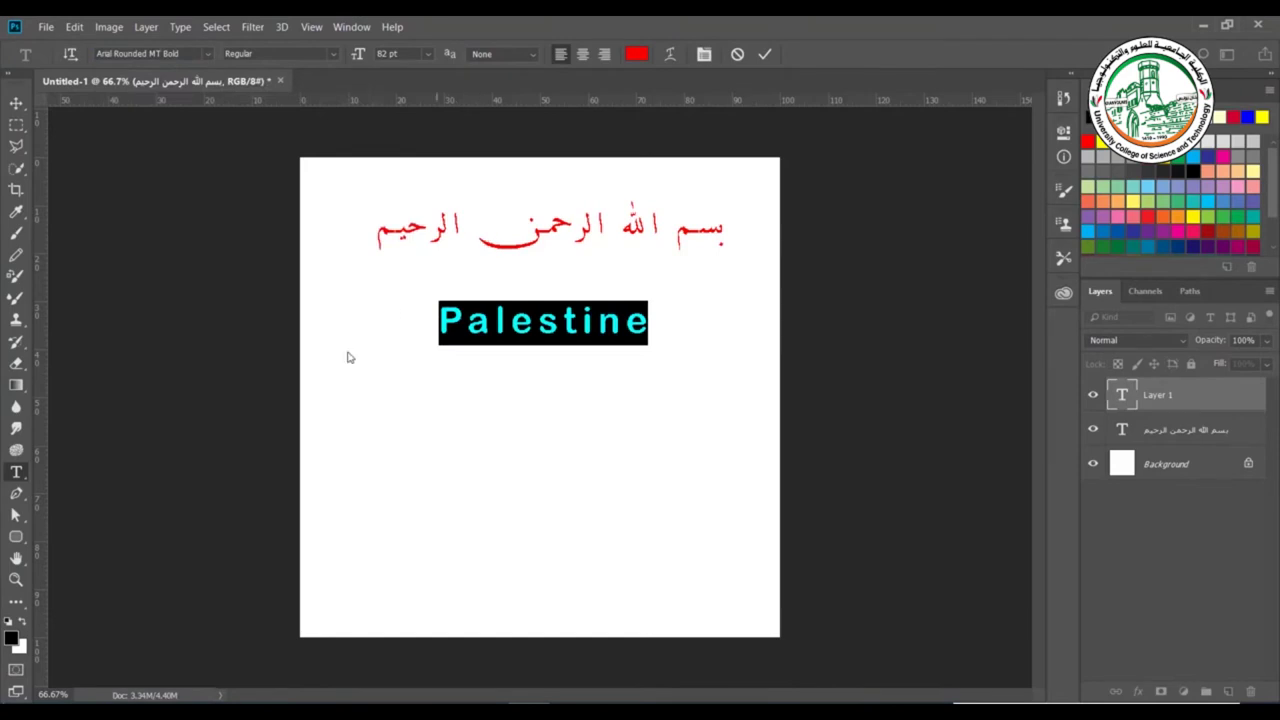
# Select the whole Arabic phrase, set its font to Arial, and view the available font styles, keeping Regular.
pyautogui.tripleClick(541, 240)
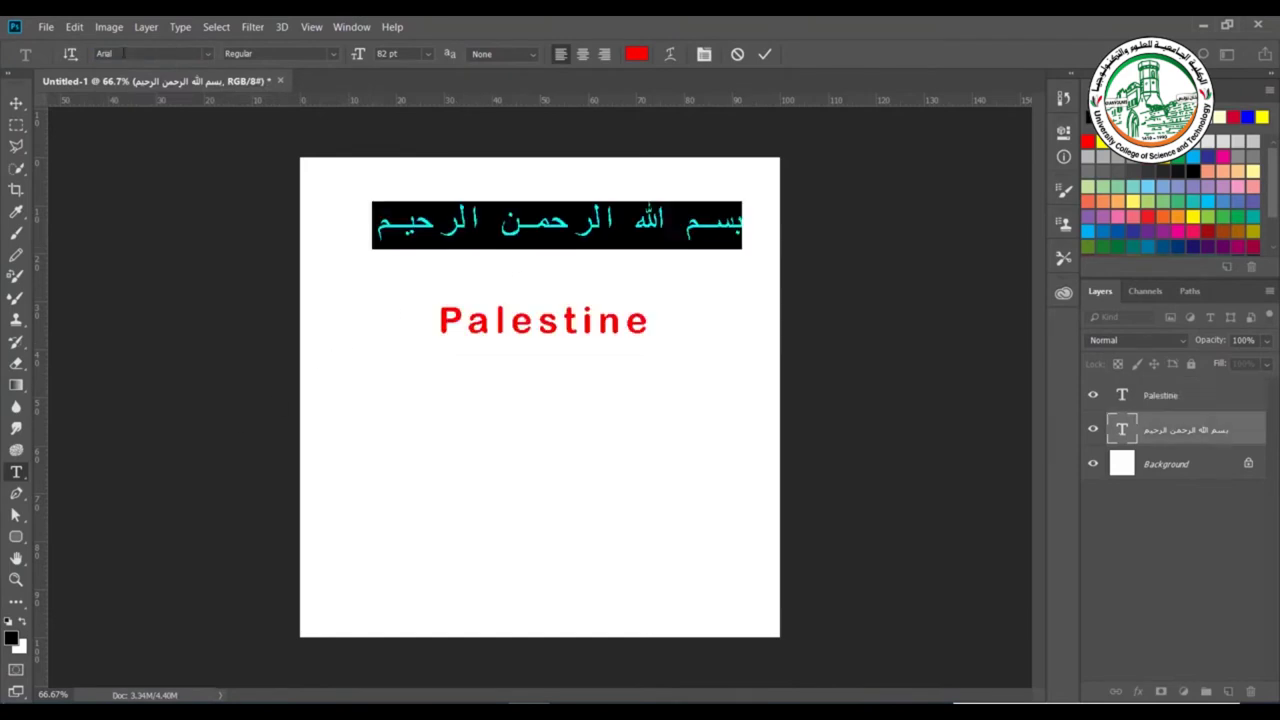
pyautogui.click(336, 56)
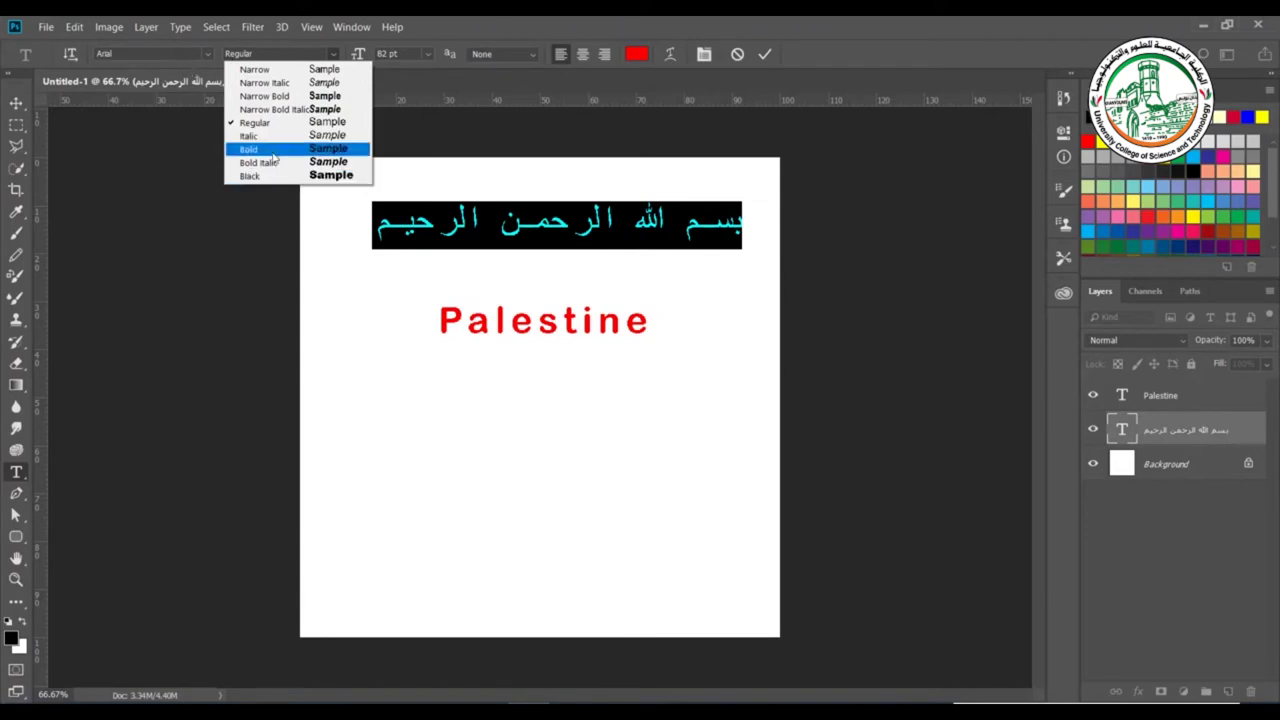
pyautogui.click(372, 73)
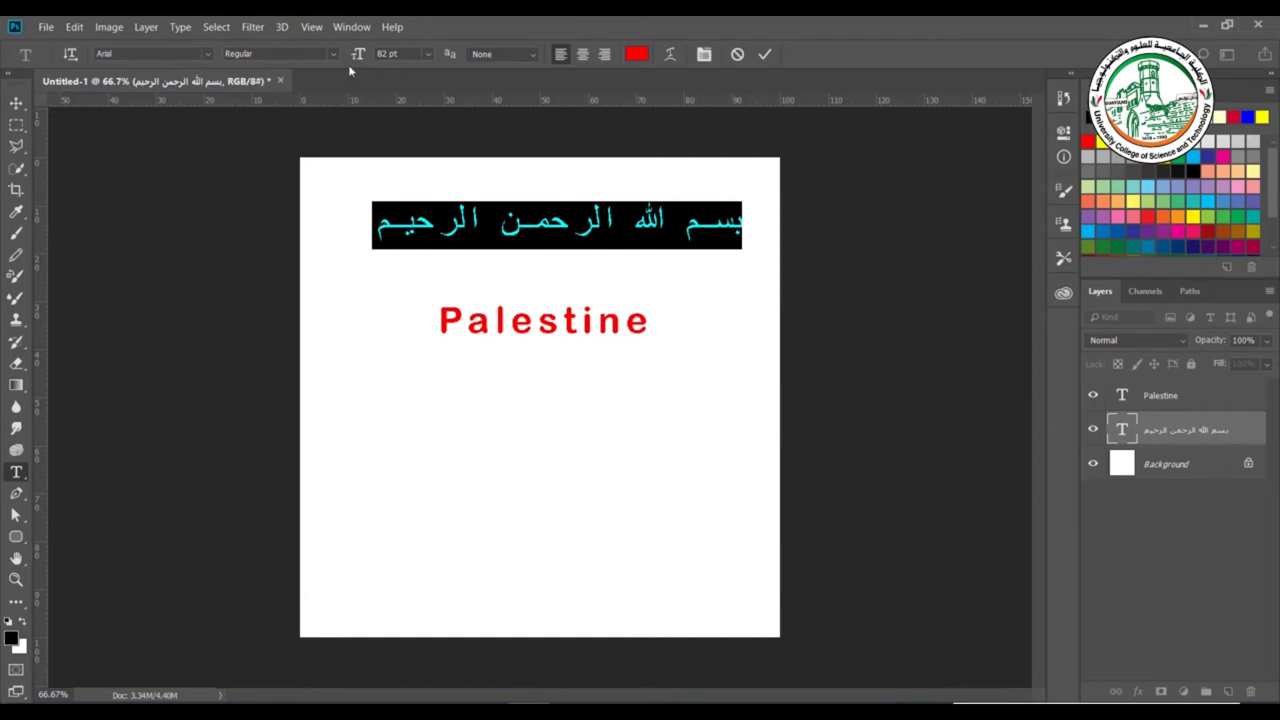
# Set the selected Arabic phrase's size to the preset 72 pt, and then to a custom 75 pt.
pyautogui.click(427, 54)
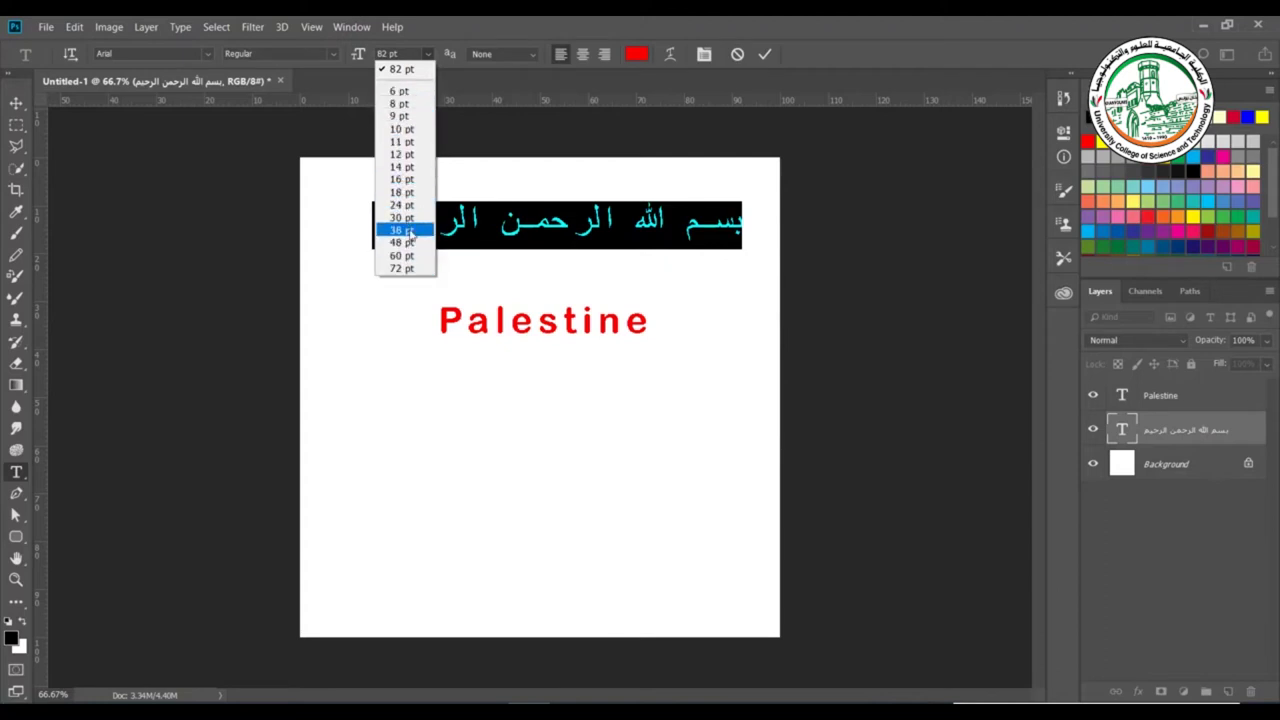
pyautogui.click(403, 268)
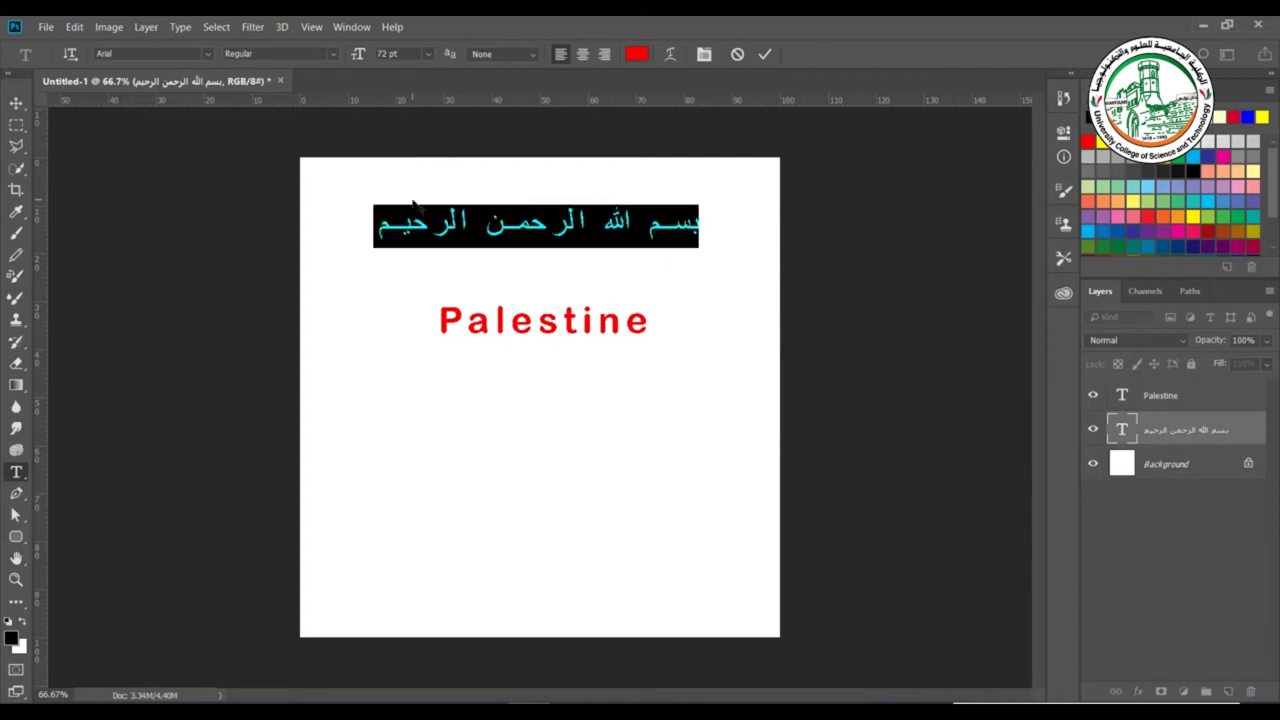
pyautogui.click(429, 54)
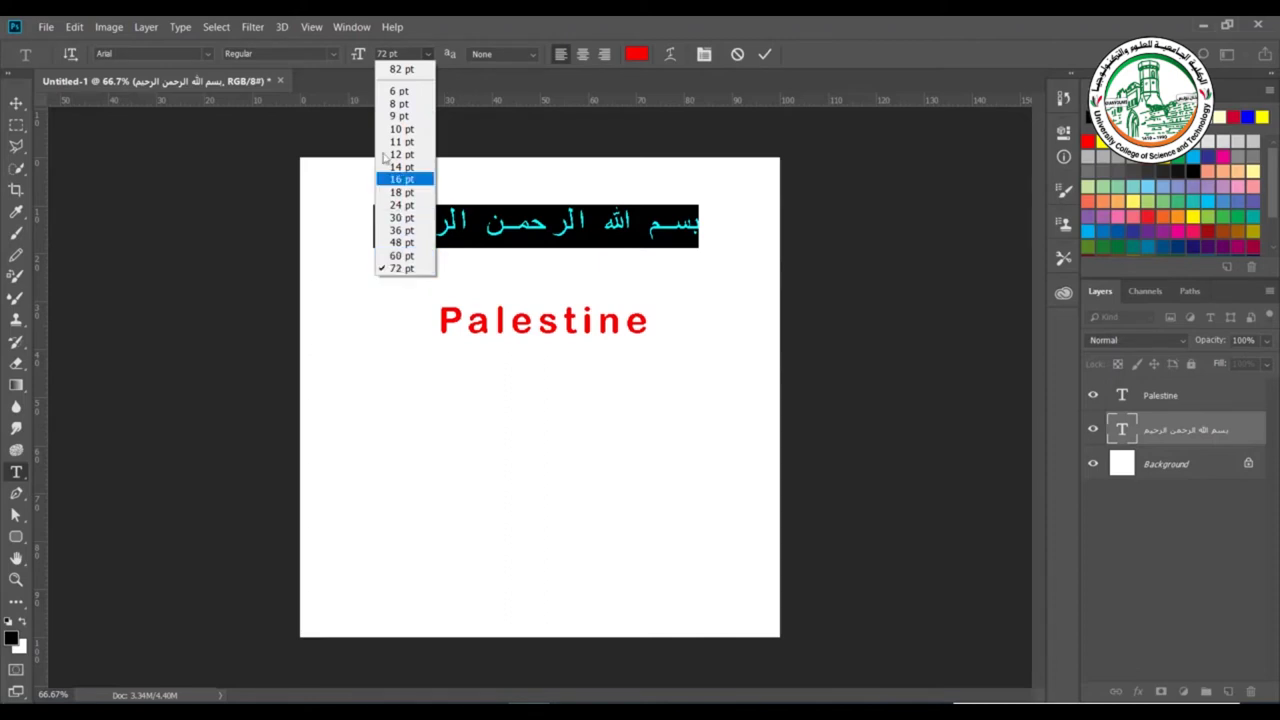
pyautogui.click(386, 52)
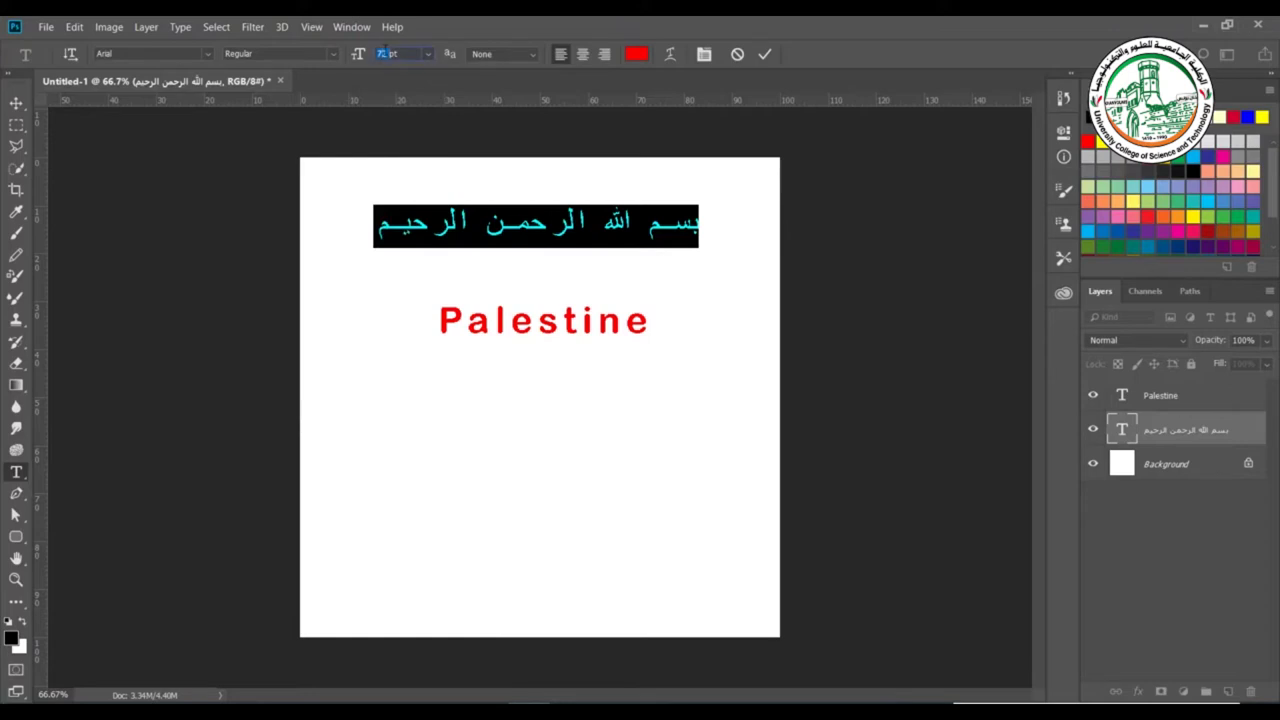
pyautogui.write('75pt')
pyautogui.press('Return')
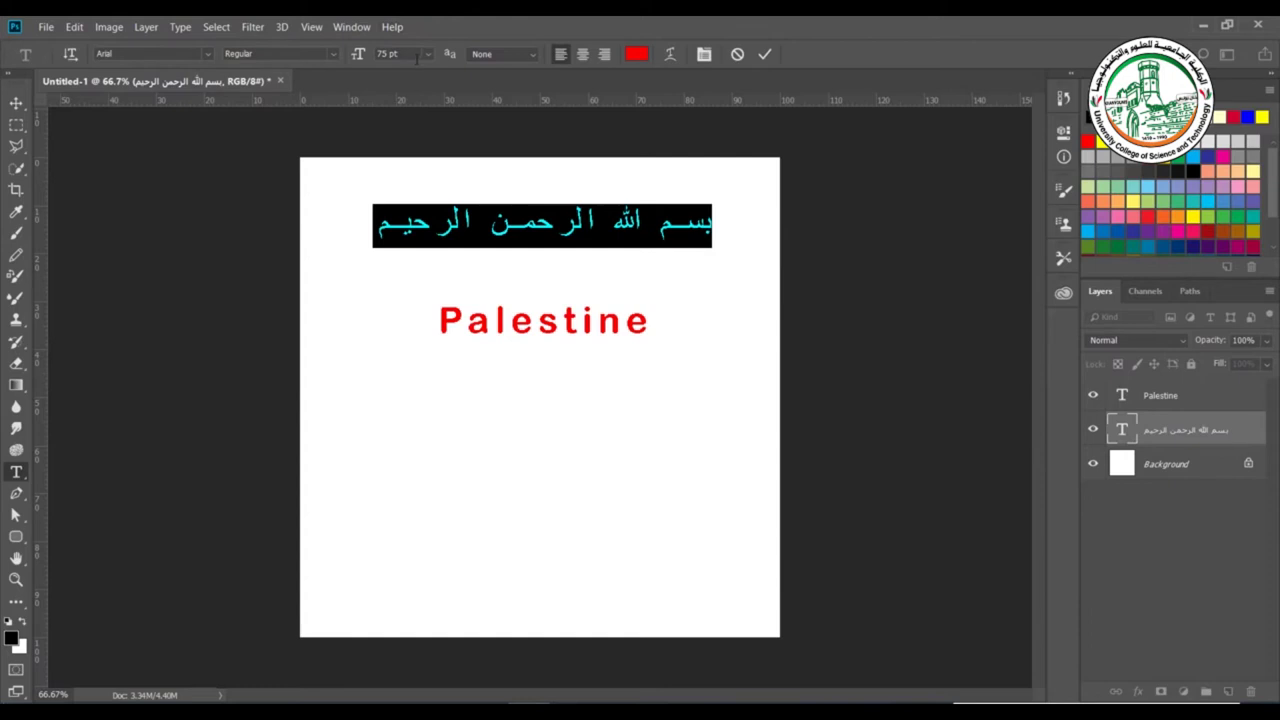
# Scrub the selected Arabic phrase's font size up to 92 pt and back down to 74 pt.
pyautogui.click(428, 54)
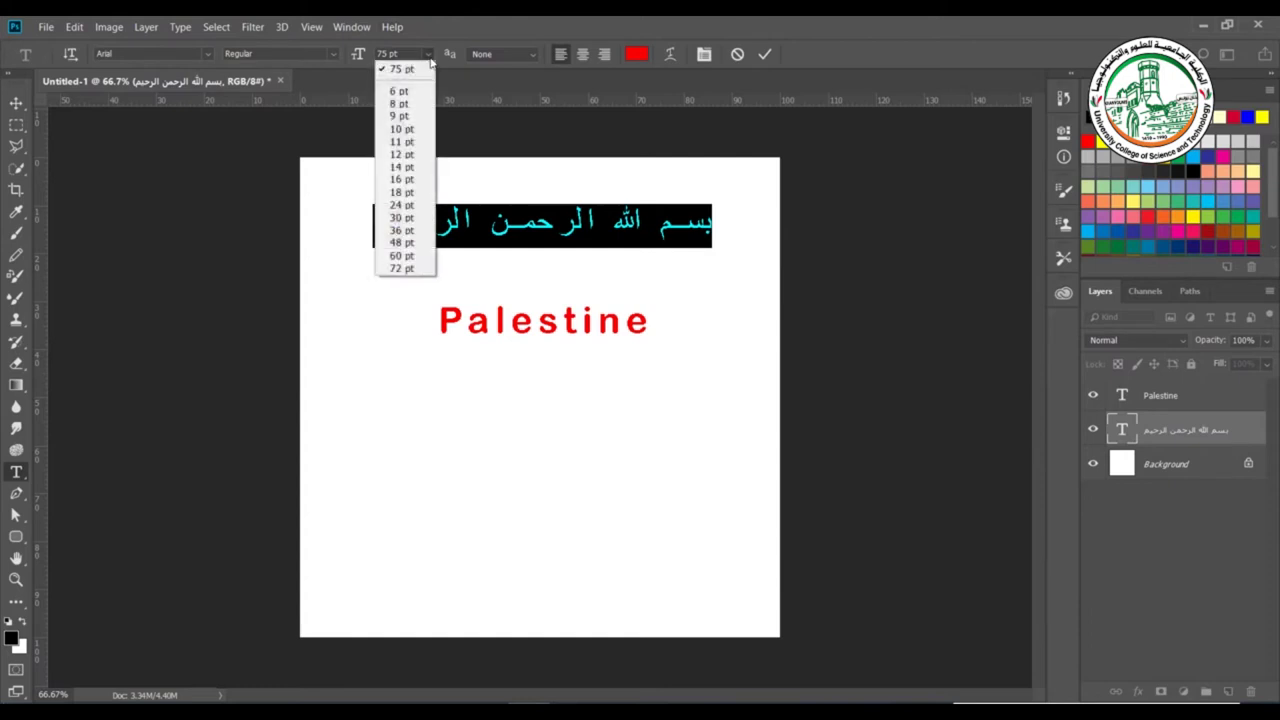
pyautogui.click(359, 57)
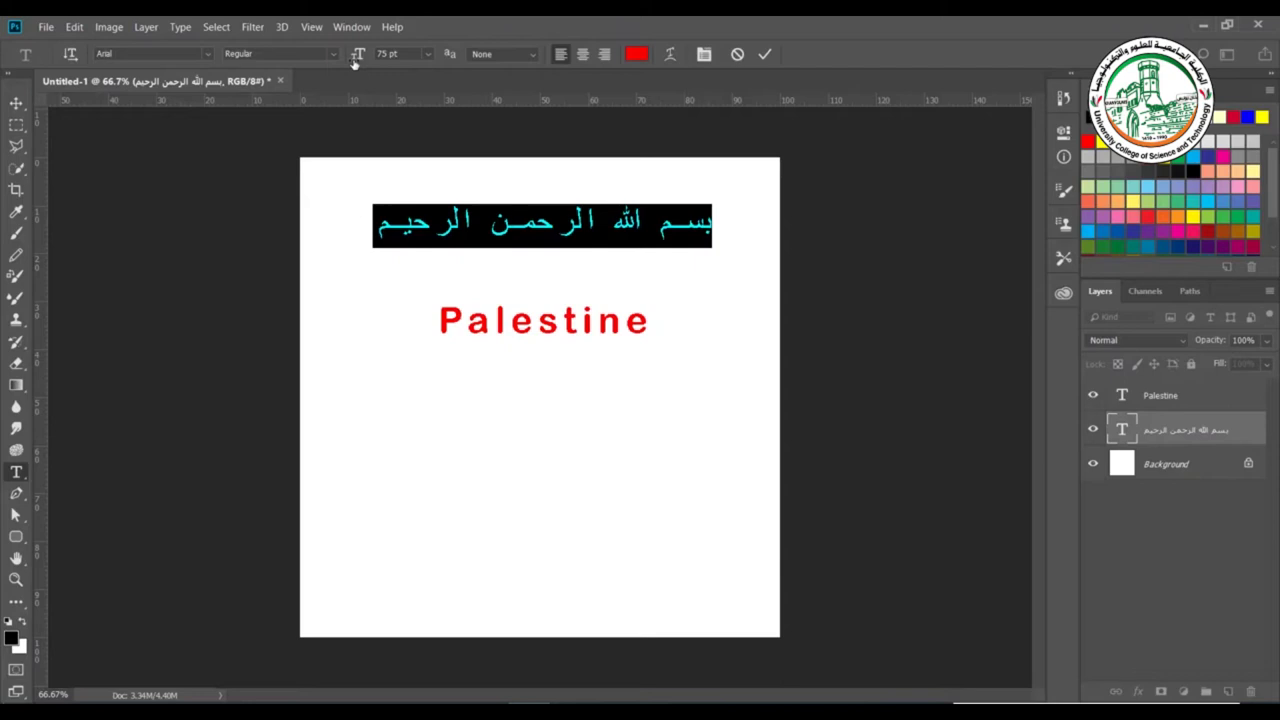
pyautogui.moveTo(355, 62); pyautogui.dragTo(368, 62)
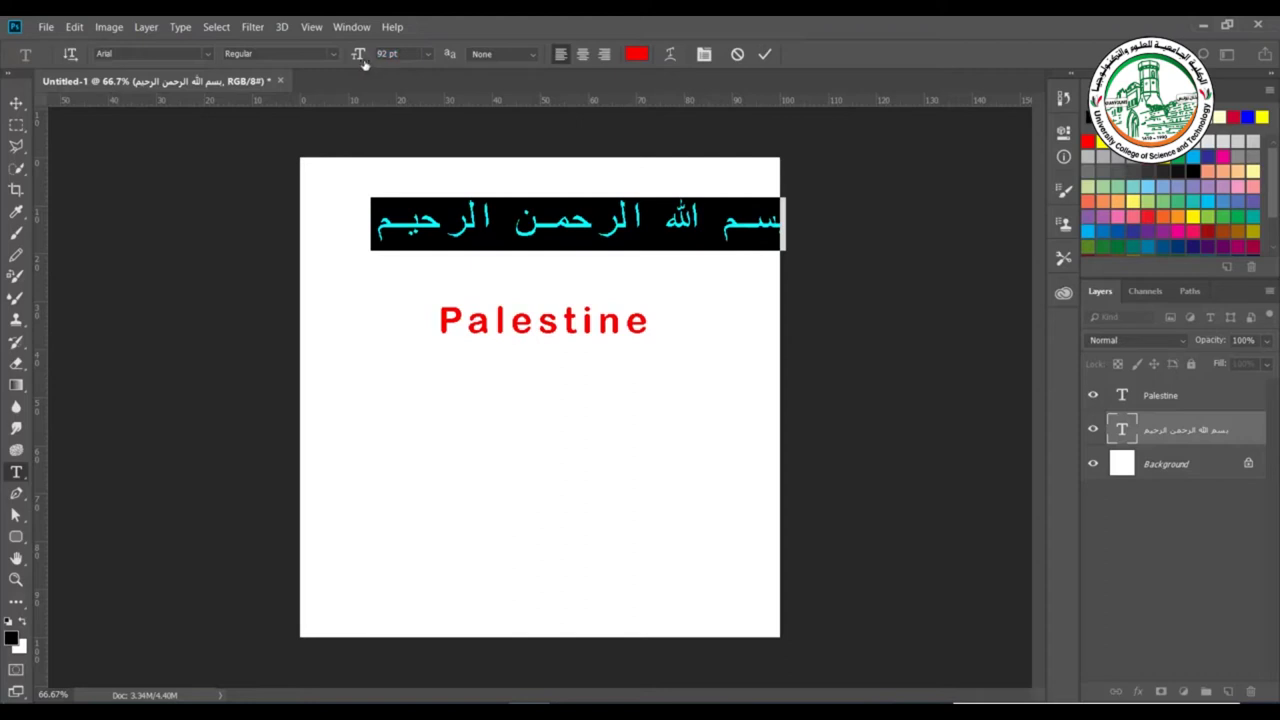
pyautogui.moveTo(364, 62); pyautogui.dragTo(351, 62)
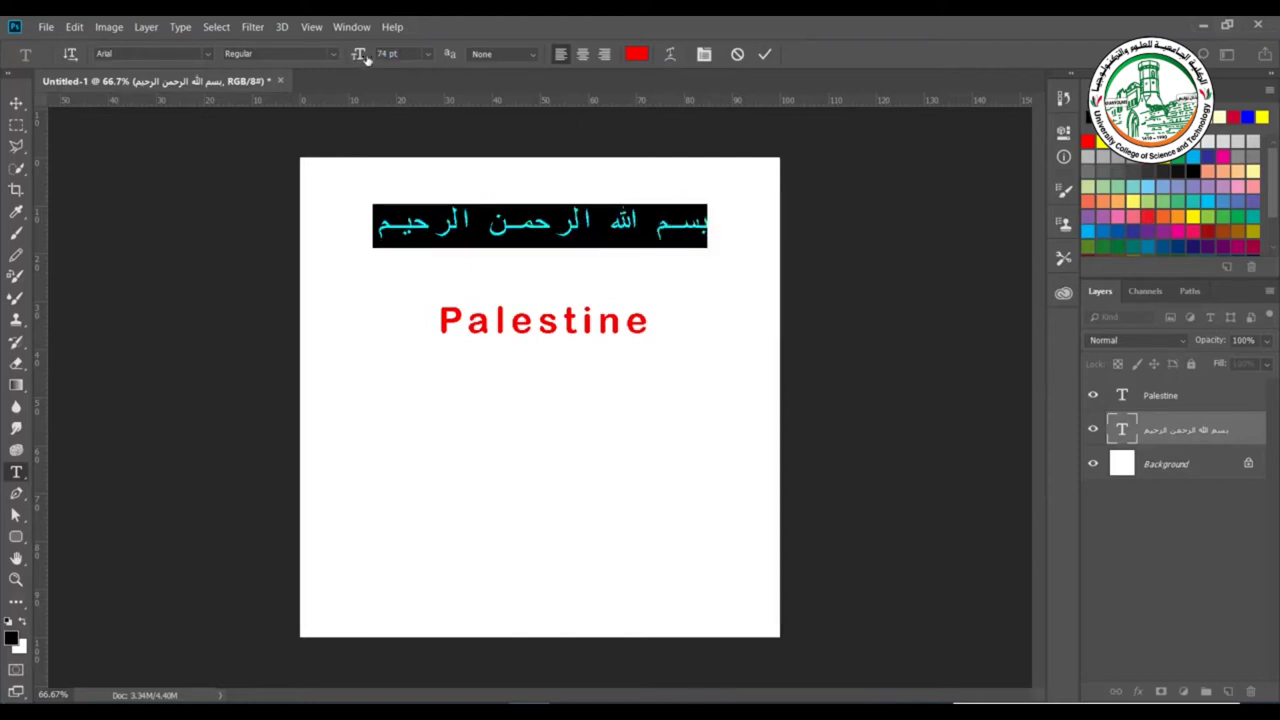
# Resize the Arabic phrase by its bounding box, enlarging it to about 137 pt and then shrinking it to about 84 pt.
pyautogui.click(432, 218)
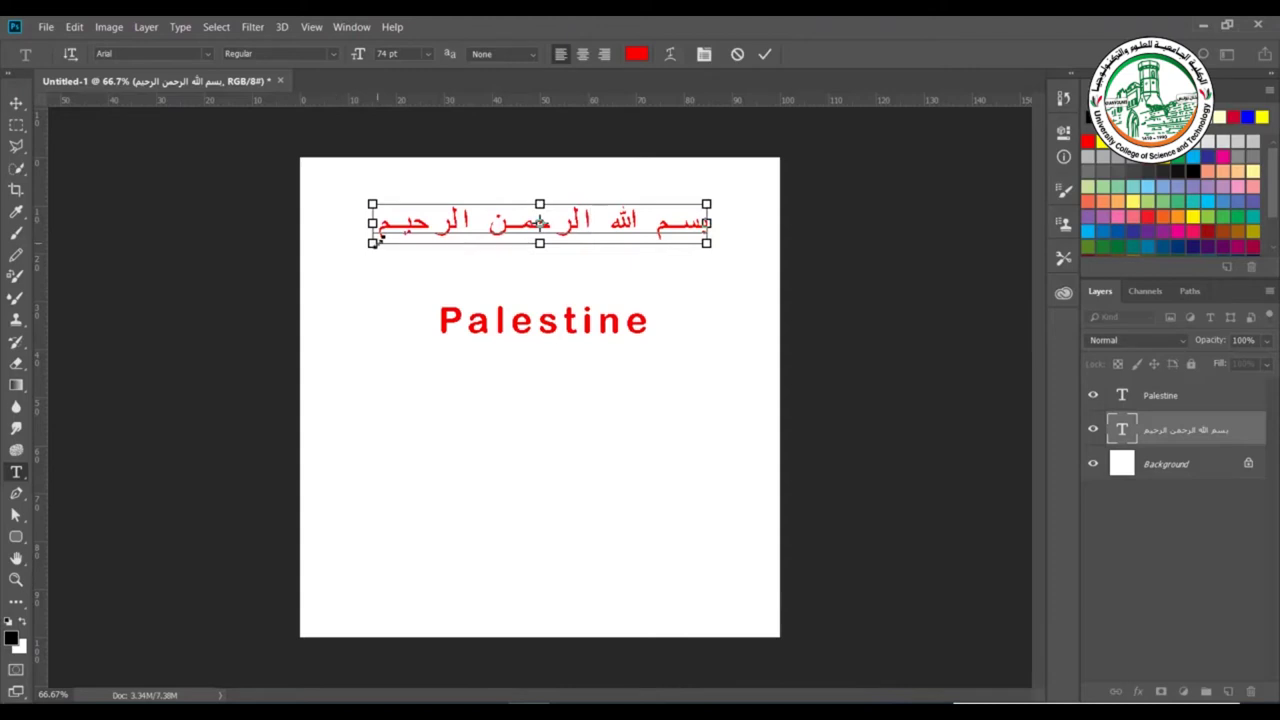
pyautogui.moveTo(373, 243); pyautogui.dragTo(322, 262)
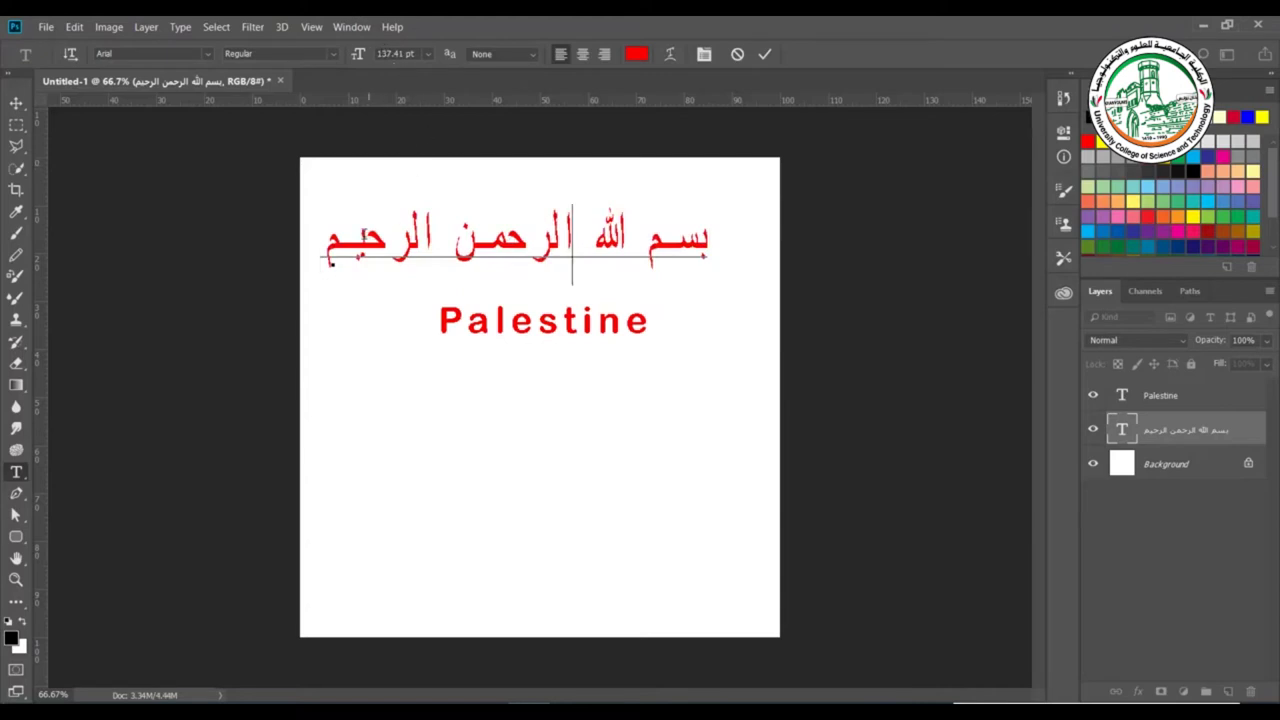
pyautogui.click(365, 250)
pyautogui.press('ctrl')
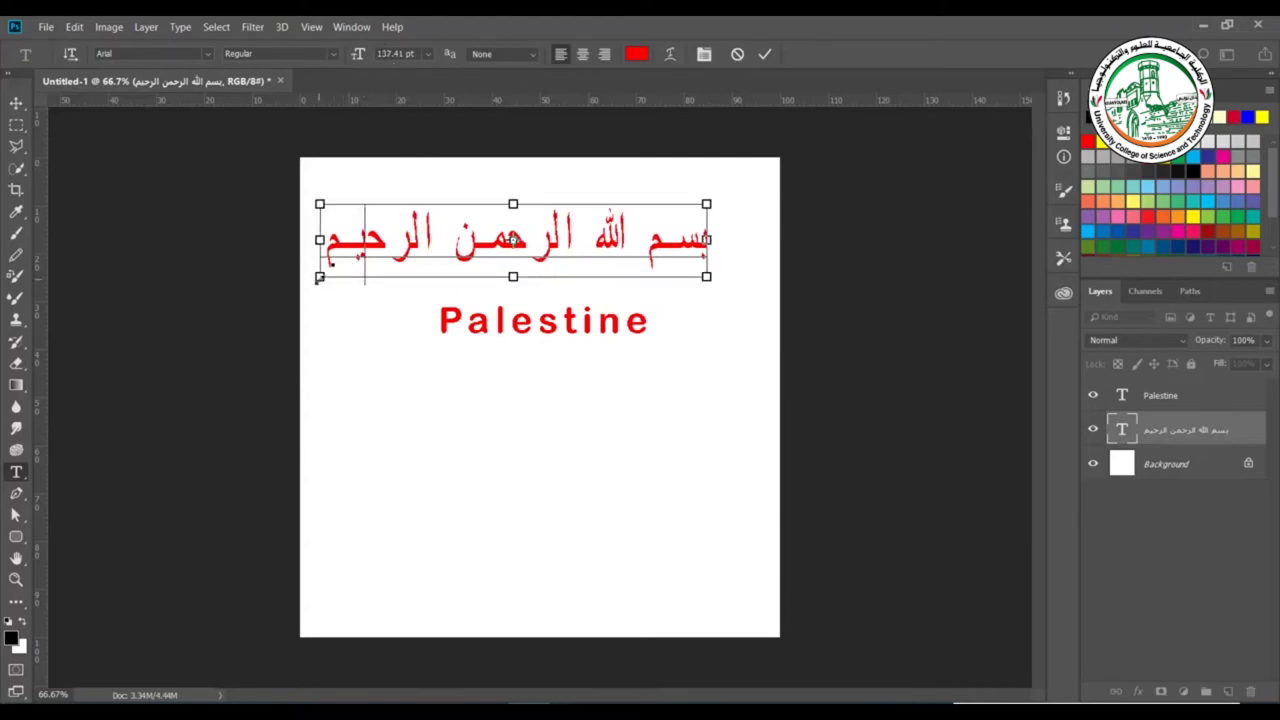
pyautogui.moveTo(320, 277); pyautogui.dragTo(379, 248)
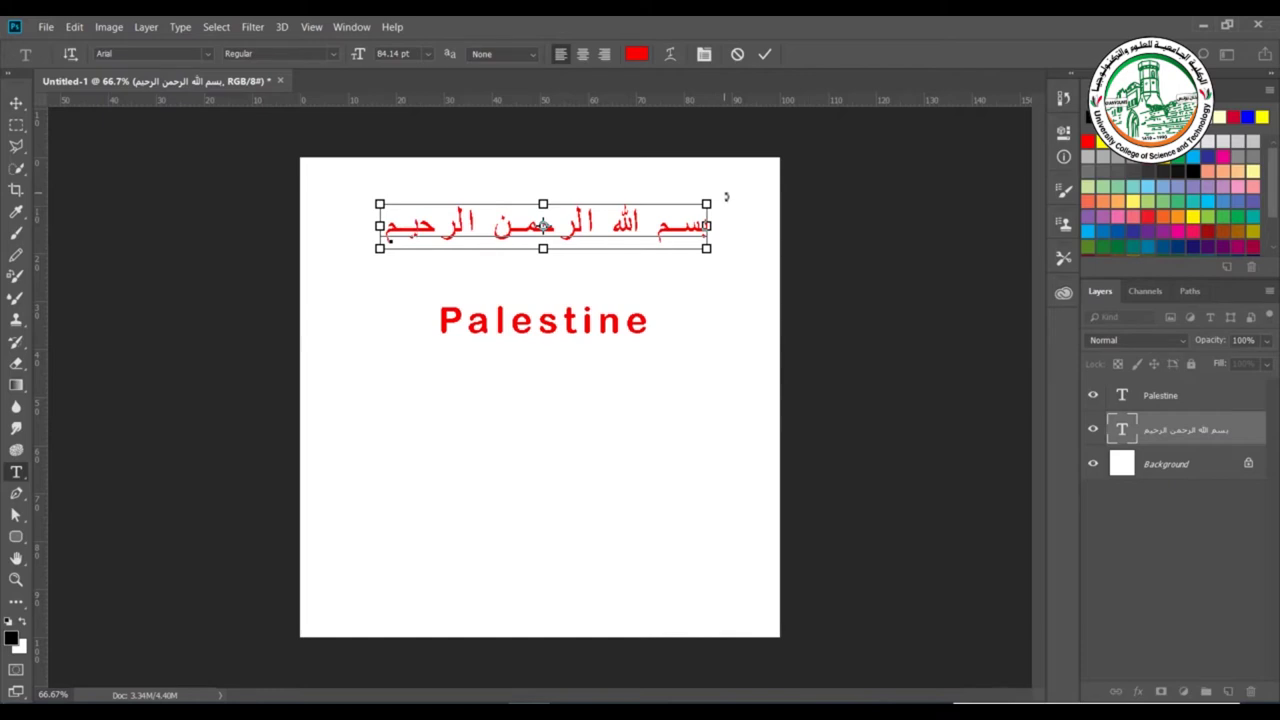
# Try rotating the Arabic phrase about its centre, undo that, and rotate it around a pivot moved beyond the phrase's end.
pyautogui.moveTo(726, 196); pyautogui.dragTo(728, 274)
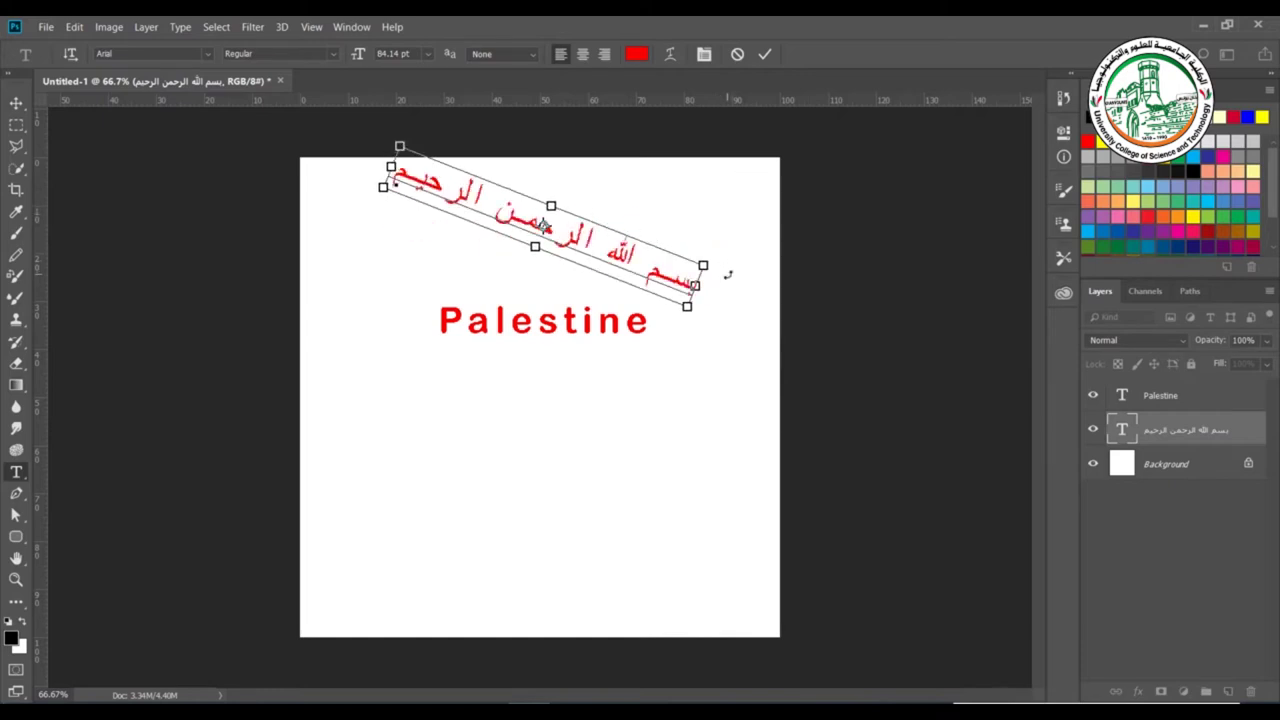
pyautogui.hotkey('ctrl', 'z')
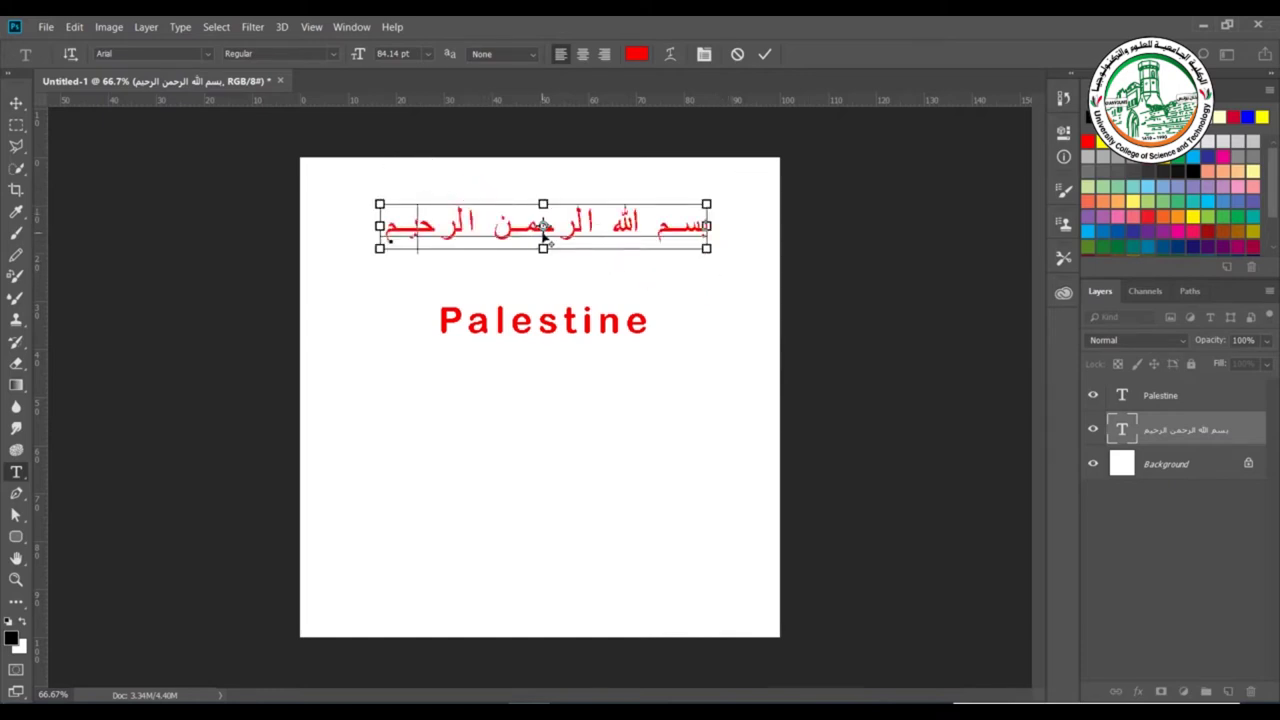
pyautogui.moveTo(543, 230); pyautogui.dragTo(372, 254)
pyautogui.moveTo(733, 186); pyautogui.dragTo(694, 449)
# Undo the pivoted rotation along with the preceding bounding-box resizing of the Arabic phrase.
pyautogui.hotkey('ctrl', 'z')
pyautogui.hotkey('ctrl', 'z')
pyautogui.hotkey('ctrl', 'z')
pyautogui.hotkey('ctrl', 'z')
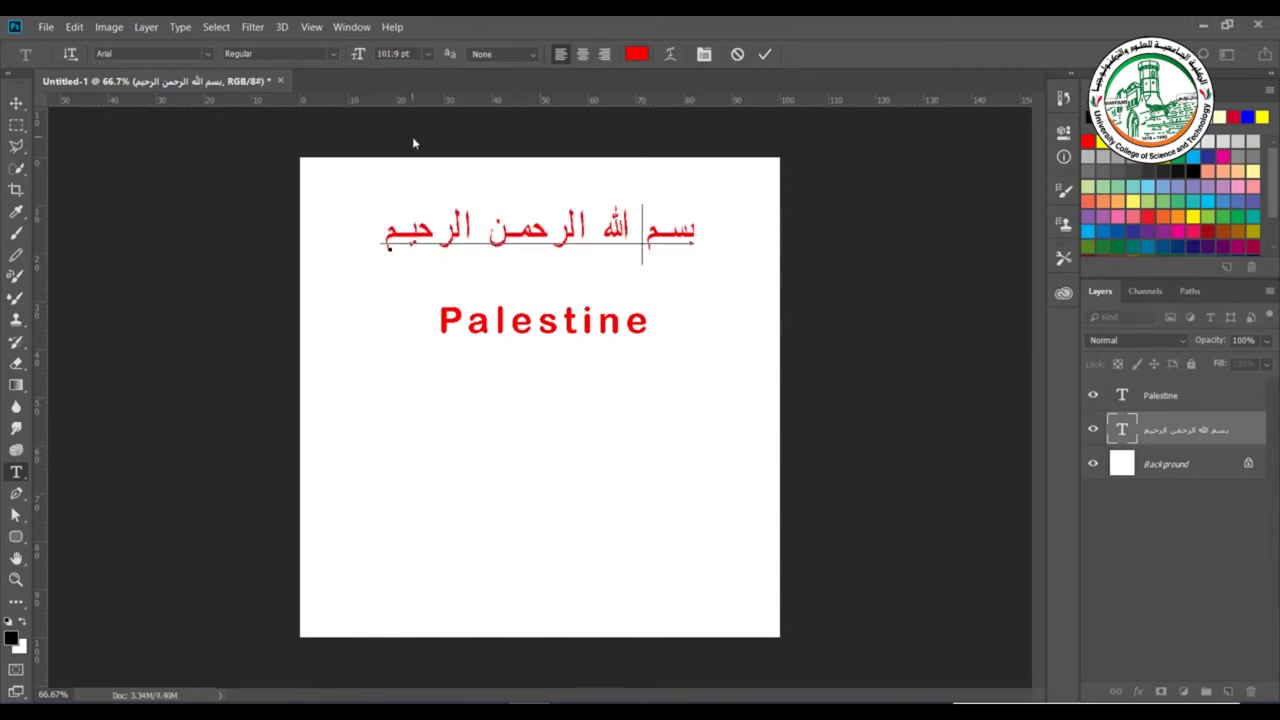
# Try the Sharp, Crisp, Strong and Smooth anti-aliasing options on the whole Arabic phrase, and return it to None.
pyautogui.tripleClick(513, 232)
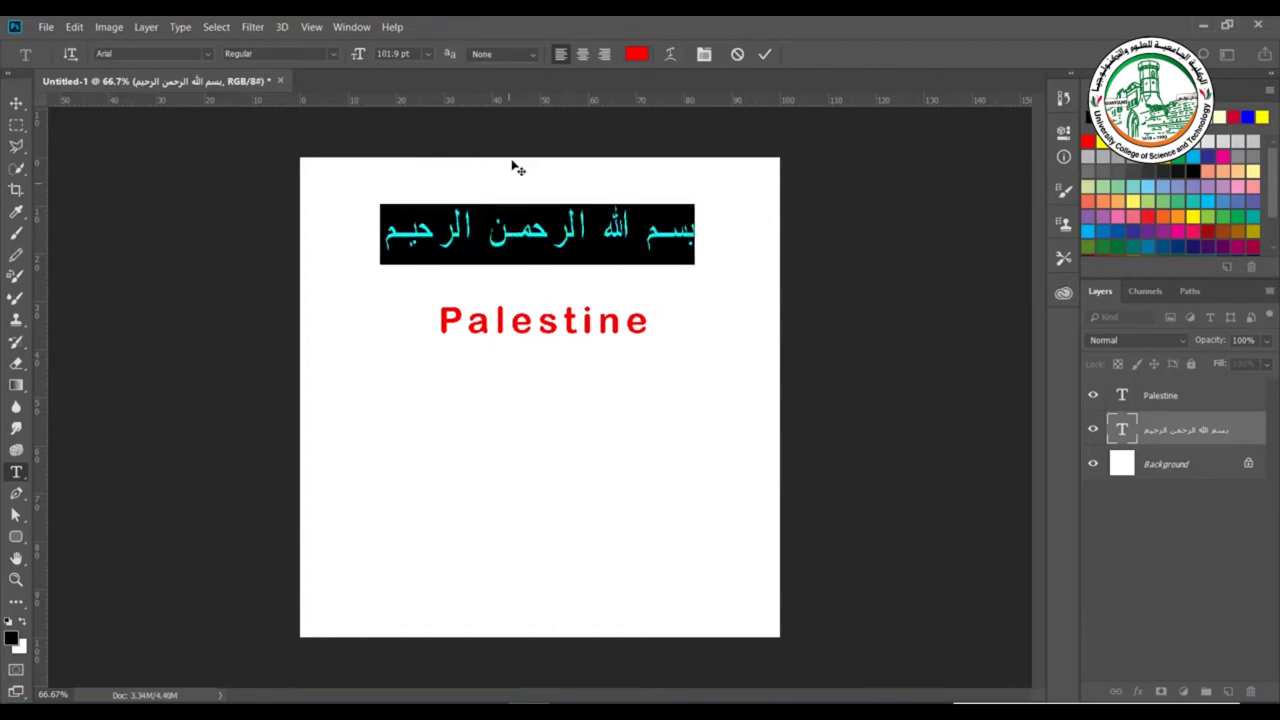
pyautogui.click(533, 54)
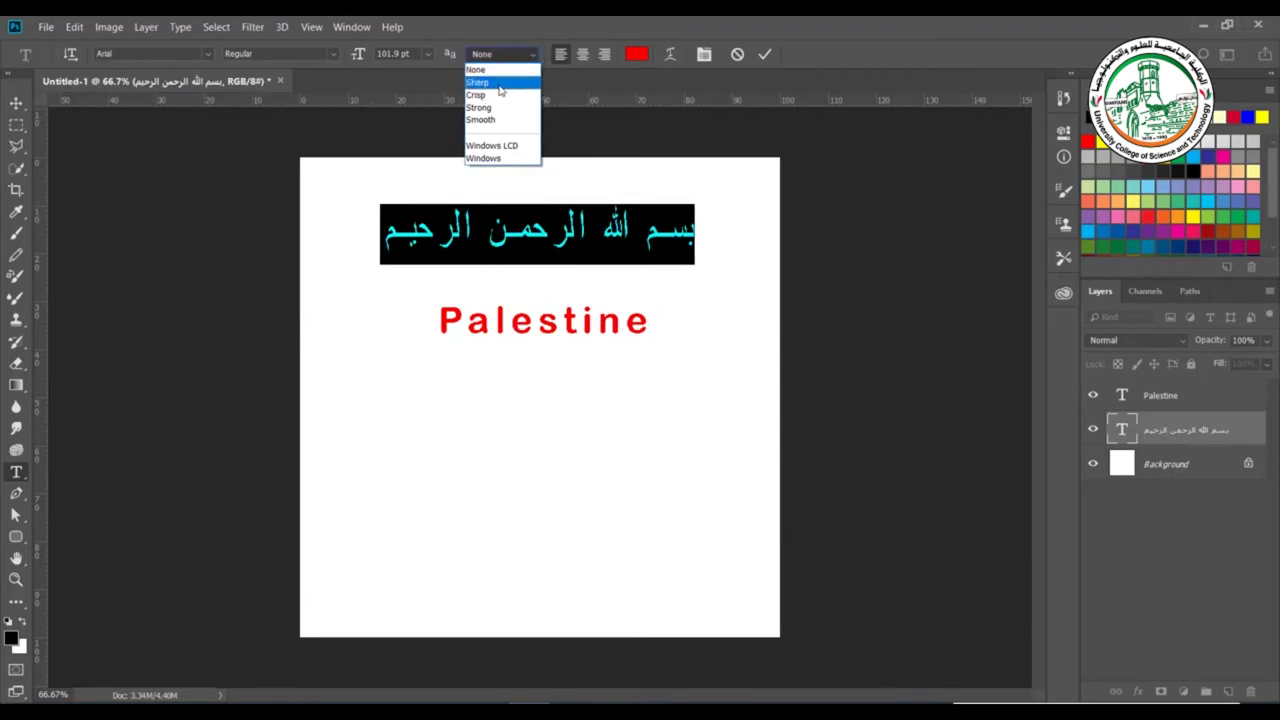
pyautogui.click(502, 83)
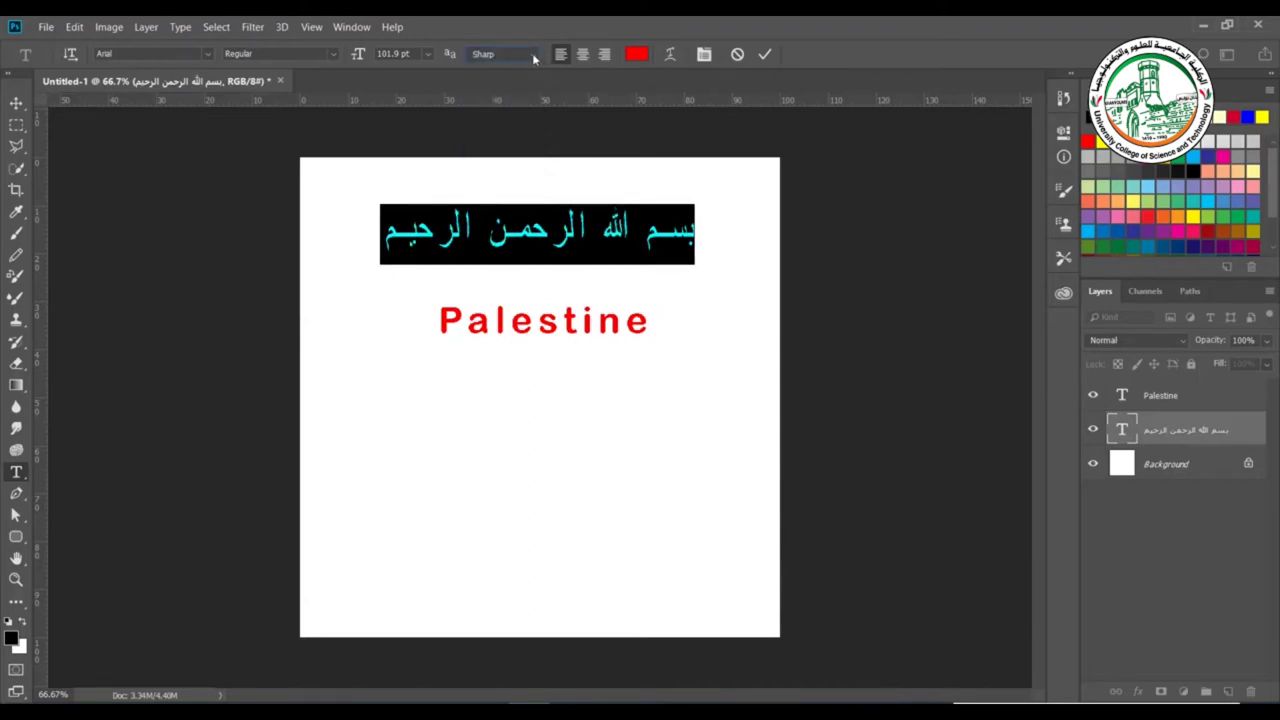
pyautogui.click(533, 54)
pyautogui.click(512, 96)
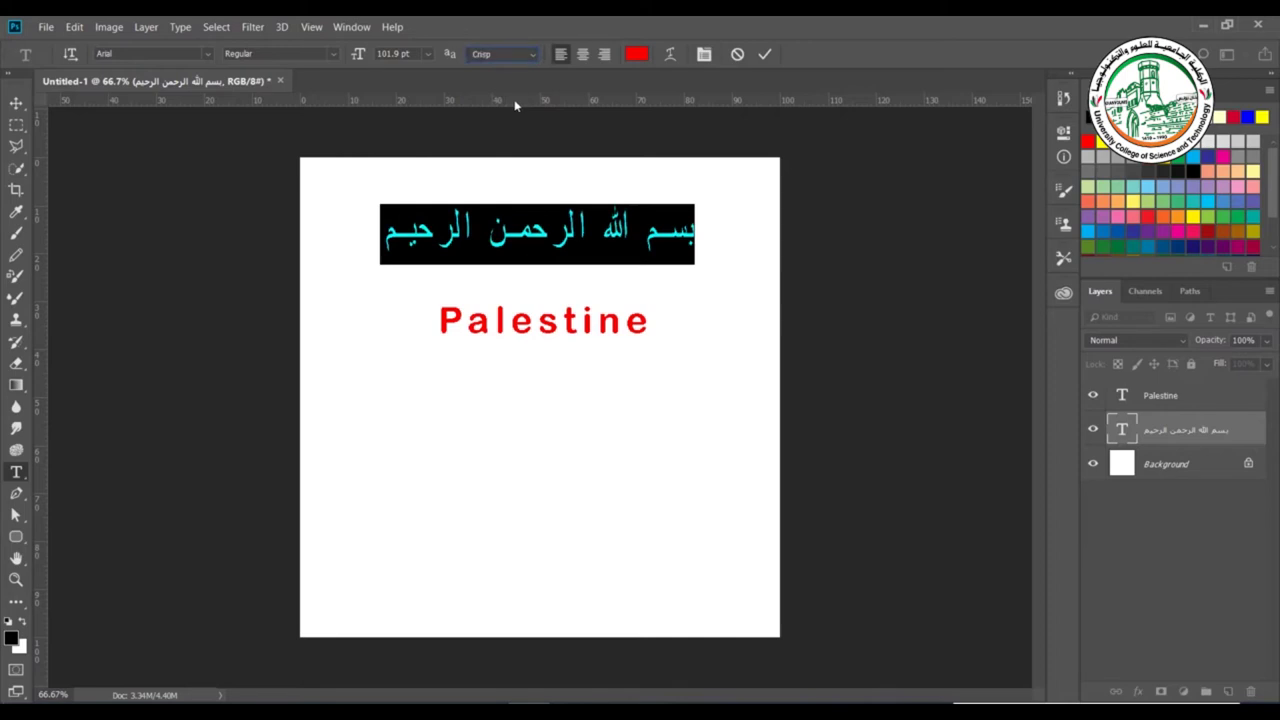
pyautogui.click(533, 54)
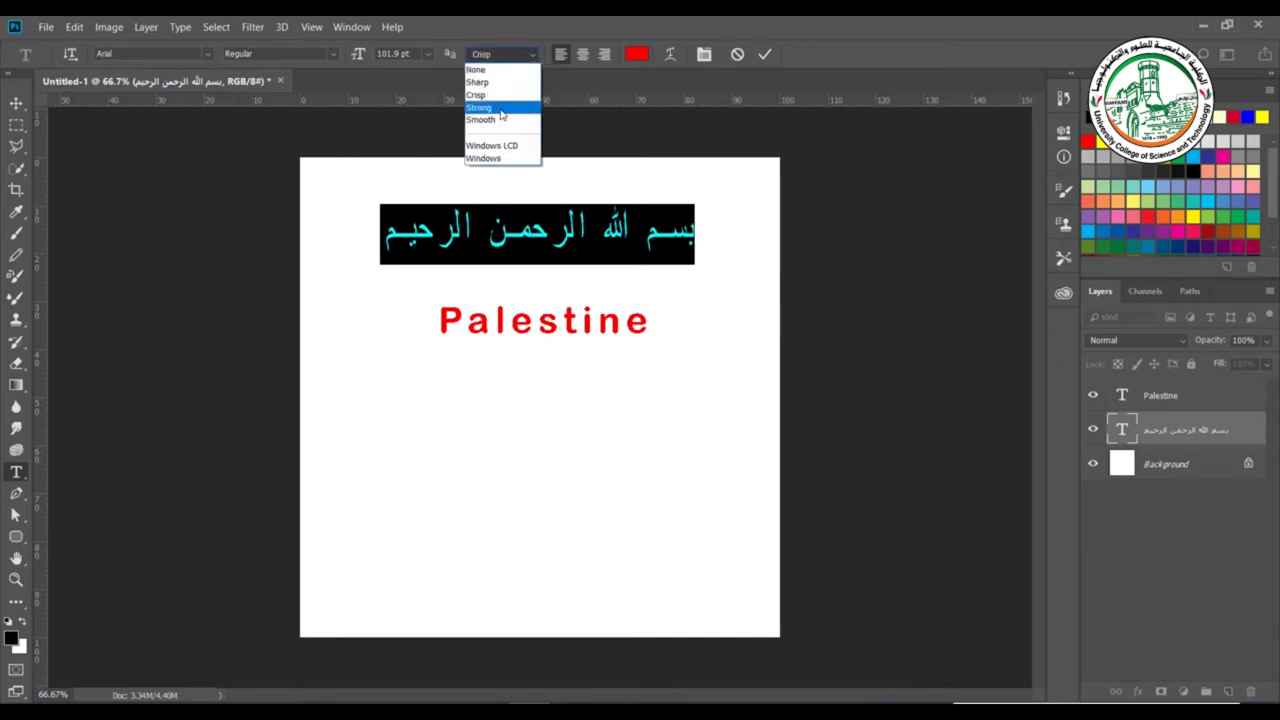
pyautogui.click(522, 92)
pyautogui.click(537, 54)
pyautogui.click(518, 117)
pyautogui.click(534, 54)
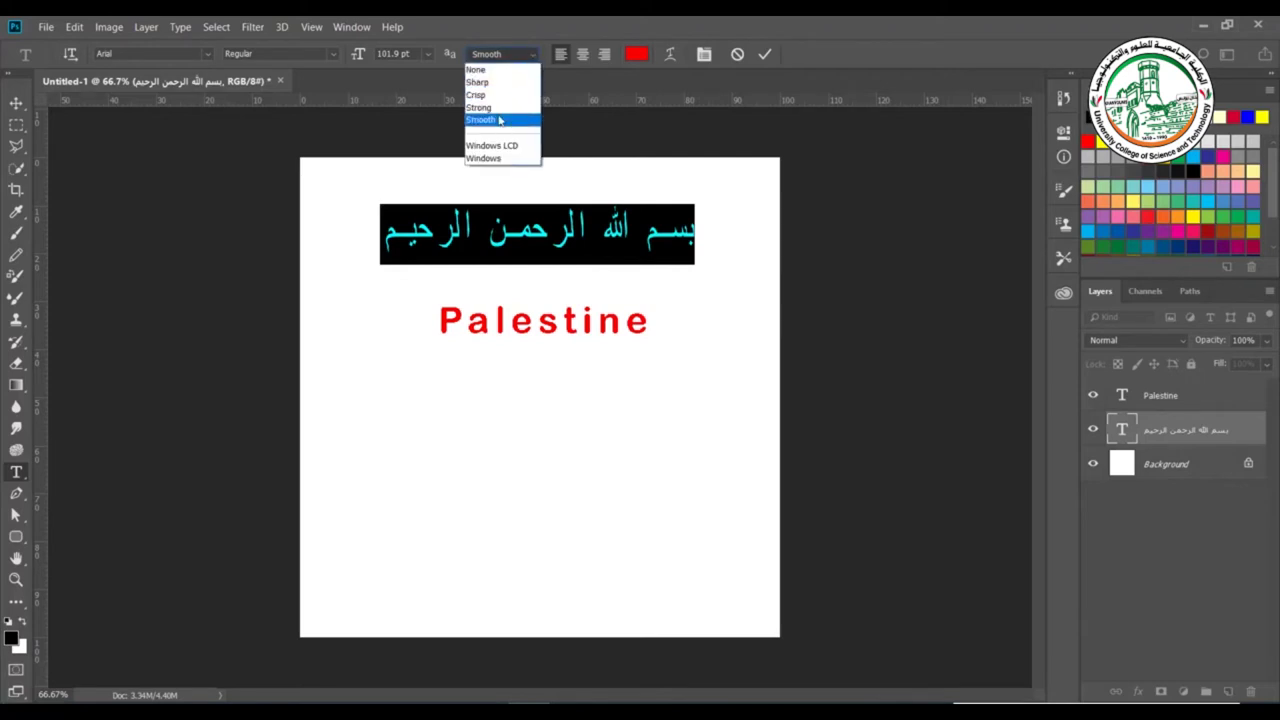
pyautogui.click(478, 69)
pyautogui.click(484, 232)
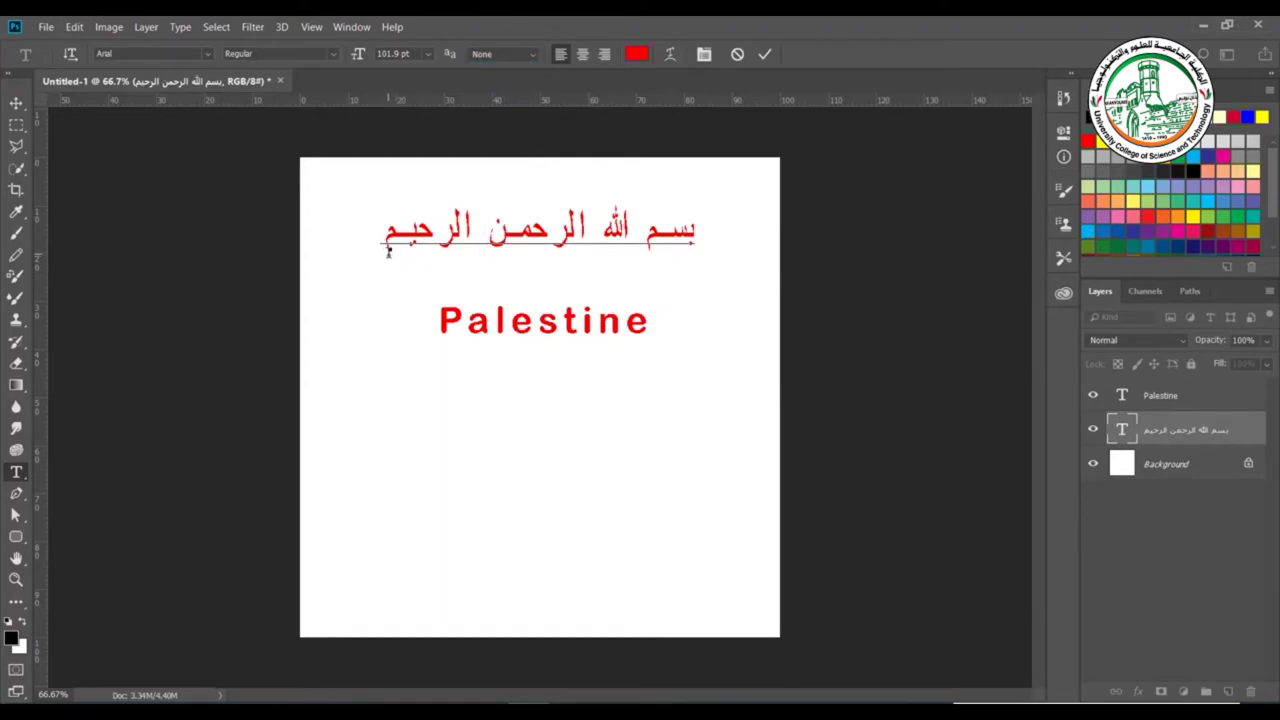
# Compare centre, right and left alignment on the Arabic phrase, and return it to left alignment.
pyautogui.click(582, 54)
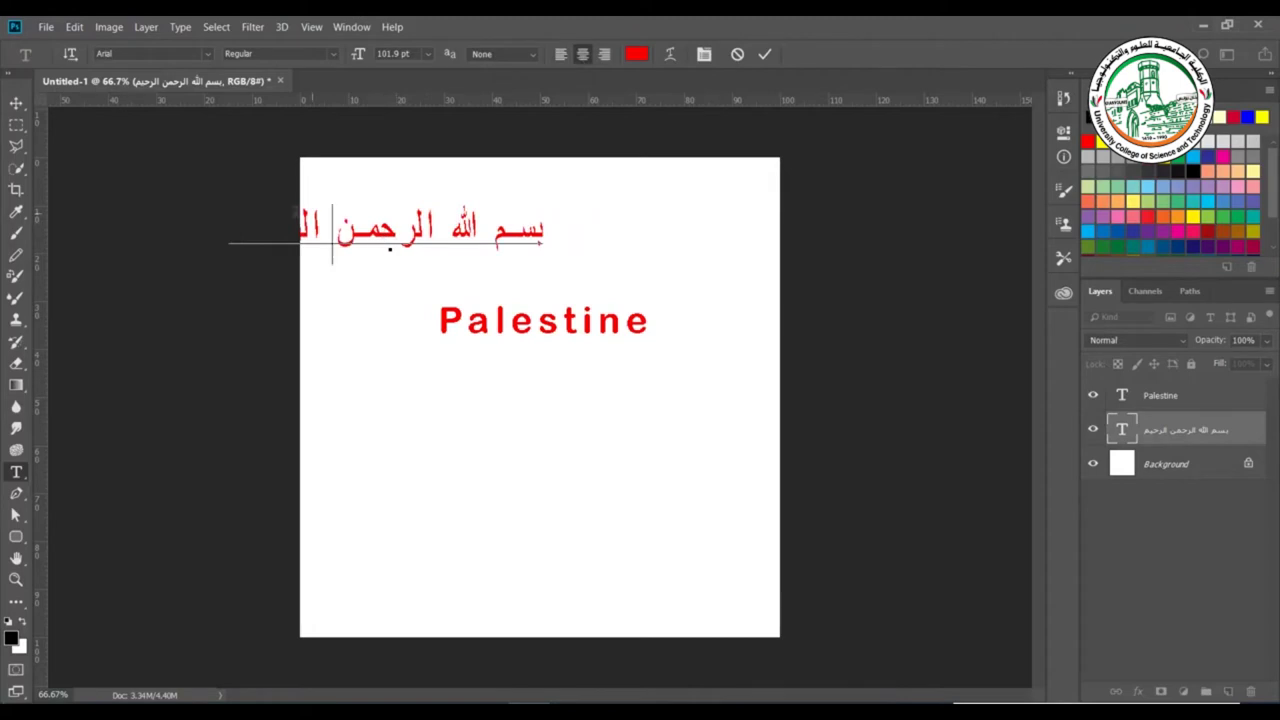
pyautogui.click(604, 54)
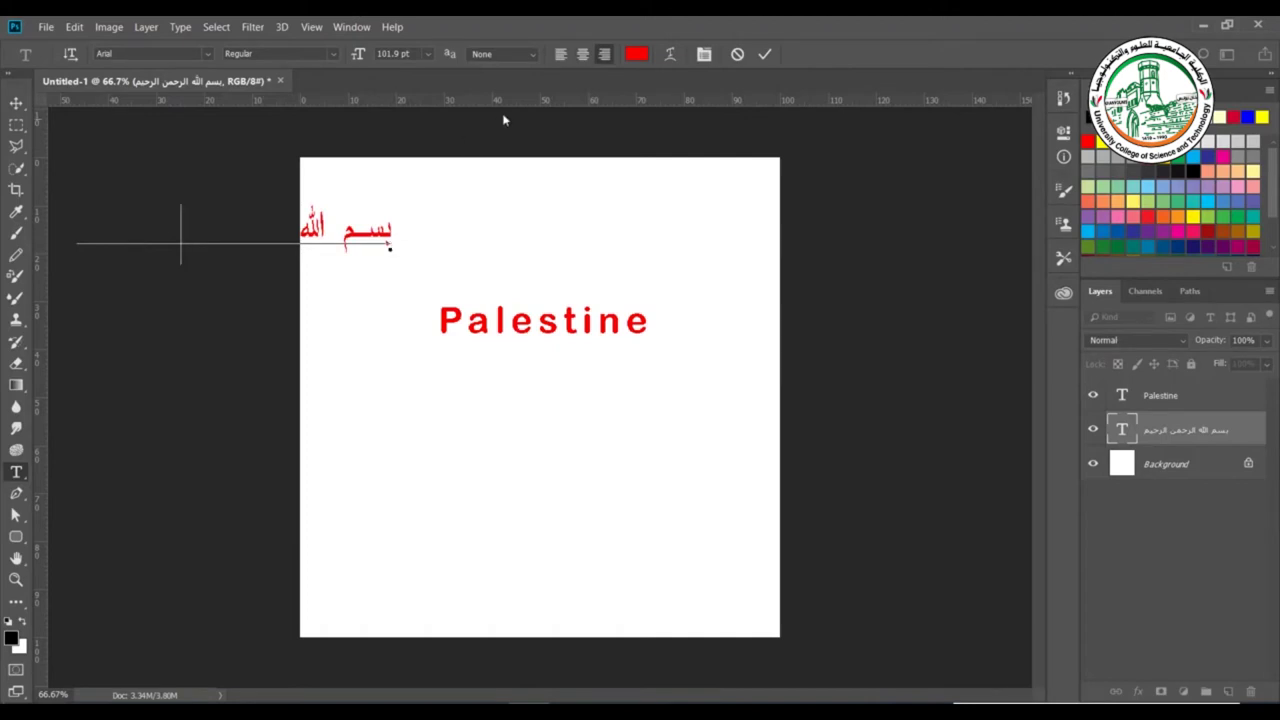
pyautogui.click(561, 54)
pyautogui.click(479, 237)
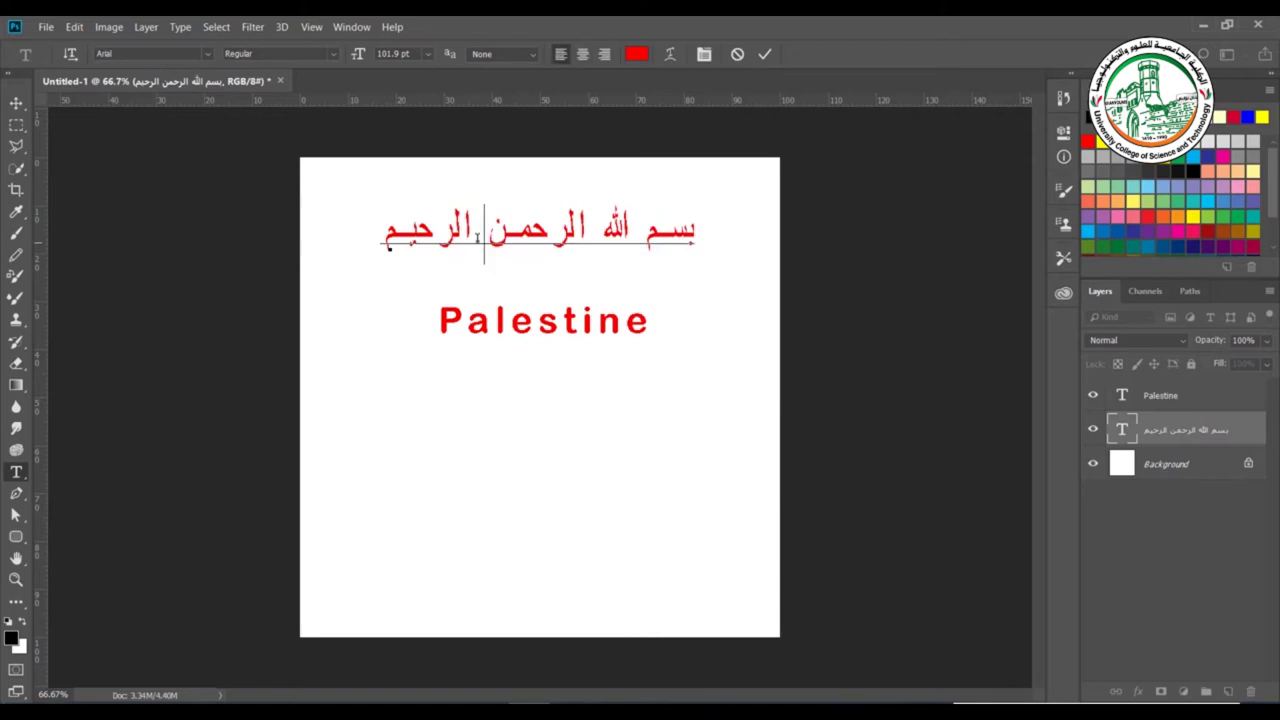
pyautogui.click(604, 57)
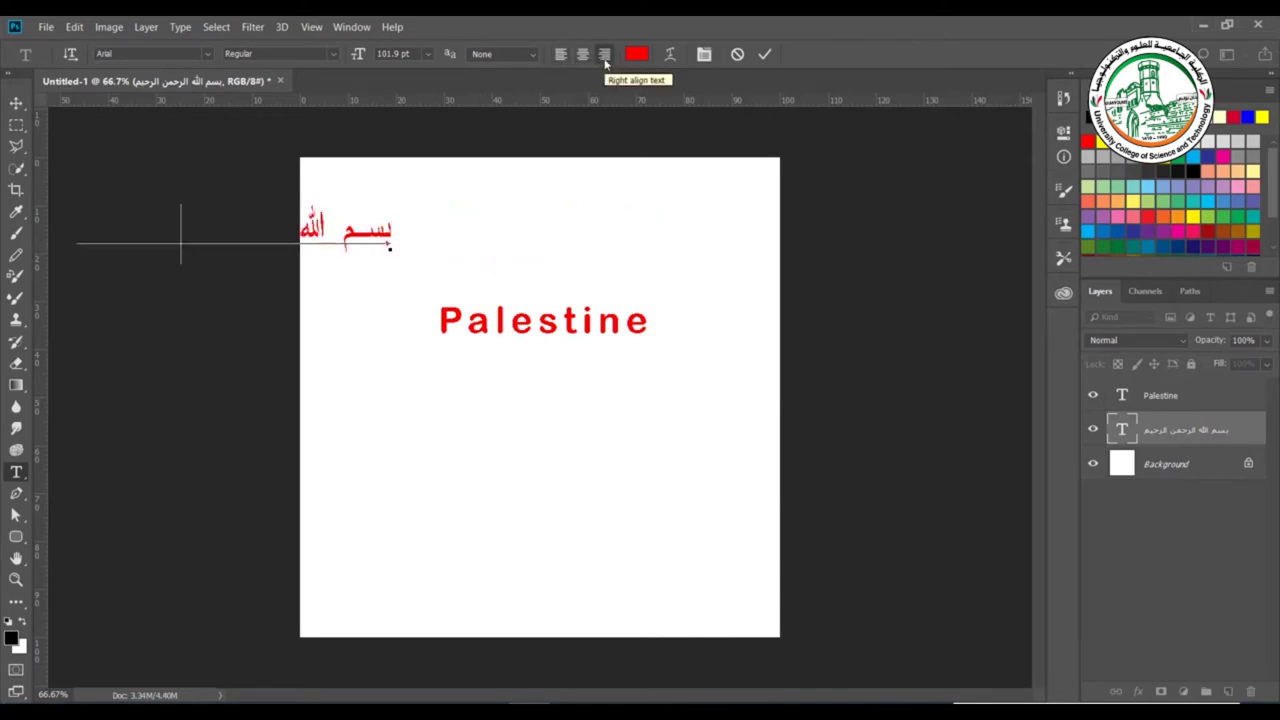
pyautogui.click(564, 55)
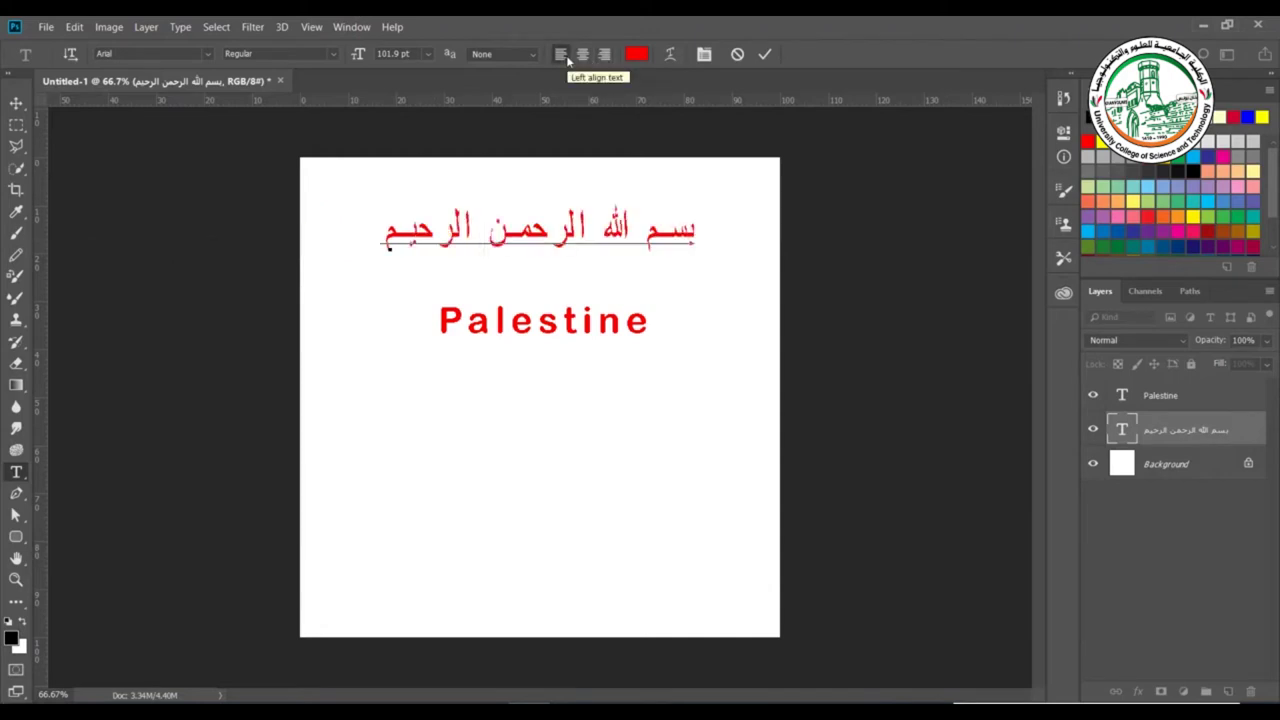
pyautogui.click(583, 55)
pyautogui.click(604, 54)
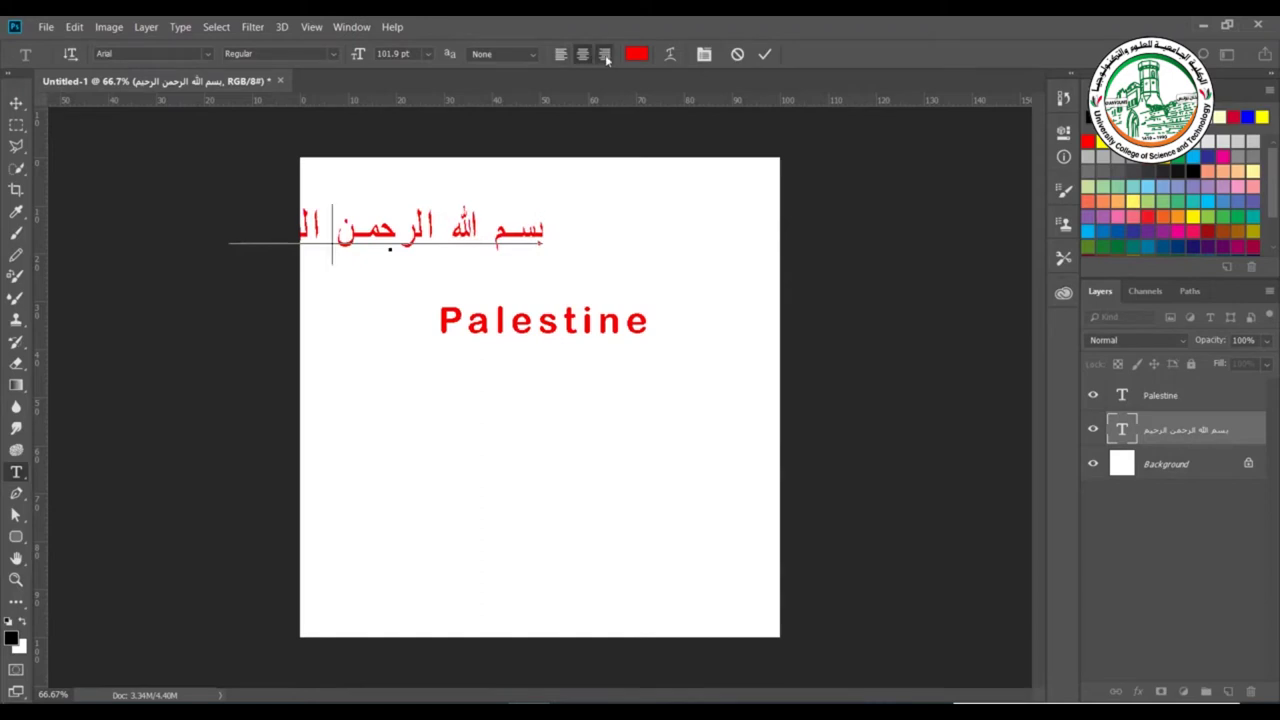
pyautogui.click(561, 55)
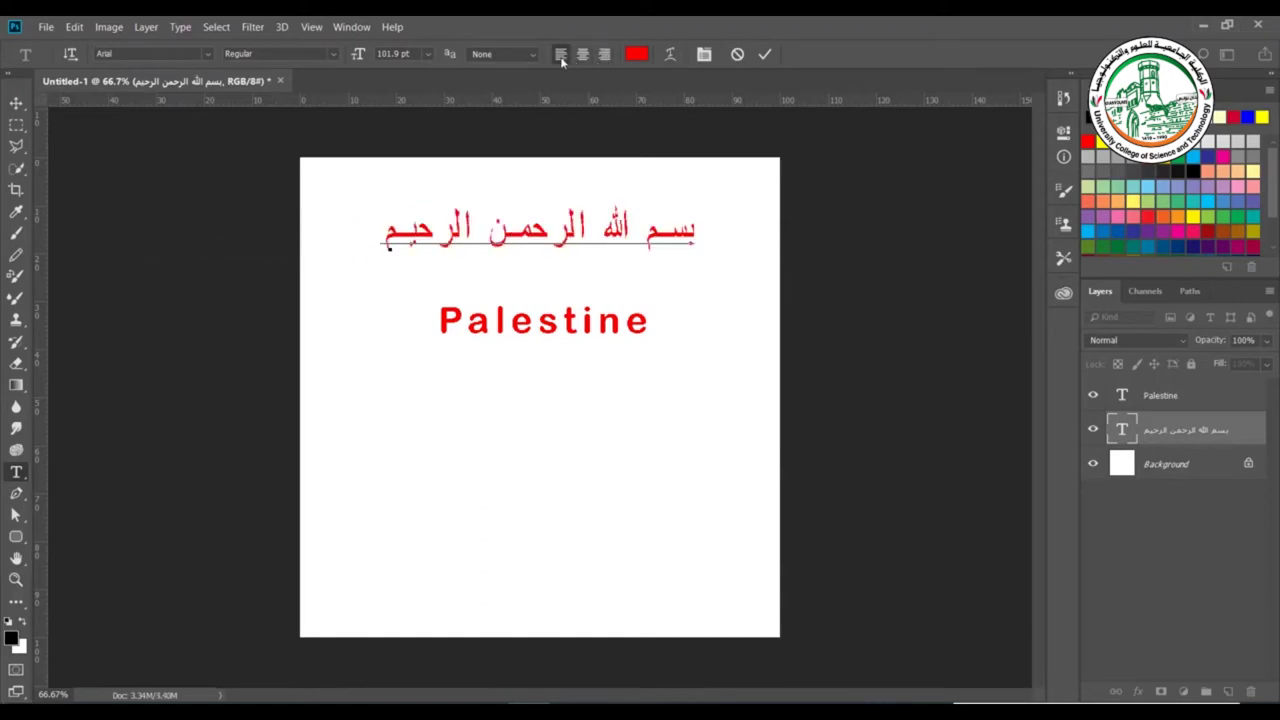
# Select the whole Arabic phrase and change its text colour to dark brown, 69500c.
pyautogui.click(637, 55)
pyautogui.click(1123, 86)
pyautogui.hotkey('ctrl', 'a')
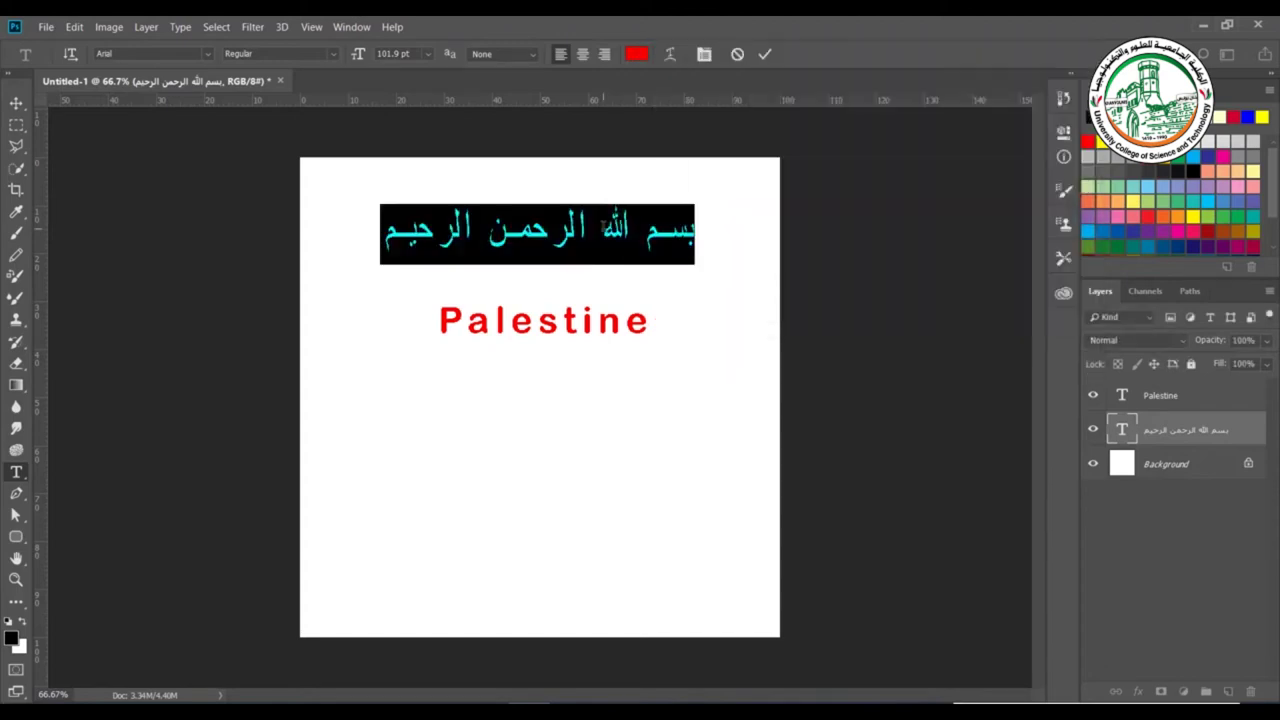
pyautogui.click(637, 54)
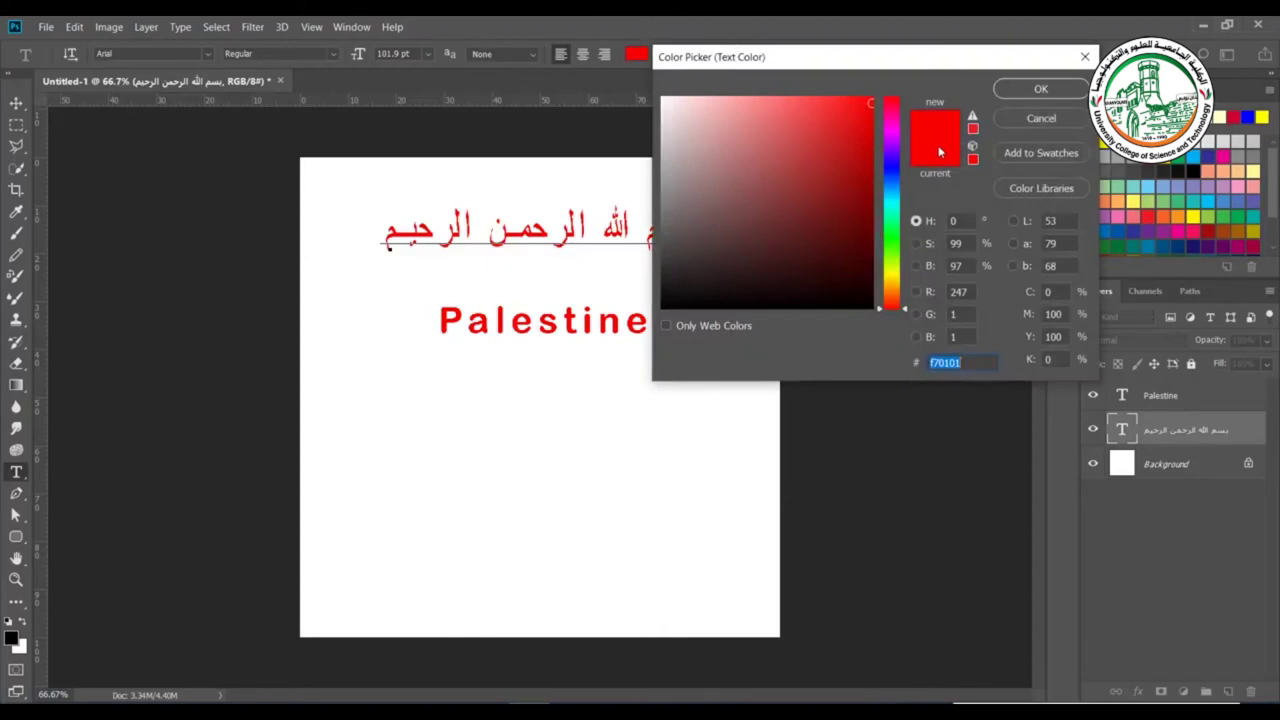
pyautogui.click(843, 244)
pyautogui.click(825, 190)
pyautogui.moveTo(895, 186); pyautogui.dragTo(894, 282)
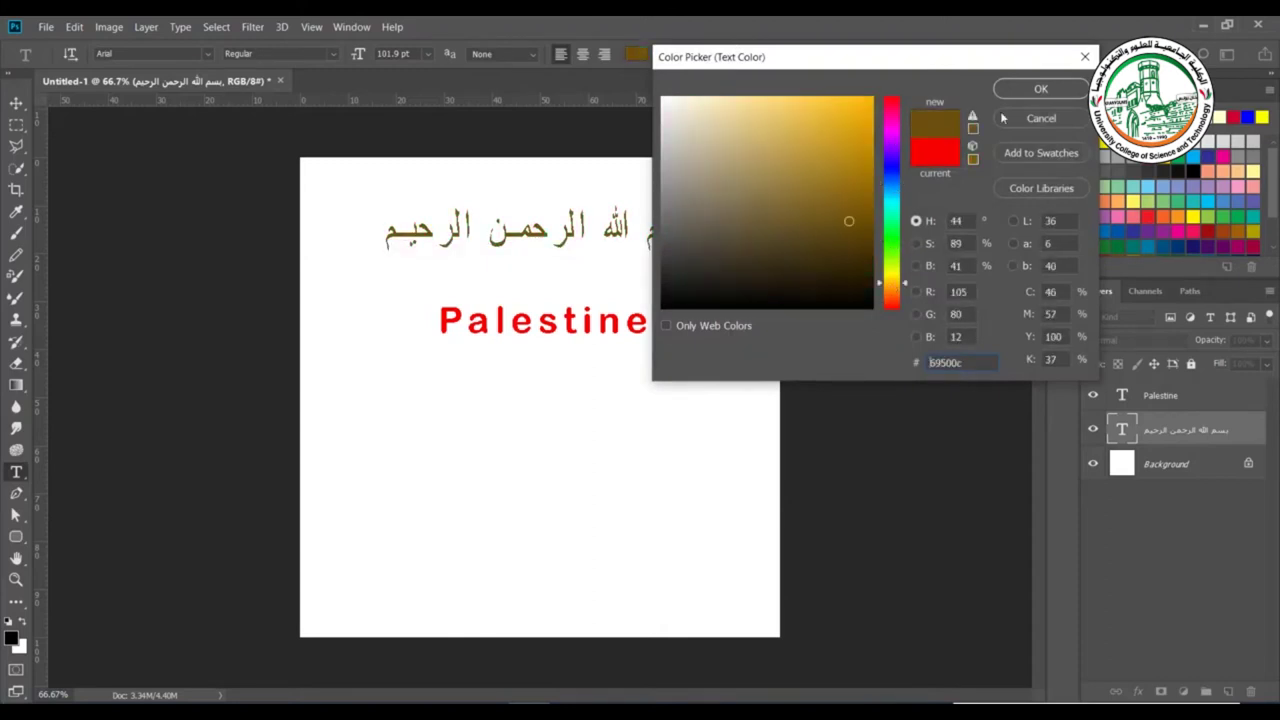
pyautogui.click(1040, 89)
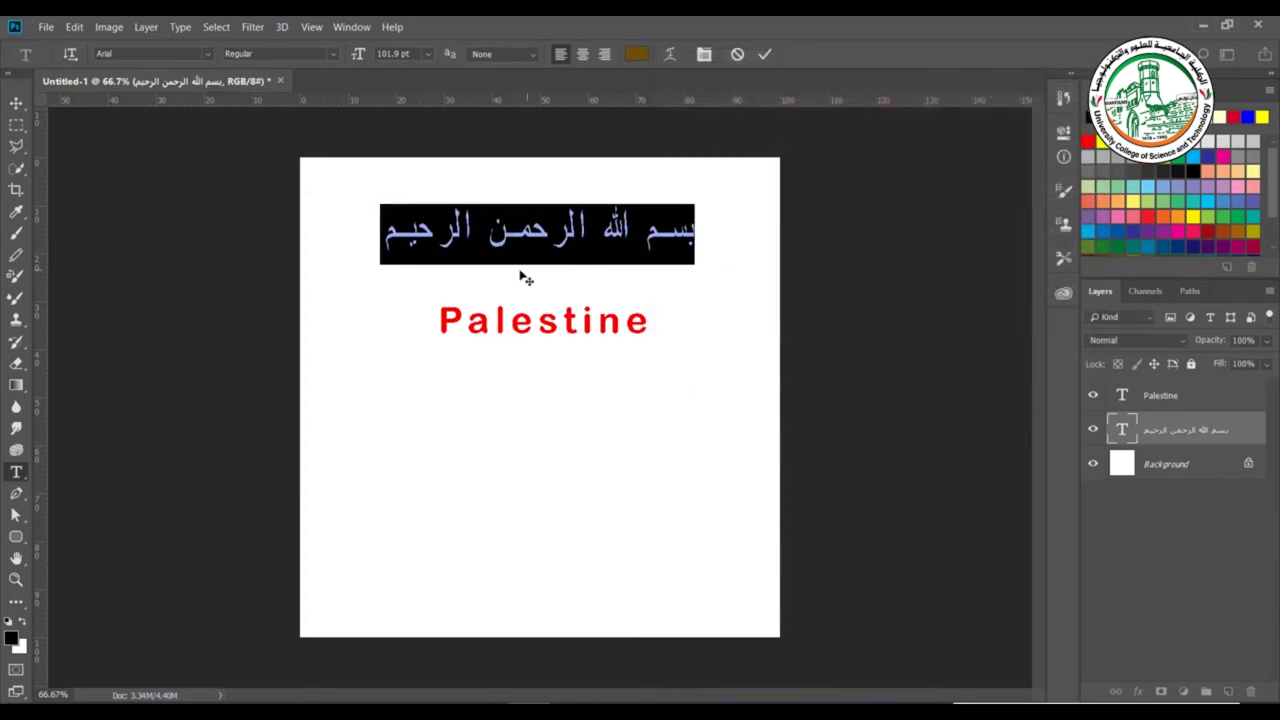
# Open text warping for the selected Arabic phrase and preview the Arc, Arc Lower and Arc Upper styles.
pyautogui.click(671, 57)
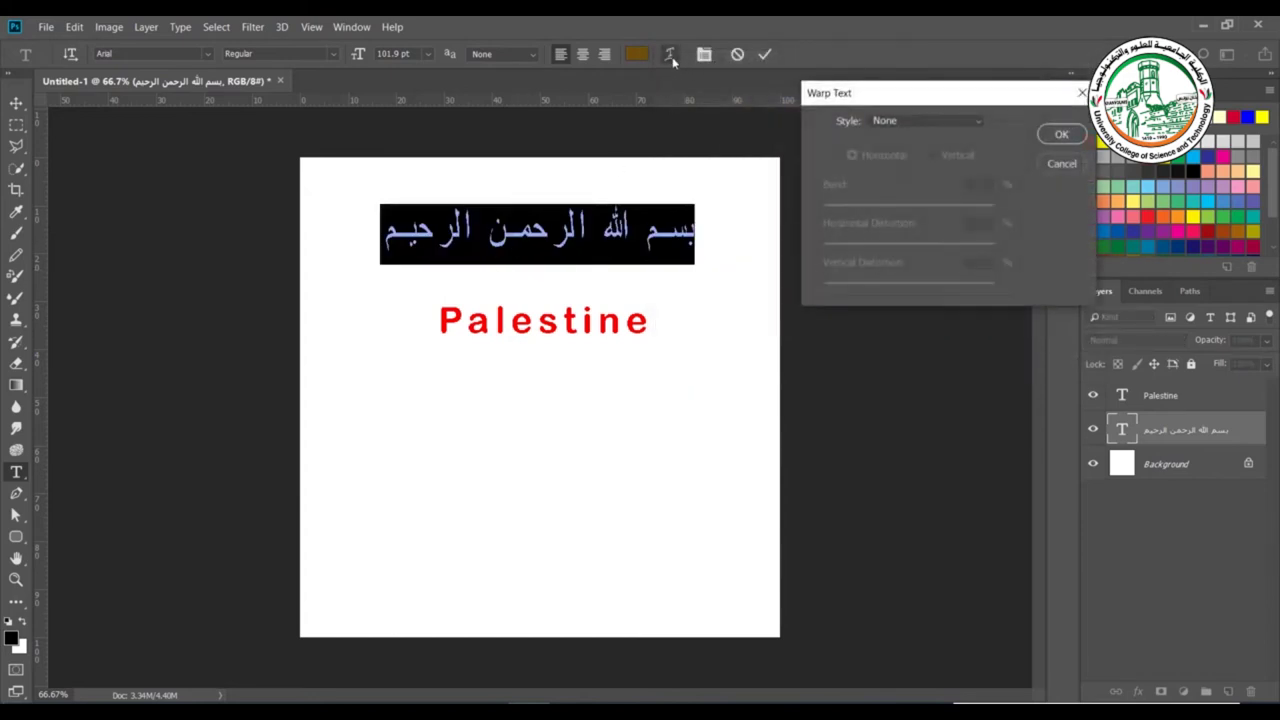
pyautogui.click(922, 119)
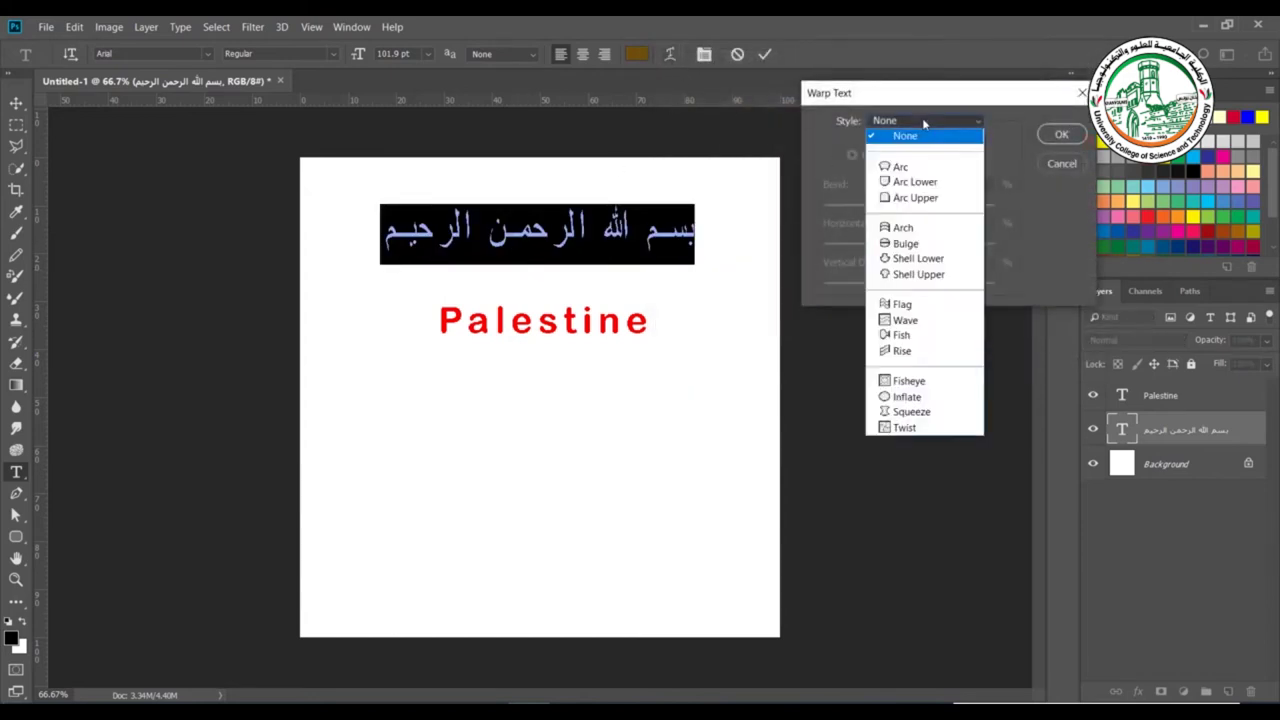
pyautogui.click(898, 172)
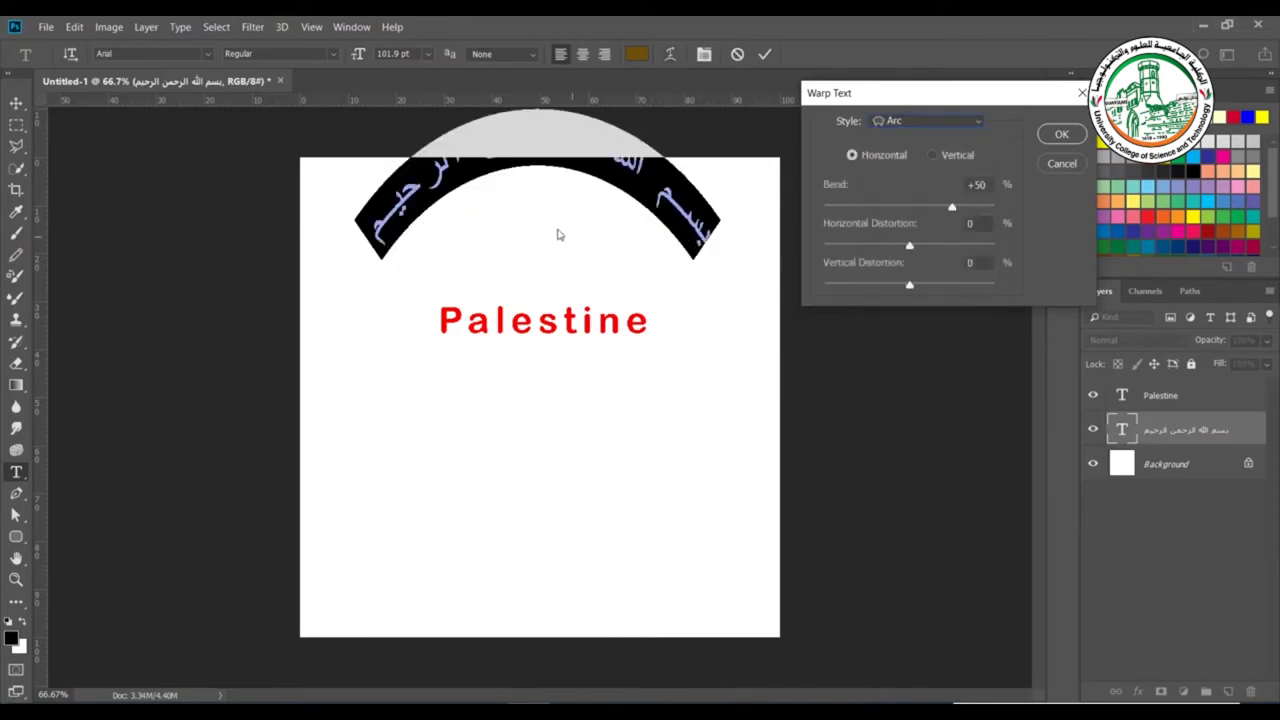
pyautogui.click(891, 121)
pyautogui.click(911, 184)
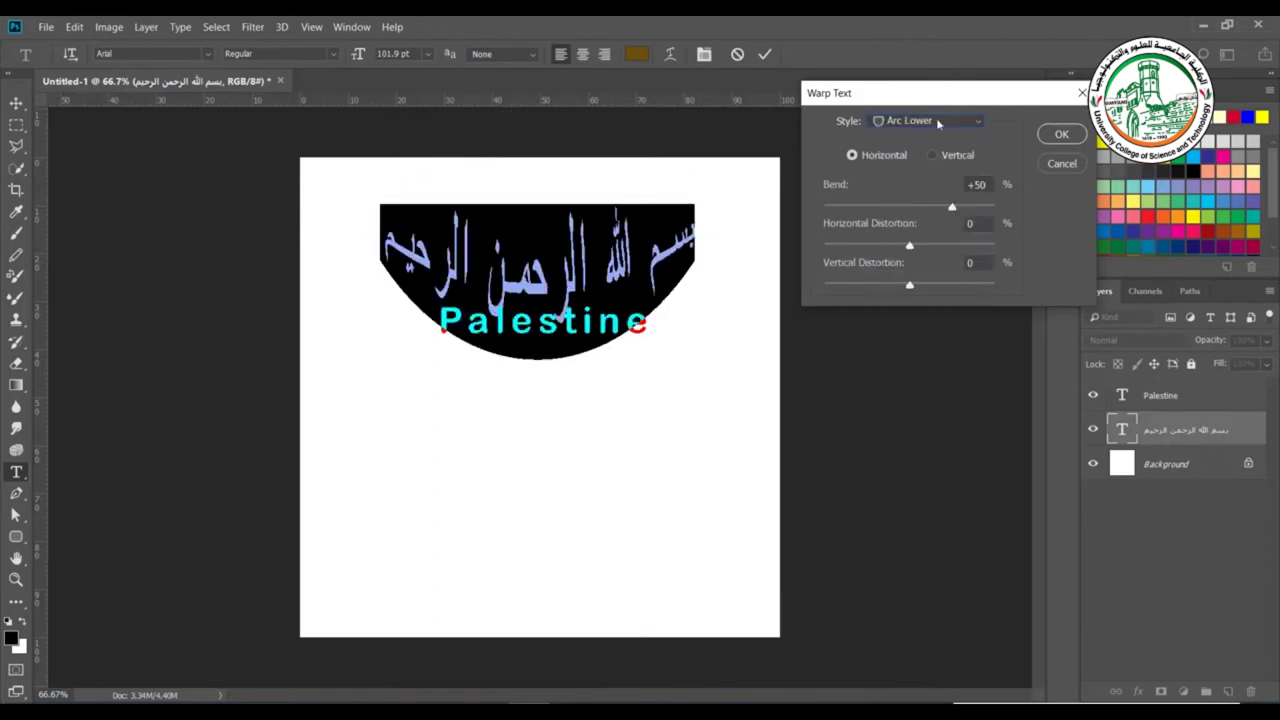
pyautogui.click(936, 120)
pyautogui.click(925, 198)
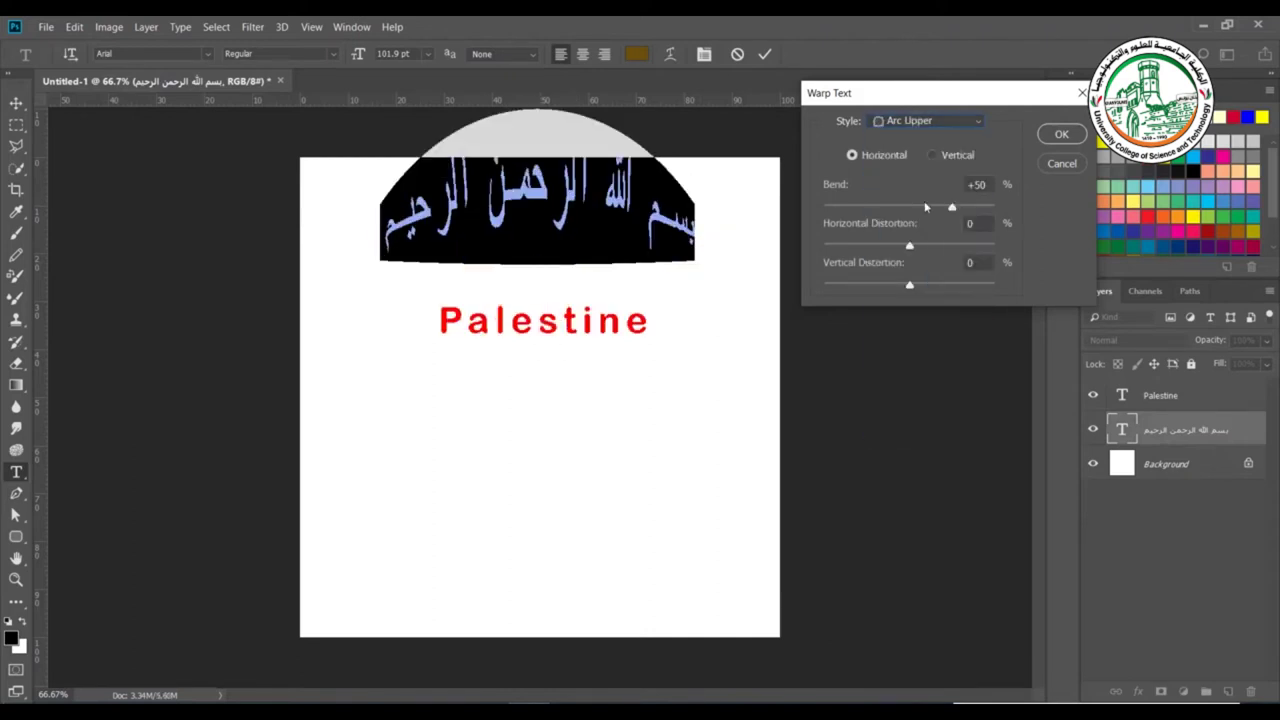
# Preview the Arch, Flag, Fish and Fisheye warp styles on the Arabic phrase.
pyautogui.click(940, 121)
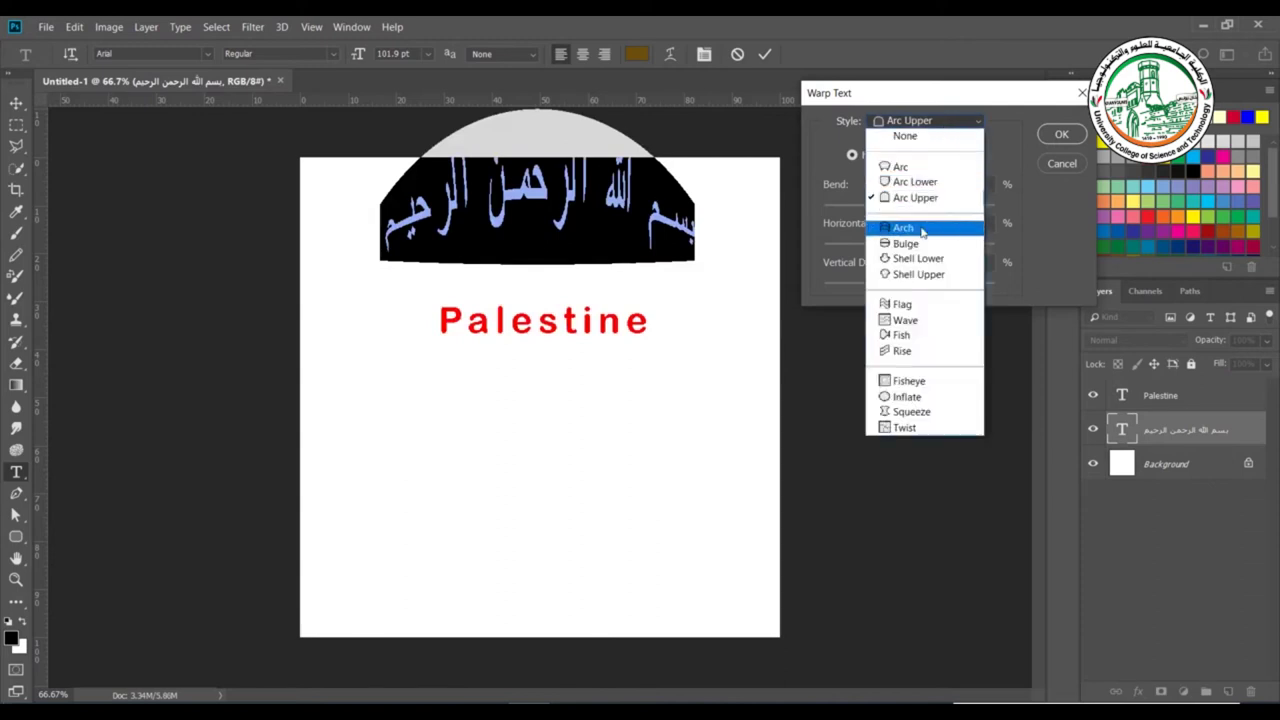
pyautogui.click(925, 229)
pyautogui.click(936, 122)
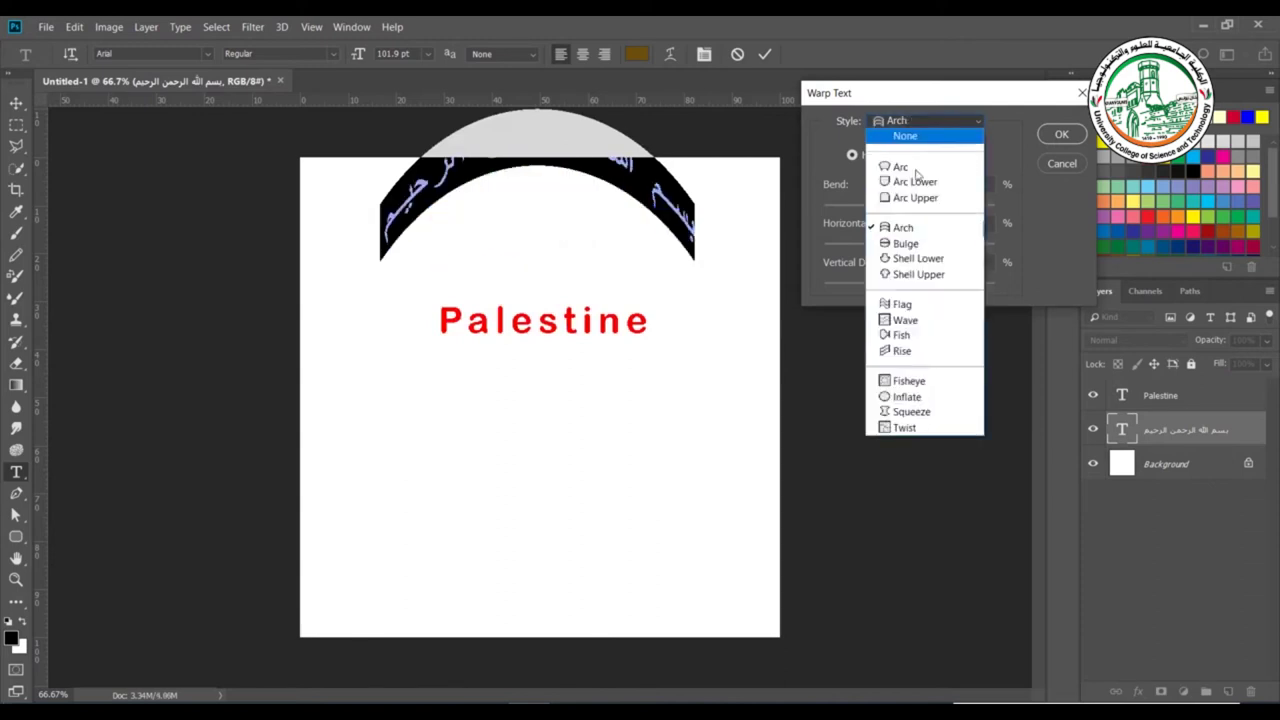
pyautogui.click(925, 303)
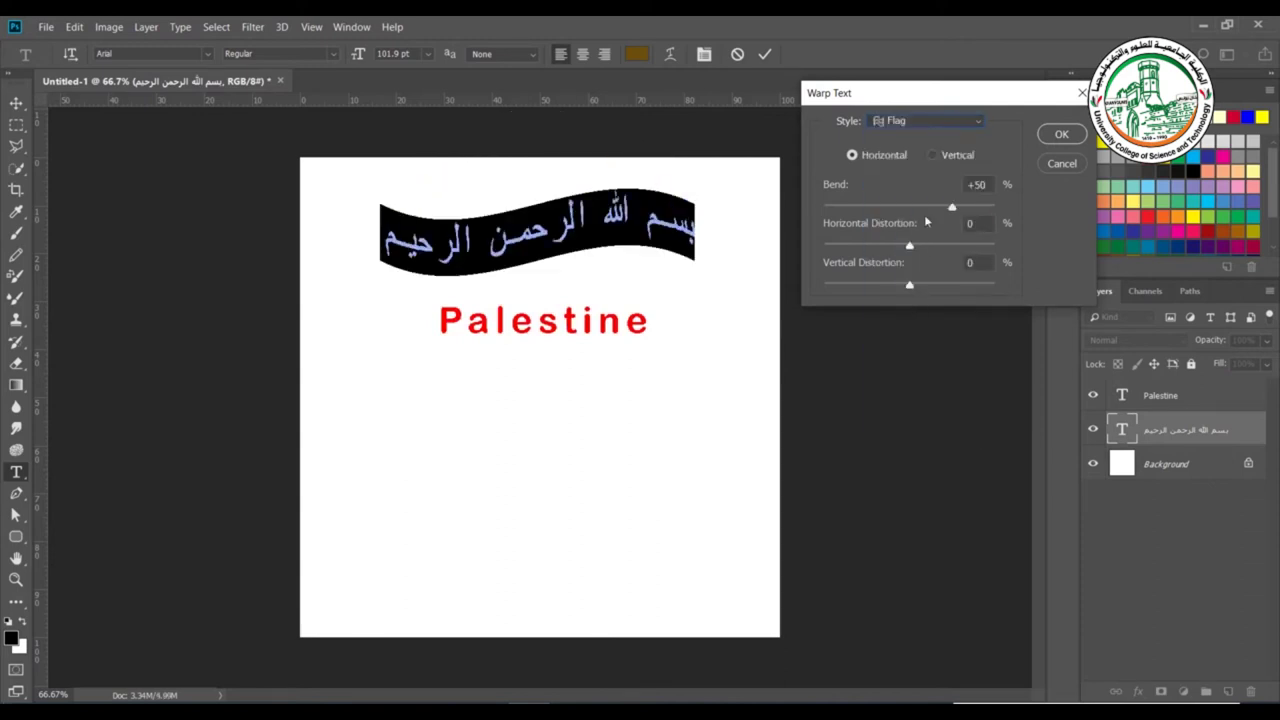
pyautogui.click(918, 122)
pyautogui.click(925, 333)
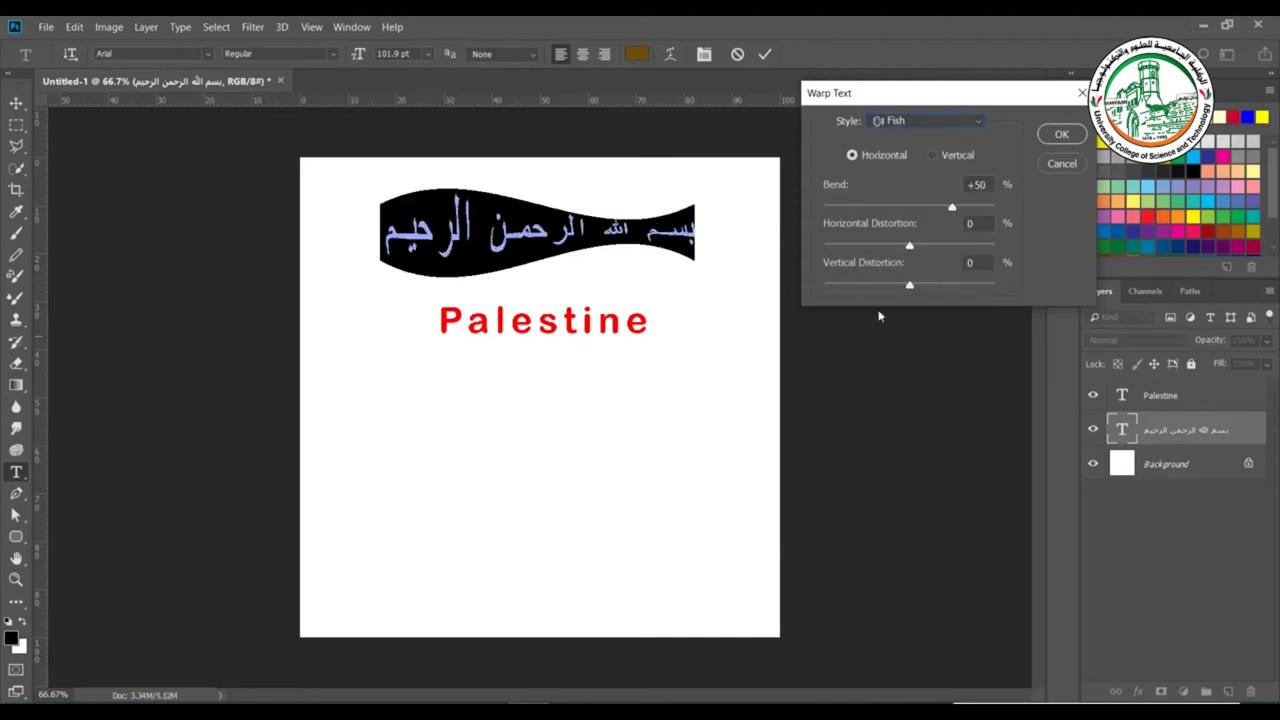
pyautogui.click(909, 122)
pyautogui.click(897, 372)
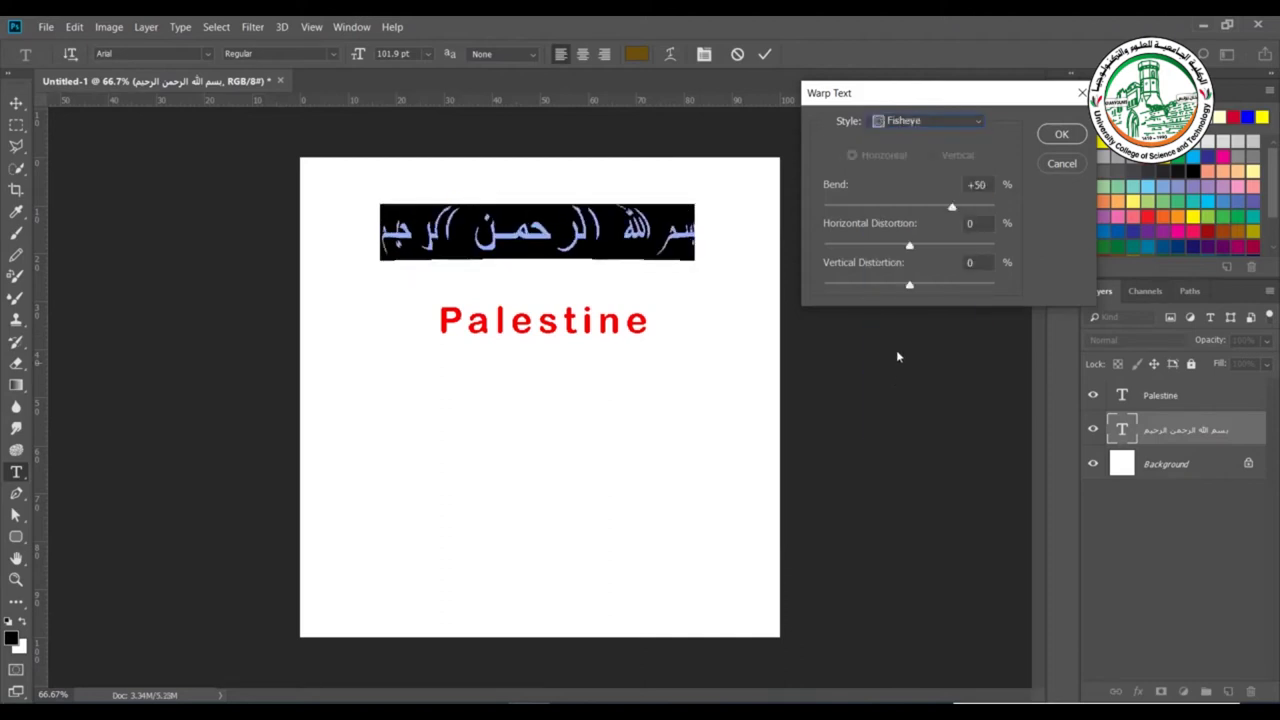
# Apply the Flag warp style to the Arabic phrase, try the vertical orientation, and set it back to horizontal.
pyautogui.click(898, 125)
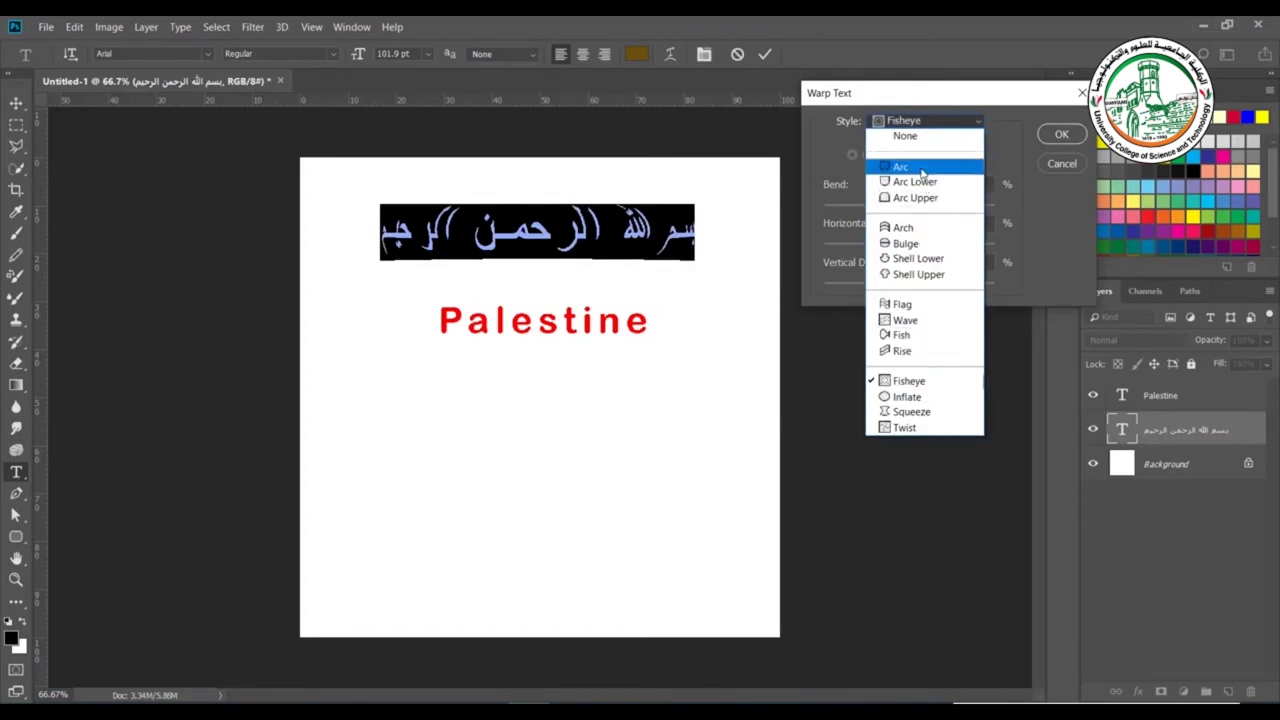
pyautogui.click(916, 303)
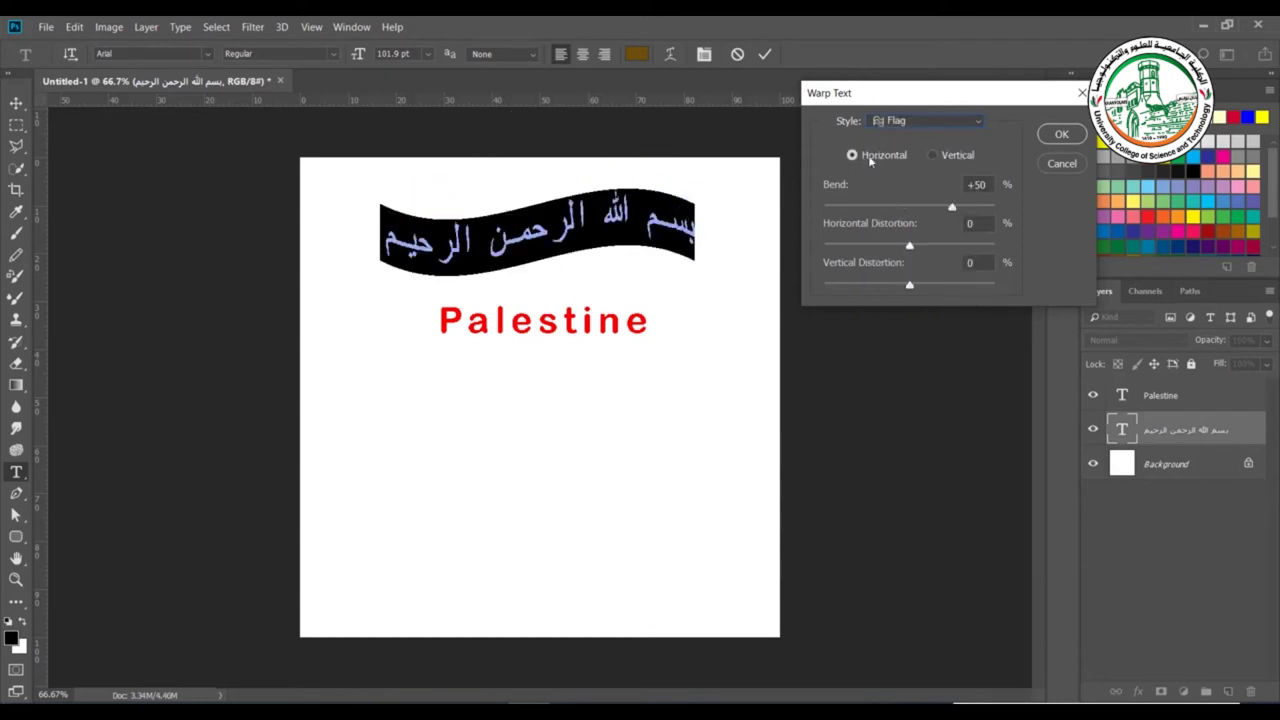
pyautogui.click(933, 156)
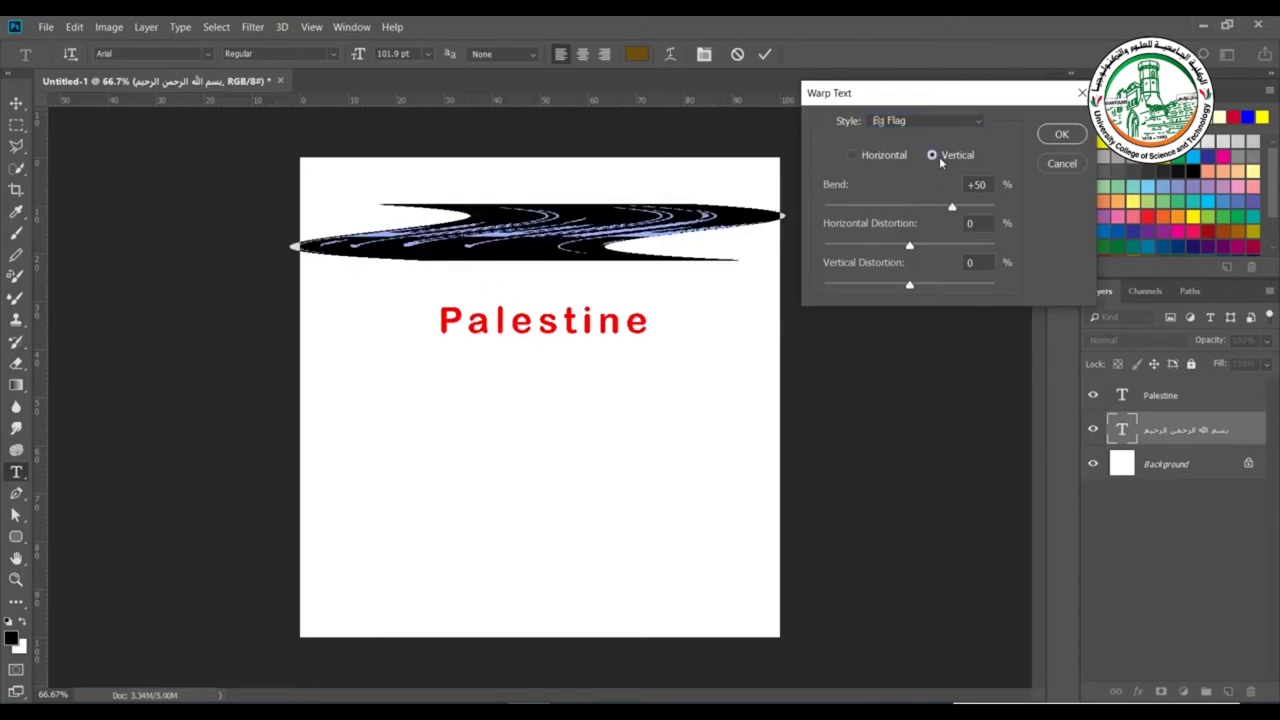
pyautogui.click(853, 155)
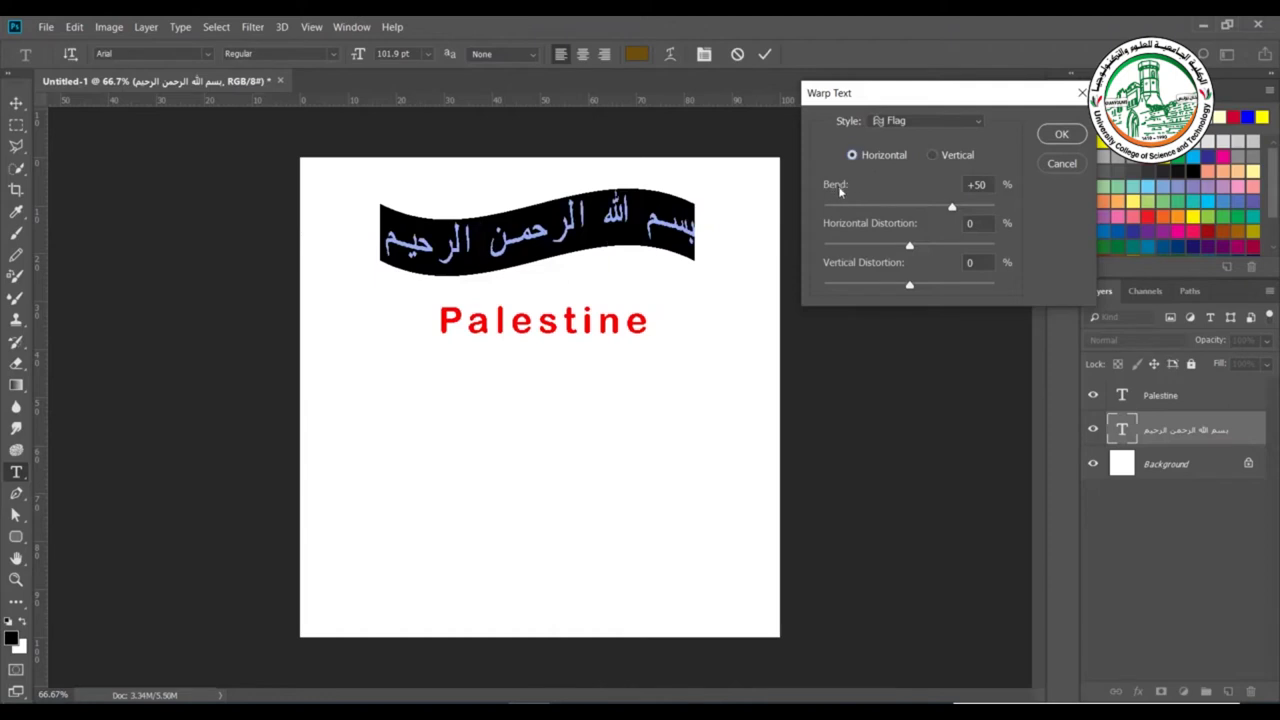
# Try the Flag warp with bend +70, horizontal distortion -9 and vertical distortion +66, and apply the warp style None to the Arabic phrase.
pyautogui.moveTo(952, 207)
pyautogui.mouseDown()
pyautogui.moveTo(844, 210)
pyautogui.moveTo(968, 208)
pyautogui.mouseUp()
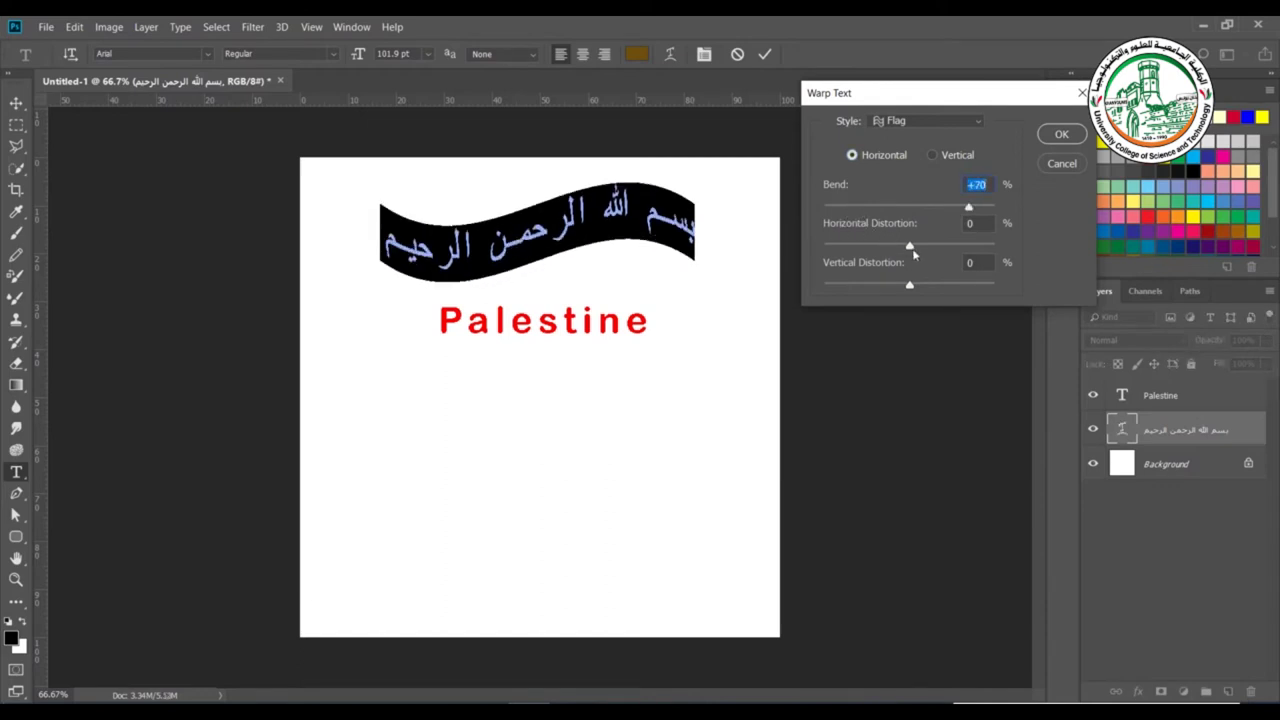
pyautogui.moveTo(910, 252); pyautogui.dragTo(966, 282)
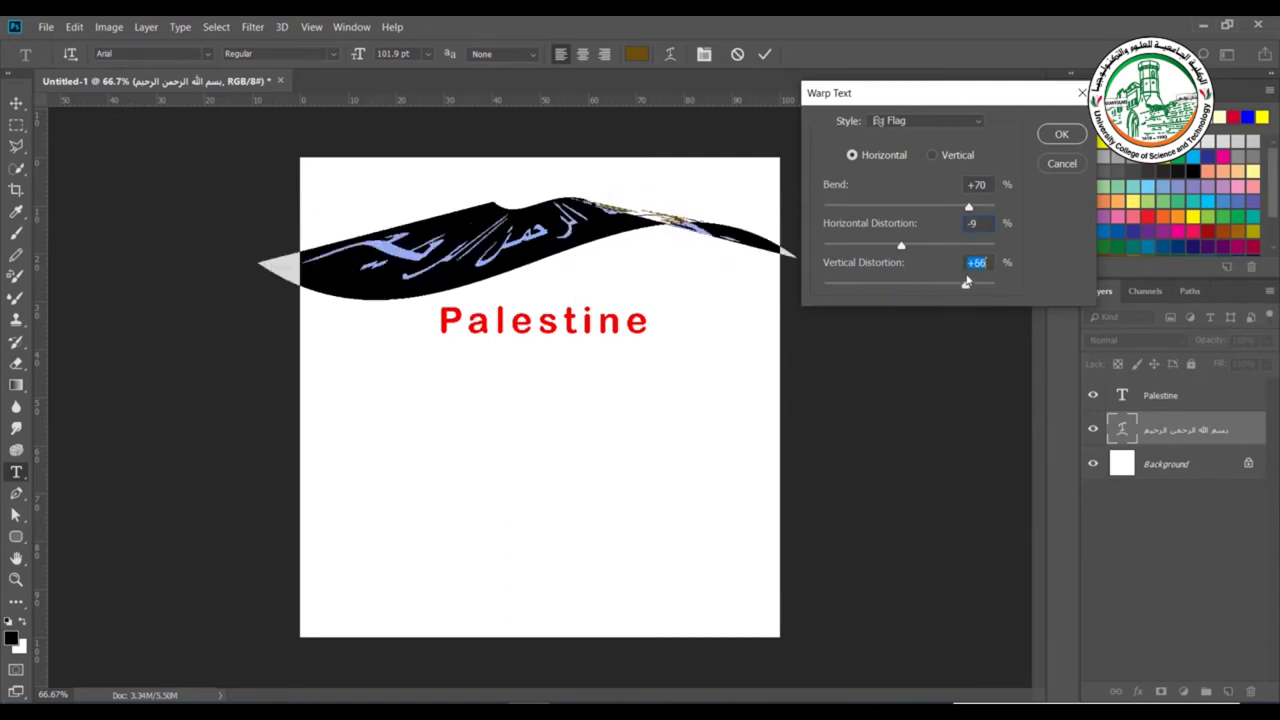
pyautogui.click(968, 123)
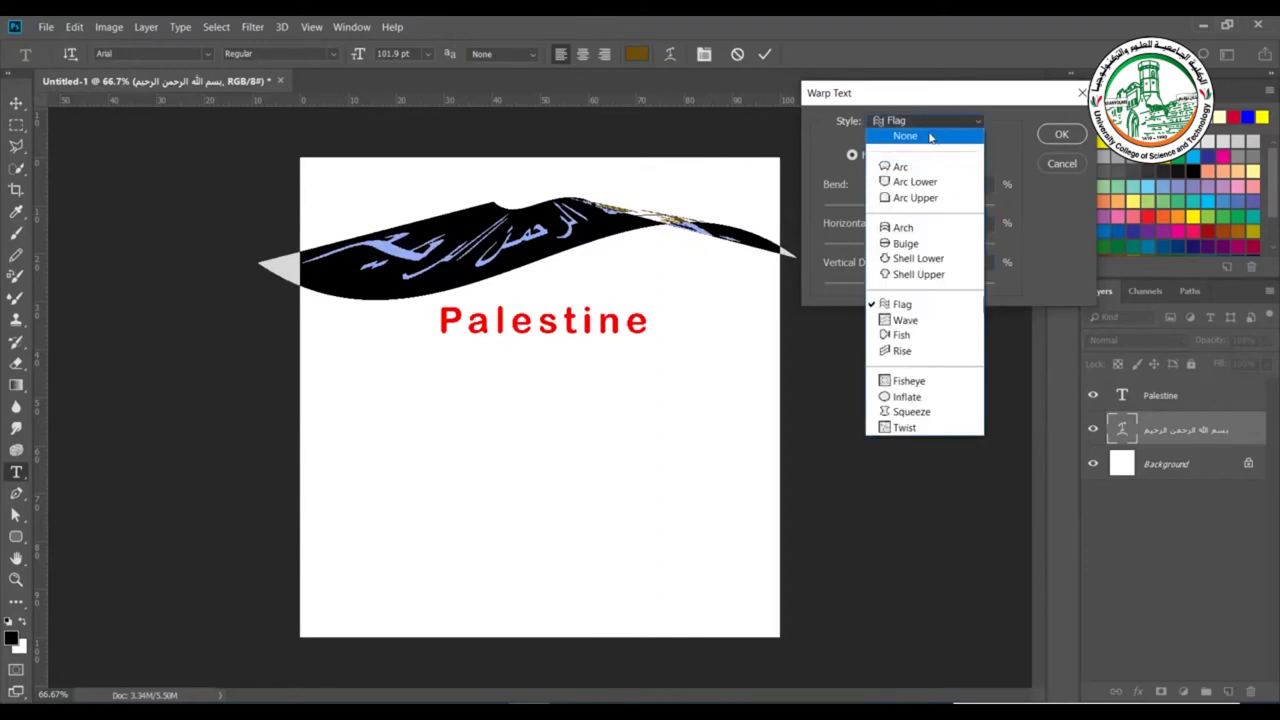
pyautogui.click(930, 137)
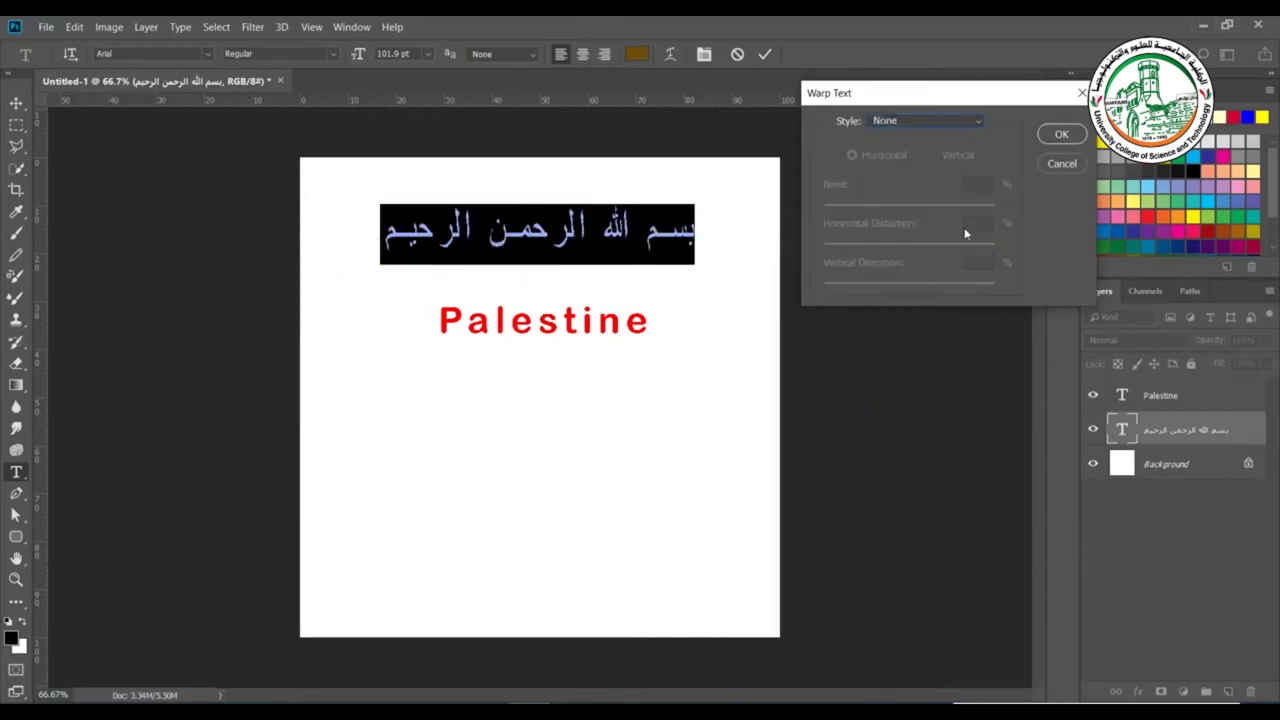
pyautogui.click(1062, 133)
# Add the second line "الحمد لله رب العالمين" beneath the Arabic phrase and commit the text.
pyautogui.hotkey('ctrl', 'z')
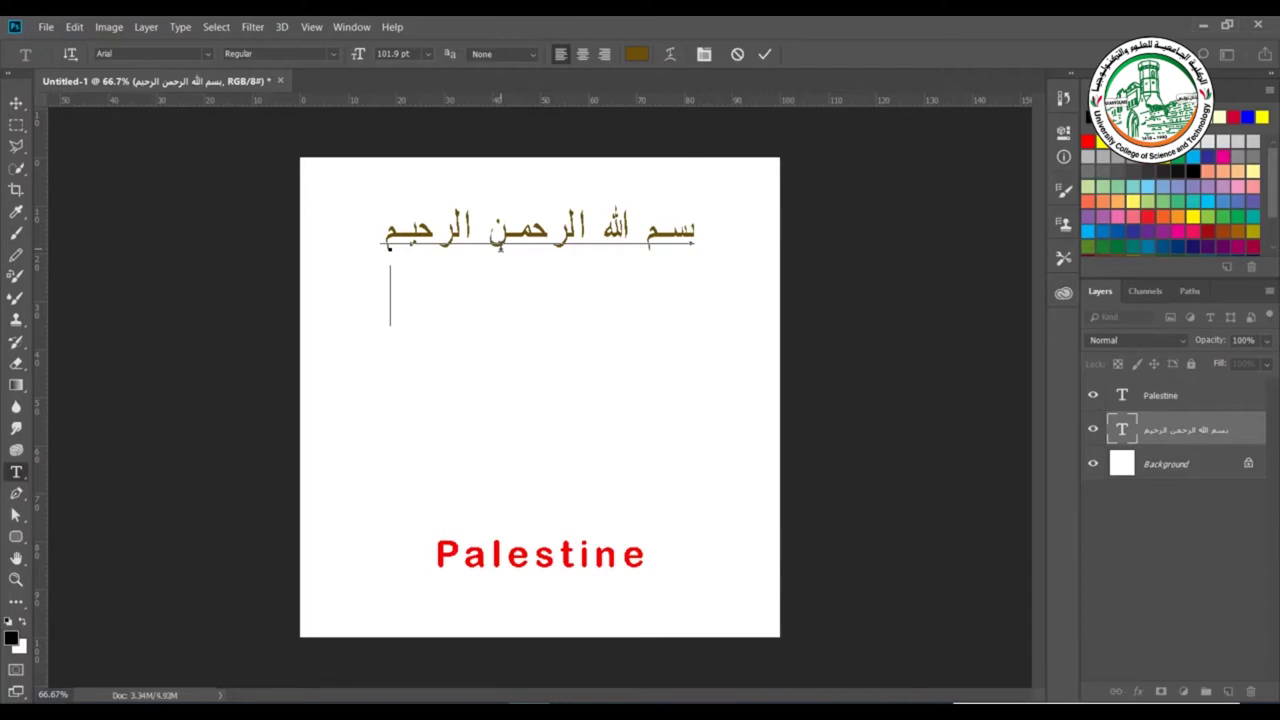
pyautogui.write('hg')
pyautogui.press('BackSpace')
pyautogui.press('BackSpace')
pyautogui.write('الحمد')
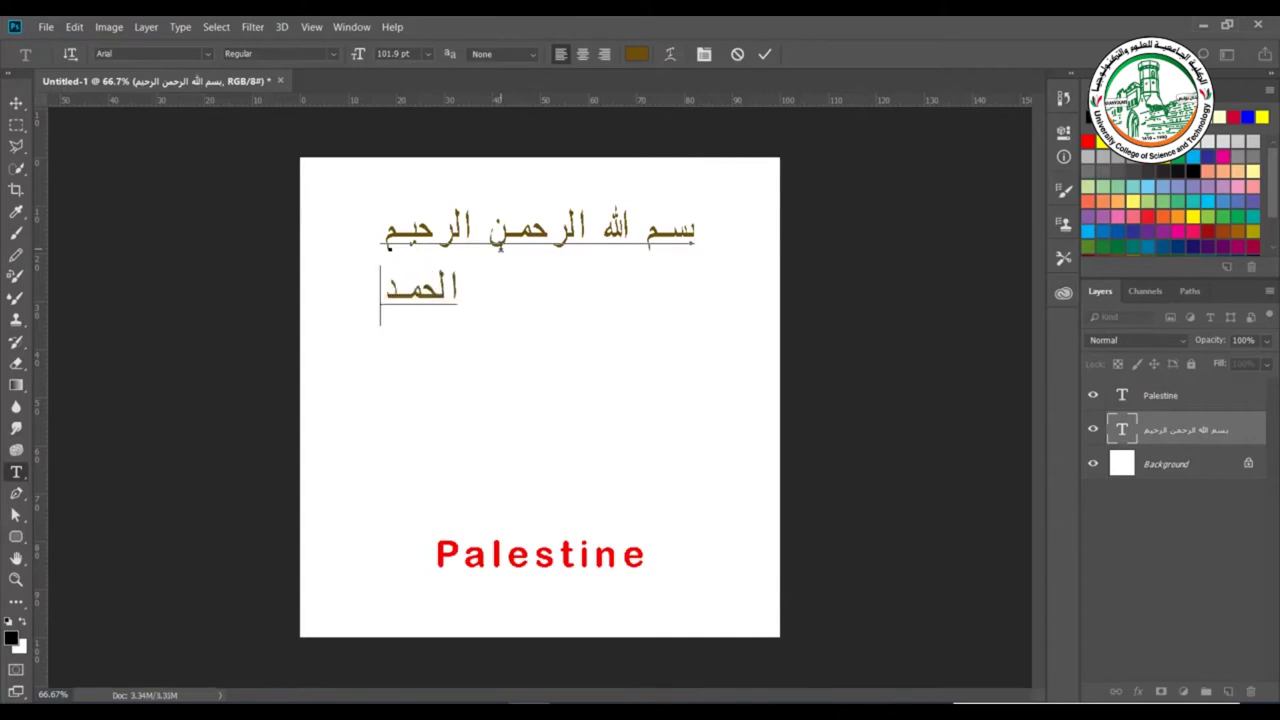
pyautogui.write(' لله رب')
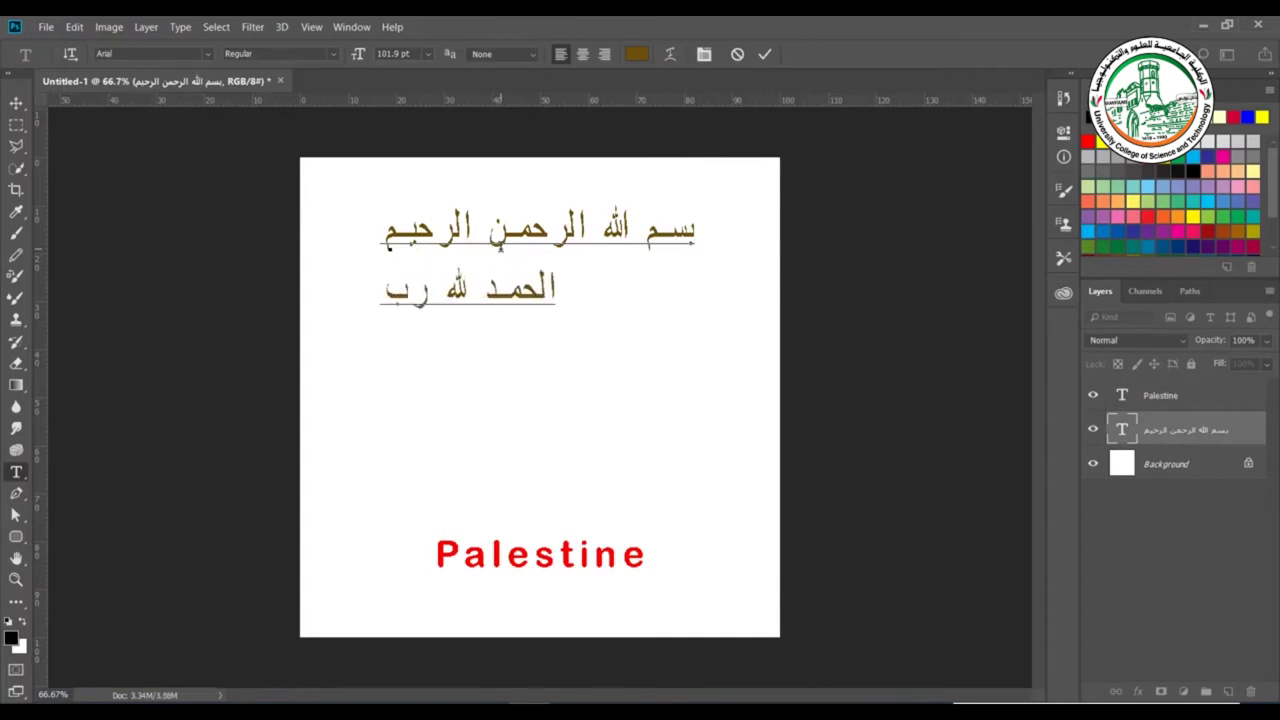
pyautogui.write(' العالمين')
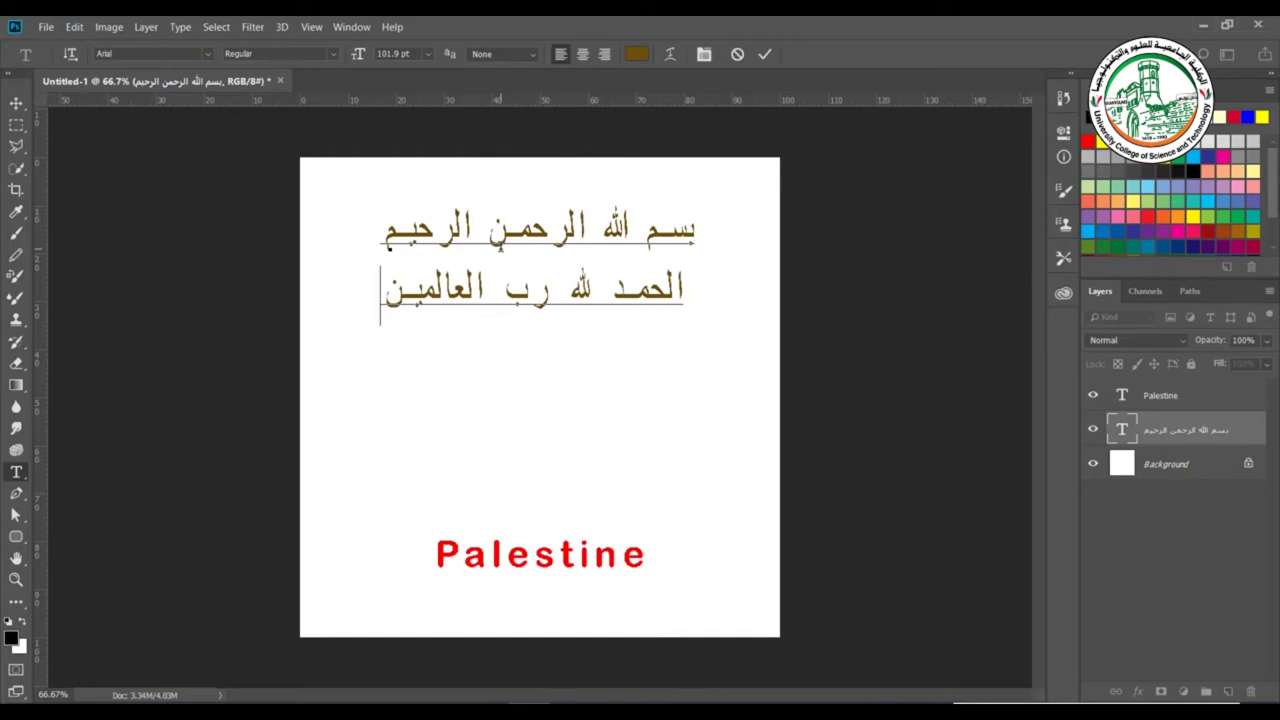
pyautogui.hotkey('ctrl', 'Return')
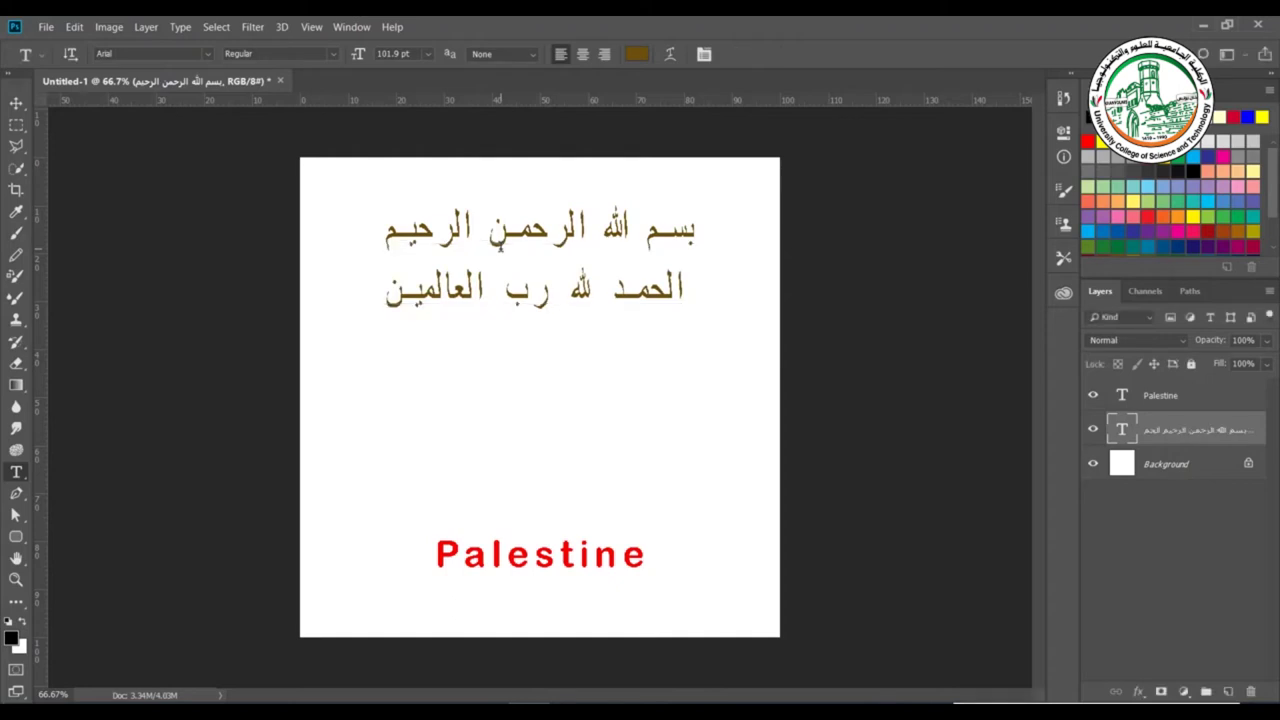
pyautogui.click(441, 298)
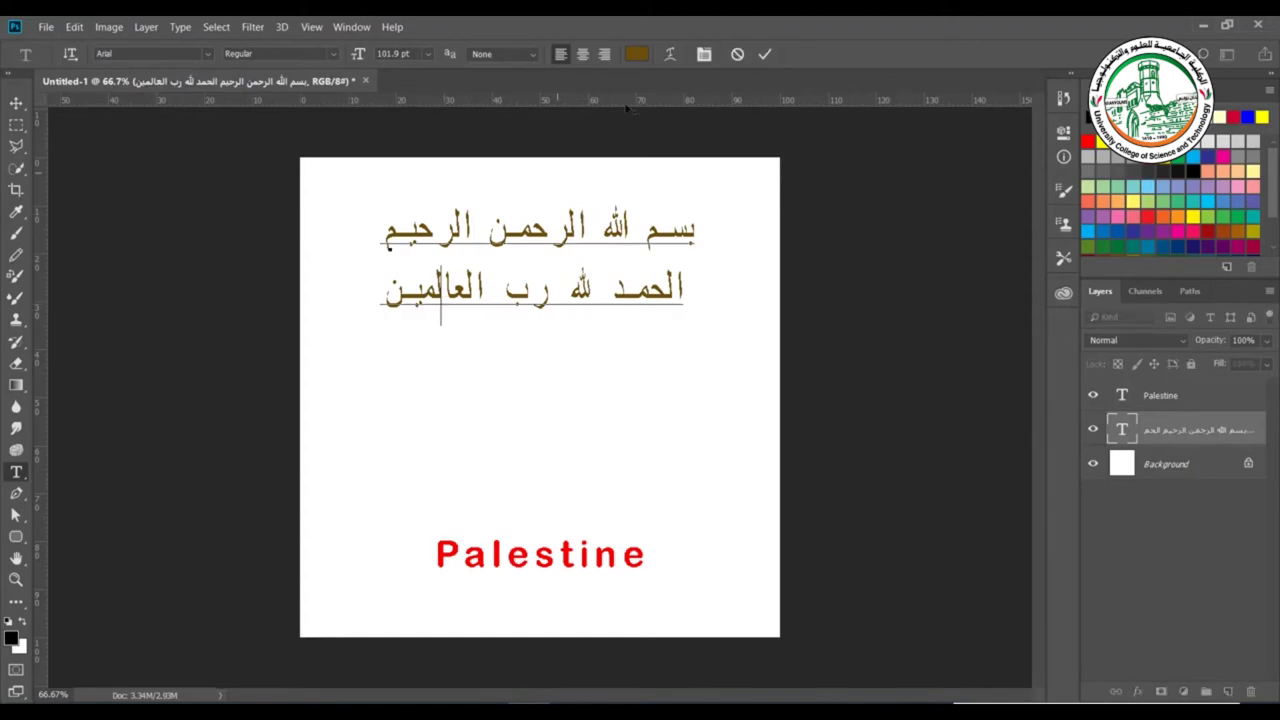
pyautogui.click(765, 55)
# Select both Arabic lines, show the character settings beside the canvas and set the font size to 100.9 pt.
pyautogui.click(504, 290)
pyautogui.hotkey('ctrl', 'a')
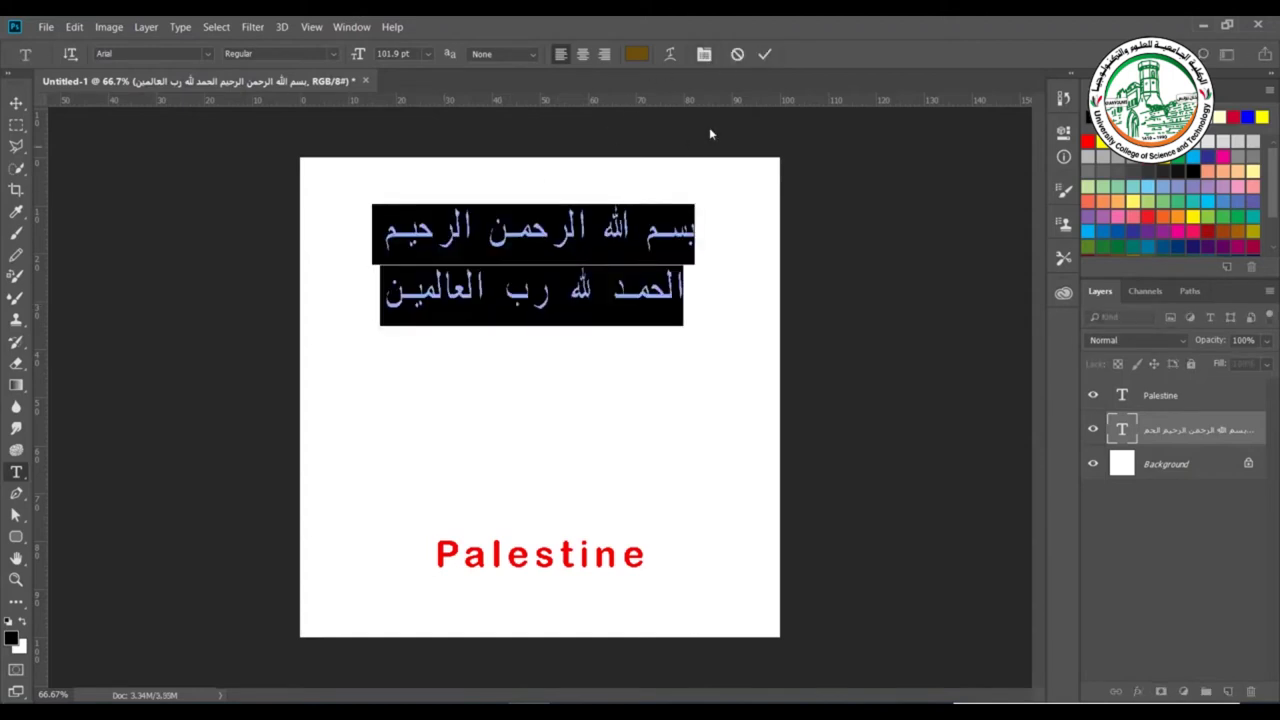
pyautogui.click(706, 54)
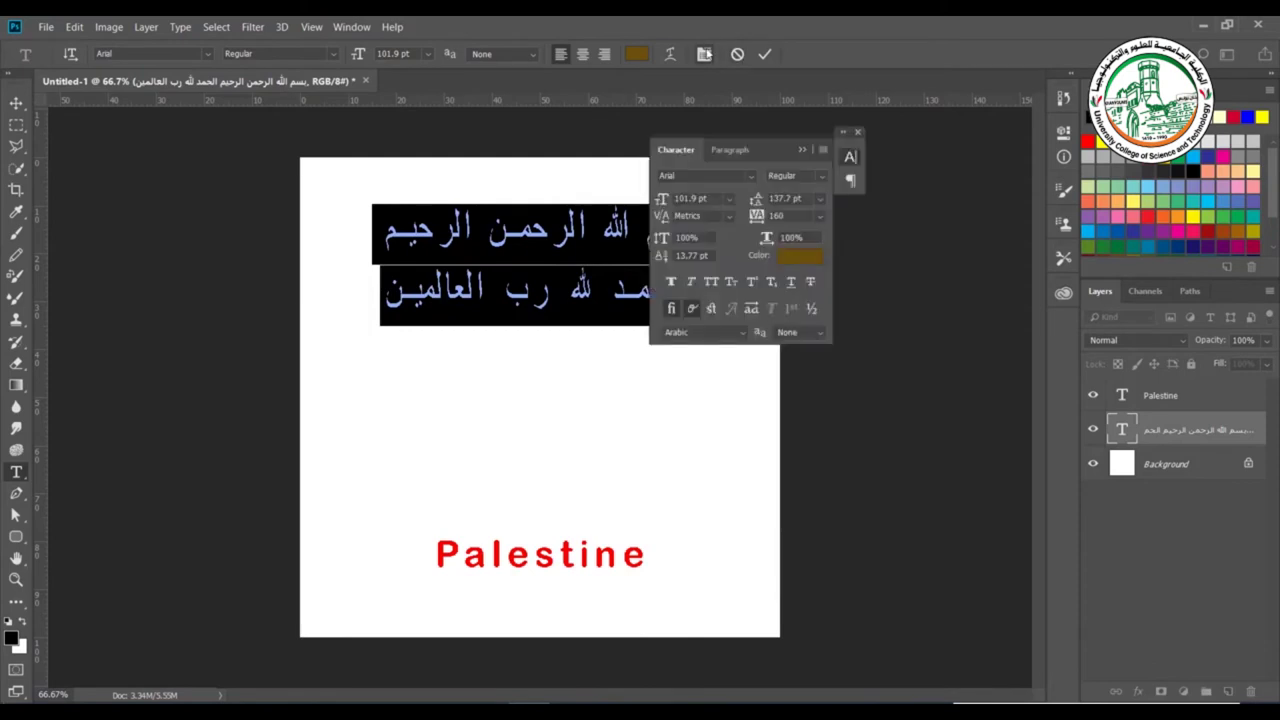
pyautogui.moveTo(780, 143); pyautogui.dragTo(967, 116)
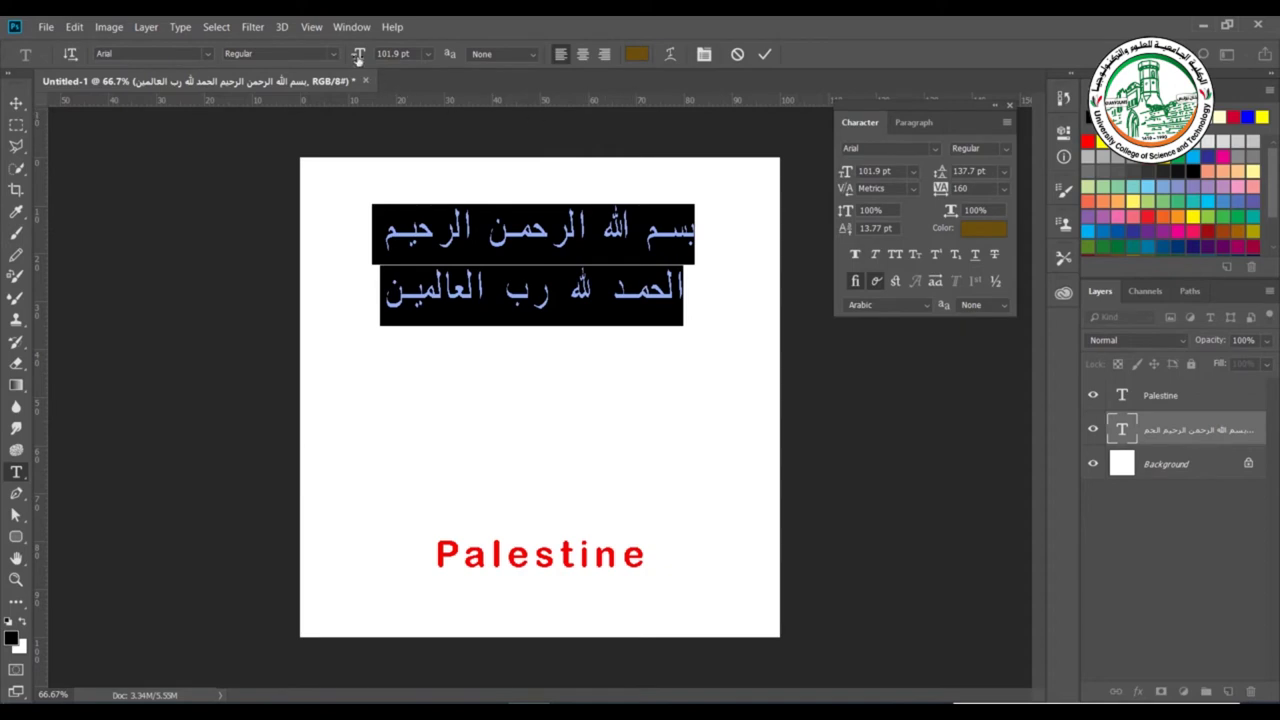
pyautogui.moveTo(839, 178)
pyautogui.mouseDown()
pyautogui.moveTo(849, 183)
pyautogui.moveTo(838, 183)
pyautogui.mouseUp()
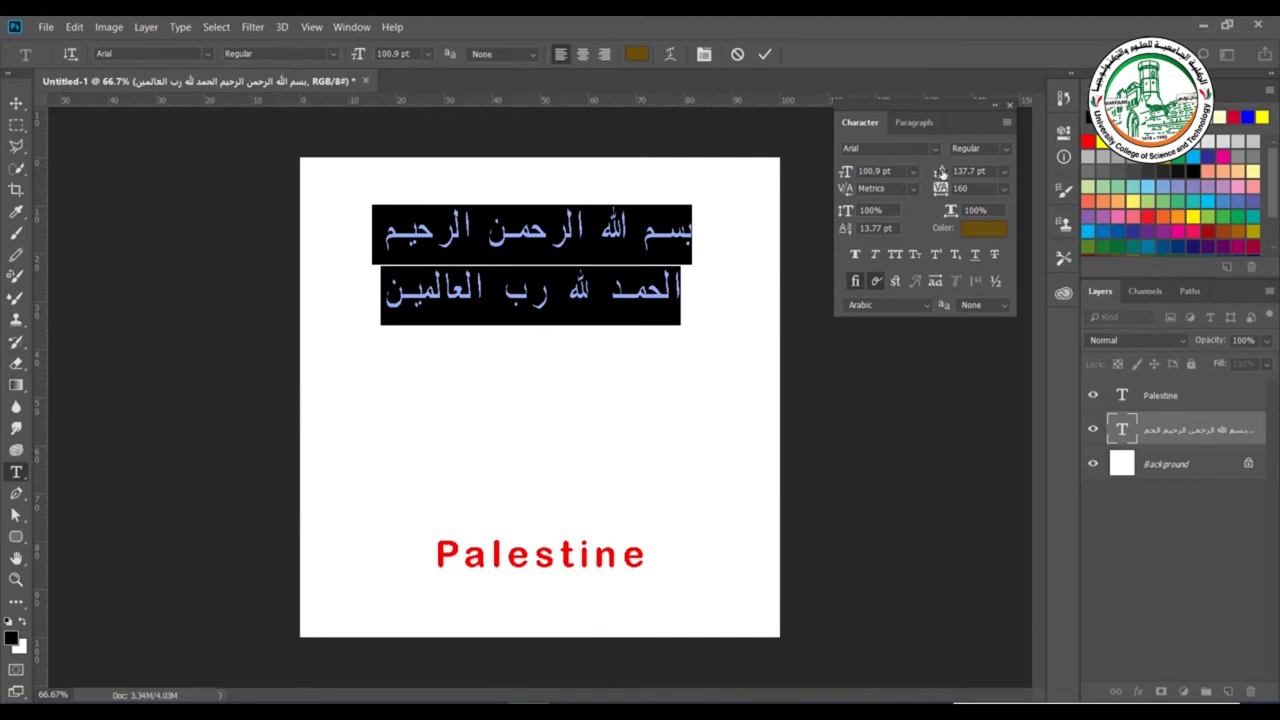
# Try leading values of 139.7 pt and 160 pt on the two Arabic lines.
pyautogui.moveTo(941, 173); pyautogui.dragTo(939, 172)
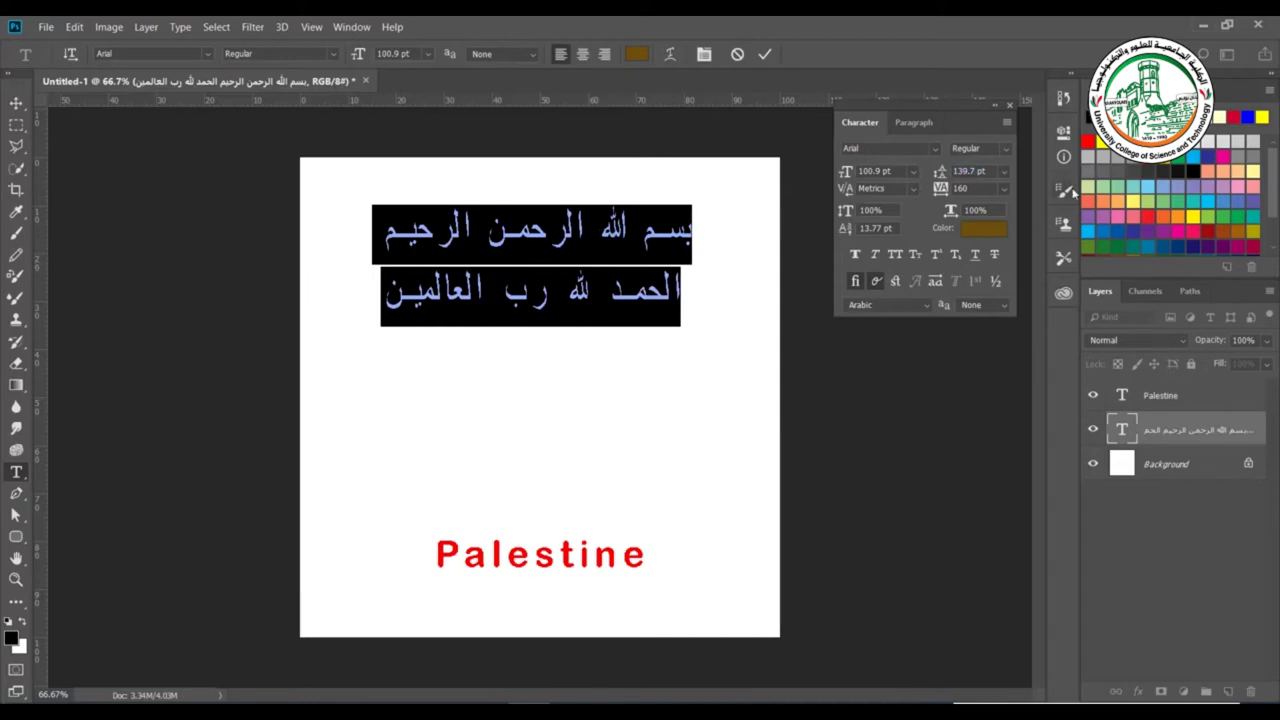
pyautogui.click(1005, 176)
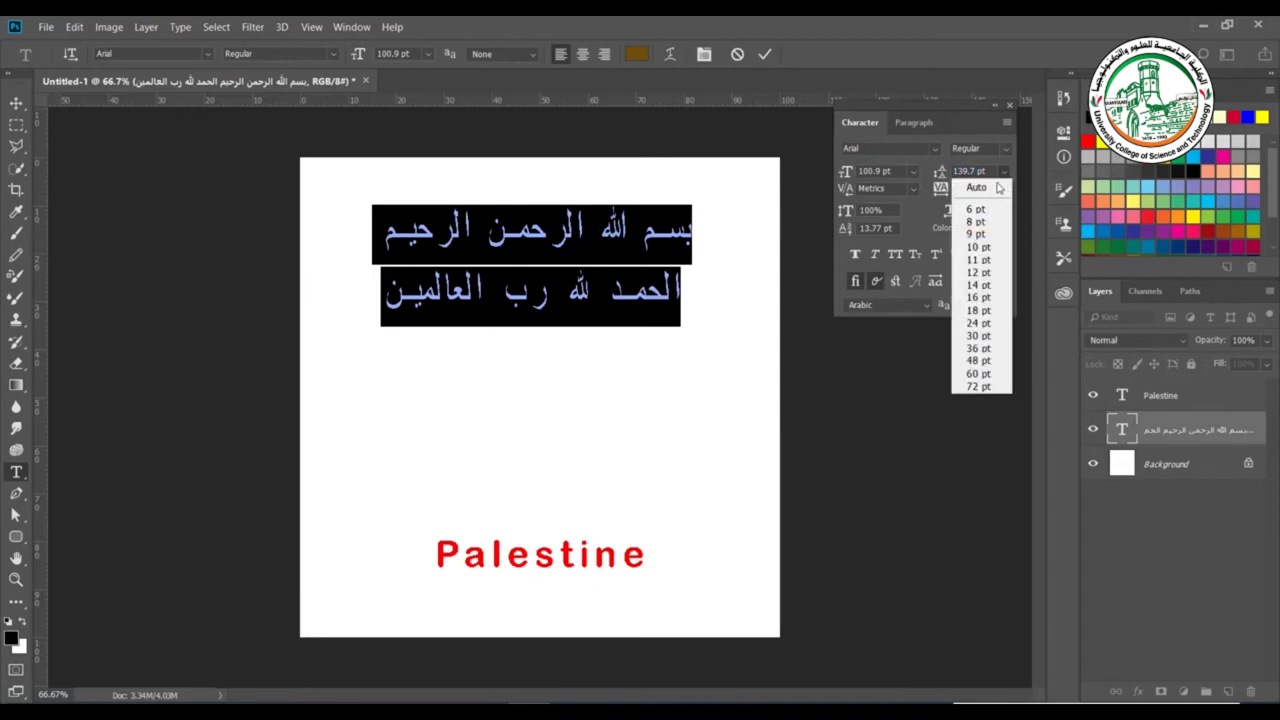
pyautogui.click(970, 175)
pyautogui.doubleClick(969, 171)
pyautogui.write('160')
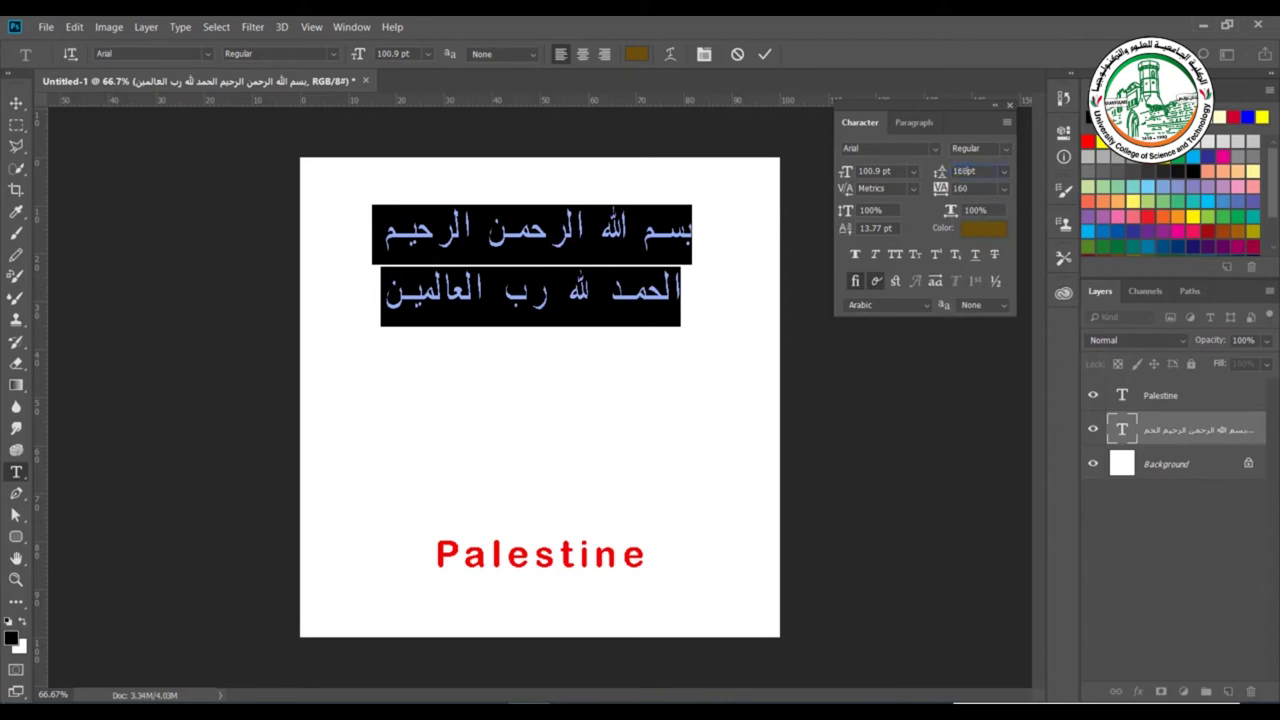
pyautogui.press('Return')
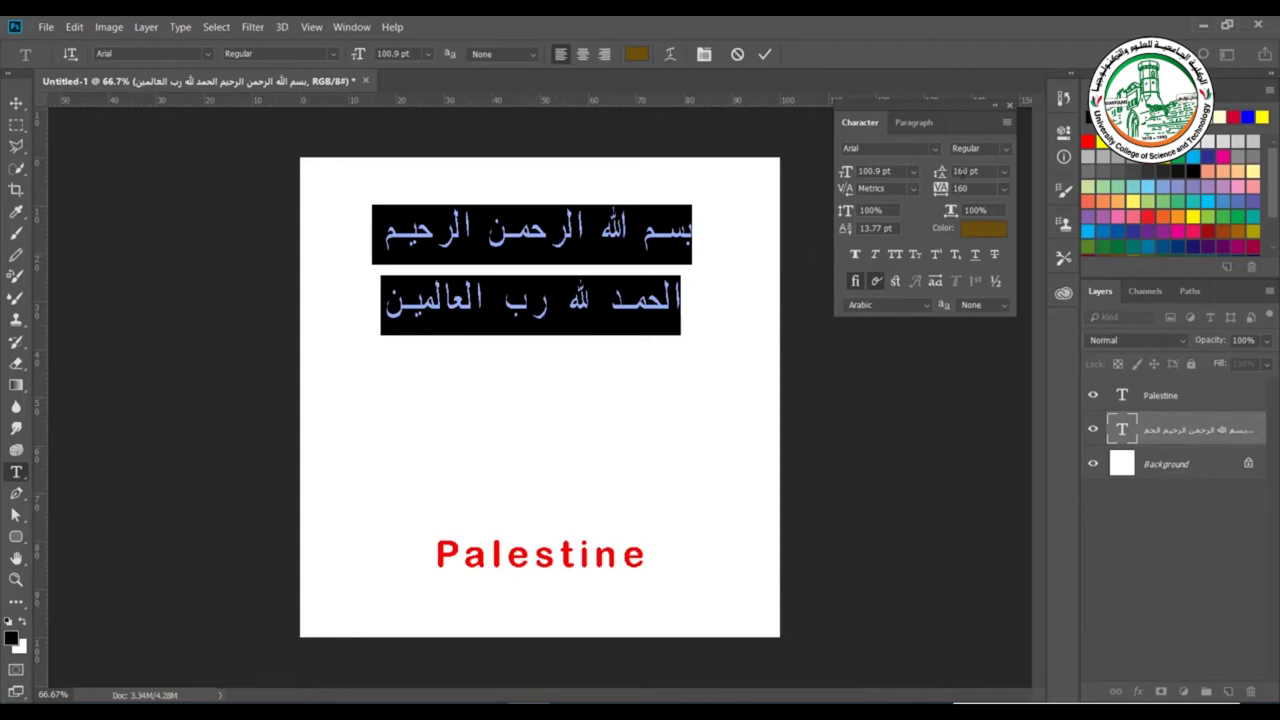
# Try a leading of 50 pt on the Arabic lines, and set it to 100 pt.
pyautogui.click(963, 171)
pyautogui.write('50')
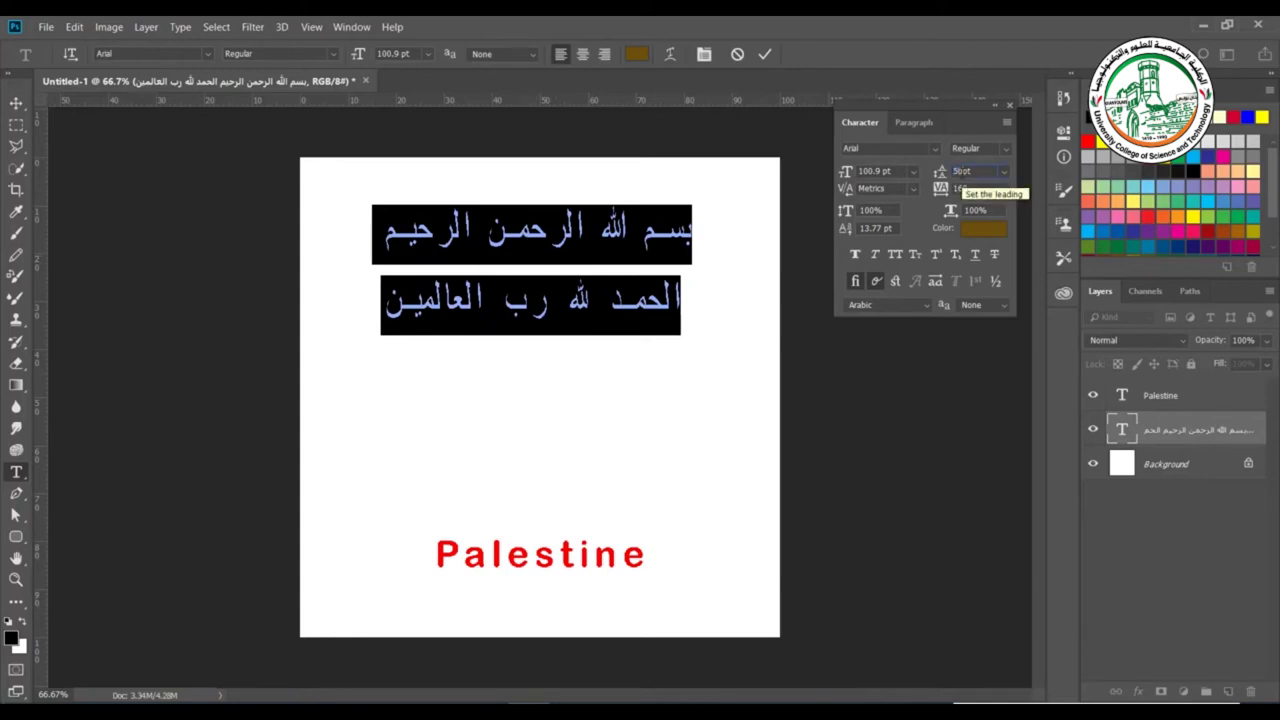
pyautogui.press('Return')
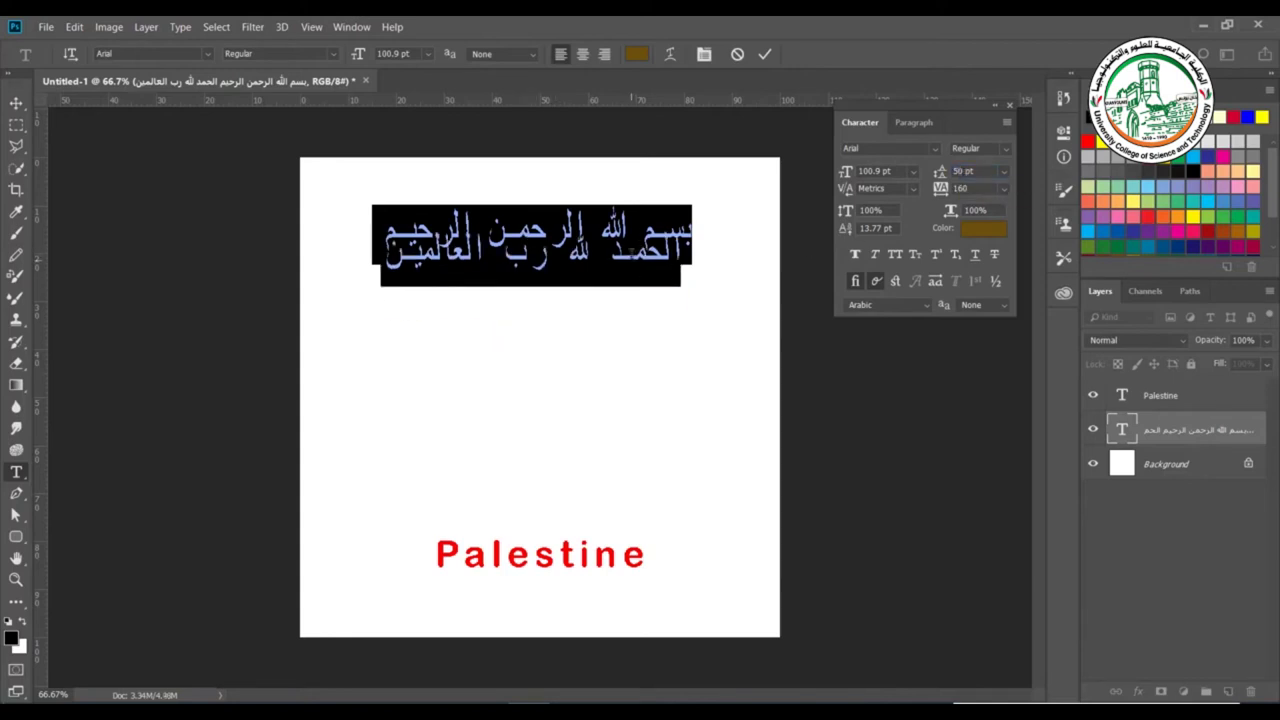
pyautogui.click(953, 171)
pyautogui.write('100')
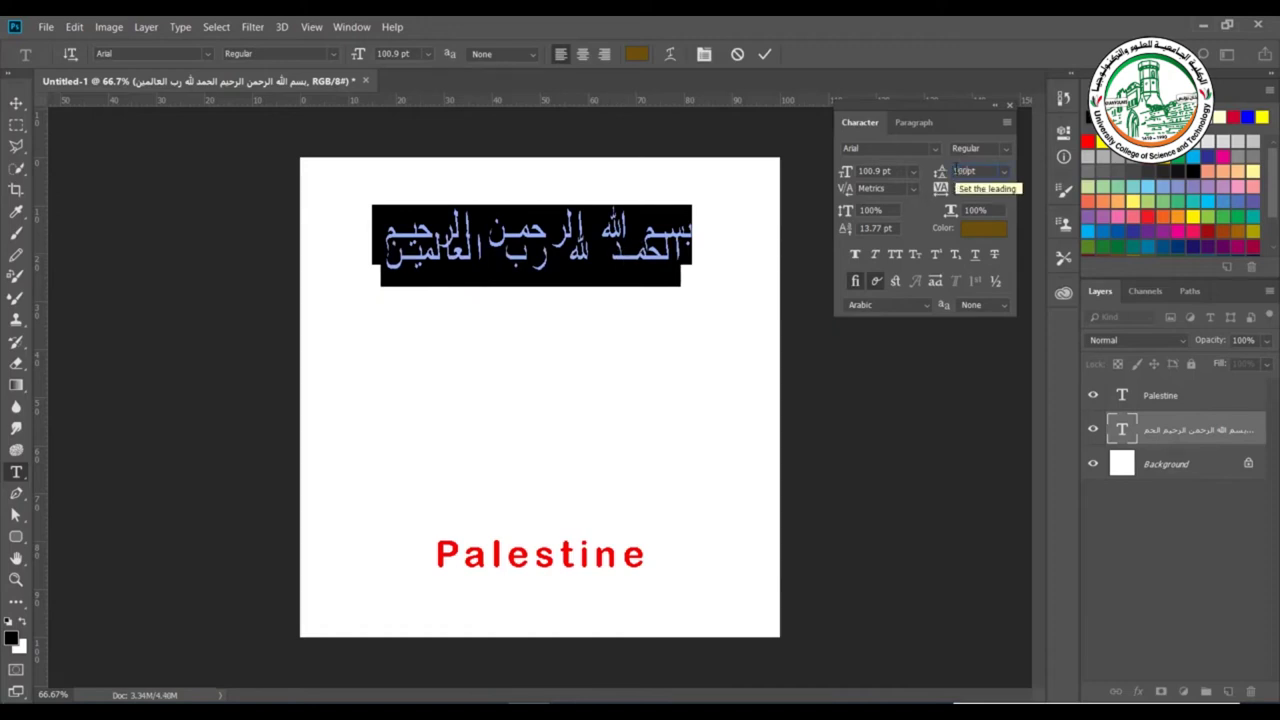
pyautogui.press('Return')
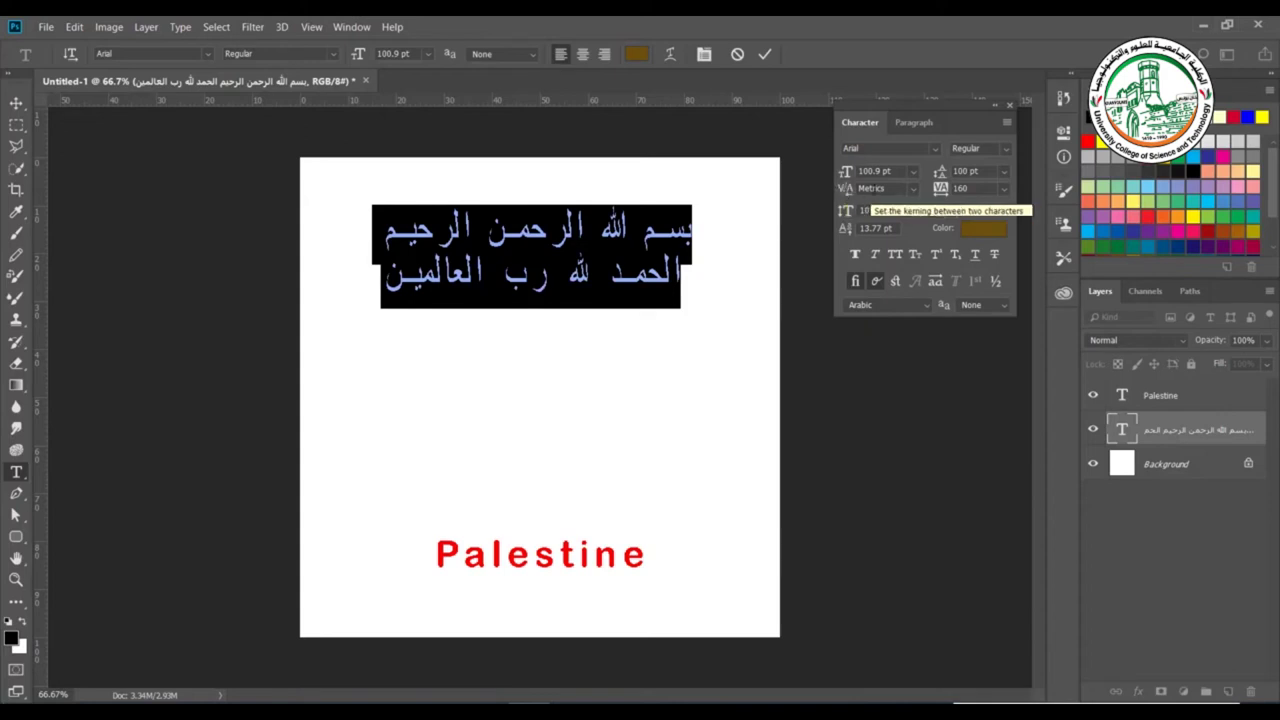
# Preview Optical kerning on the selected Arabic lines and restore Metrics kerning.
pyautogui.click(912, 188)
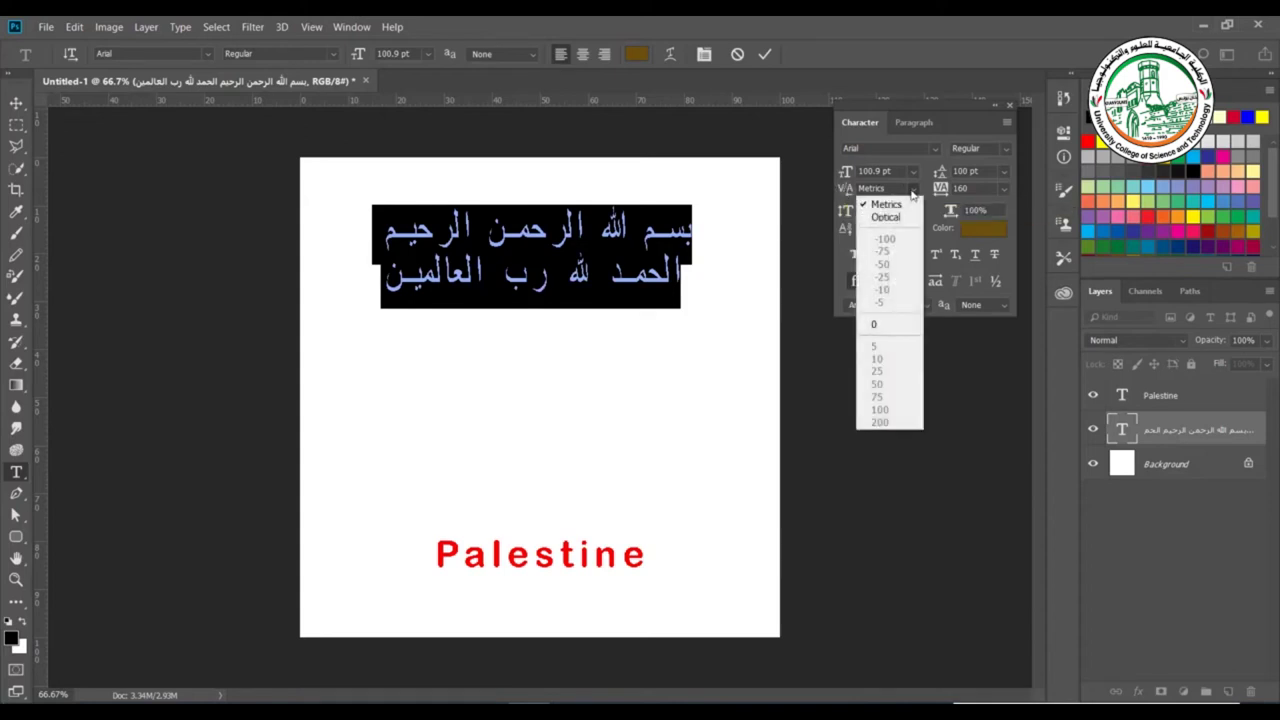
pyautogui.click(888, 217)
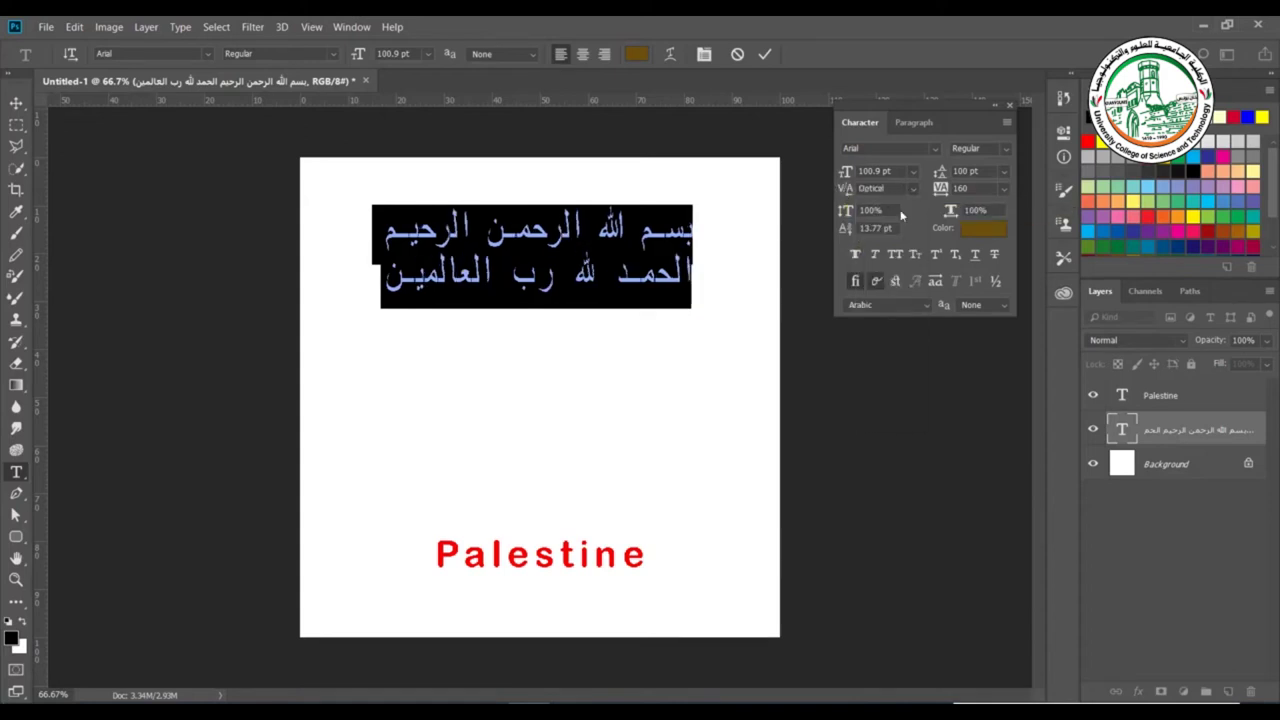
pyautogui.click(910, 188)
pyautogui.click(907, 204)
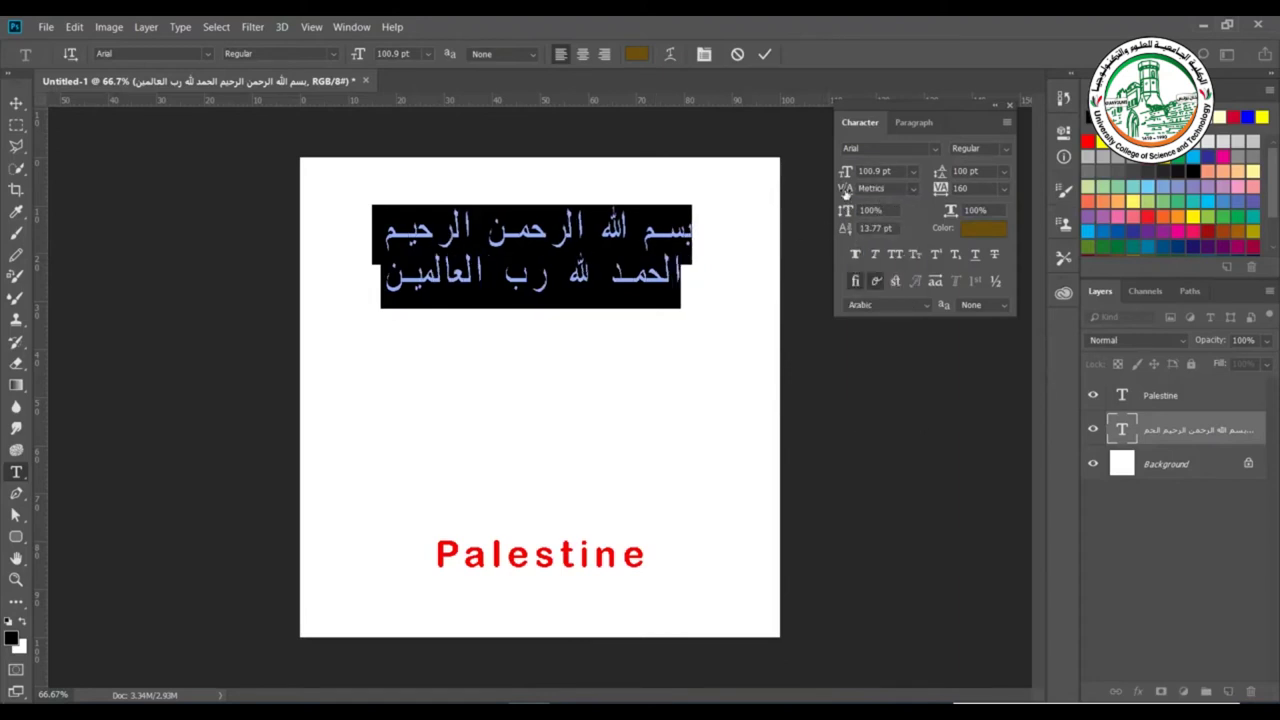
pyautogui.moveTo(845, 194); pyautogui.dragTo(840, 193)
pyautogui.hotkey('ctrl', 'z')
# Try tracking values of 260 and -180 on the Arabic lines, set the tracking to 280 and commit the text.
pyautogui.moveTo(936, 193); pyautogui.dragTo(940, 193)
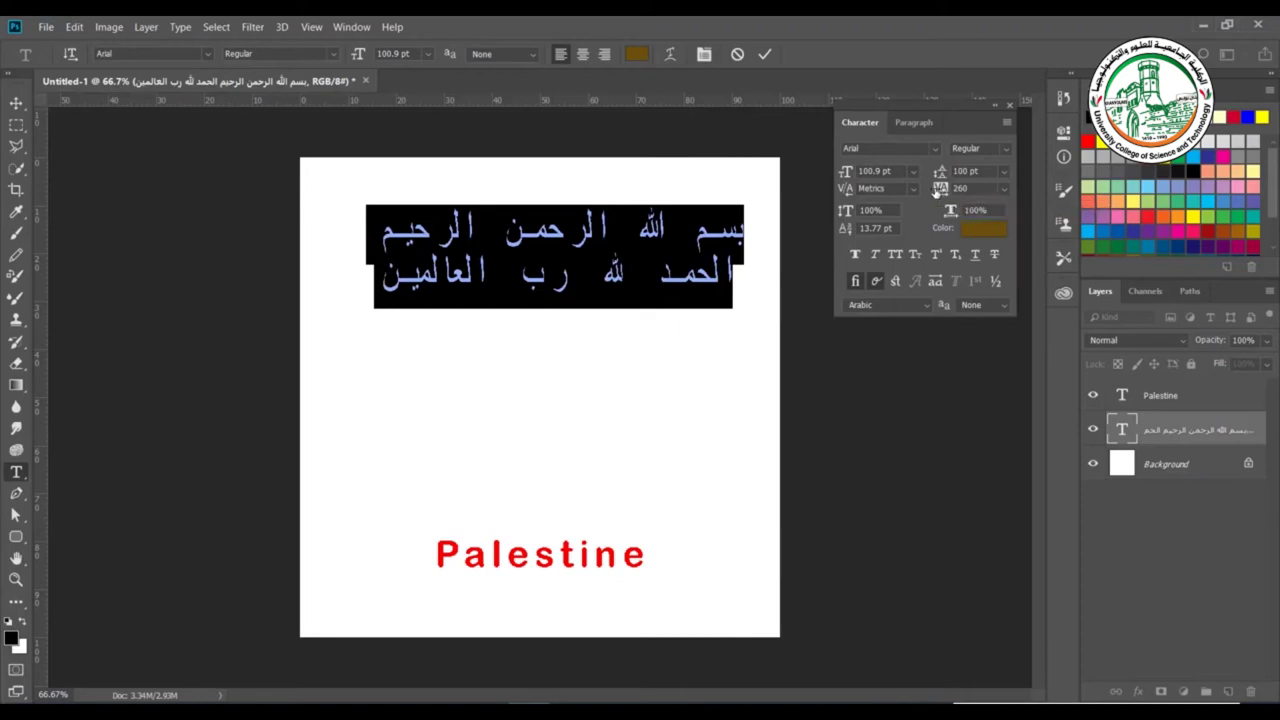
pyautogui.moveTo(938, 191); pyautogui.dragTo(927, 193)
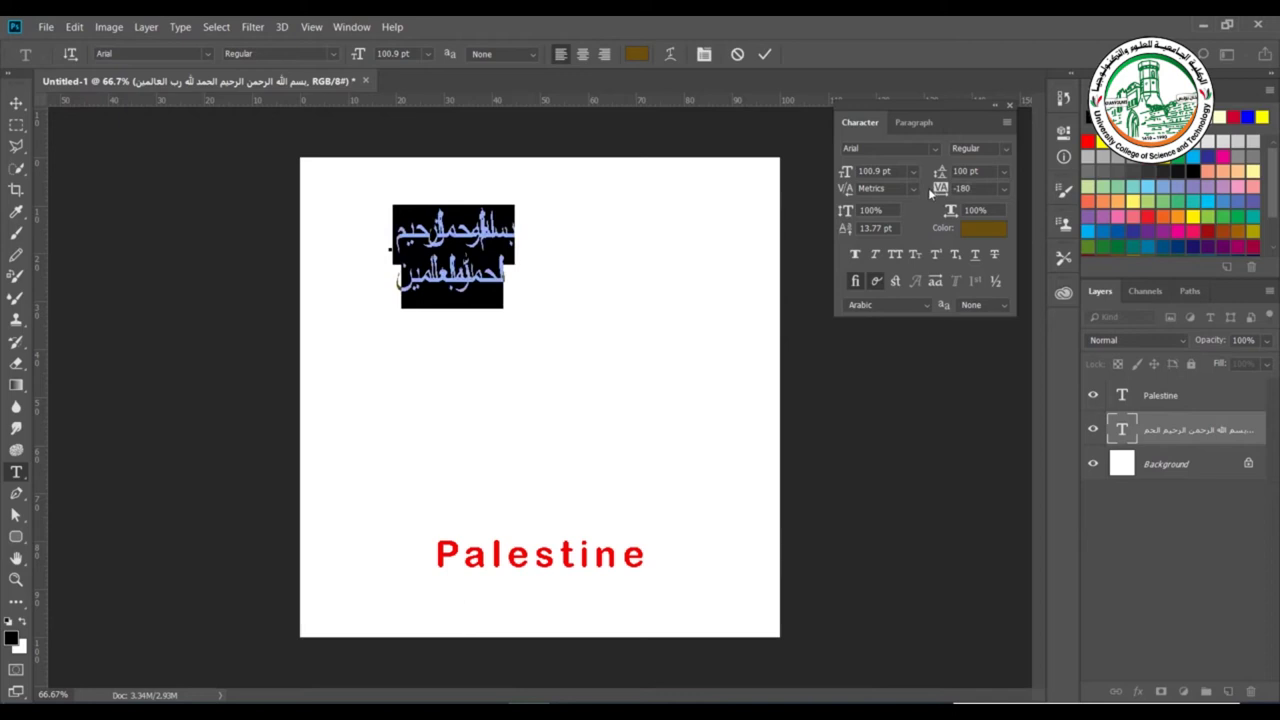
pyautogui.moveTo(940, 192); pyautogui.dragTo(950, 192)
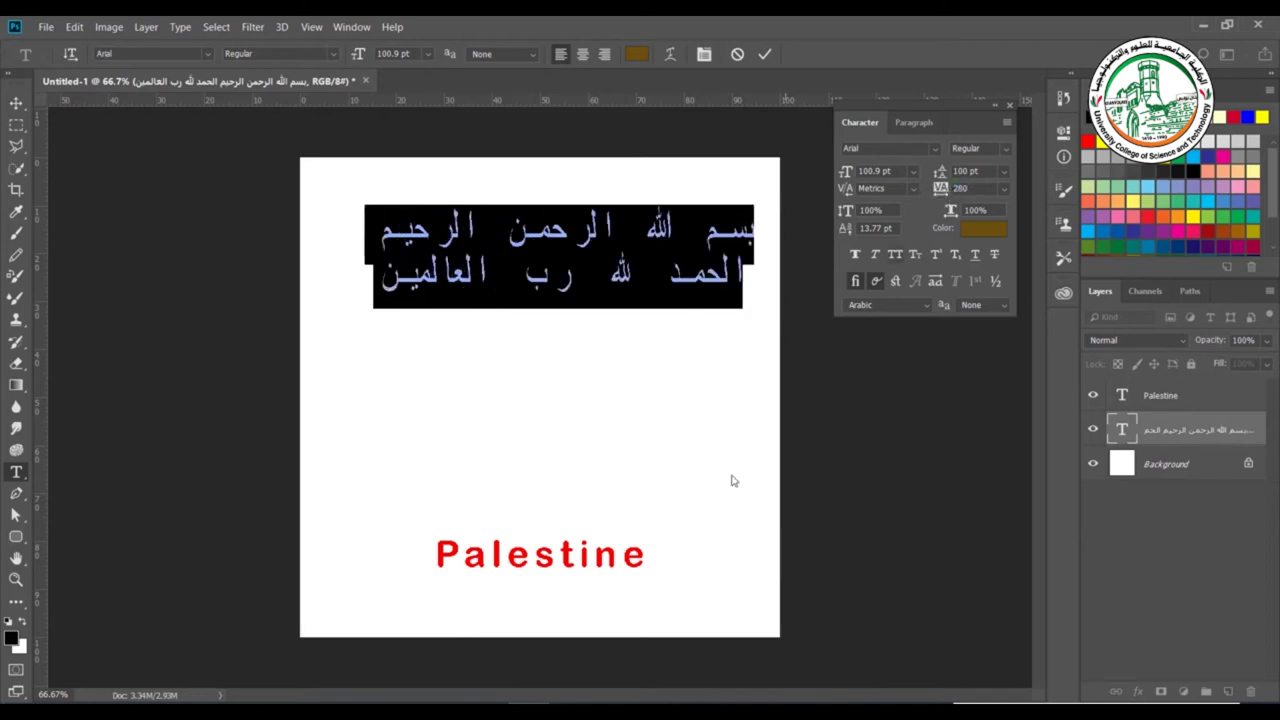
pyautogui.click(565, 564)
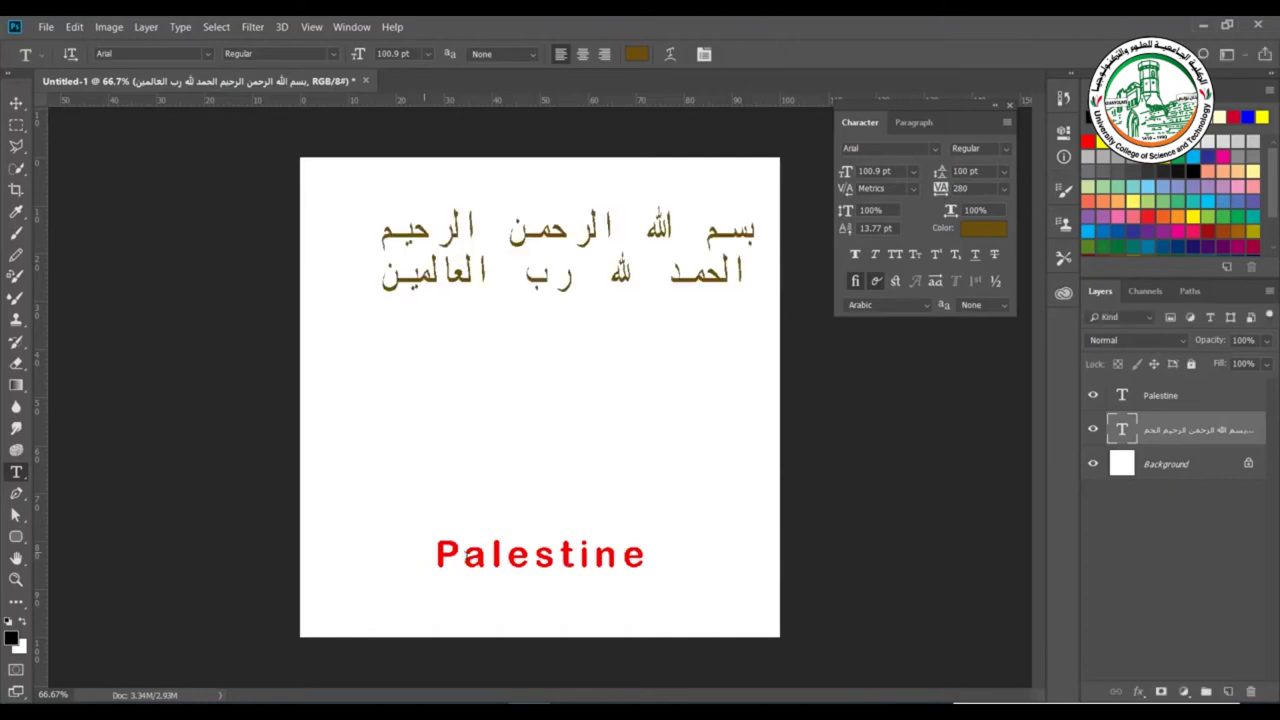
# Select the word Palestine and set its tracking to 460.
pyautogui.doubleClick(590, 548)
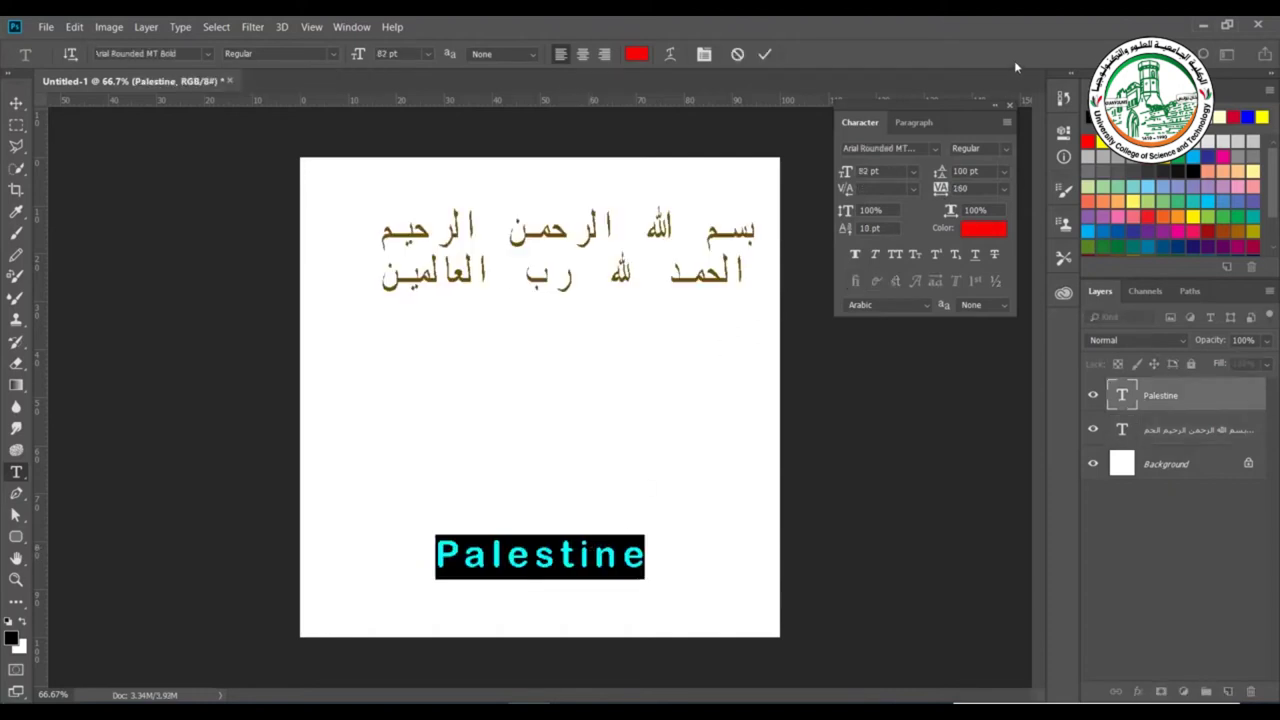
pyautogui.moveTo(940, 191); pyautogui.dragTo(622, 556)
pyautogui.click(622, 556)
pyautogui.doubleClick(622, 556)
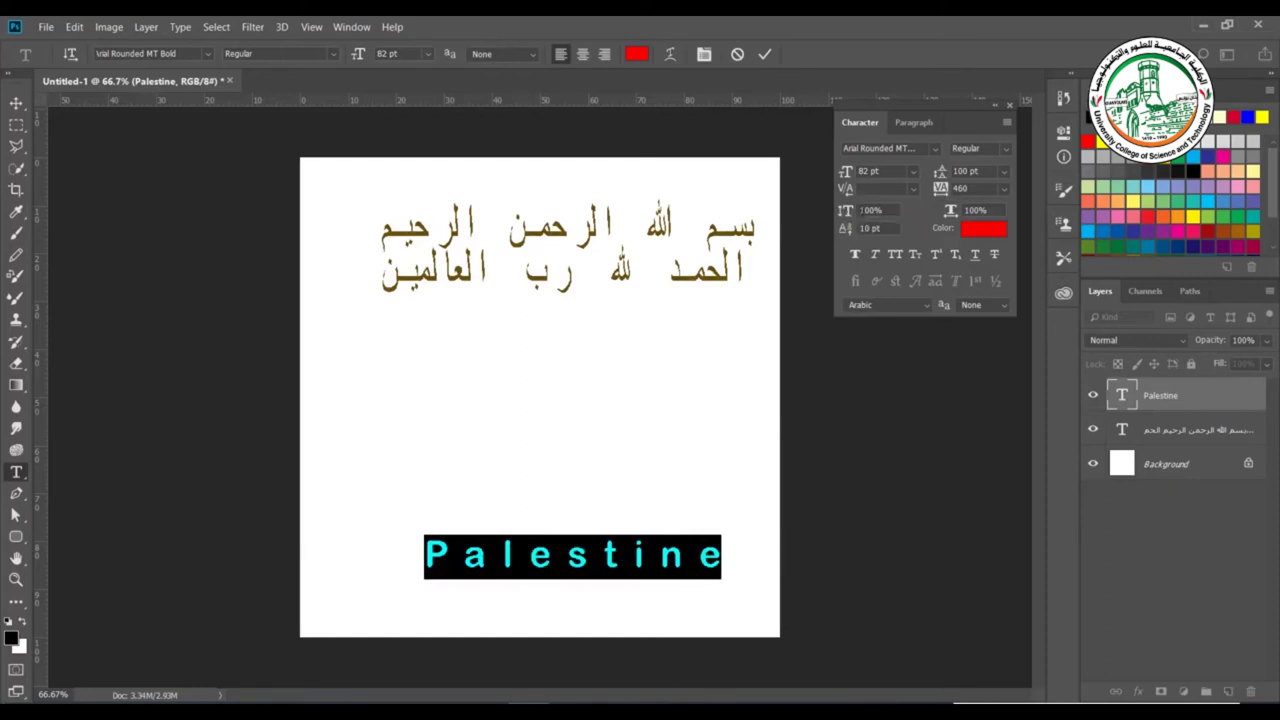
# Try vertical scales of 200% and 50% on the word Palestine and return it to 100%.
pyautogui.click(871, 210)
pyautogui.write('200')
pyautogui.press('Return')
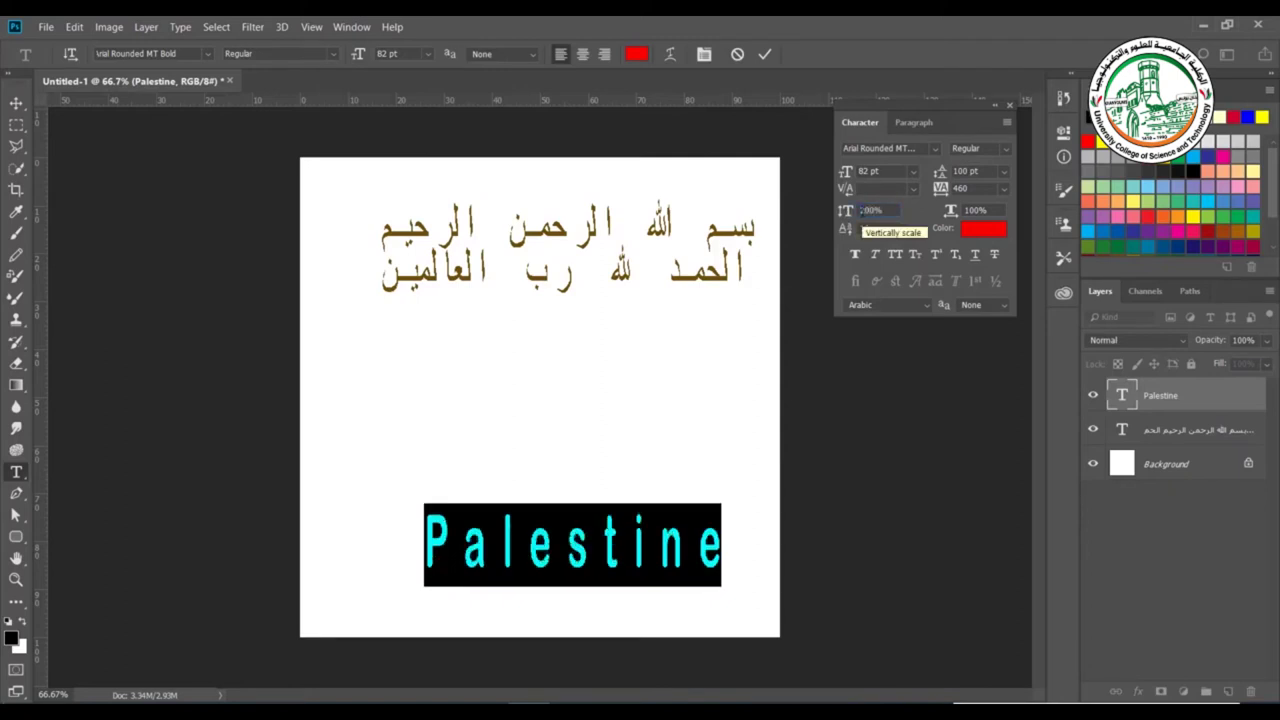
pyautogui.write('50')
pyautogui.press('Return')
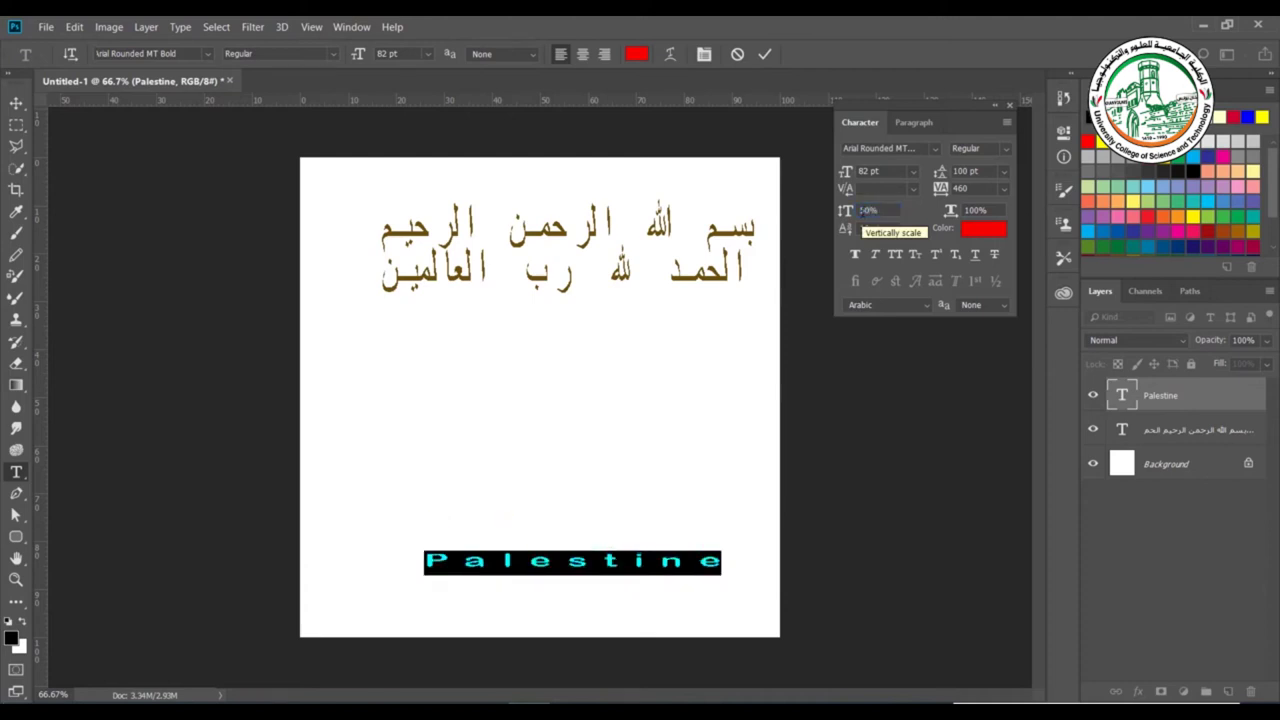
pyautogui.write('100')
pyautogui.press('Return')
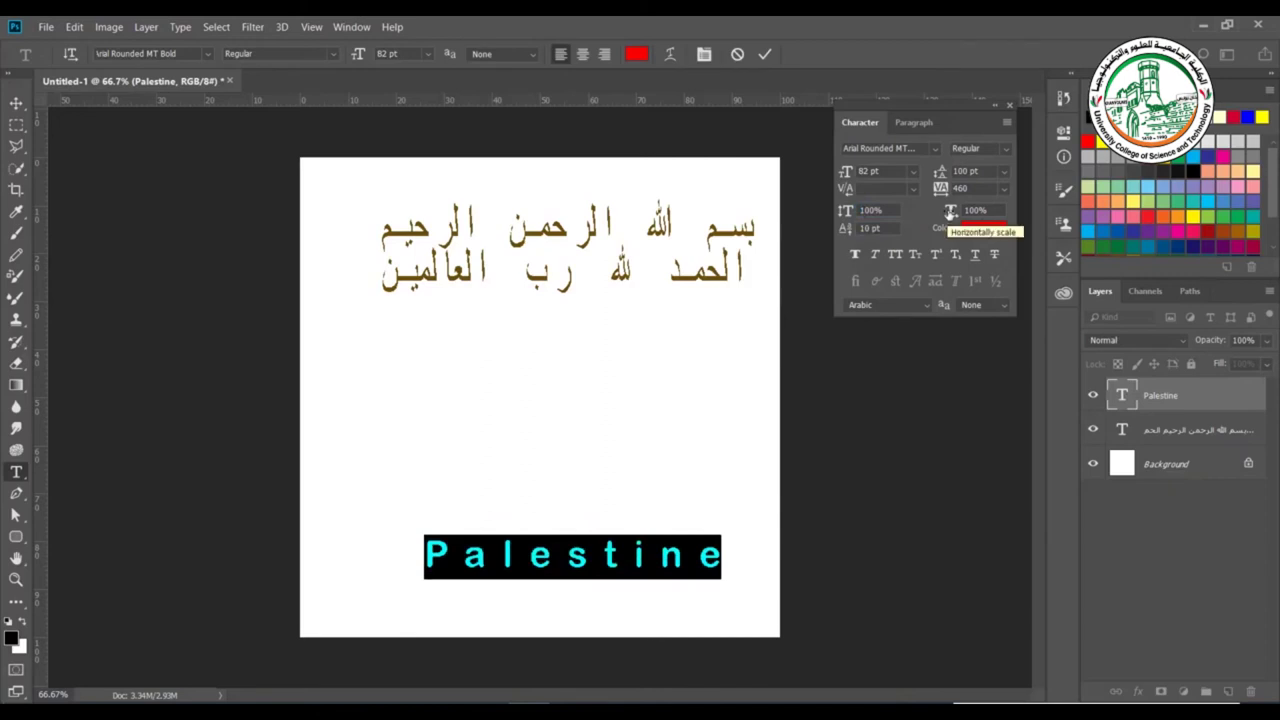
# Try horizontal scales of 200% and 50% on the word Palestine and return it to 100%.
pyautogui.click(968, 211)
pyautogui.write('200')
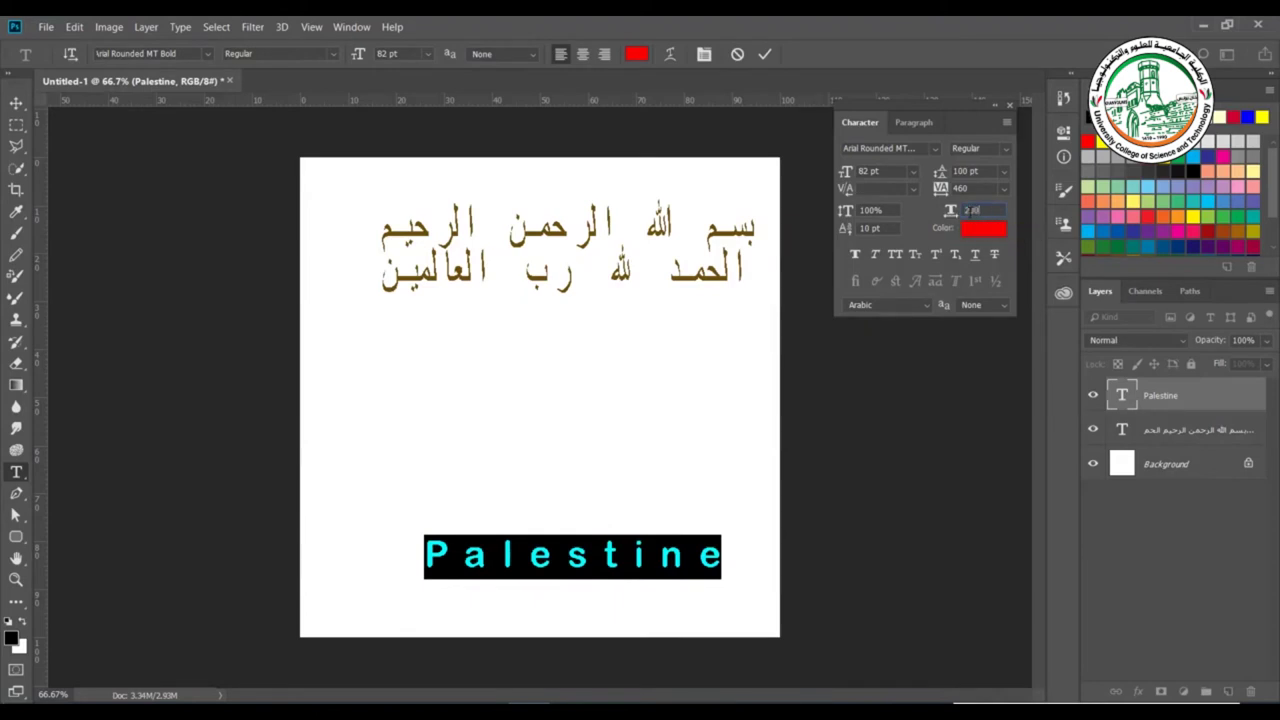
pyautogui.press('Return')
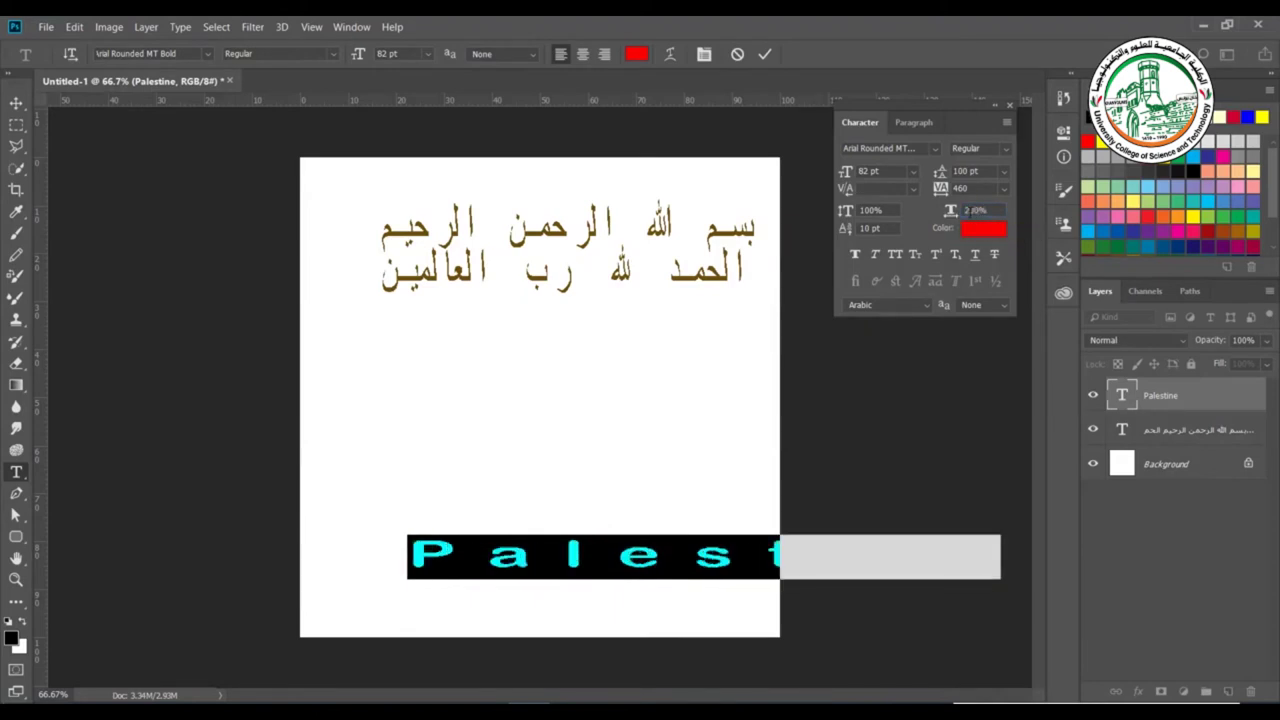
pyautogui.write('50')
pyautogui.press('Return')
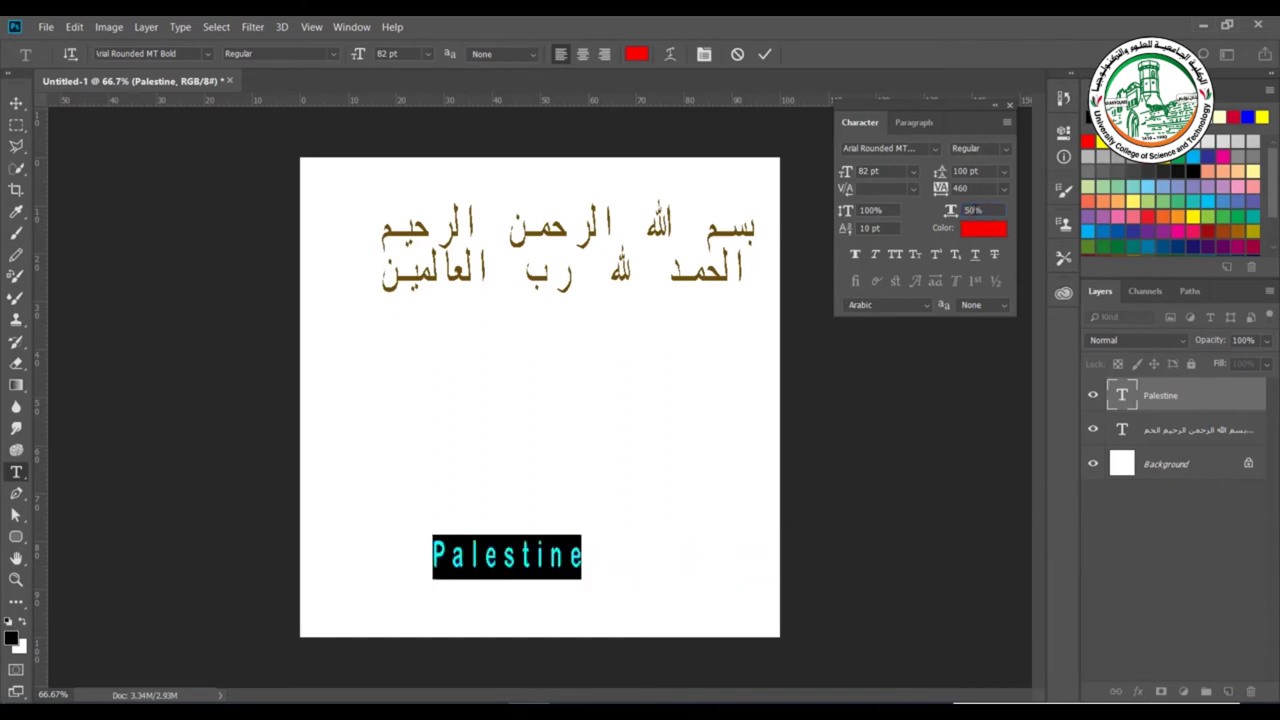
pyautogui.write('100')
pyautogui.press('Return')
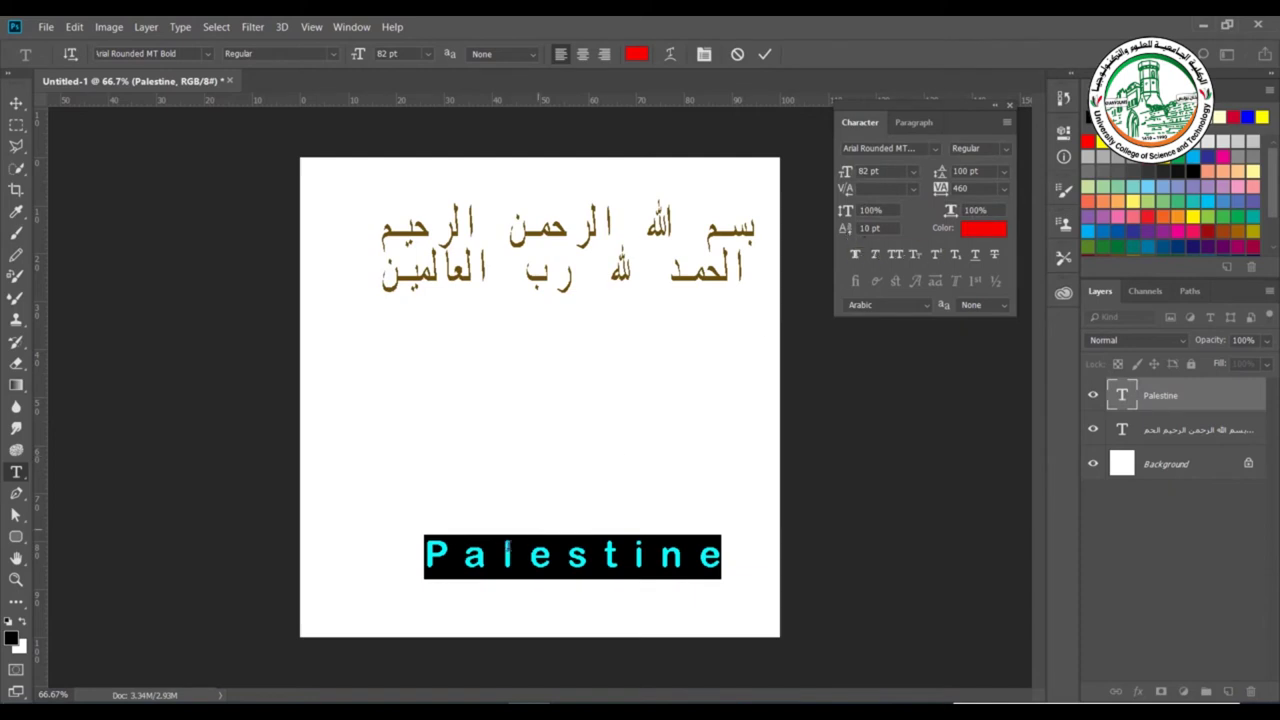
# Try baseline shifts of 25 pt and 100 pt on the word Palestine and set the shift to 0 pt.
pyautogui.click(495, 558)
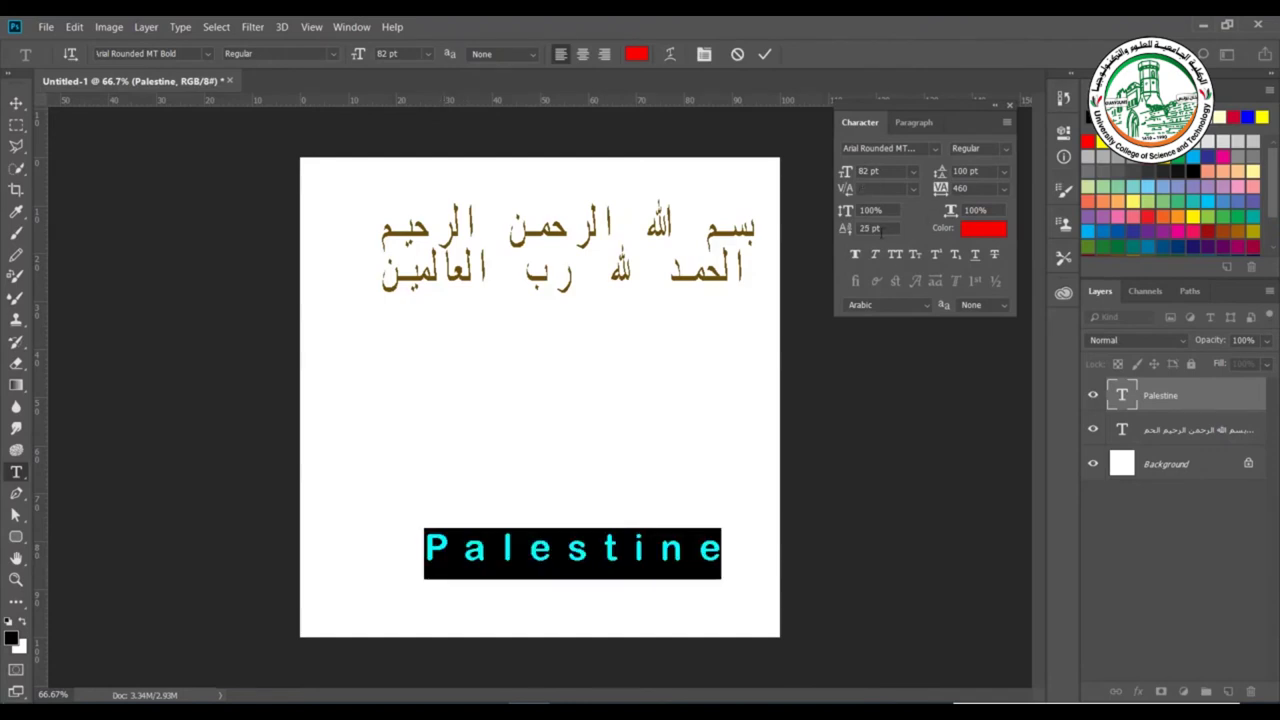
pyautogui.click(866, 228)
pyautogui.write('1')
pyautogui.press('Return')
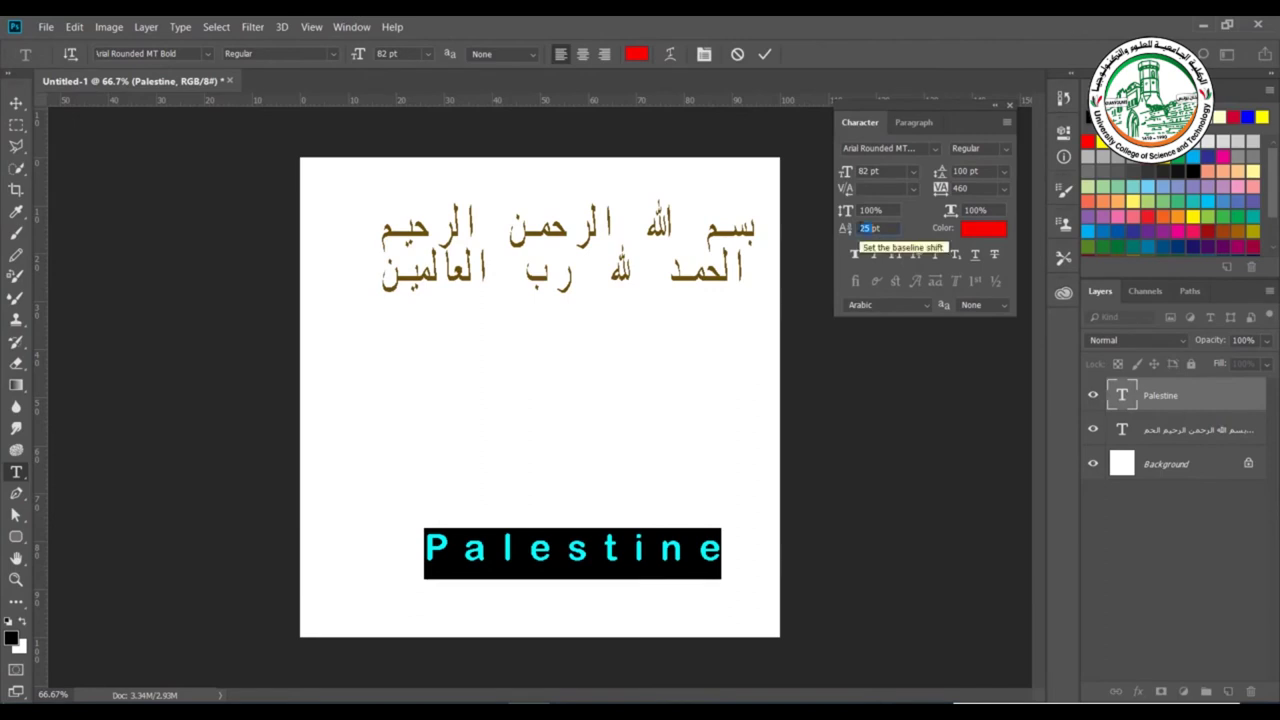
pyautogui.write('00')
pyautogui.press('Return')
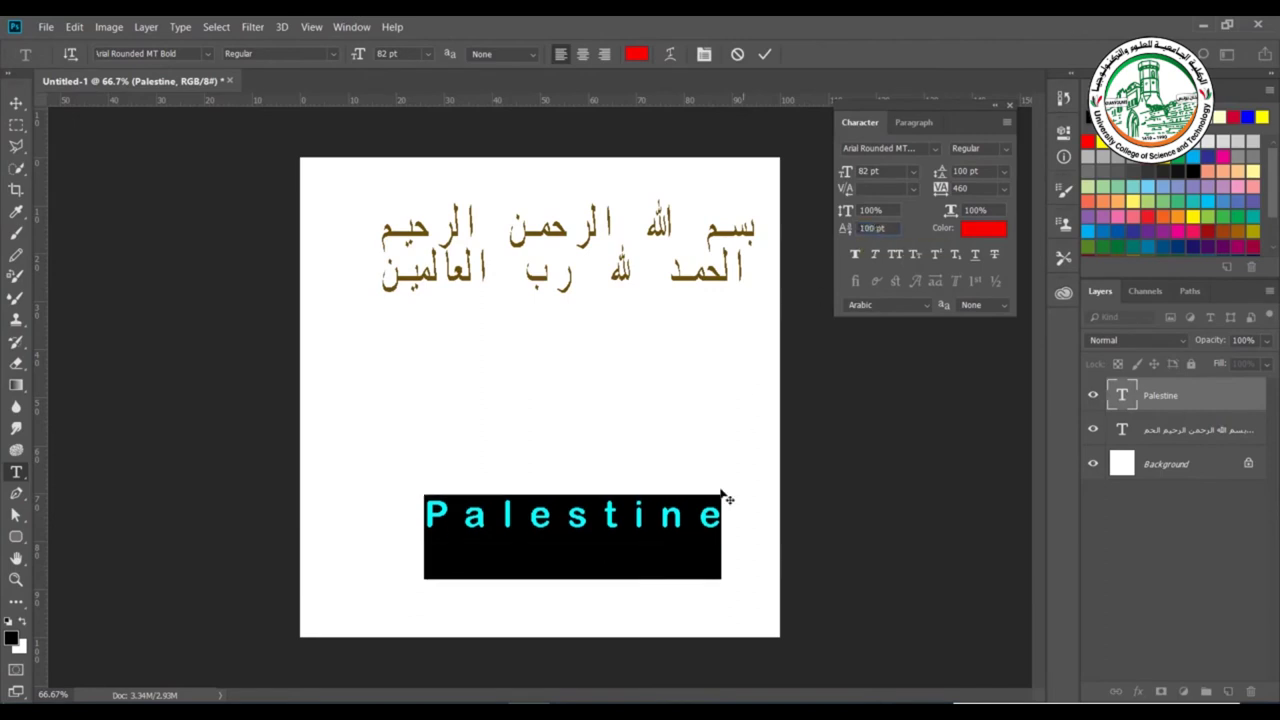
pyautogui.click(607, 515)
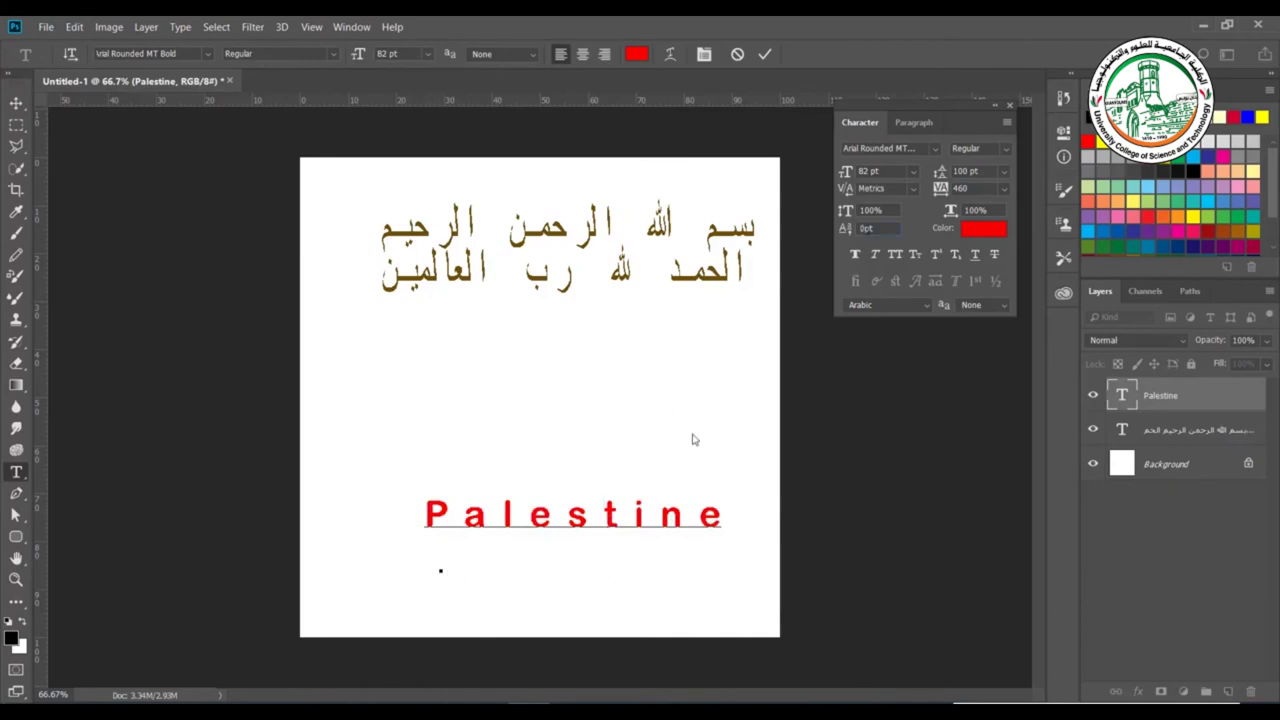
pyautogui.doubleClick(643, 514)
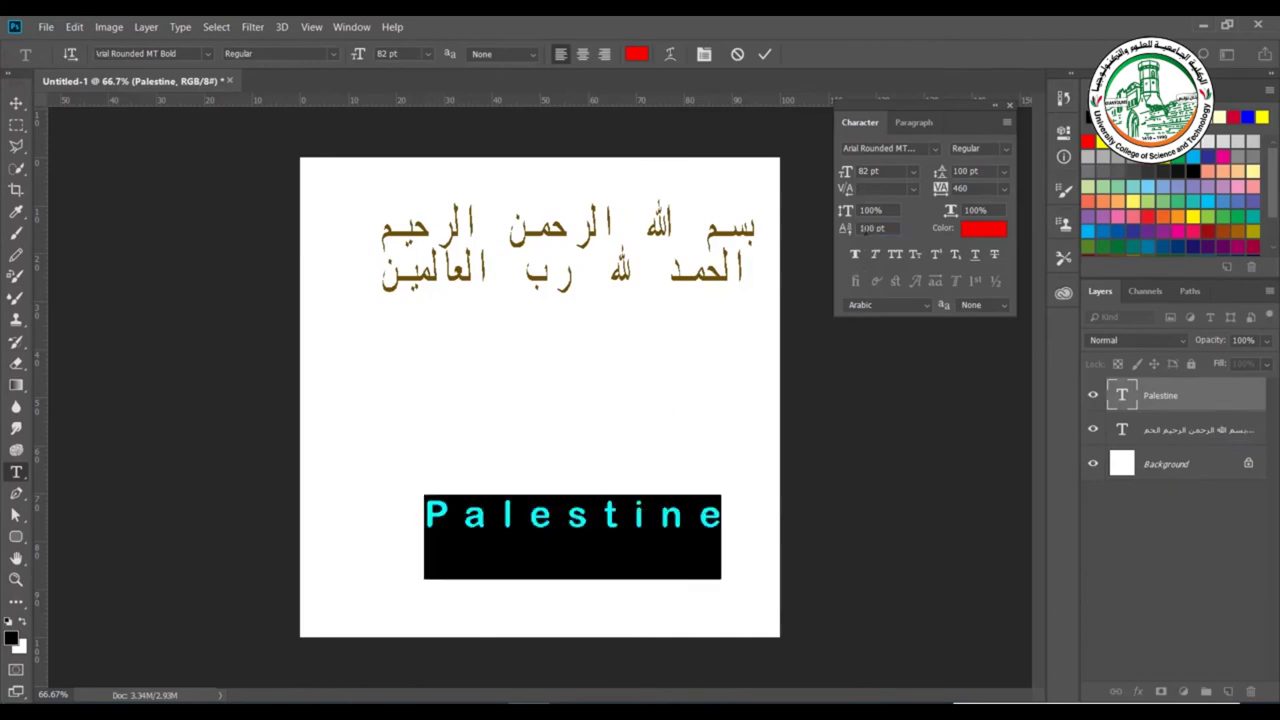
pyautogui.write('0')
pyautogui.press('Return')
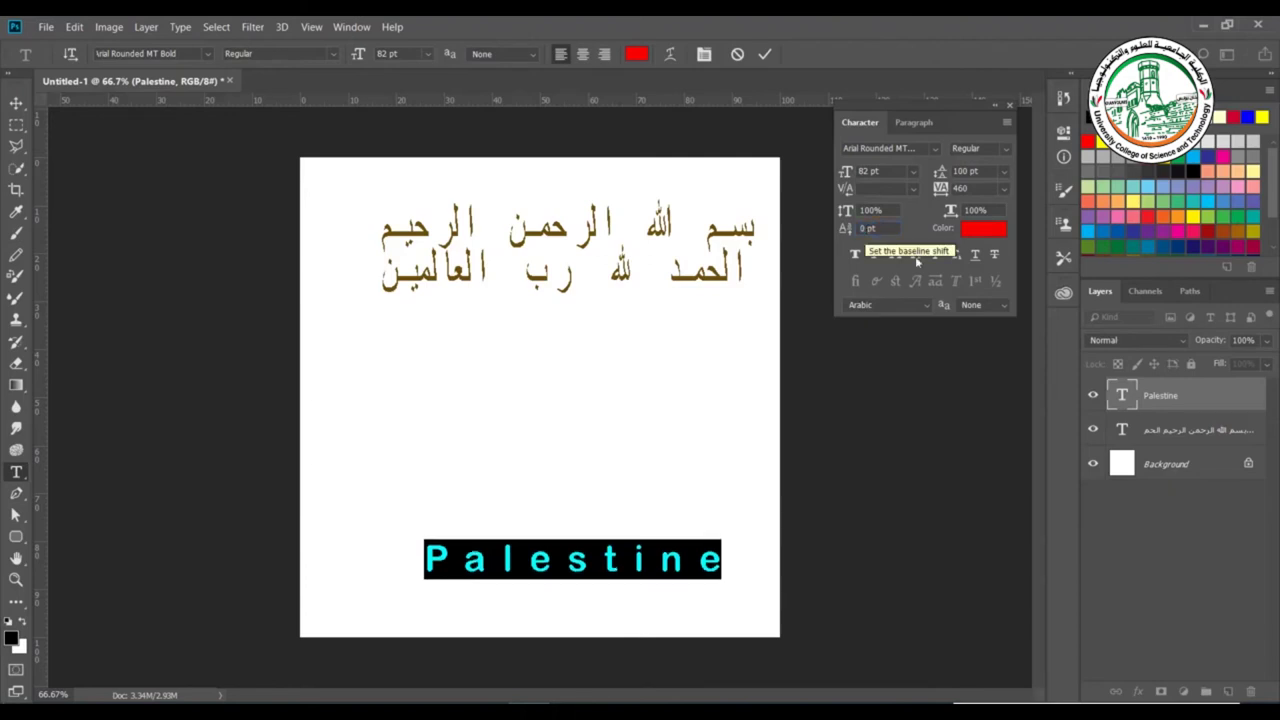
# Preview Faux Bold and Faux Italic on the word Palestine, turning each style off again.
pyautogui.click(490, 566)
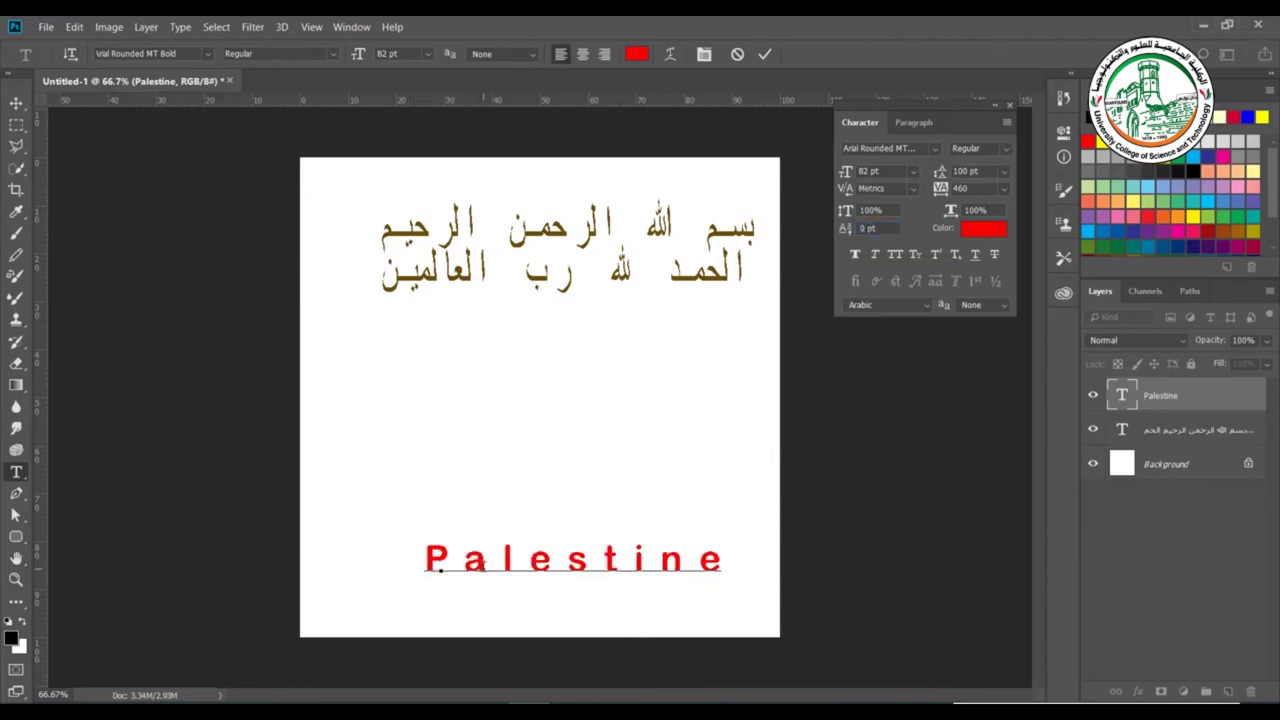
pyautogui.doubleClick(510, 560)
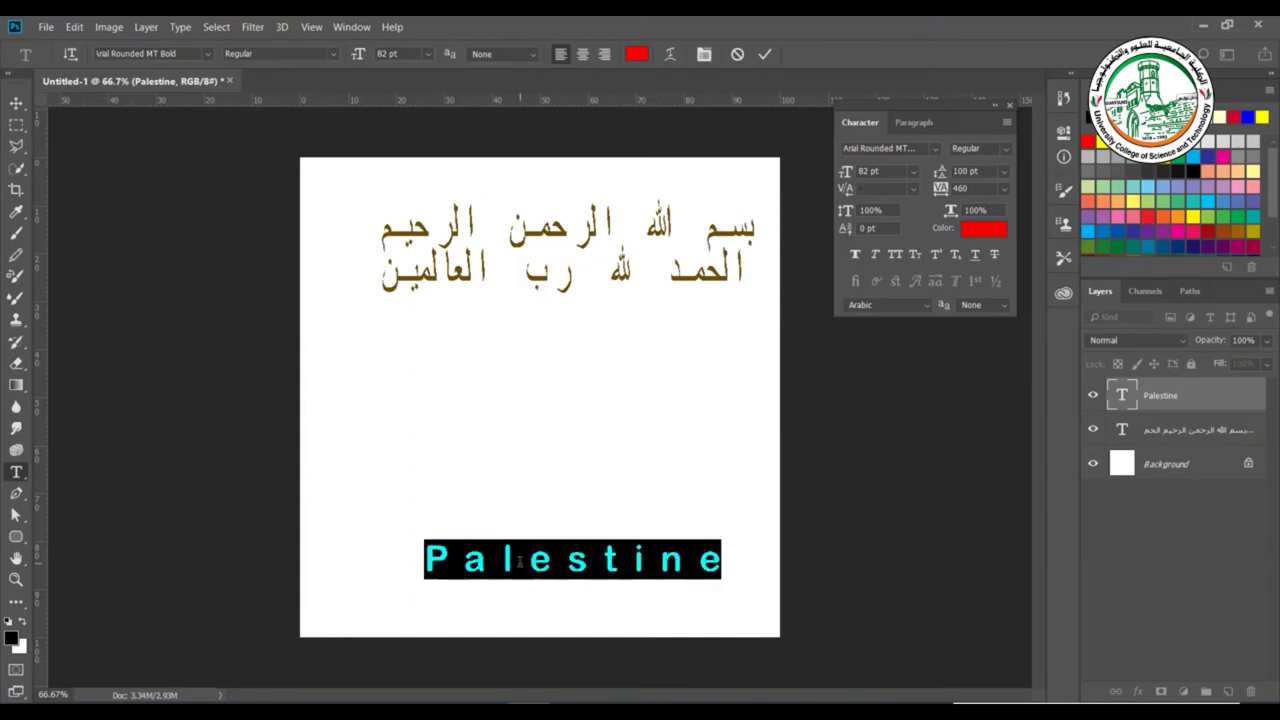
pyautogui.click(855, 257)
pyautogui.click(855, 257)
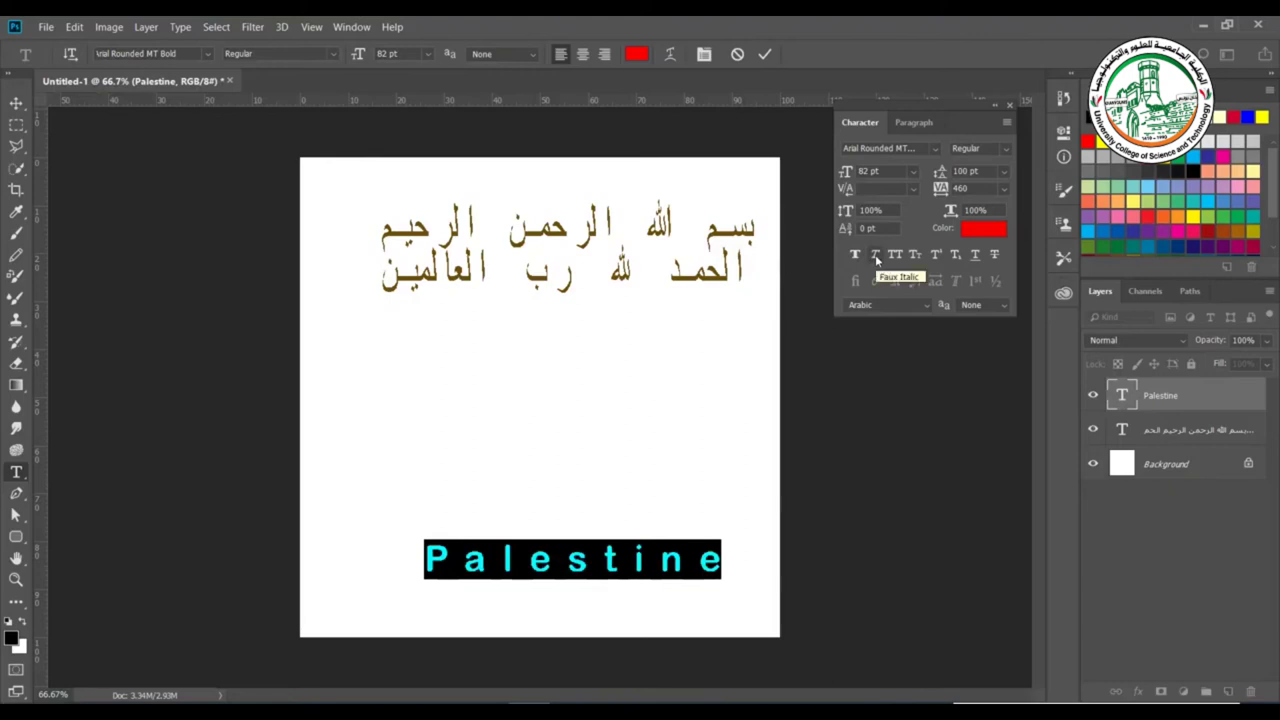
pyautogui.click(876, 257)
pyautogui.click(876, 257)
# Preview All Caps on the word Palestine, turn it off and commit the text.
pyautogui.click(893, 255)
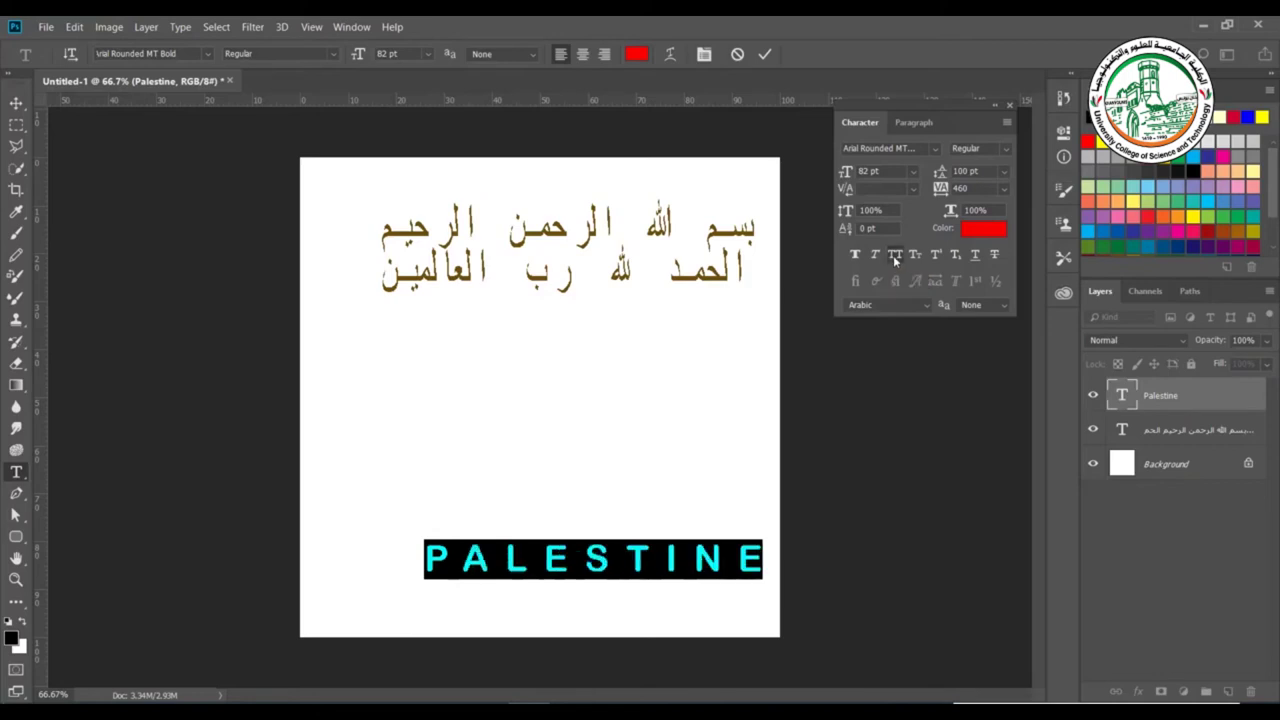
pyautogui.click(893, 255)
pyautogui.click(893, 255)
pyautogui.click(893, 255)
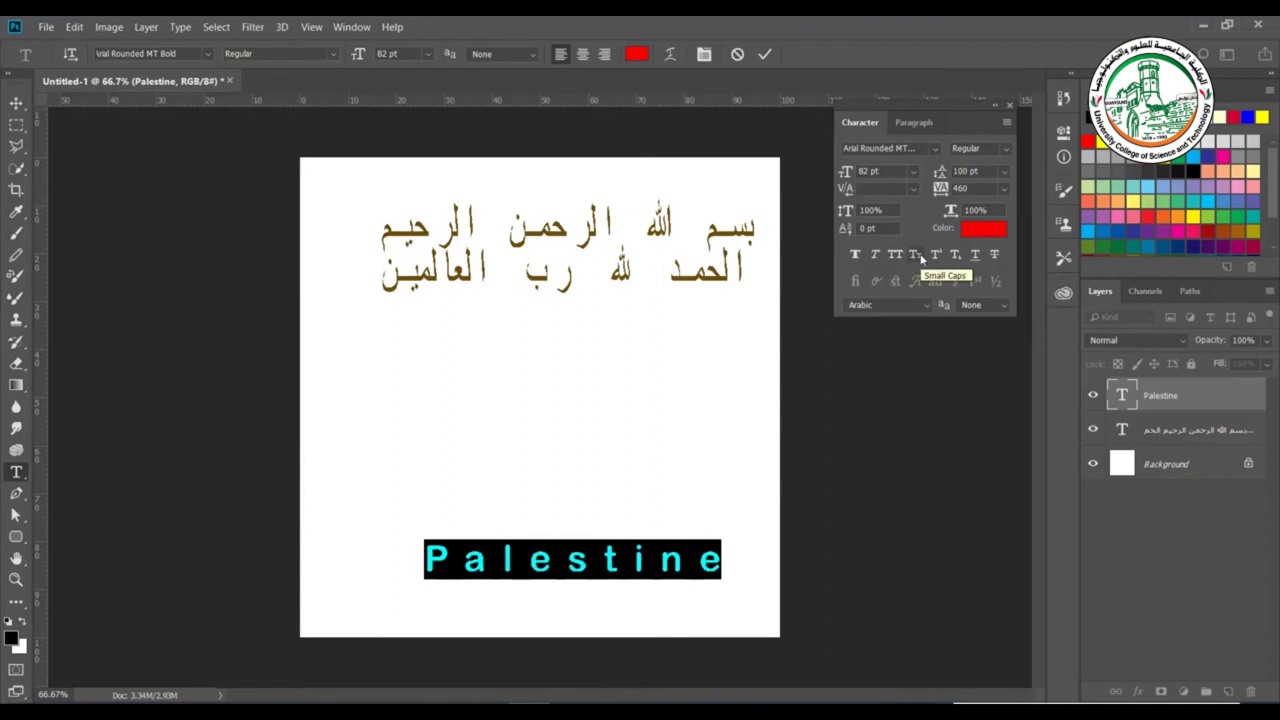
pyautogui.click(470, 440)
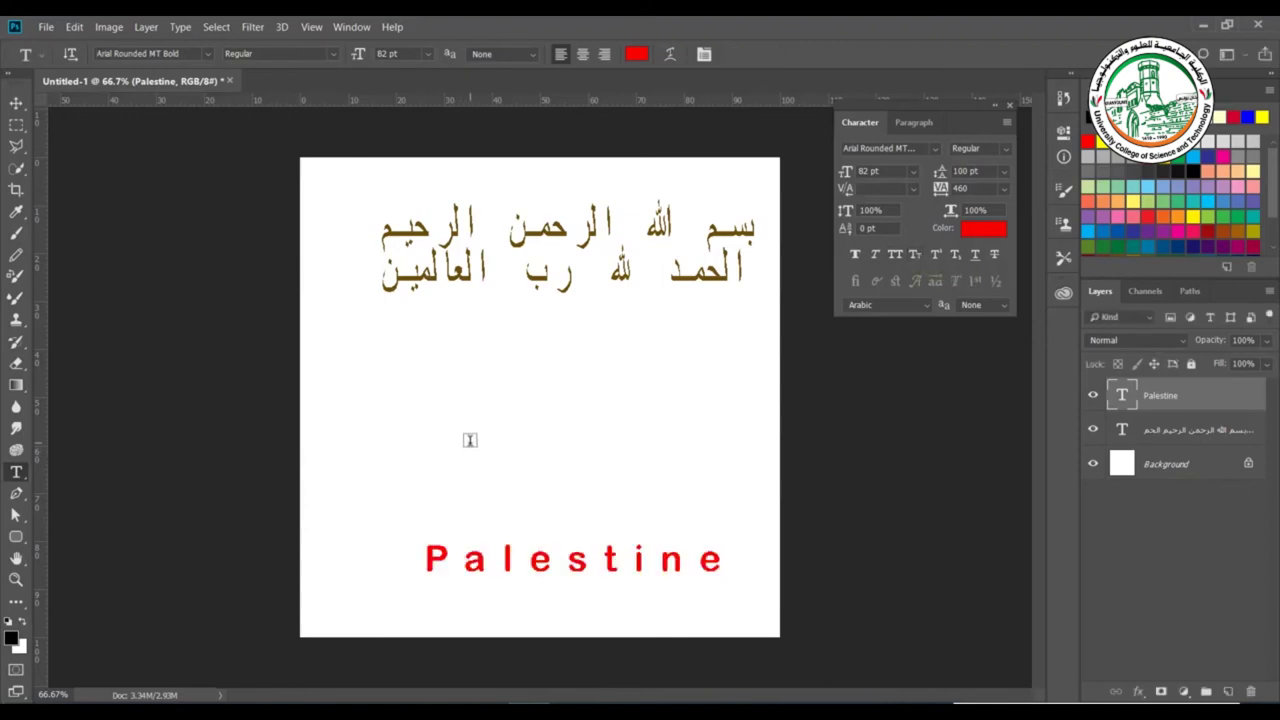
# Add the text 25 in the middle of the canvas, make the 5 superscript and commit it.
pyautogui.click(470, 440)
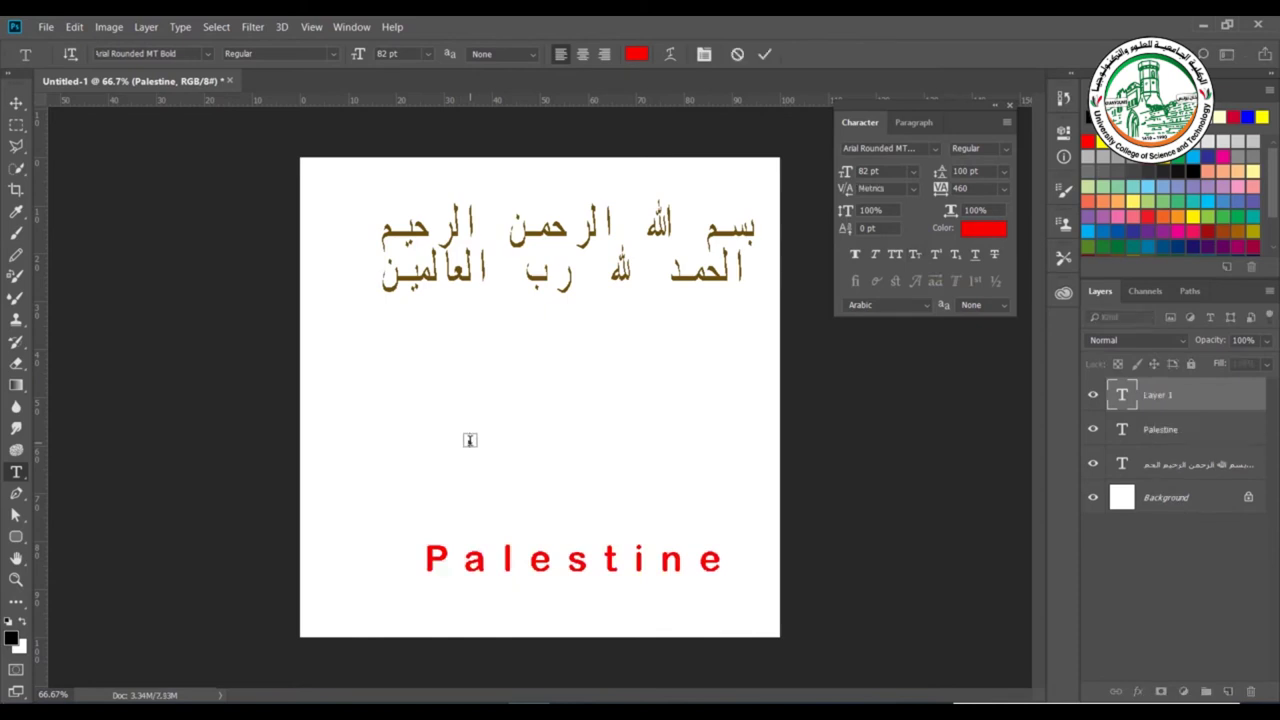
pyautogui.write('25')
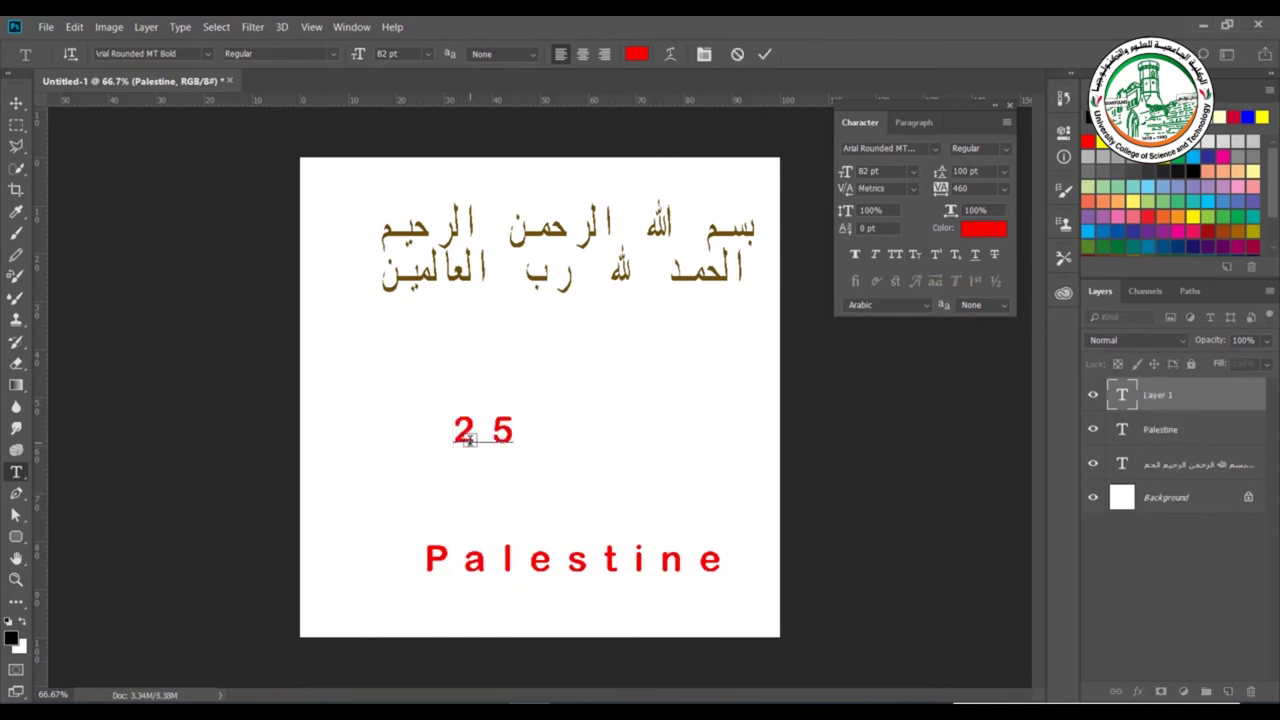
pyautogui.moveTo(488, 430); pyautogui.dragTo(516, 431)
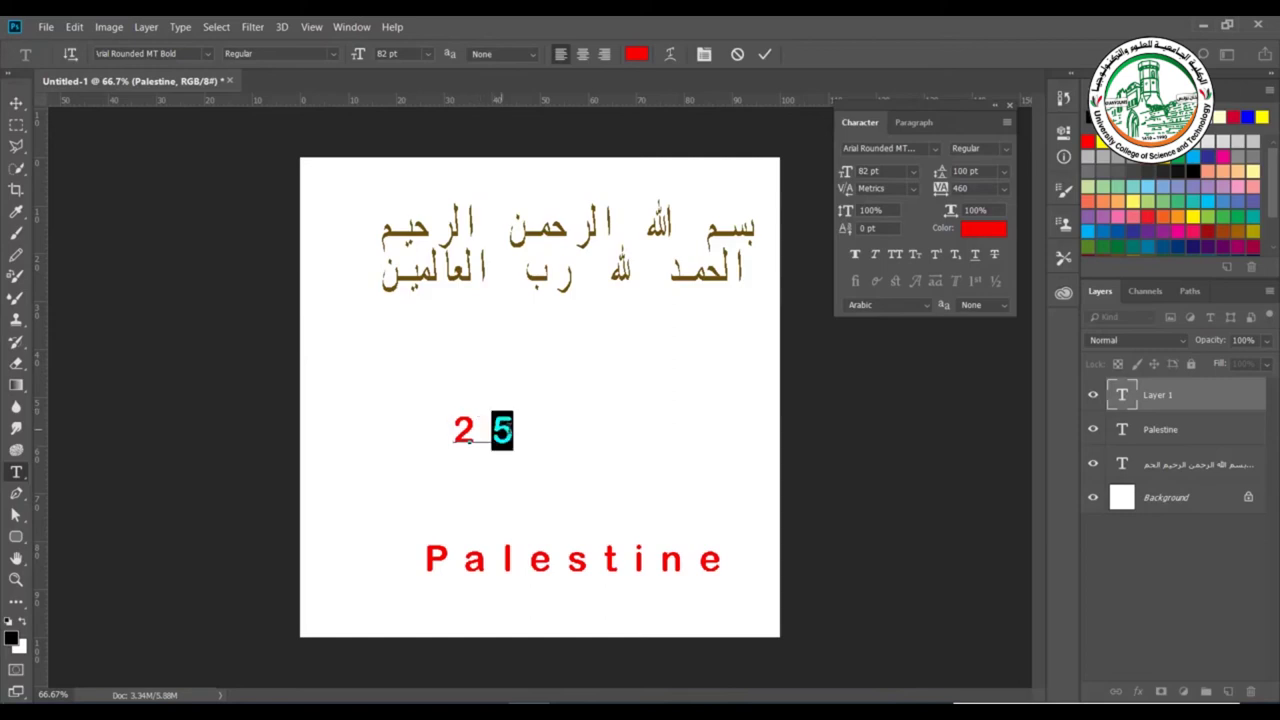
pyautogui.click(937, 256)
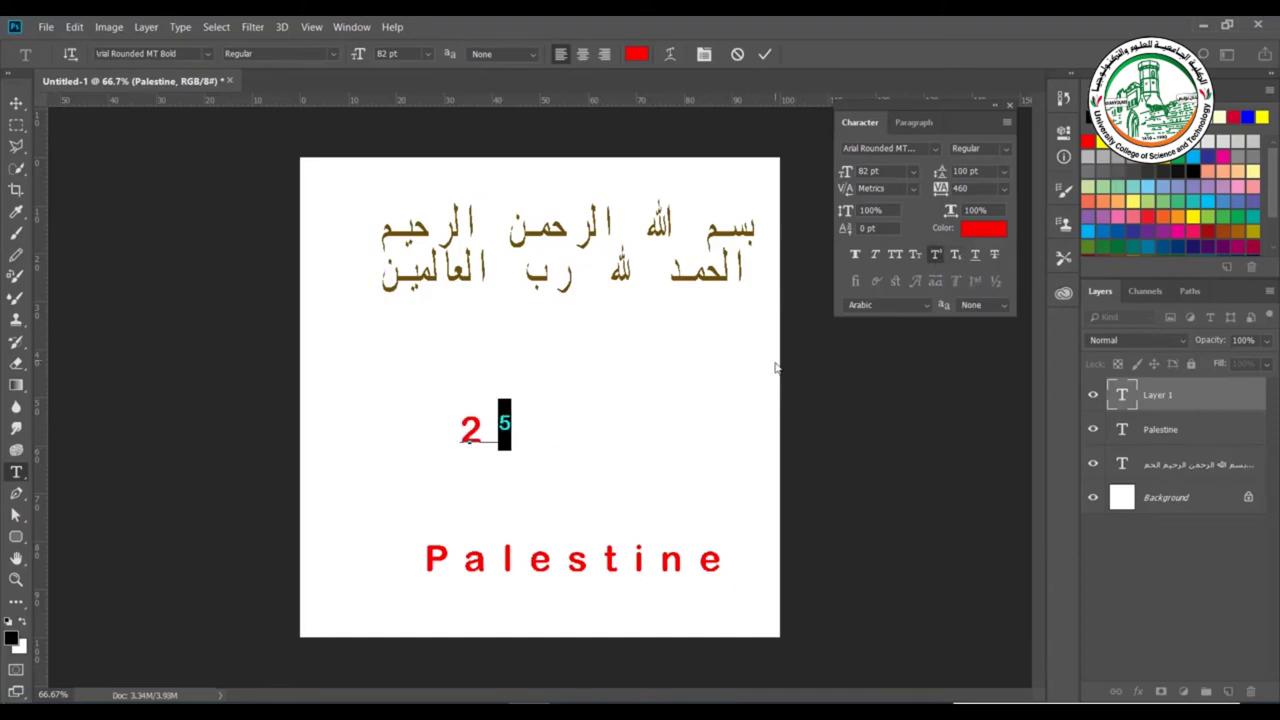
pyautogui.click(661, 421)
# Add the text H2O beside the superscript example and make its 2 subscript.
pyautogui.click(661, 421)
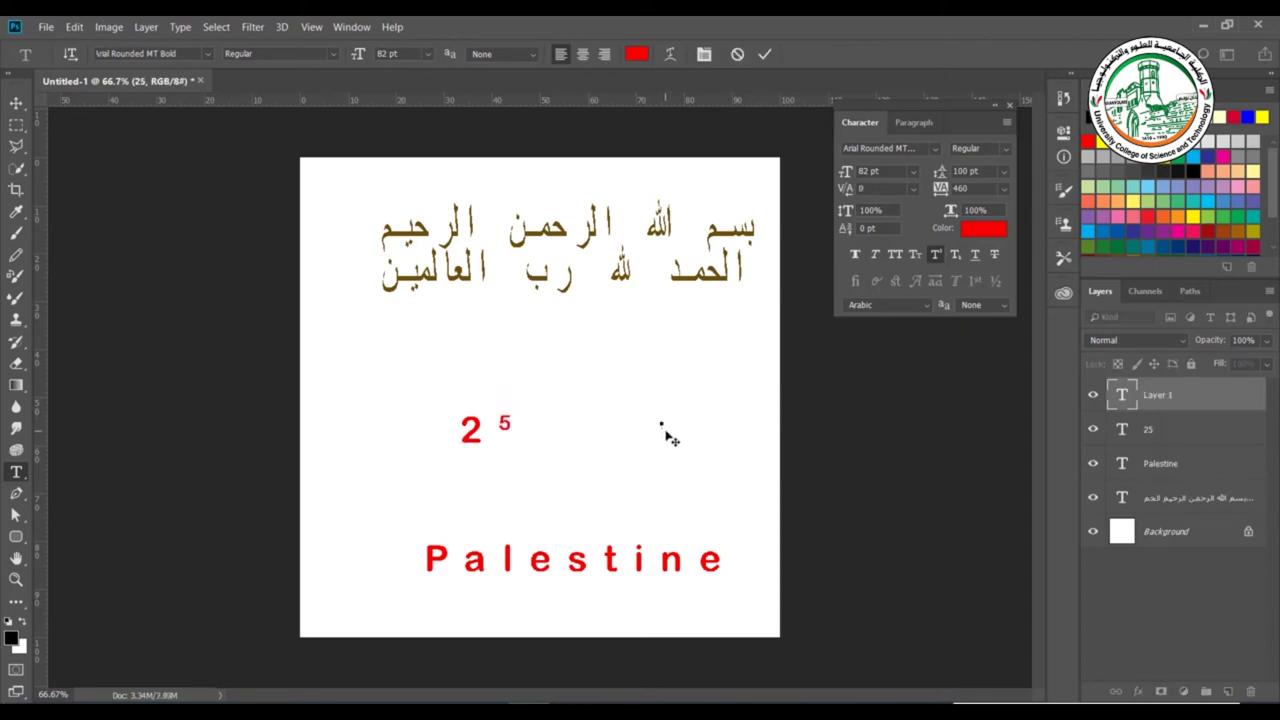
pyautogui.write('H2O')
pyautogui.moveTo(700, 404); pyautogui.dragTo(677, 404)
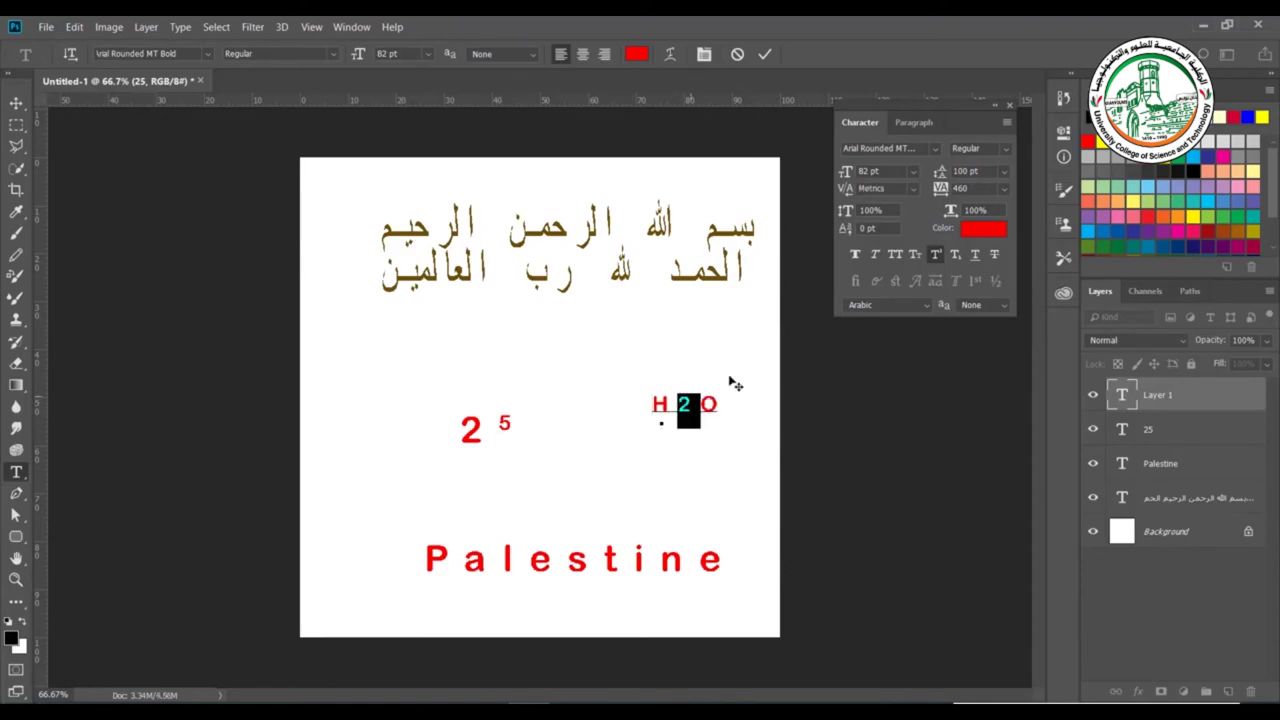
pyautogui.click(955, 255)
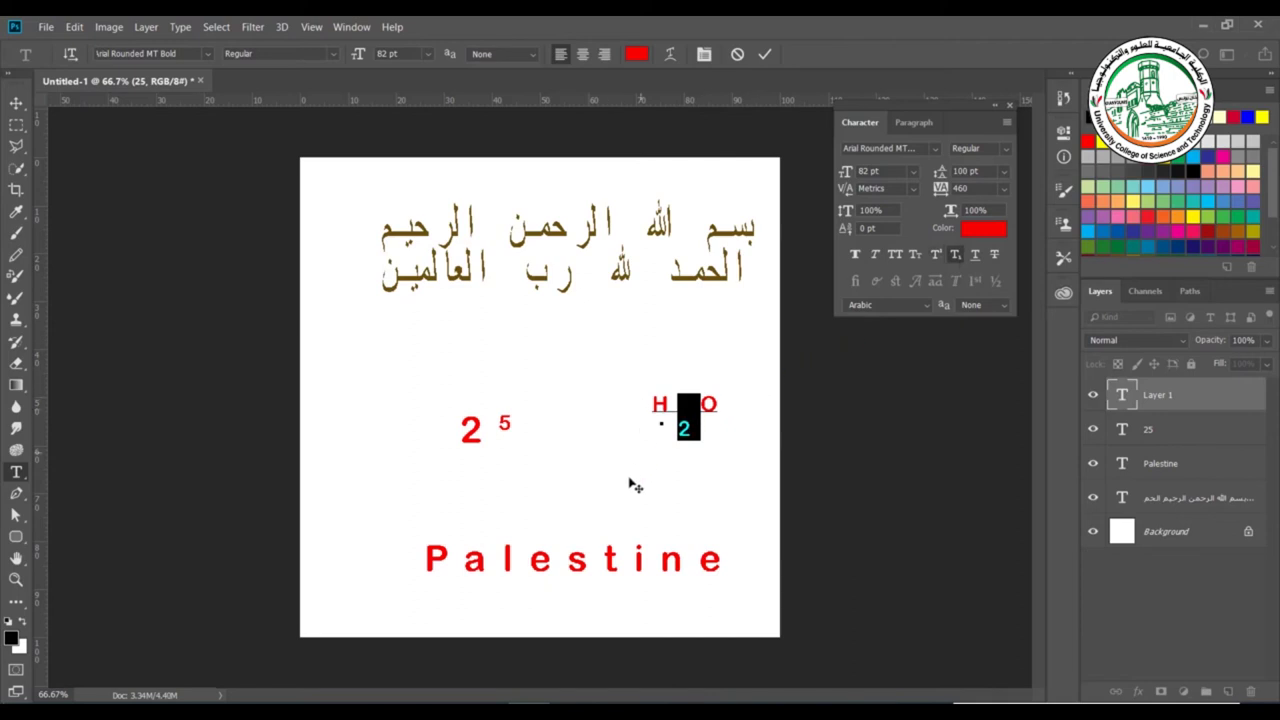
# Select the word Palestine, preview Underline on it and turn it off.
pyautogui.doubleClick(640, 558)
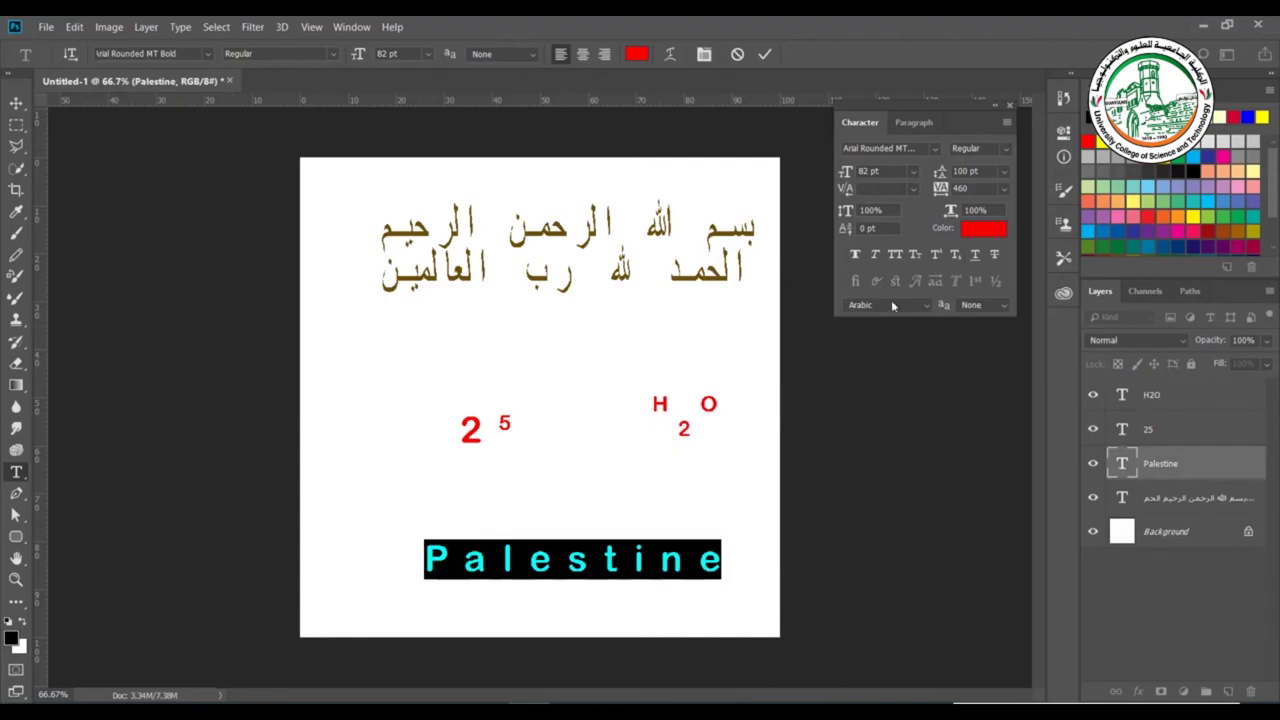
pyautogui.click(981, 258)
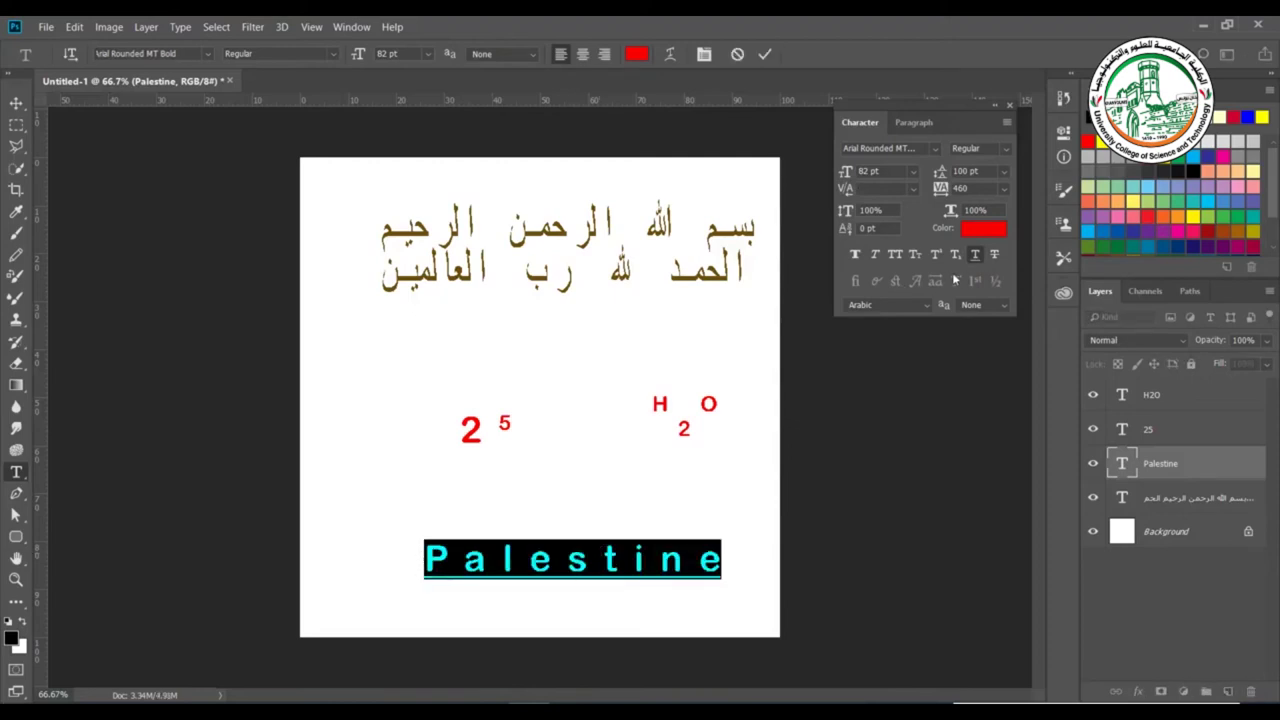
pyautogui.click(979, 256)
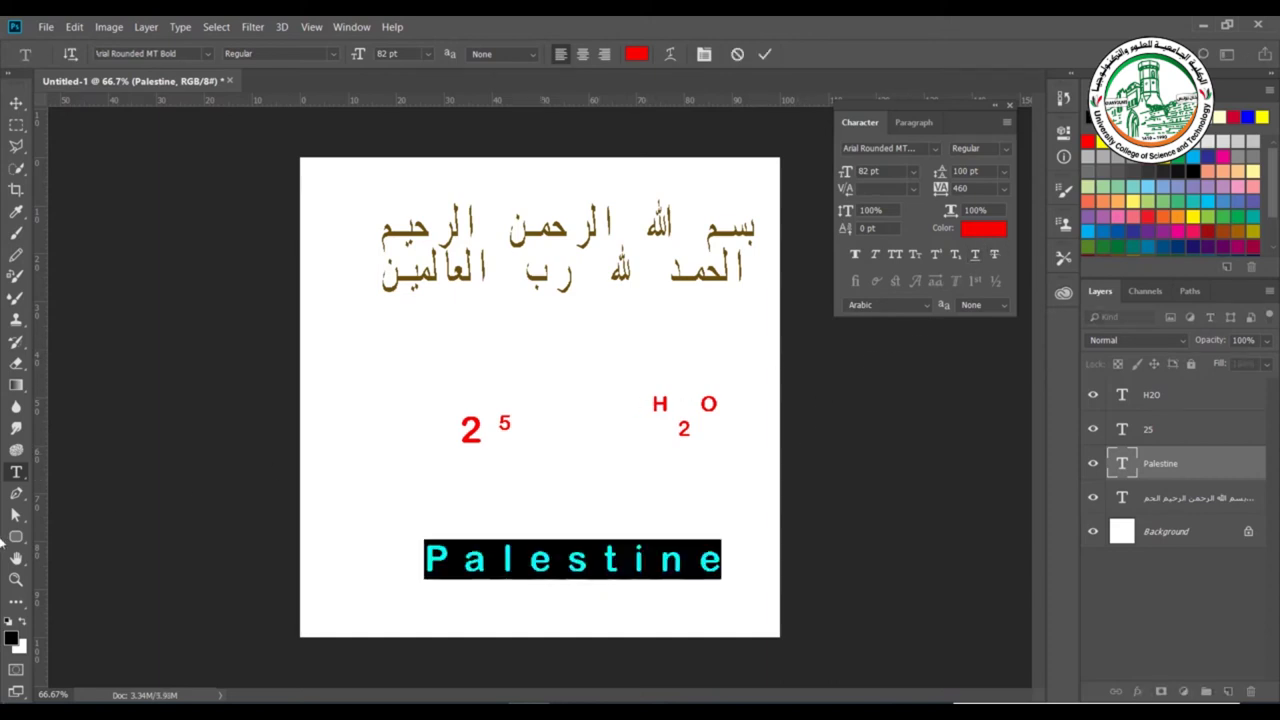
# Add the number text 012345 above the word Palestine and commit it.
pyautogui.click(518, 495)
pyautogui.write('012345')
pyautogui.hotkey('ctrl', 'Return')
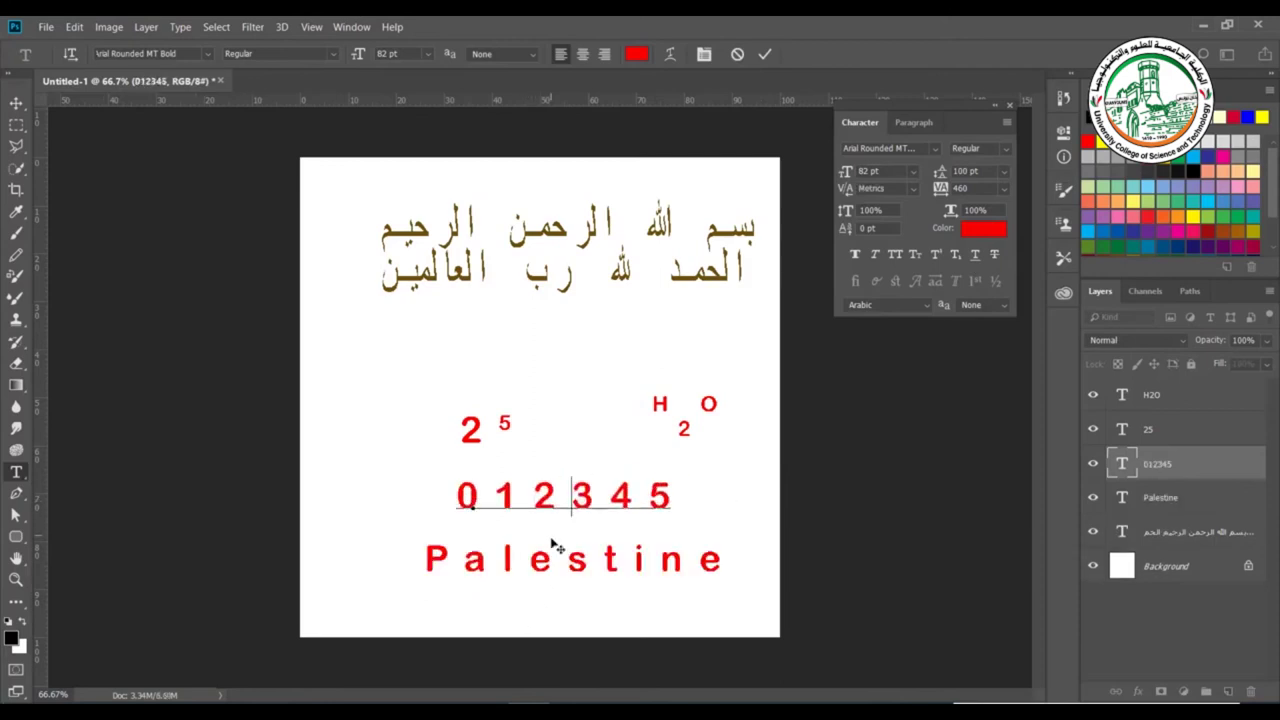
# Select the text 012345 and enable Middle Eastern Features in the language options.
pyautogui.doubleClick(551, 490)
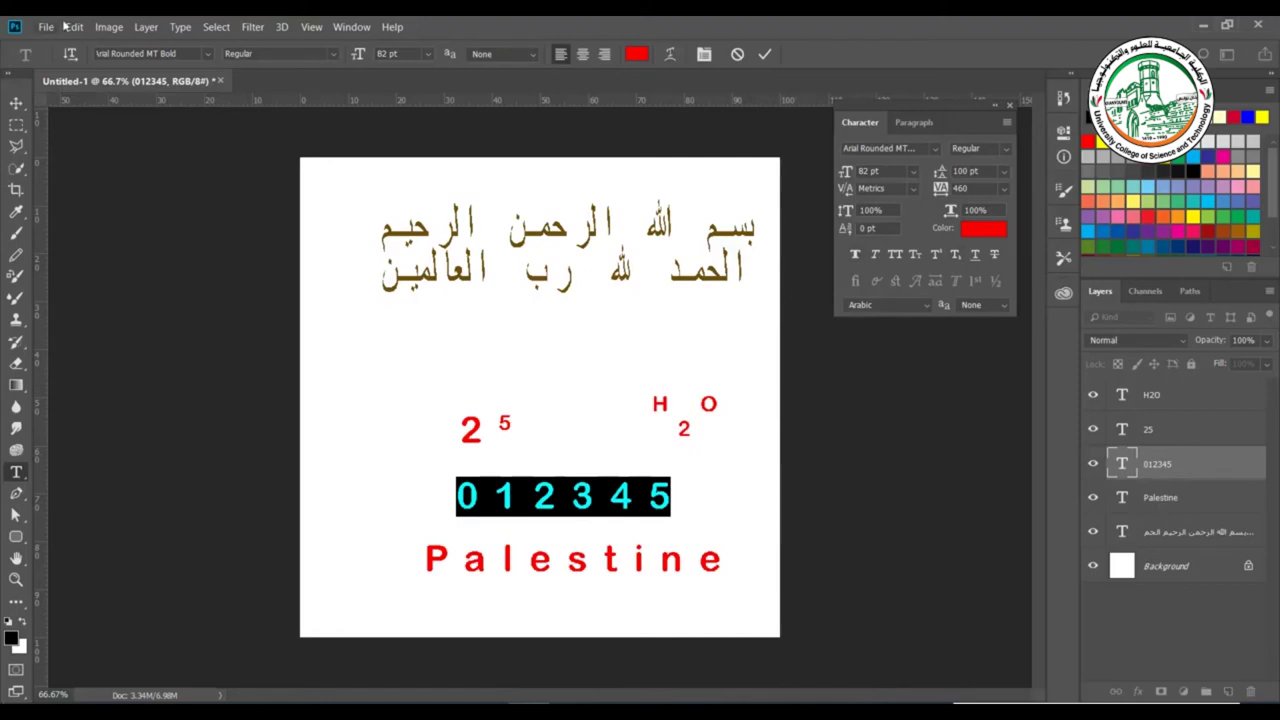
pyautogui.click(172, 34)
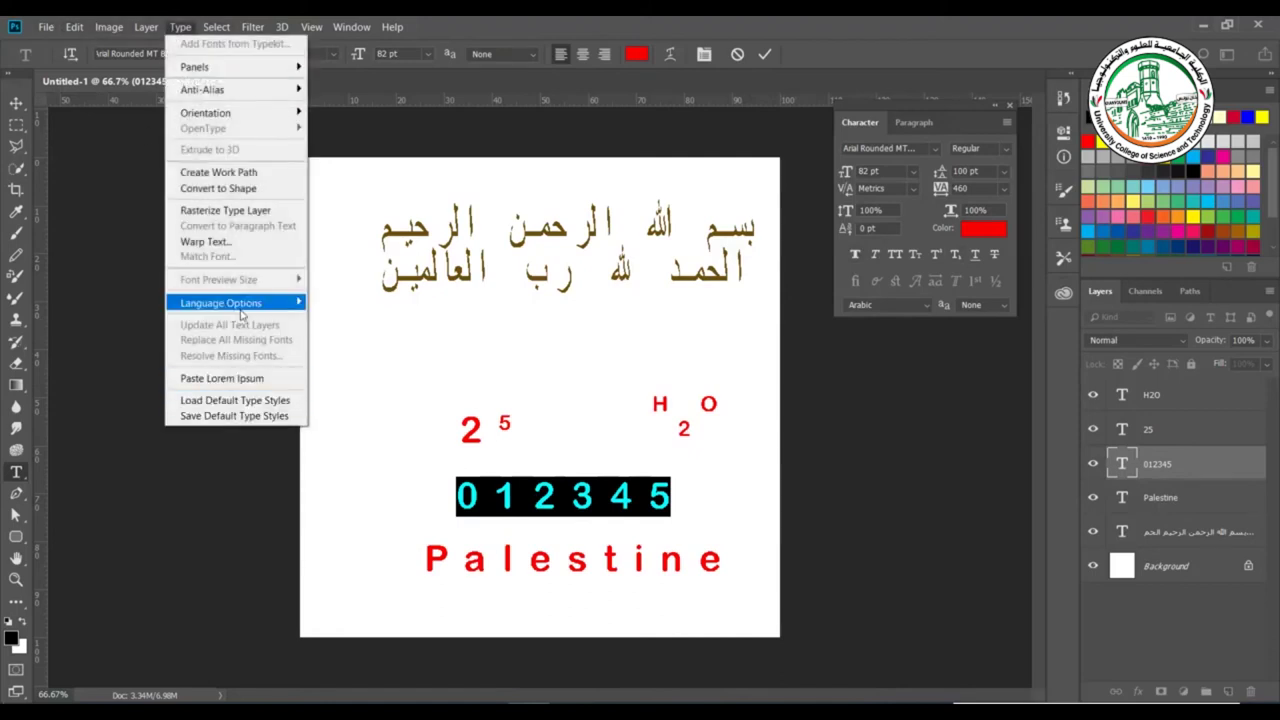
pyautogui.moveTo(262, 312)
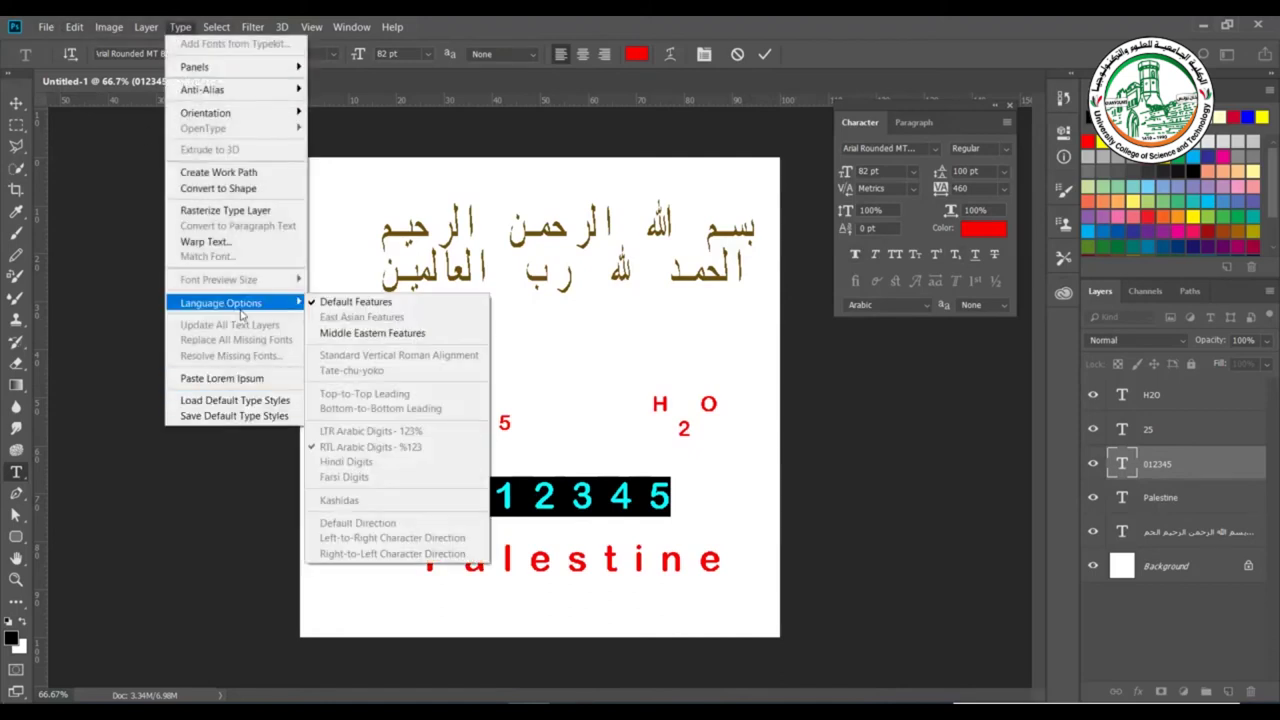
pyautogui.click(373, 341)
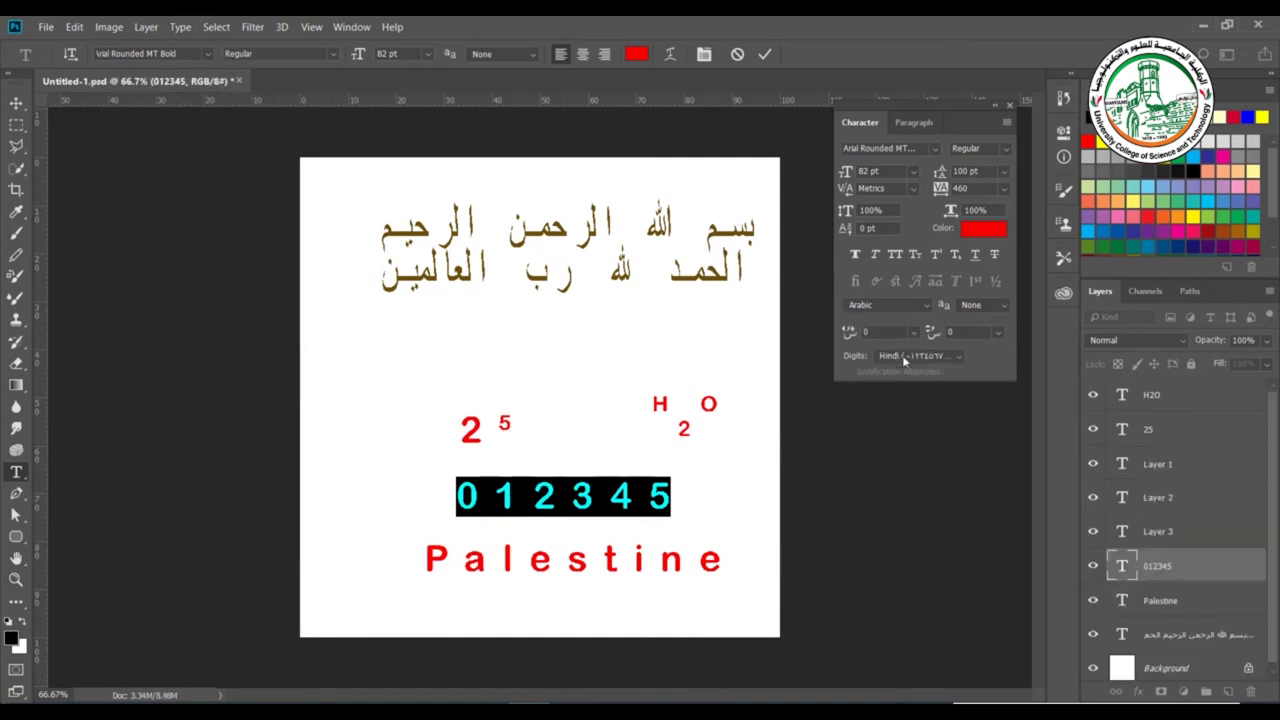
# Try the RTL Arabic digit style on the text 012345 and set its digits to Hindi.
pyautogui.click(910, 356)
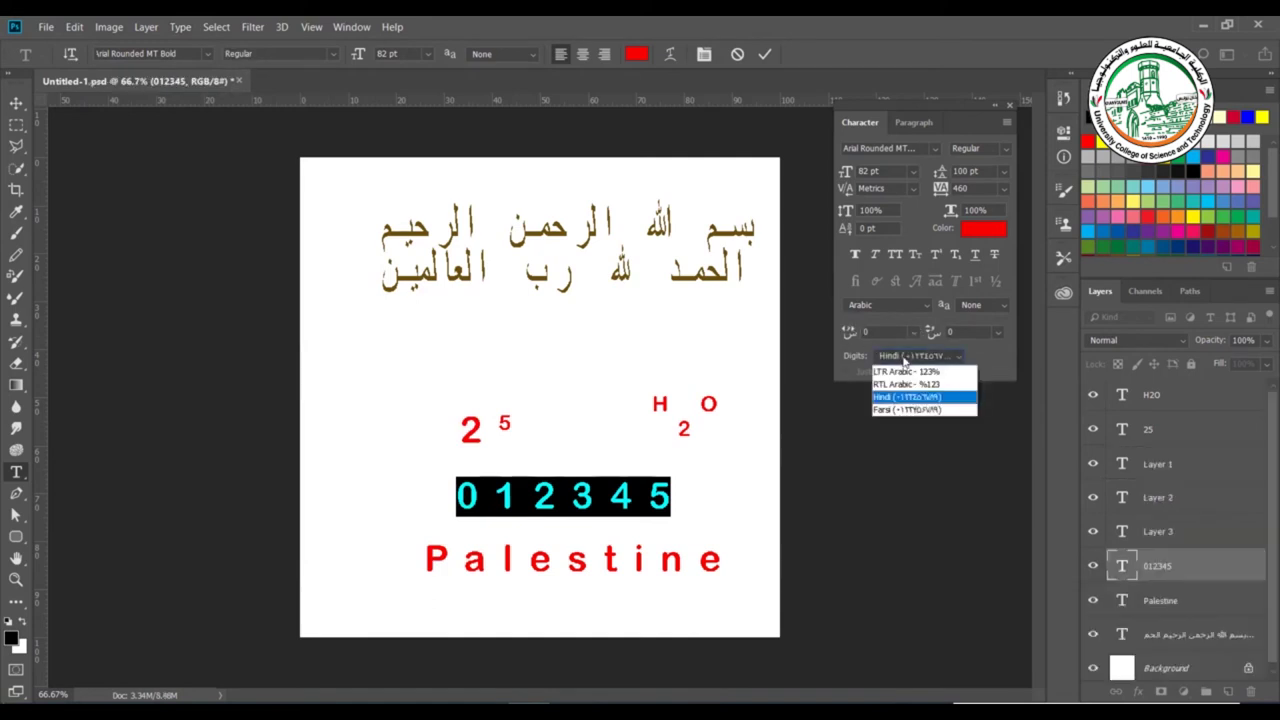
pyautogui.click(896, 399)
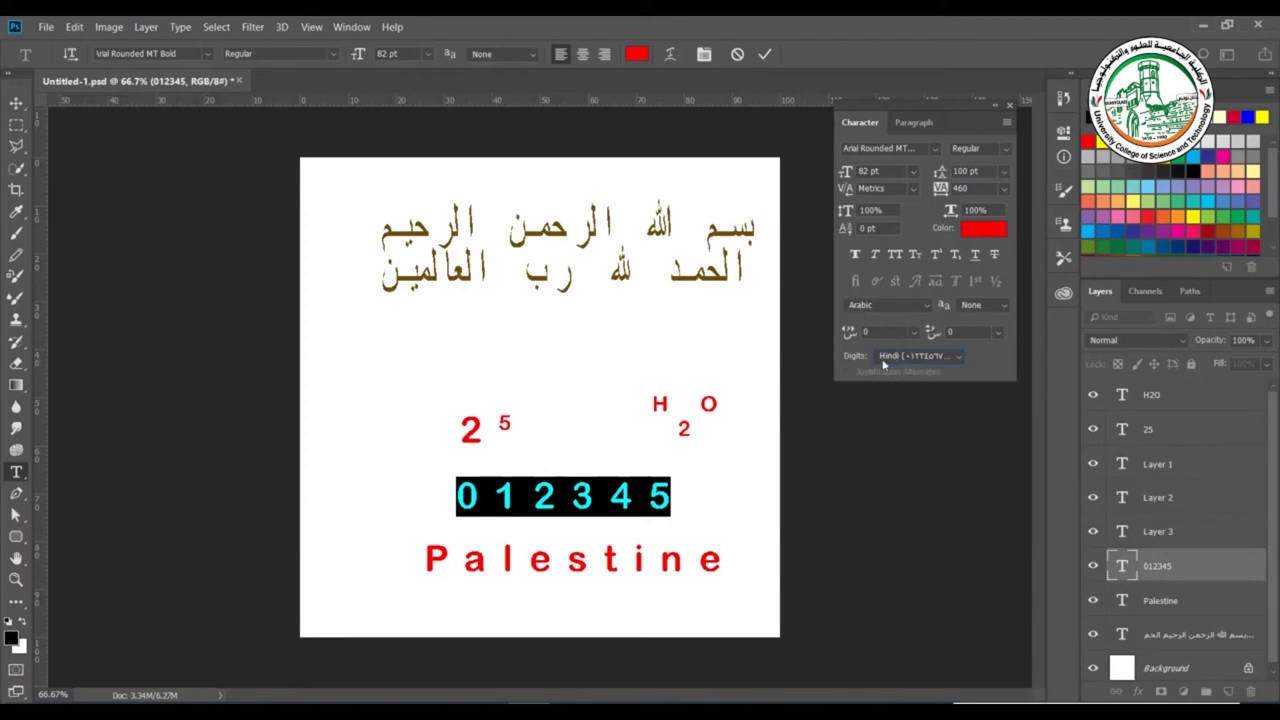
pyautogui.click(883, 364)
pyautogui.click(891, 385)
pyautogui.click(908, 362)
pyautogui.click(897, 396)
# Change the font of the selected 012345 text to Arial.
pyautogui.click(919, 152)
pyautogui.click(934, 150)
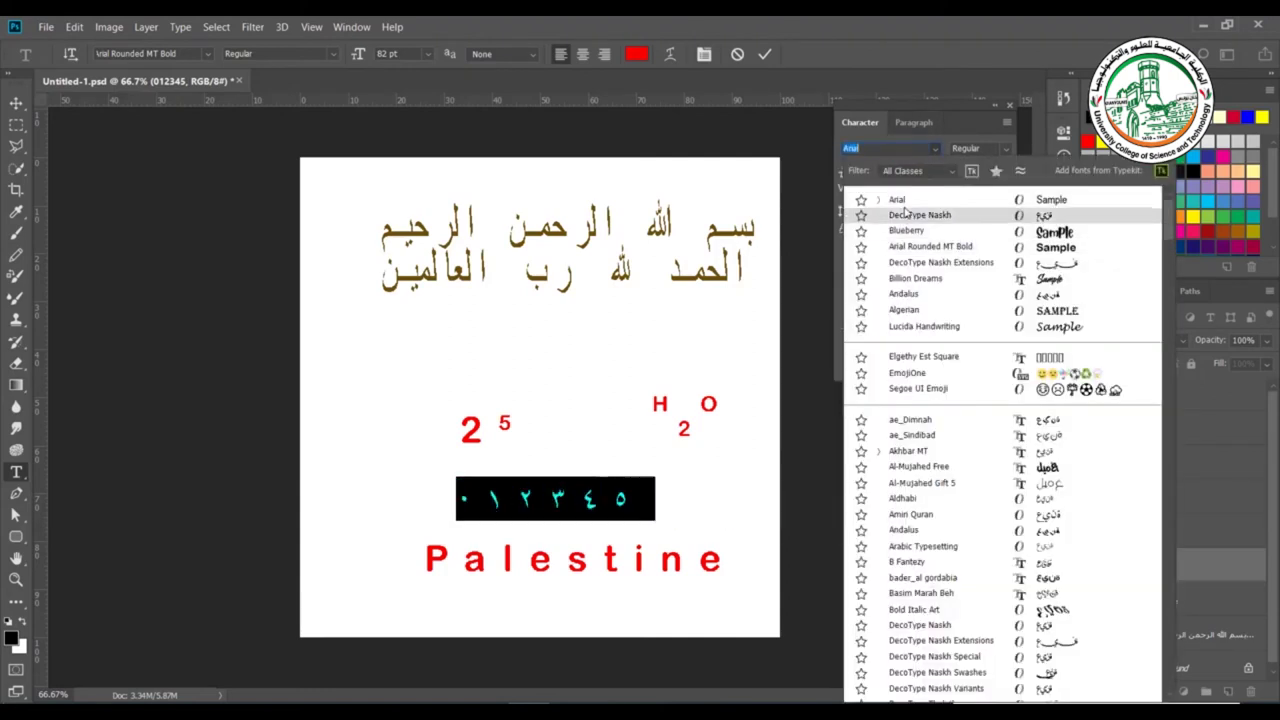
pyautogui.click(904, 206)
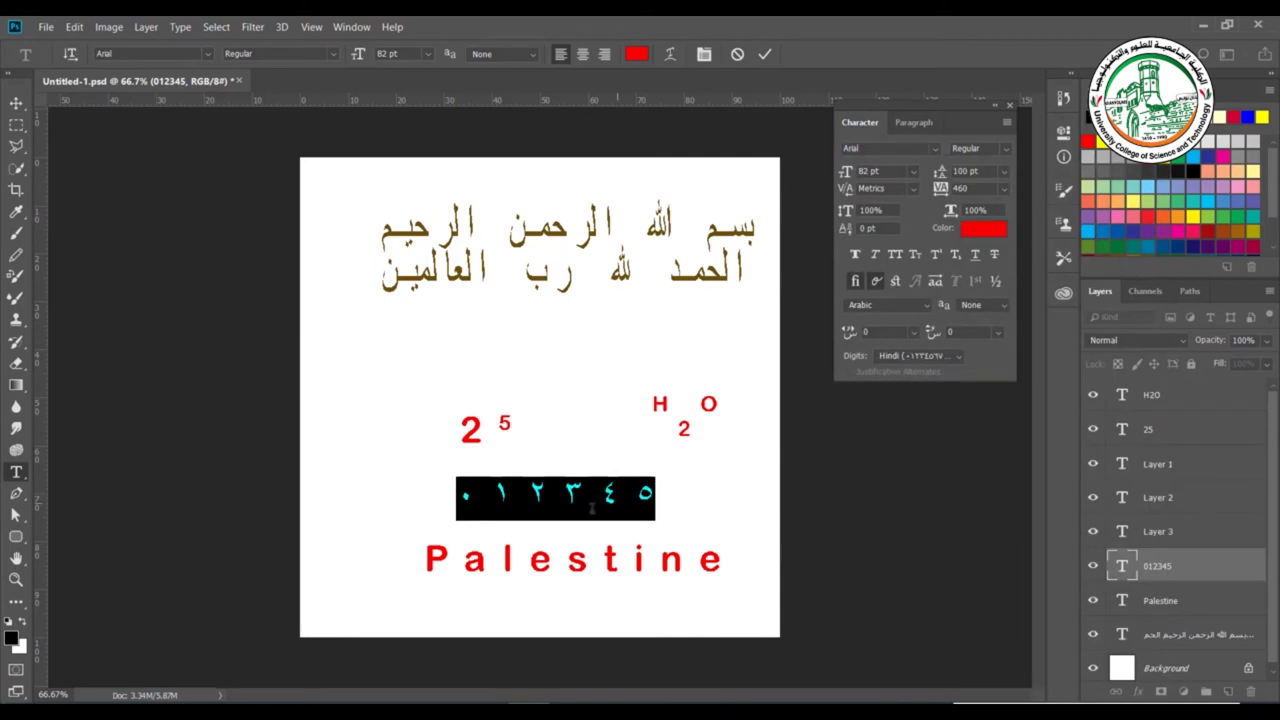
# Try the RTL Arabic, Hindi and Farsi digit styles on the selected 012345 text, ending with RTL Arabic.
pyautogui.click(958, 356)
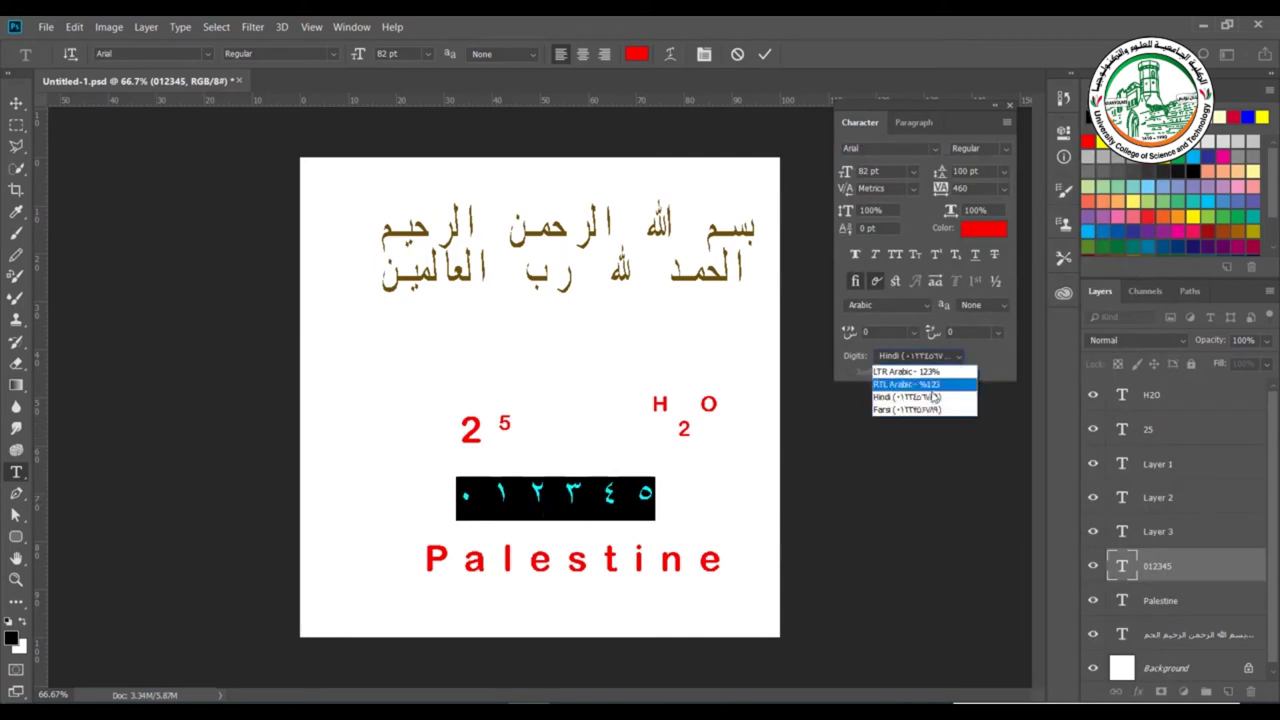
pyautogui.click(922, 381)
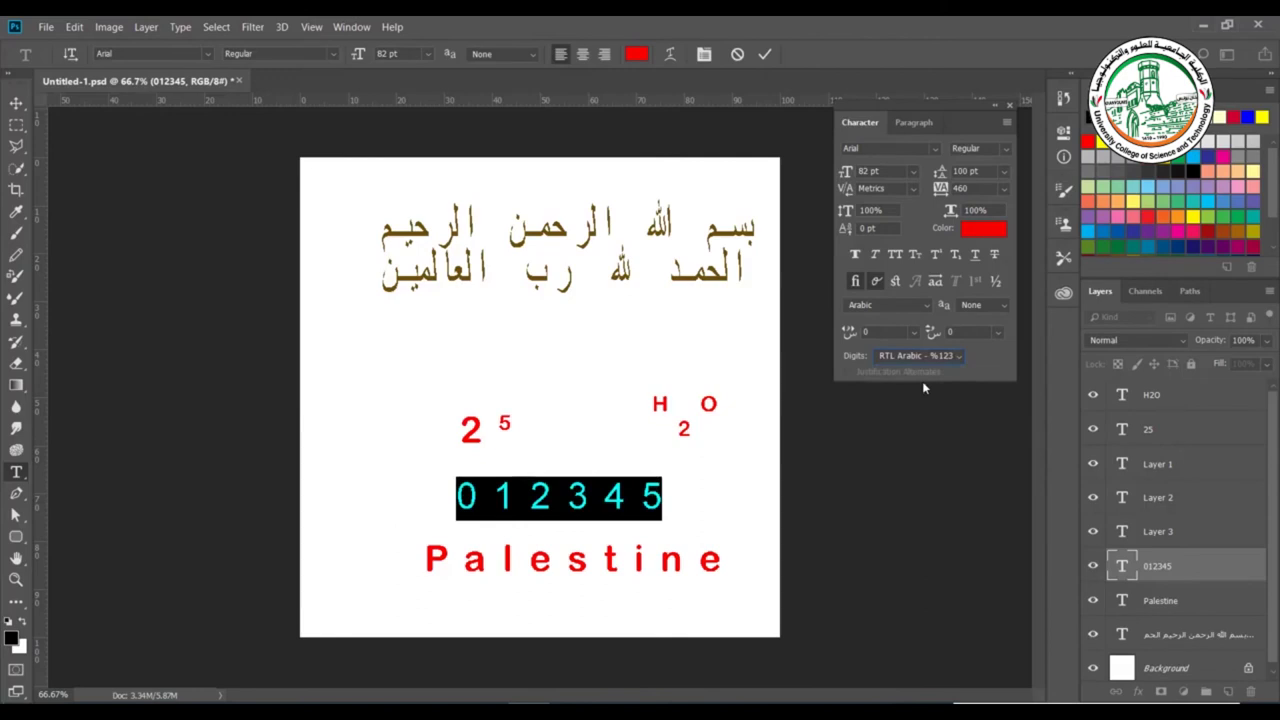
pyautogui.click(927, 359)
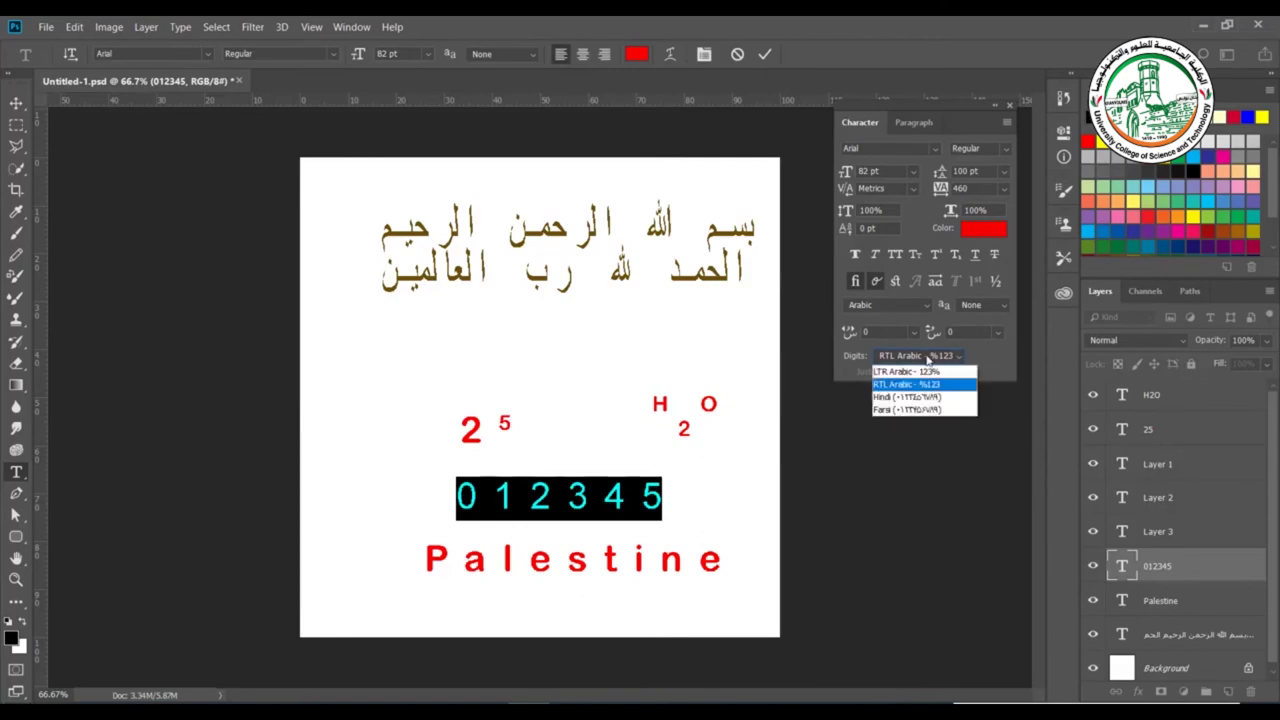
pyautogui.click(926, 392)
pyautogui.click(925, 357)
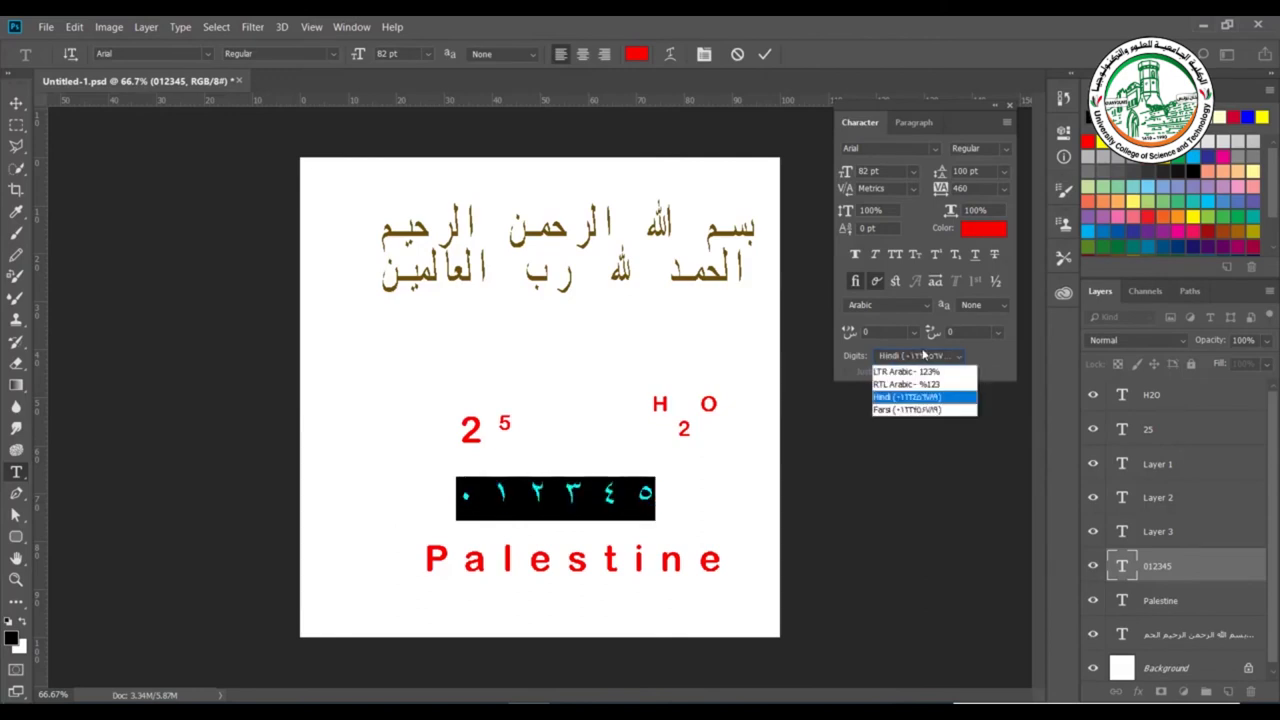
pyautogui.click(925, 403)
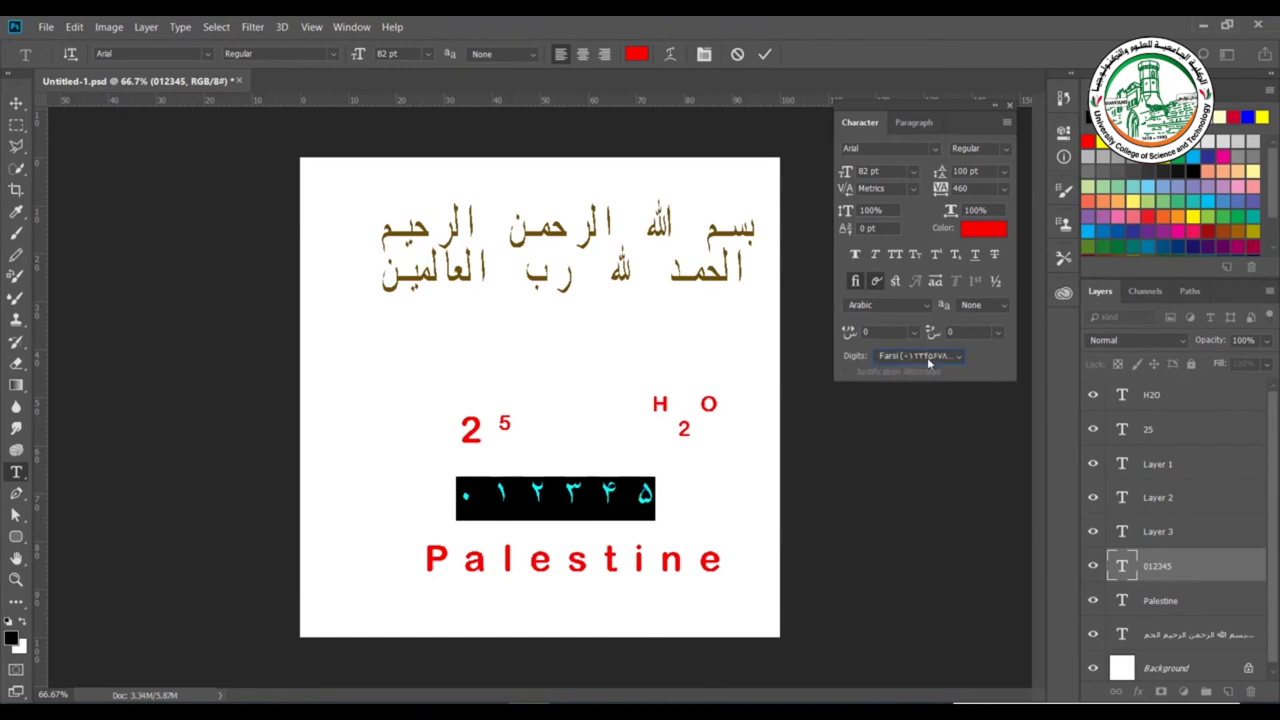
pyautogui.click(927, 357)
pyautogui.press('Escape')
pyautogui.press('Down')
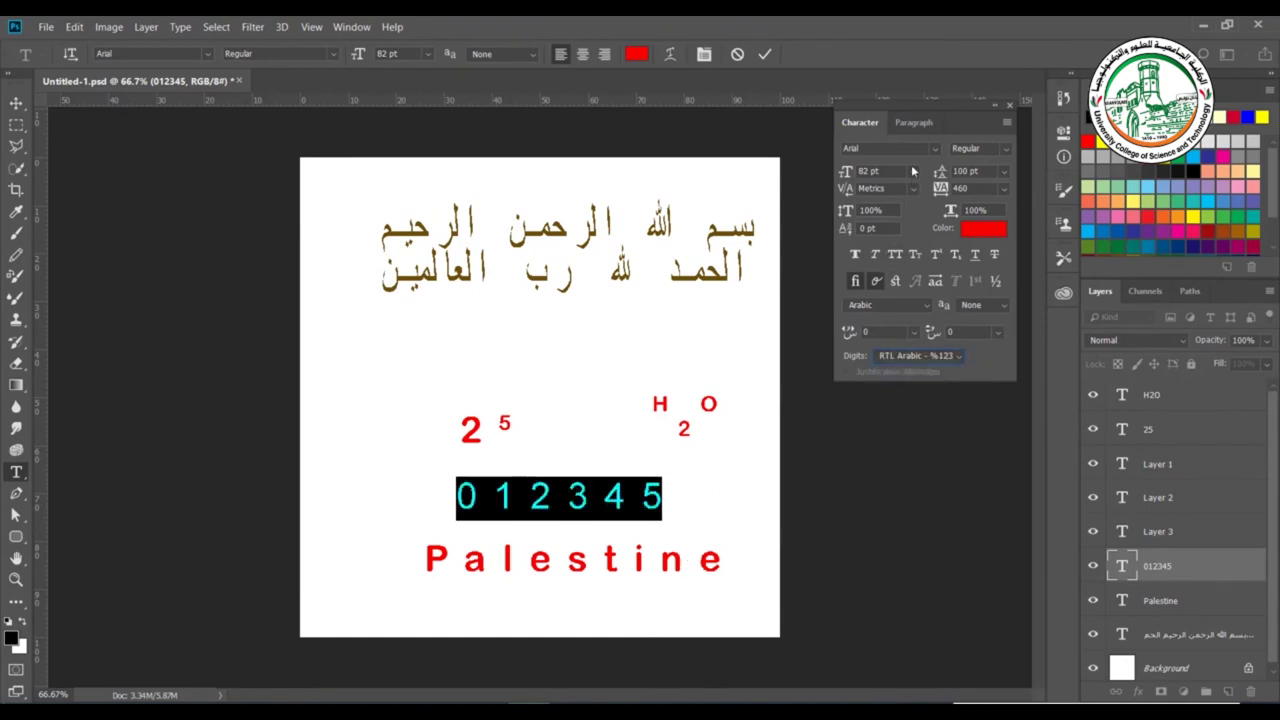
# Select the whole two-line Arabic text and try centre and right paragraph alignment on it.
pyautogui.click(916, 123)
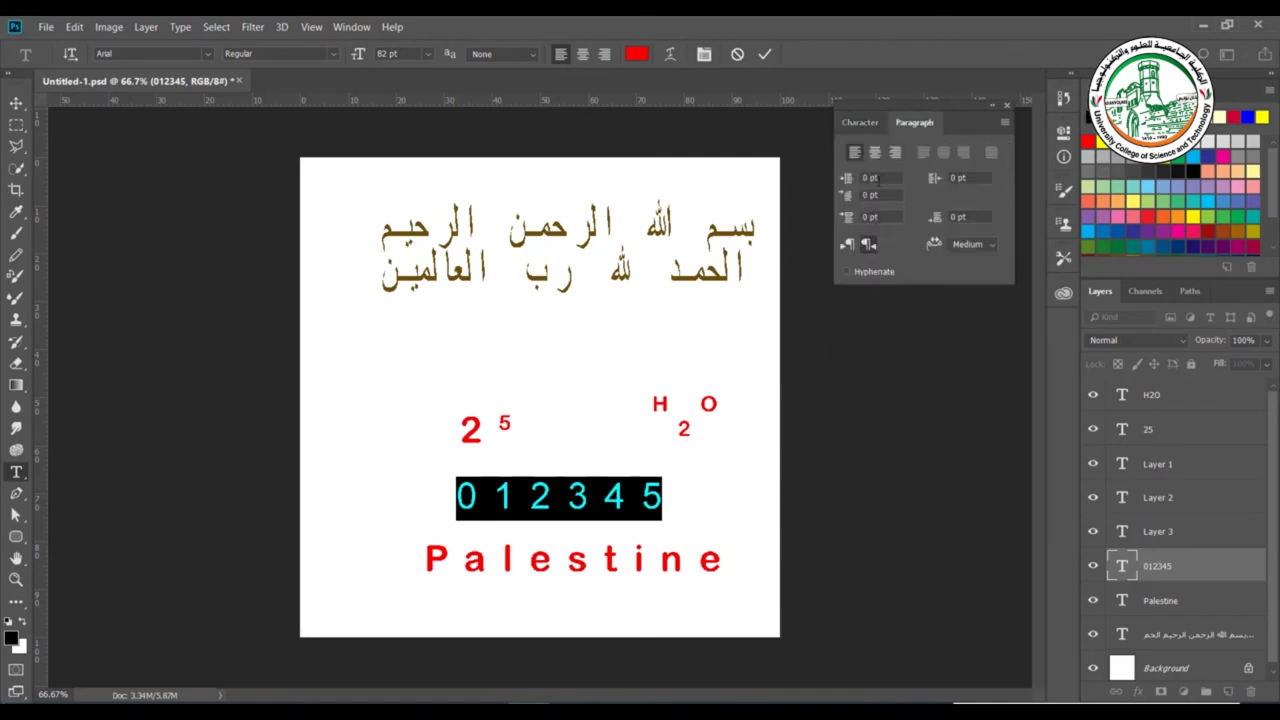
pyautogui.click(599, 231)
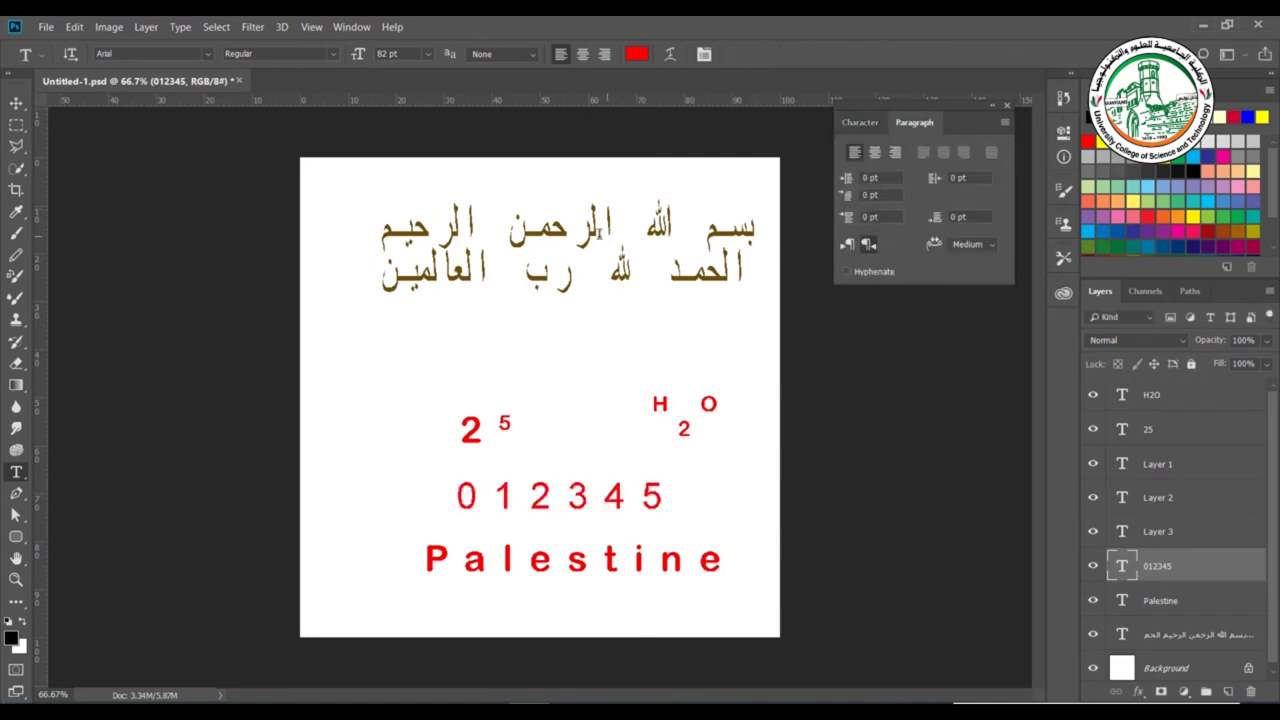
pyautogui.hotkey('ctrl', 'a')
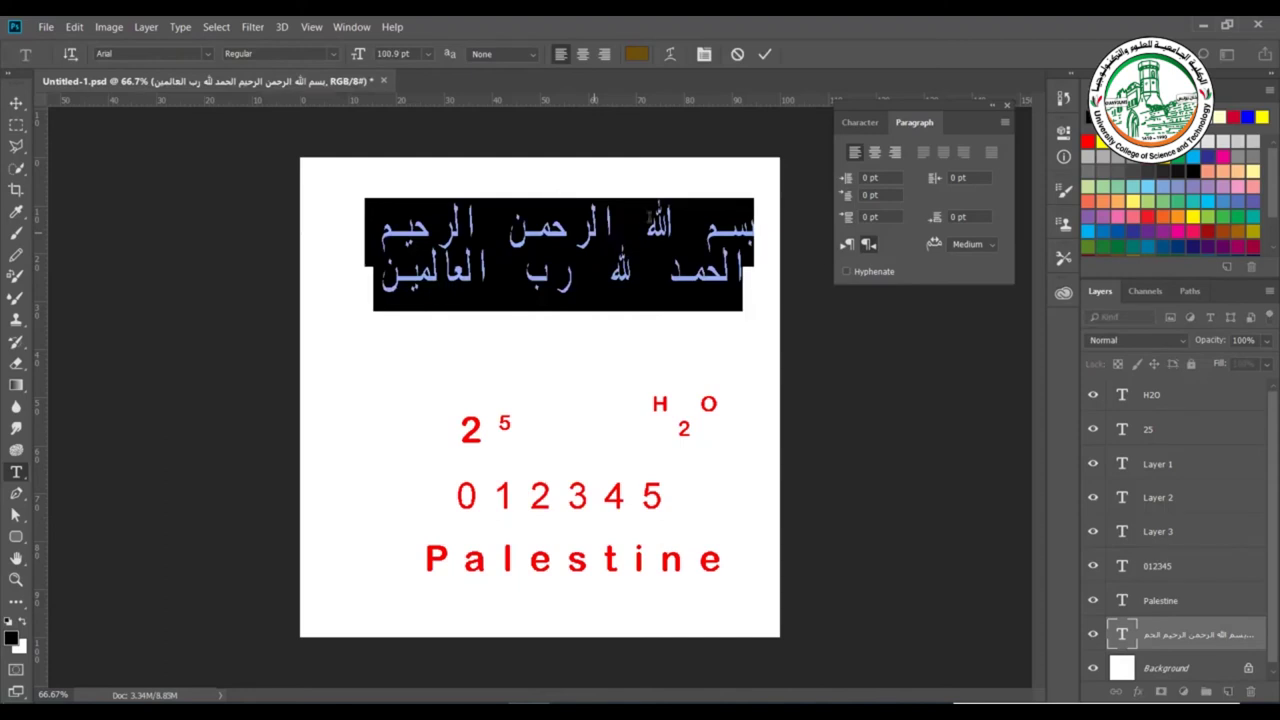
pyautogui.click(873, 153)
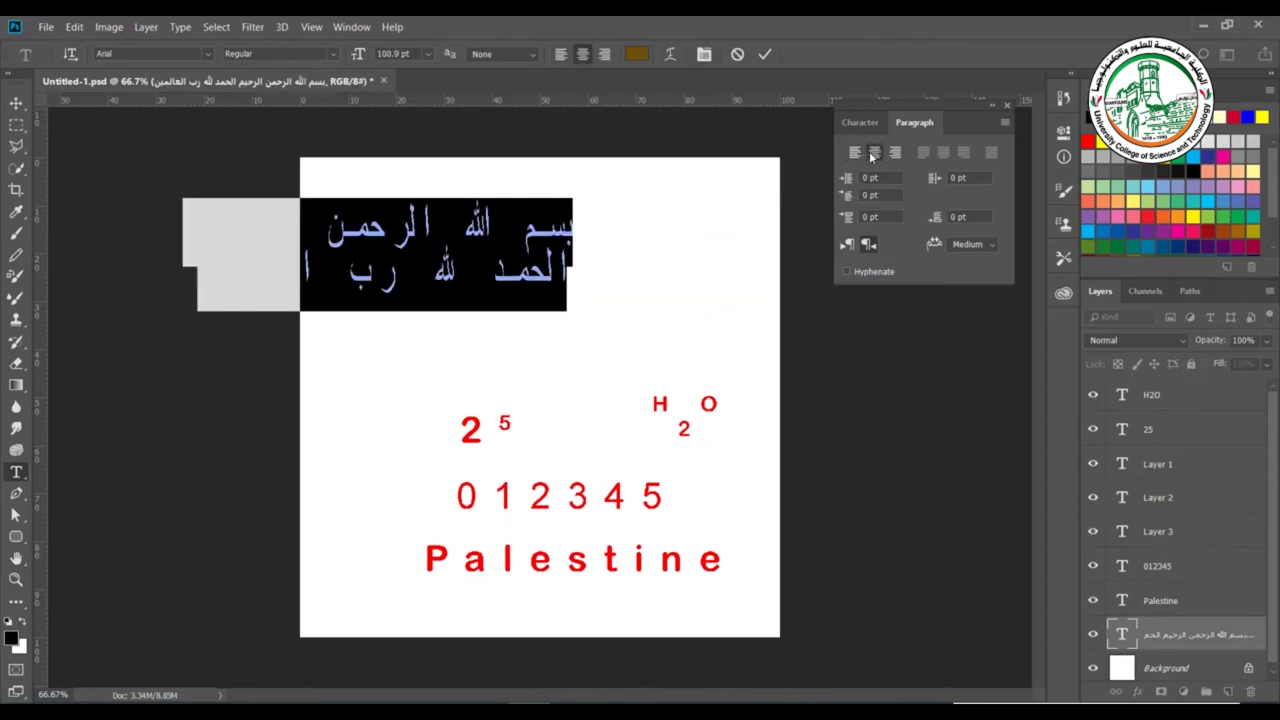
pyautogui.click(895, 152)
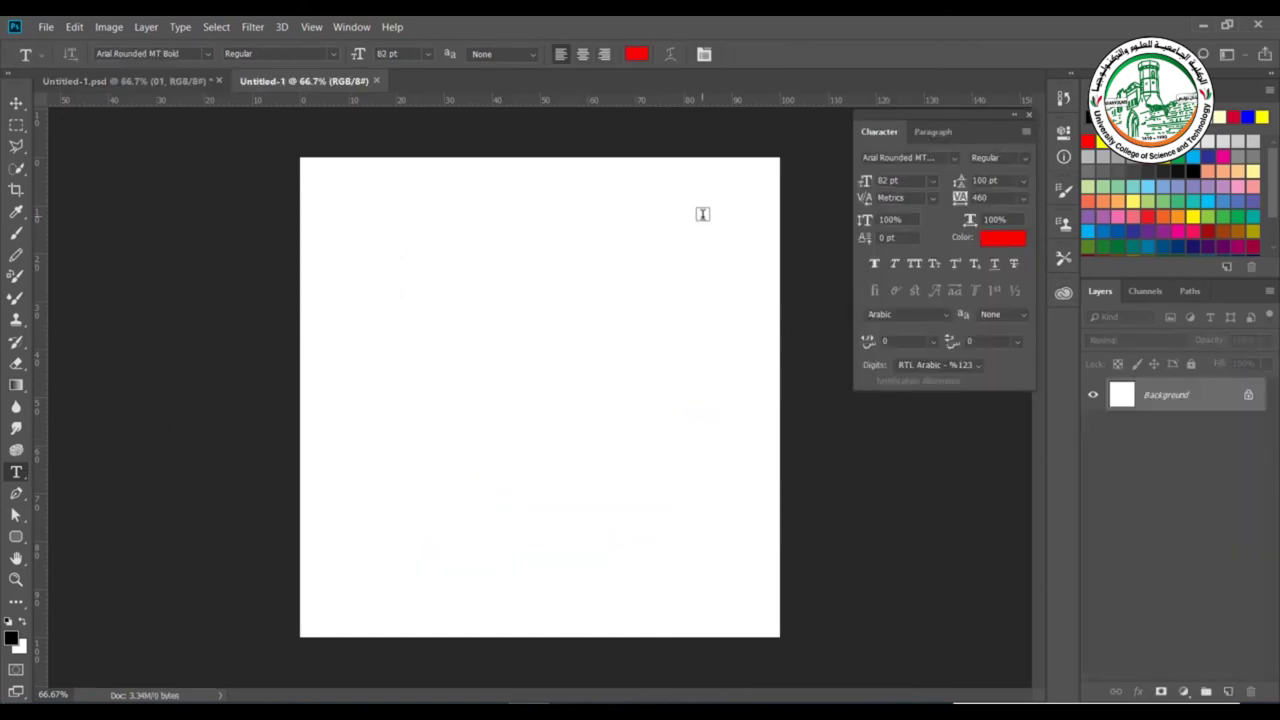
# Enter بسم الله الرحمن الرحيم الحمد لله رب العالمين in a paragraph text box on the blank canvas, enlarging the box to fit.
pyautogui.moveTo(703, 214); pyautogui.dragTo(371, 374)
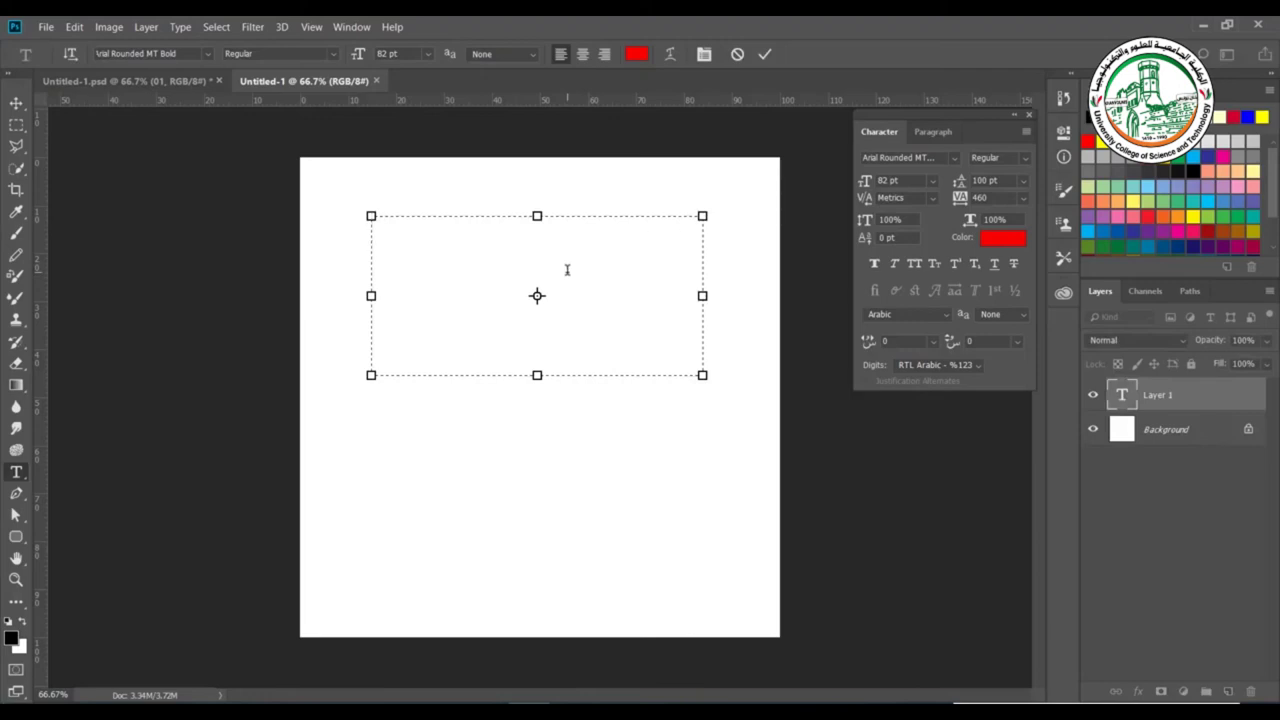
pyautogui.write('بسم')
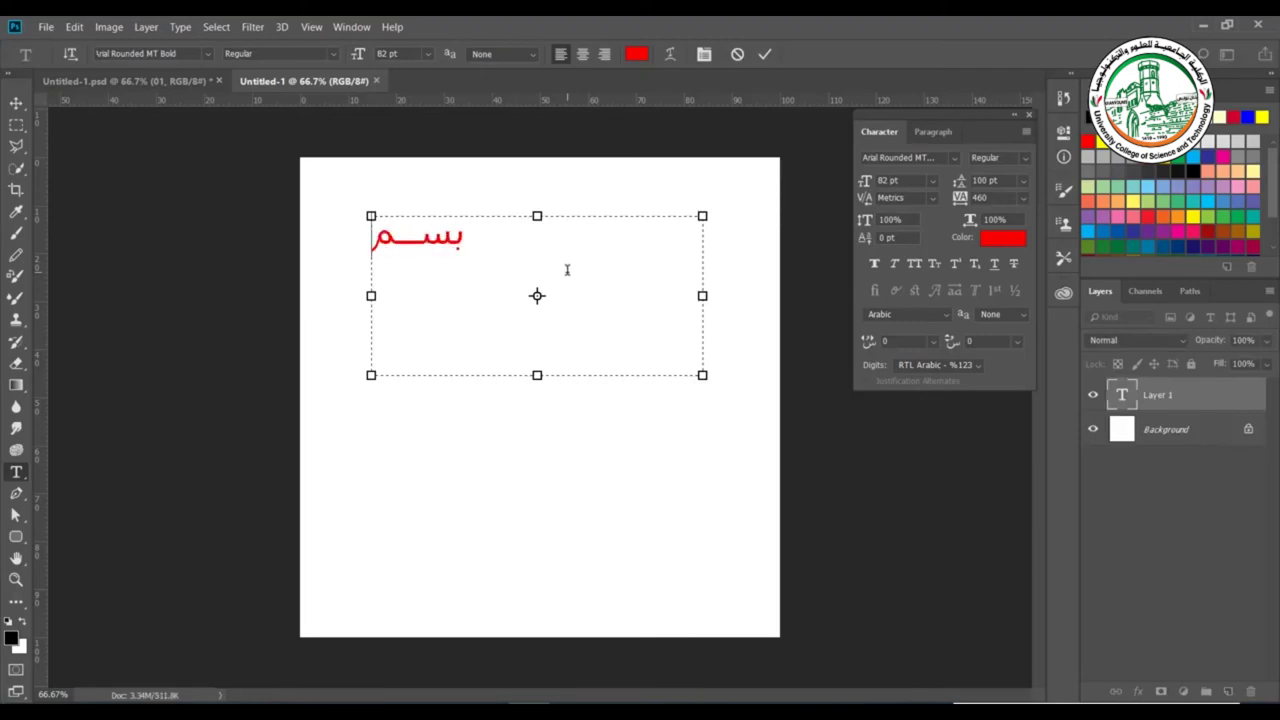
pyautogui.write(' الله الرحم')
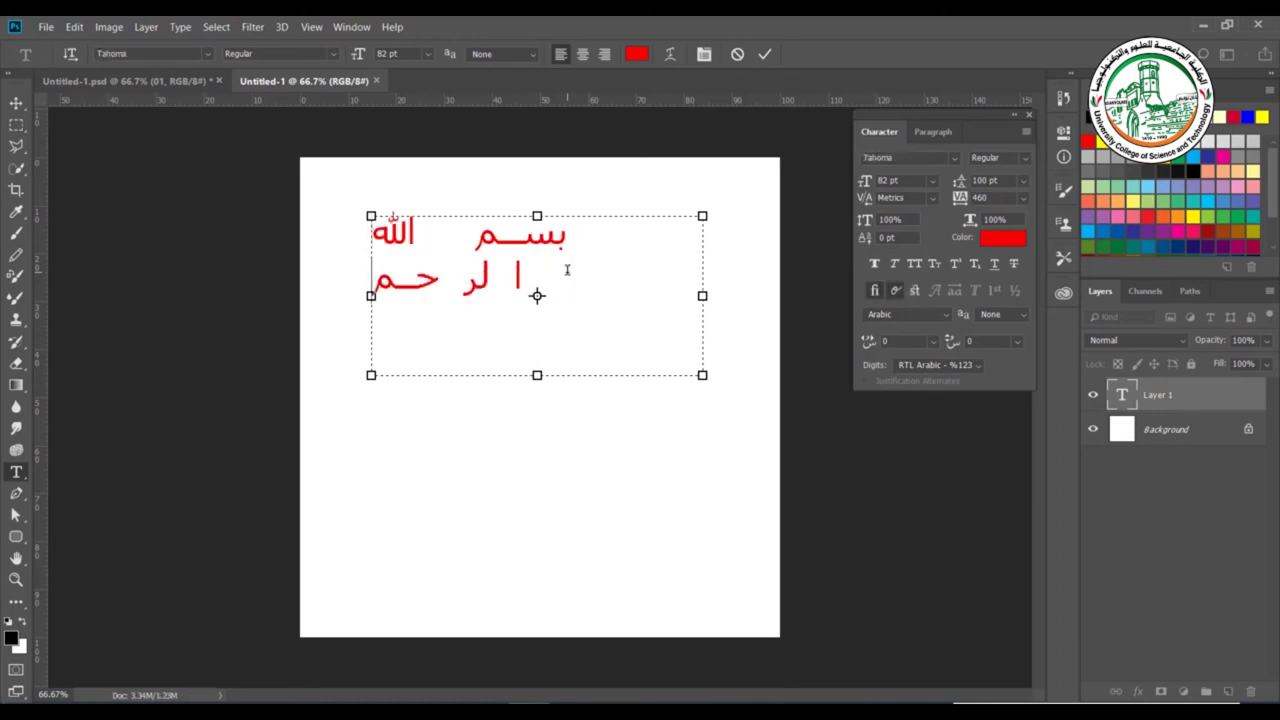
pyautogui.write('ن الرحيم')
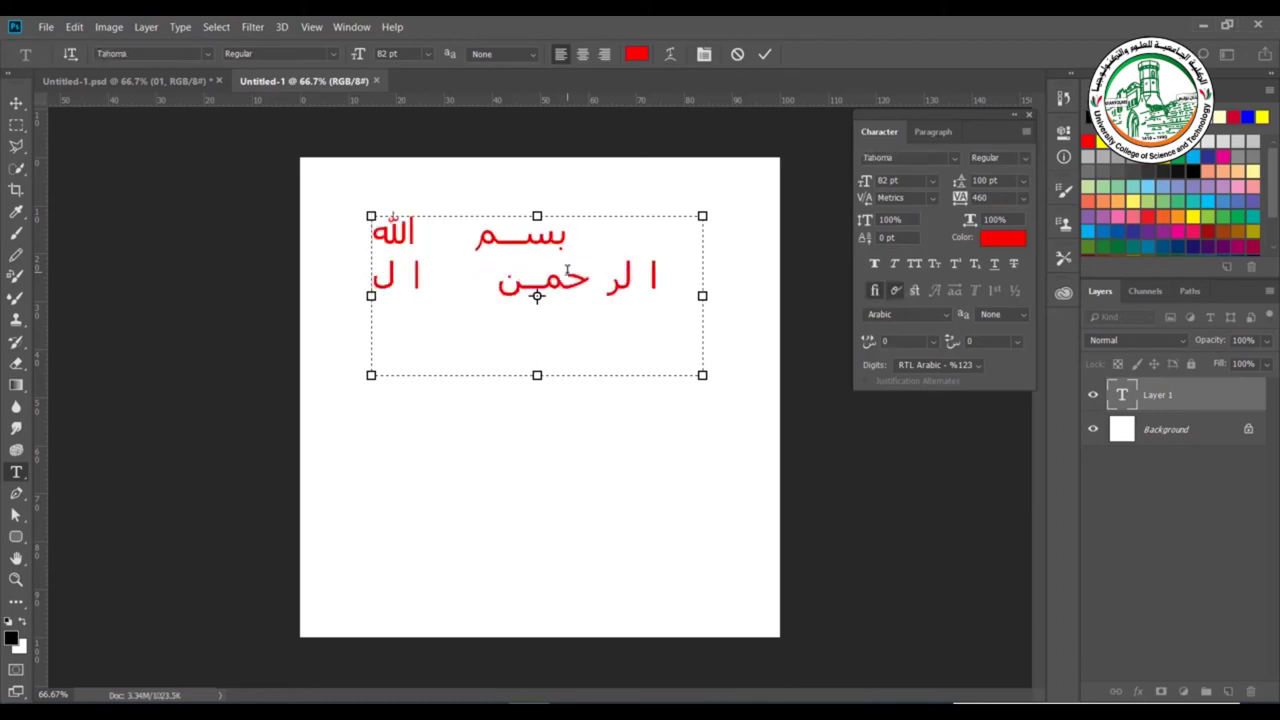
pyautogui.write(' الحم')
pyautogui.press('BackSpace')
pyautogui.press('BackSpace')
pyautogui.press('BackSpace')
pyautogui.press('BackSpace')
pyautogui.press('BackSpace')
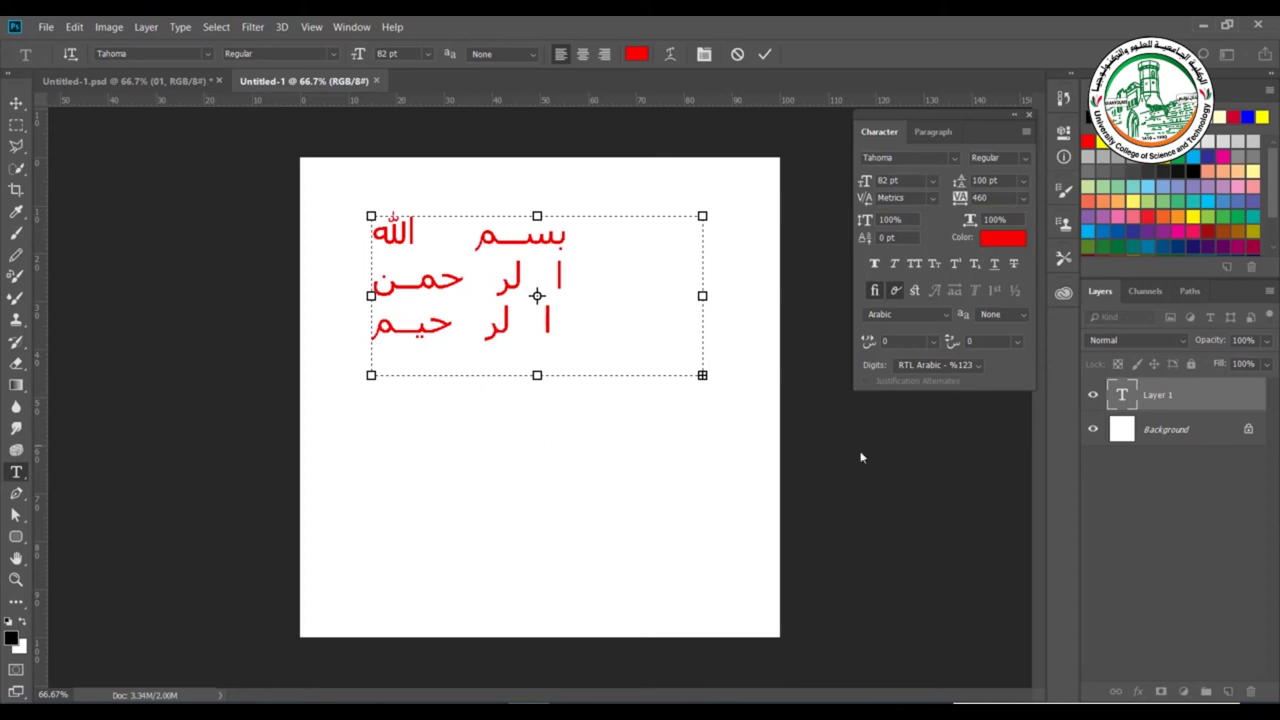
pyautogui.moveTo(702, 375); pyautogui.dragTo(735, 494)
# Right-align all the text in the box and set its font size to 43 pt.
pyautogui.click(484, 289)
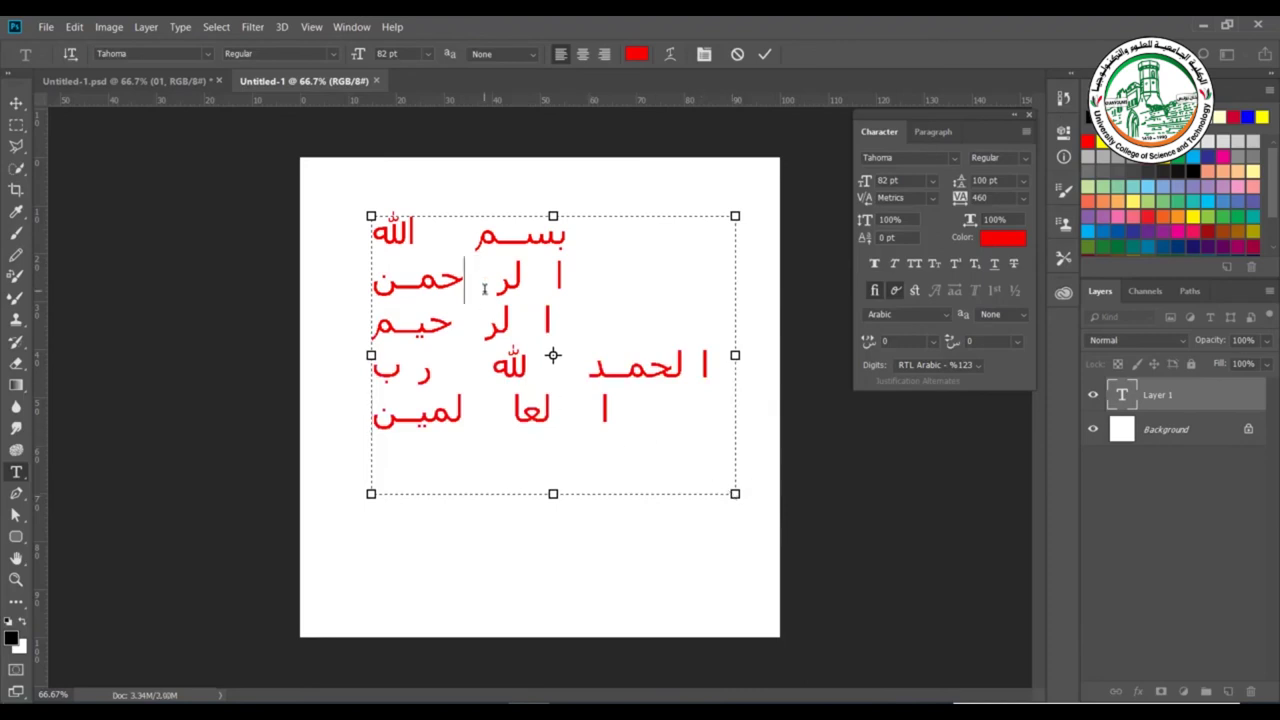
pyautogui.hotkey('ctrl', 'a')
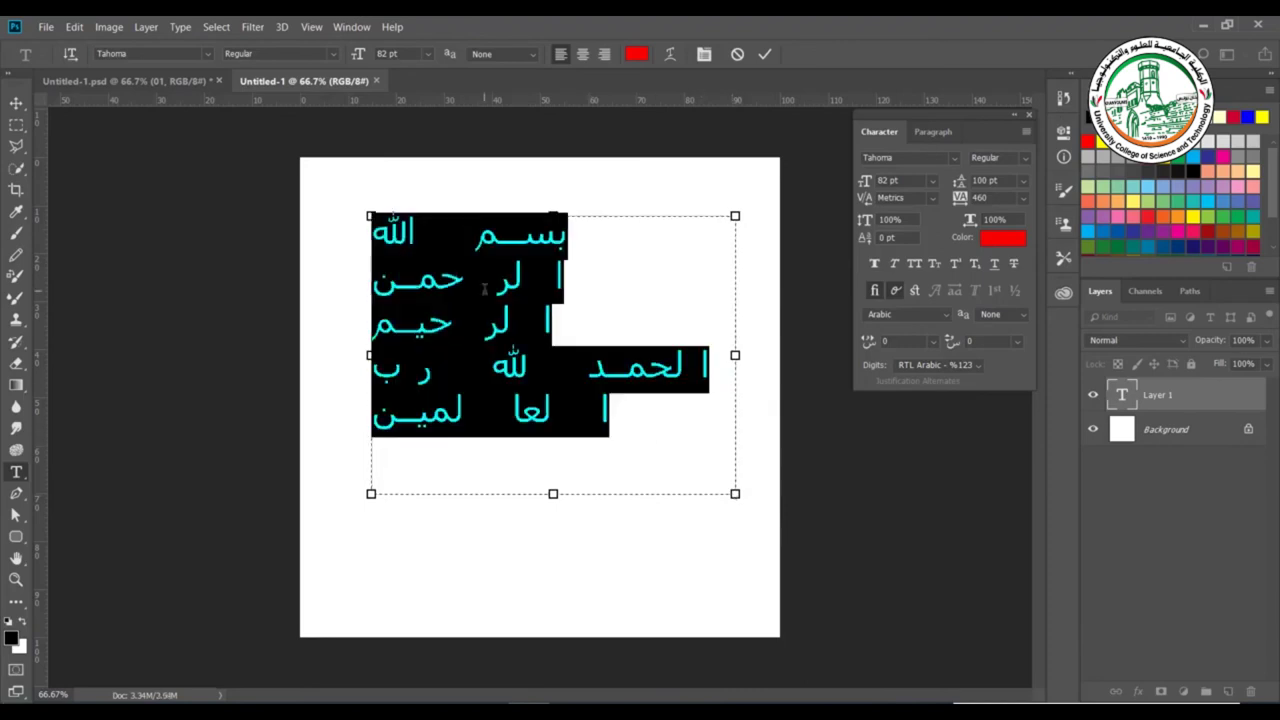
pyautogui.click(933, 131)
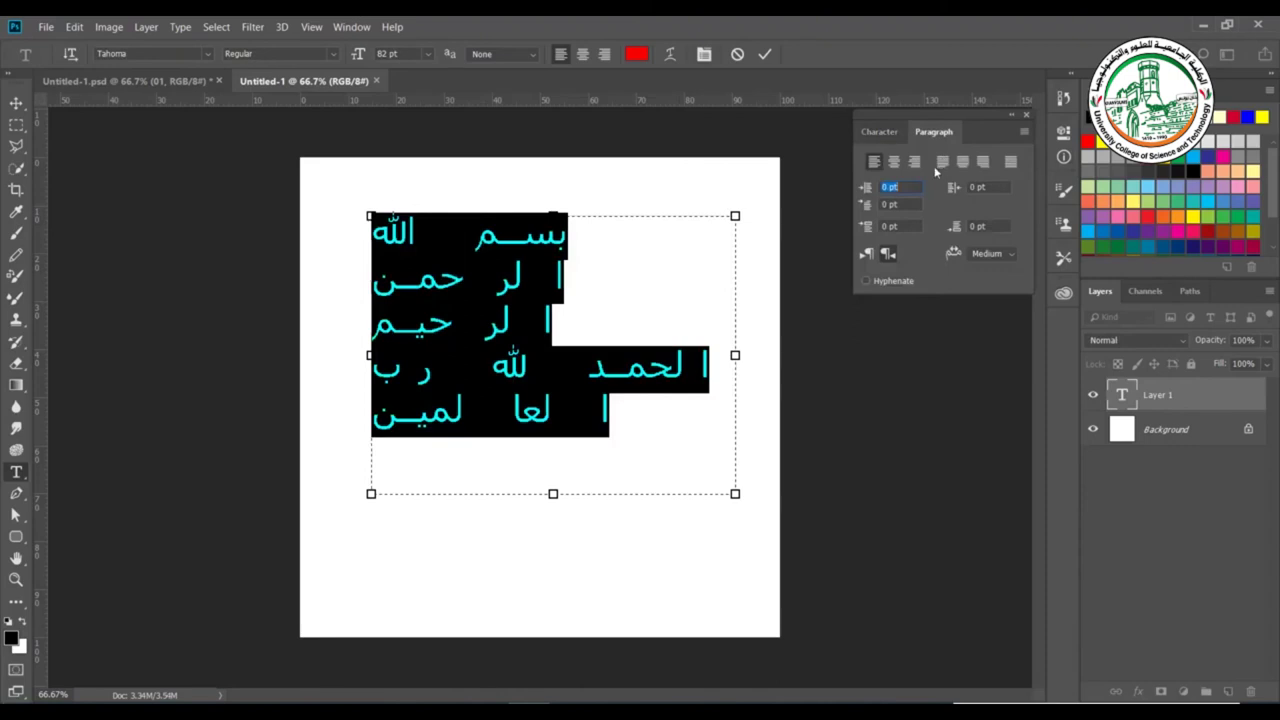
pyautogui.click(914, 161)
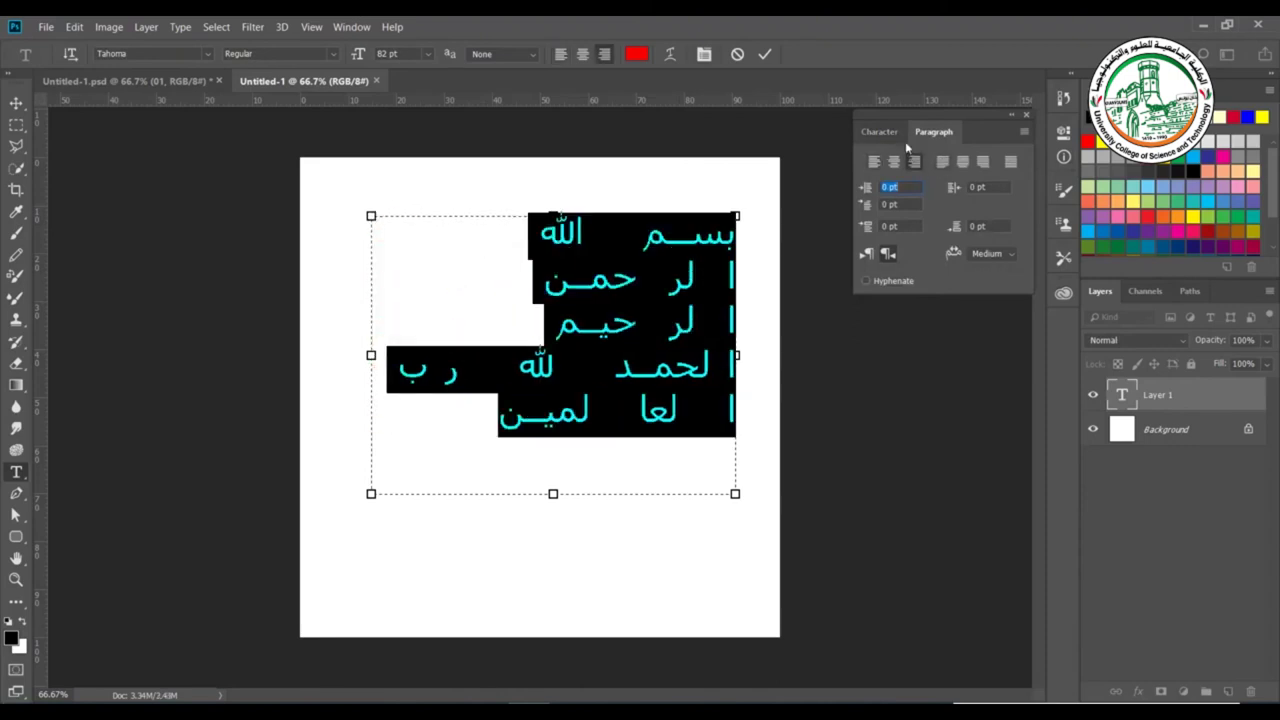
pyautogui.click(890, 133)
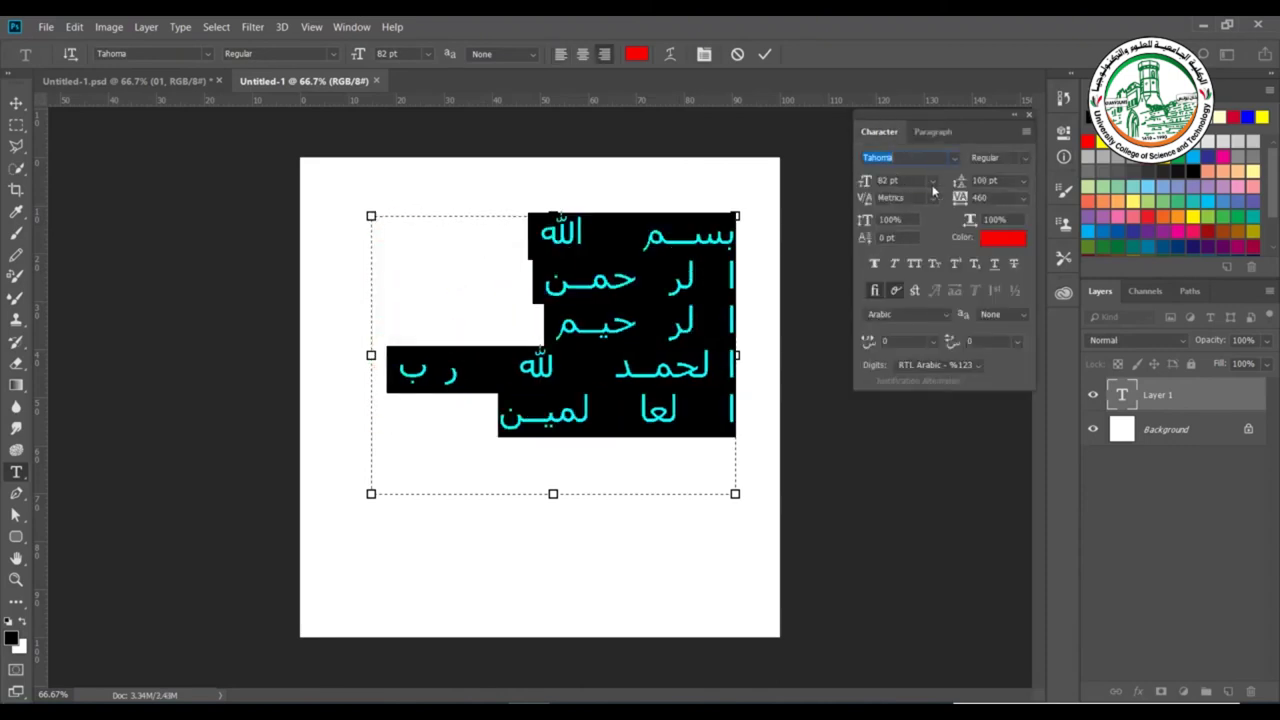
pyautogui.moveTo(868, 186); pyautogui.dragTo(855, 200)
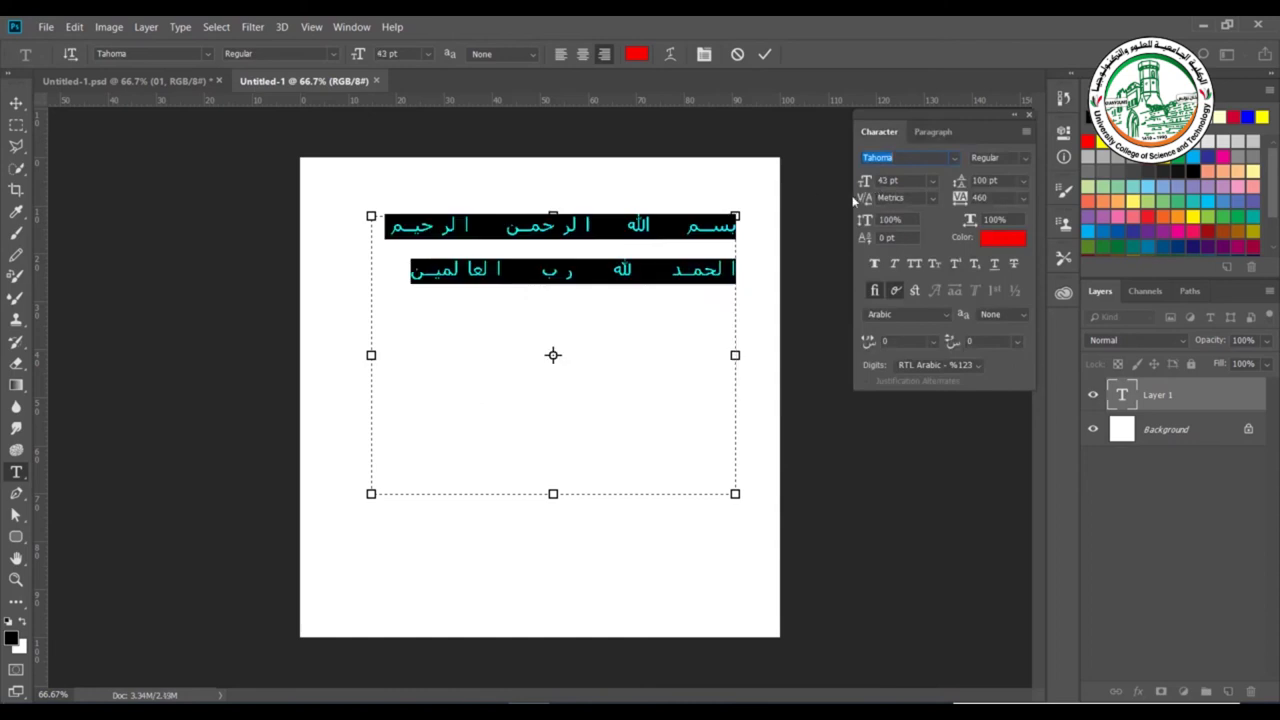
# Centre the paragraph text, shorten its box to fit the two lines and commit it.
pyautogui.click(932, 132)
pyautogui.click(893, 161)
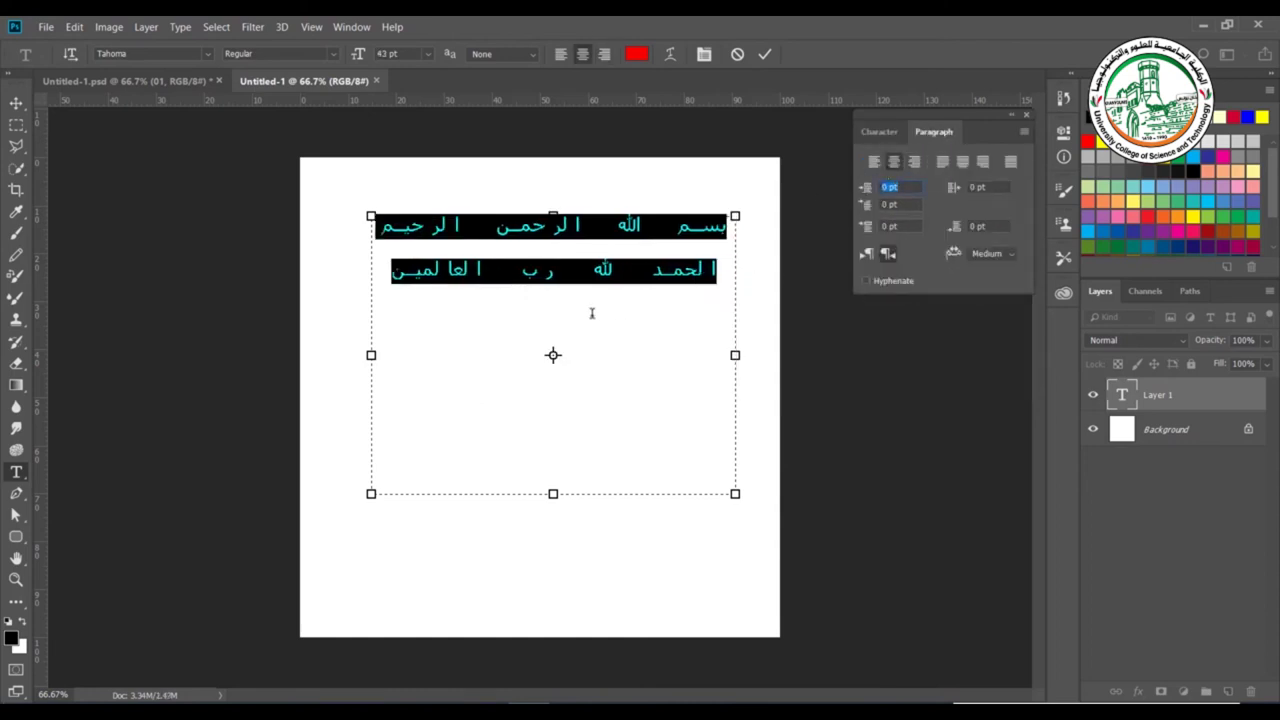
pyautogui.moveTo(553, 494); pyautogui.dragTo(553, 301)
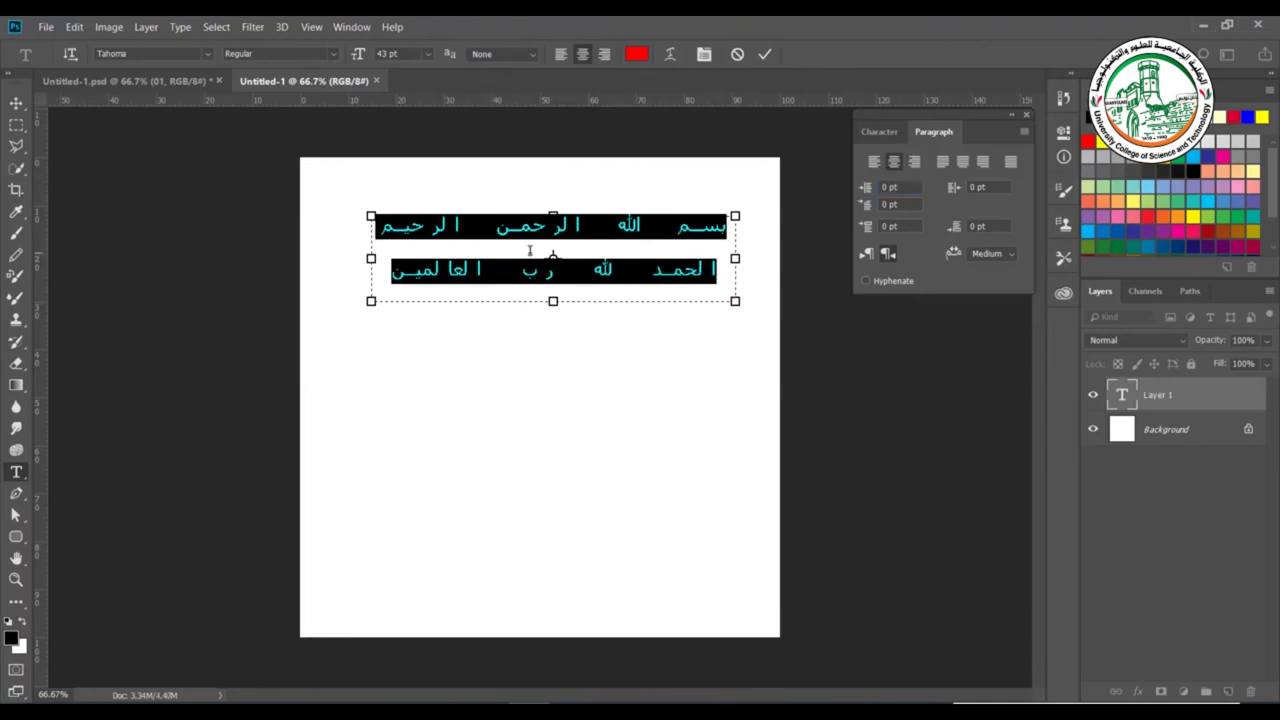
pyautogui.hotkey('ctrl', 'Return')
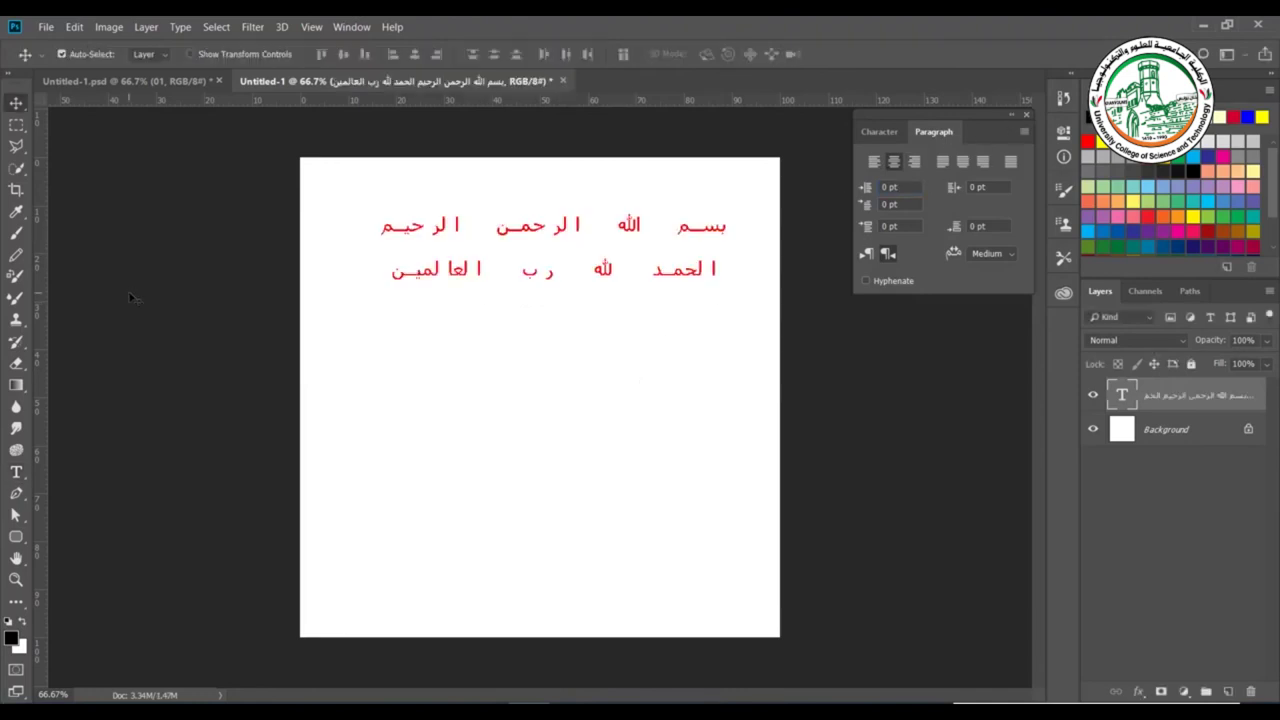
# Draw a curved Pen tool path rising from the canvas's lower left to the right side below the text.
pyautogui.click(15, 493)
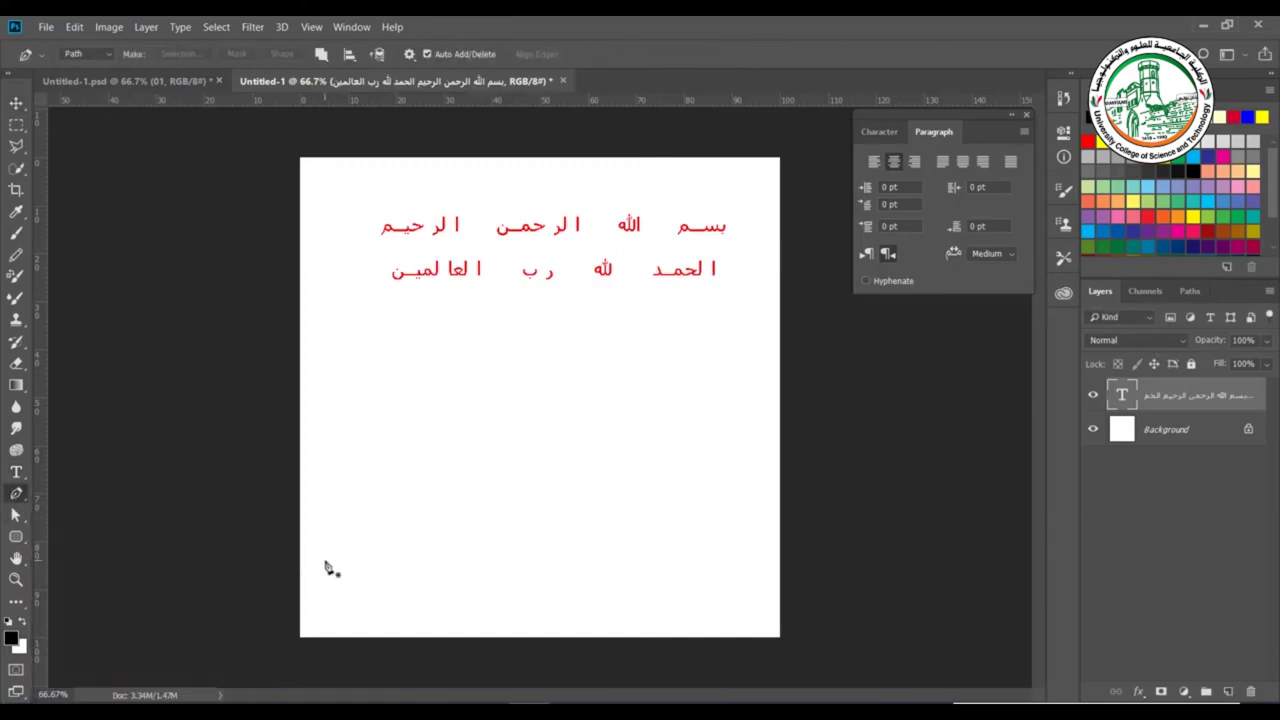
pyautogui.moveTo(325, 561); pyautogui.dragTo(324, 520)
pyautogui.moveTo(724, 352); pyautogui.dragTo(702, 208)
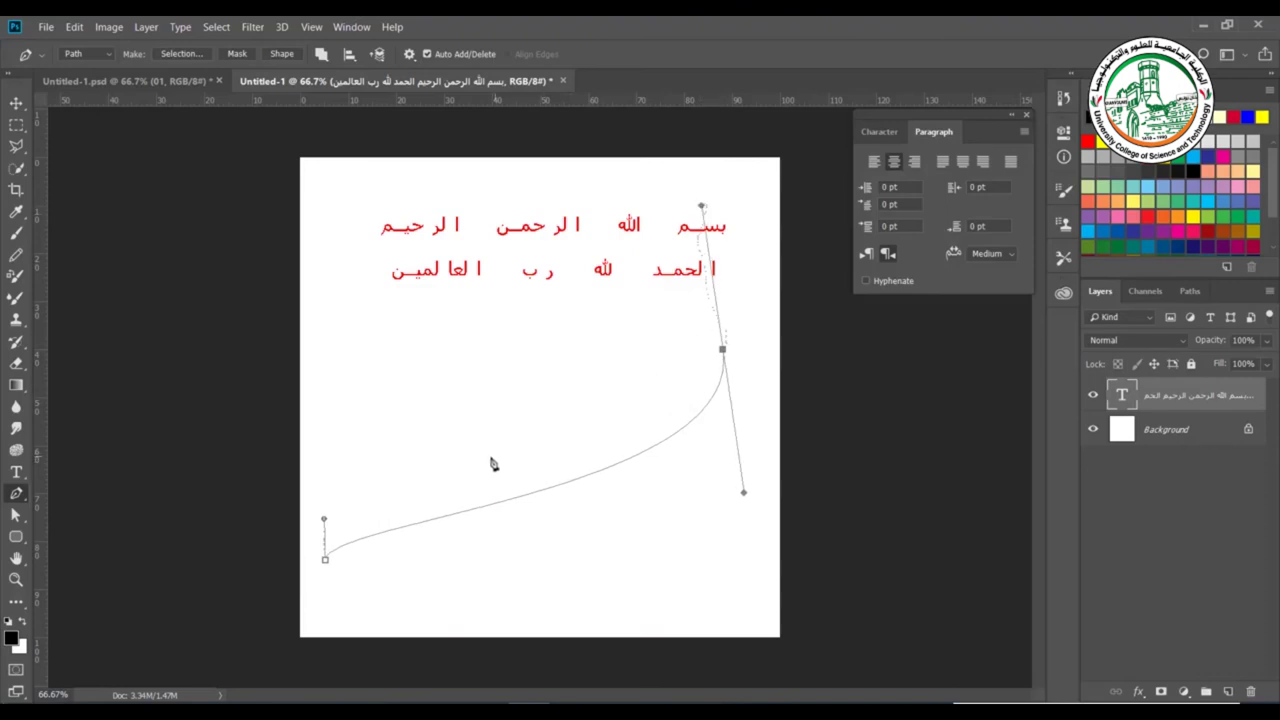
# Add the text بسم الله الرحمن الرحيم along the curved path and extend its text range toward the path's lower-left end.
pyautogui.click(16, 471)
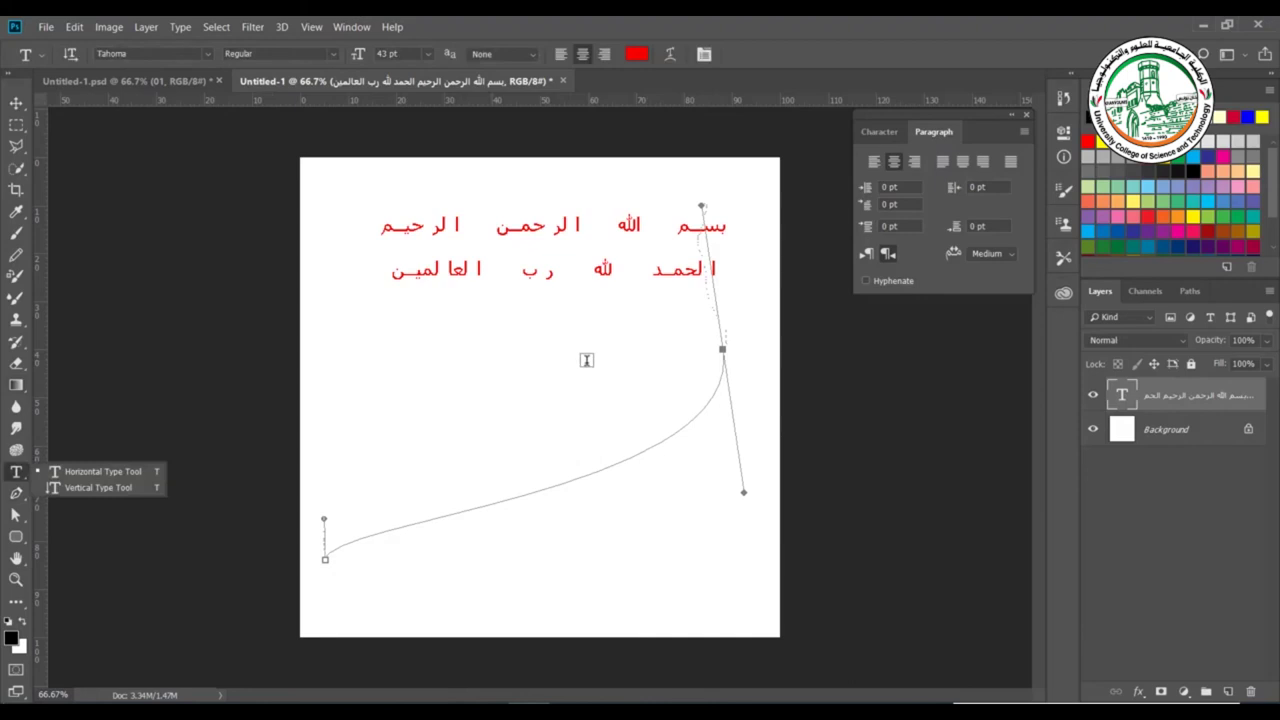
pyautogui.click(704, 404)
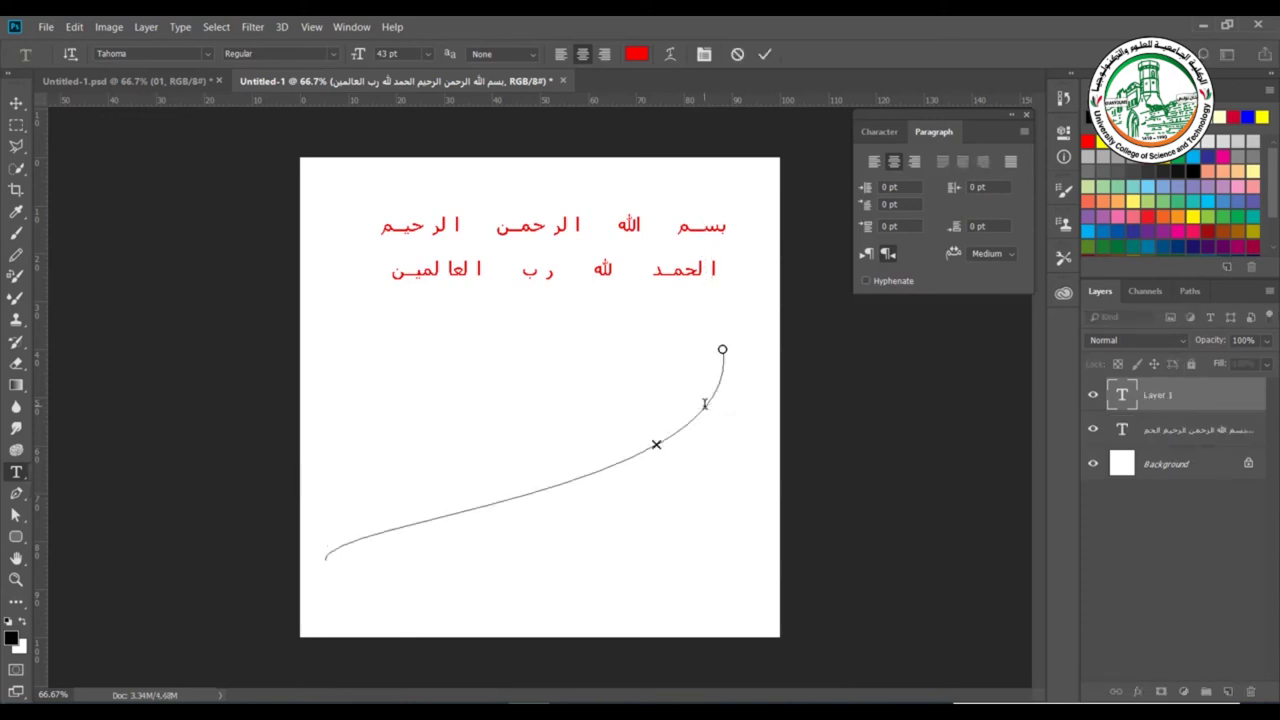
pyautogui.write('بسم الله')
pyautogui.press('ctrl')
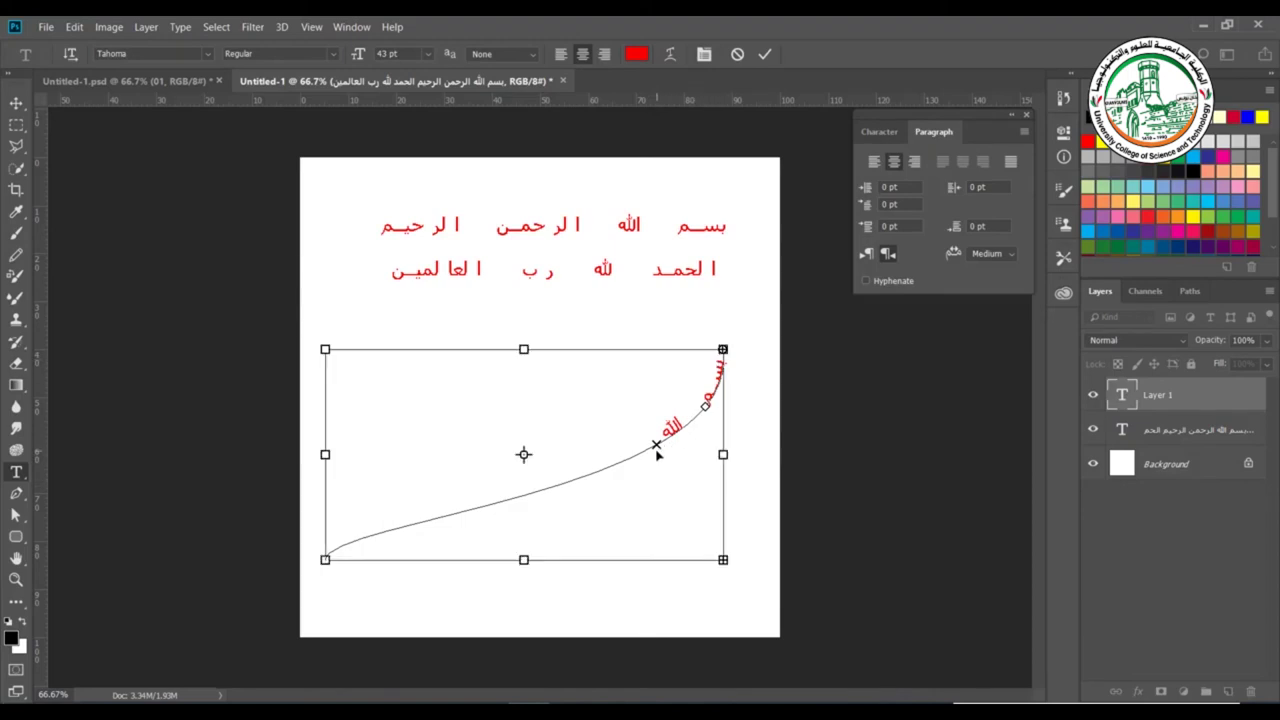
pyautogui.moveTo(657, 445); pyautogui.dragTo(340, 528)
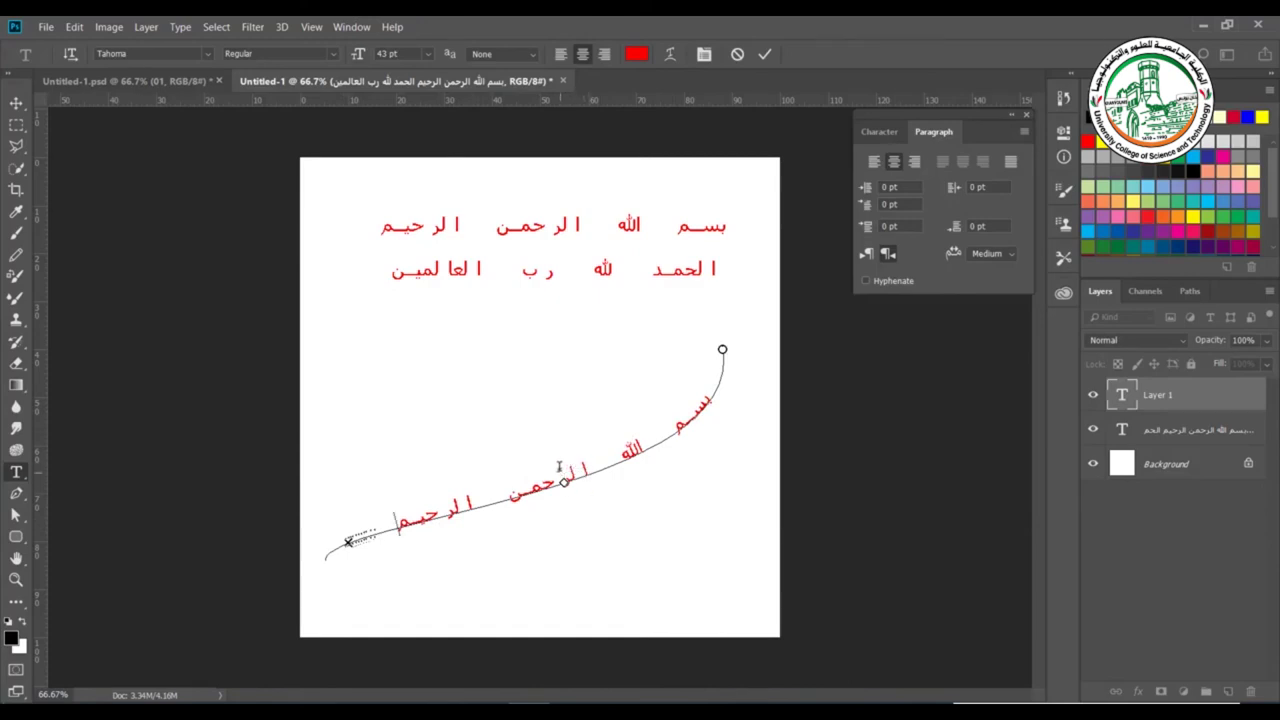
# Flip the path text to the underside of the curve and back to the upper side.
pyautogui.press('ctrl')
pyautogui.moveTo(565, 485); pyautogui.dragTo(560, 517)
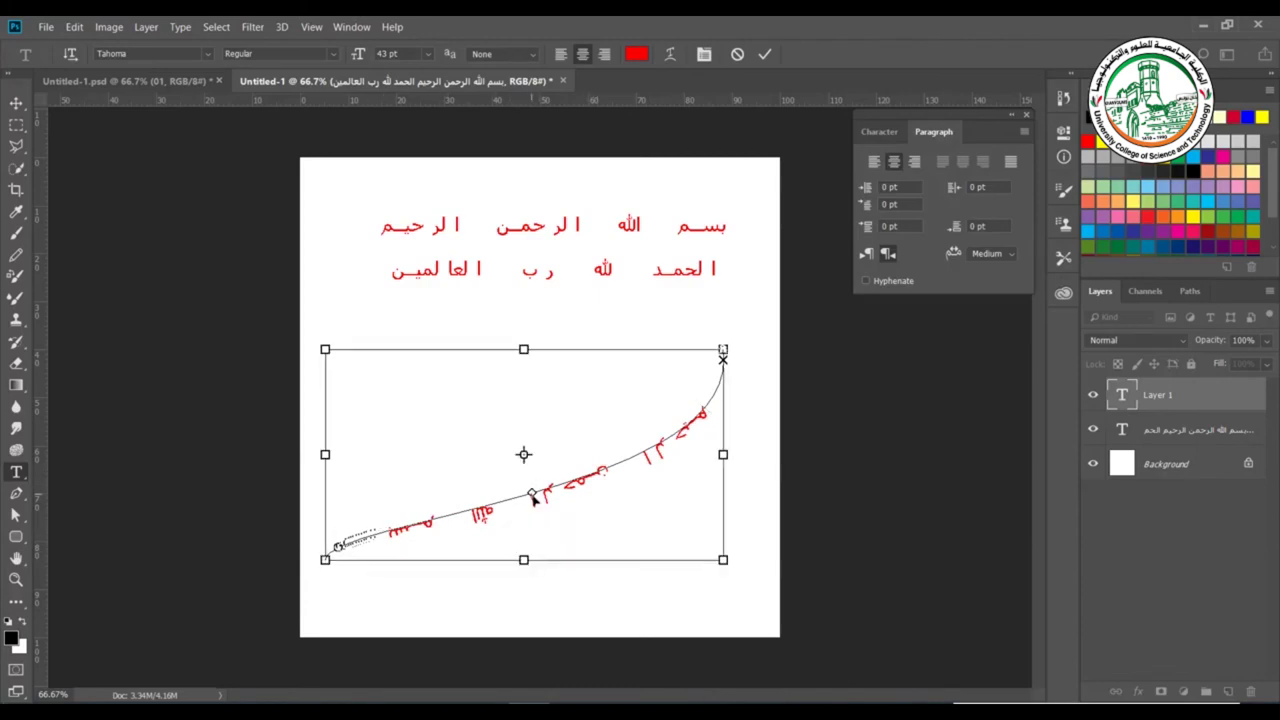
pyautogui.moveTo(530, 495); pyautogui.dragTo(517, 466)
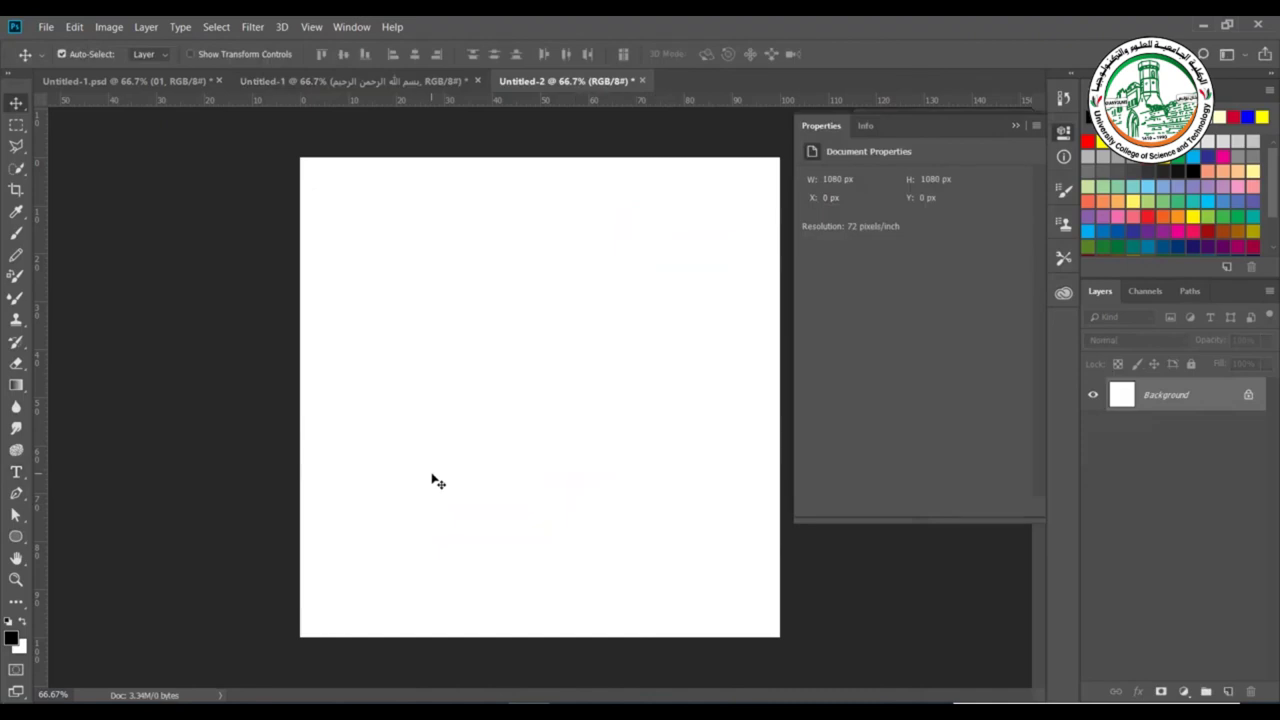
# Draw a black circle about 389 px in diameter in the upper right of the blank Untitled-2 canvas with the Ellipse tool.
pyautogui.click(18, 537)
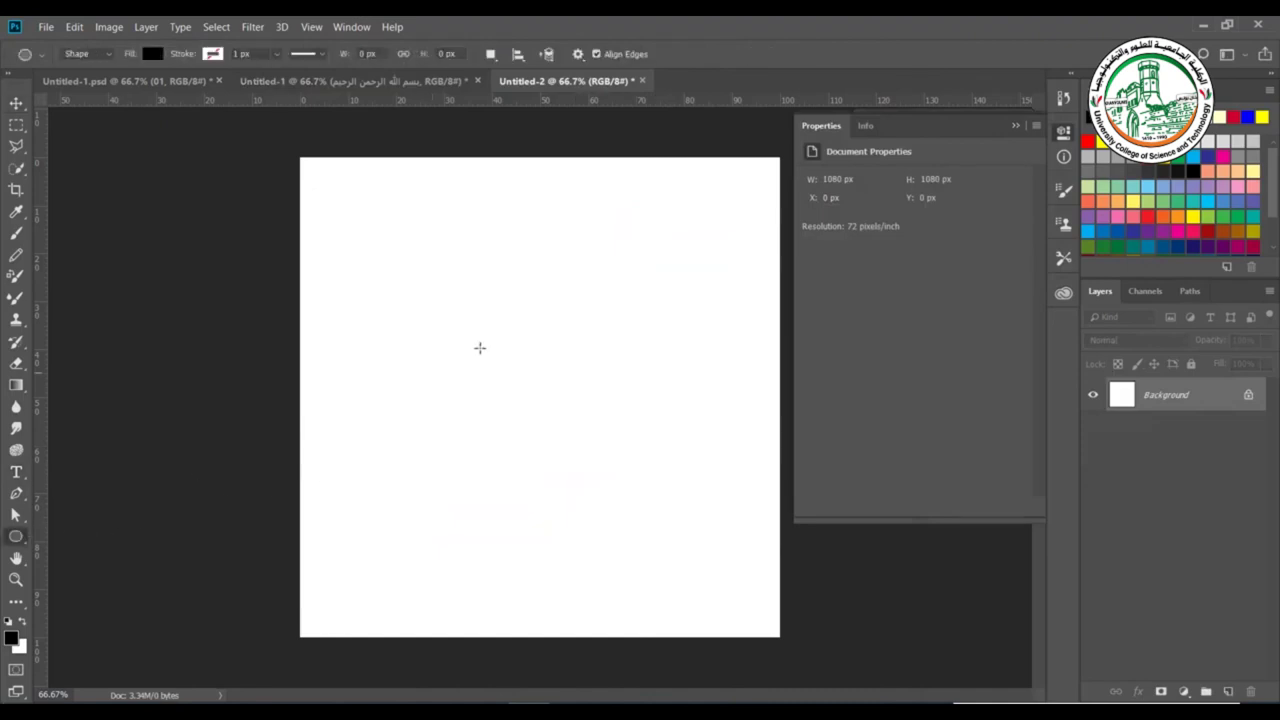
pyautogui.moveTo(702, 207); pyautogui.dragTo(529, 413)
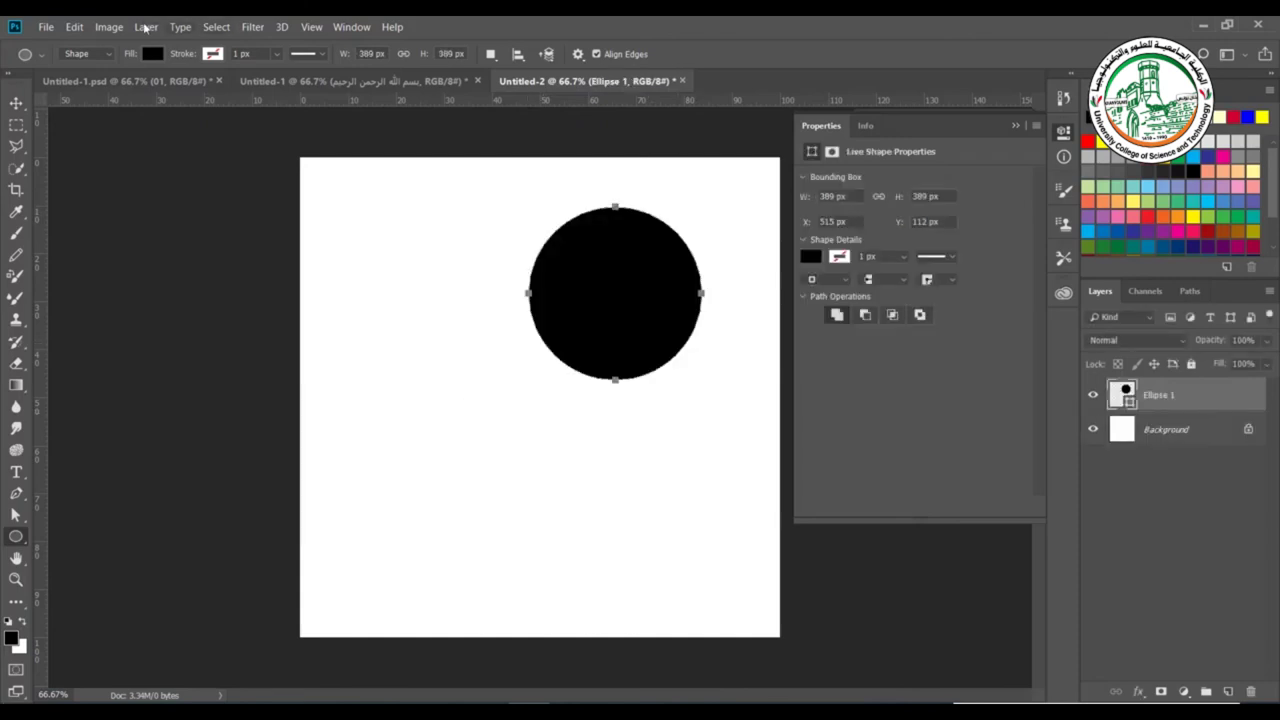
# Remove the circle's fill and give it a solid black stroke.
pyautogui.click(152, 54)
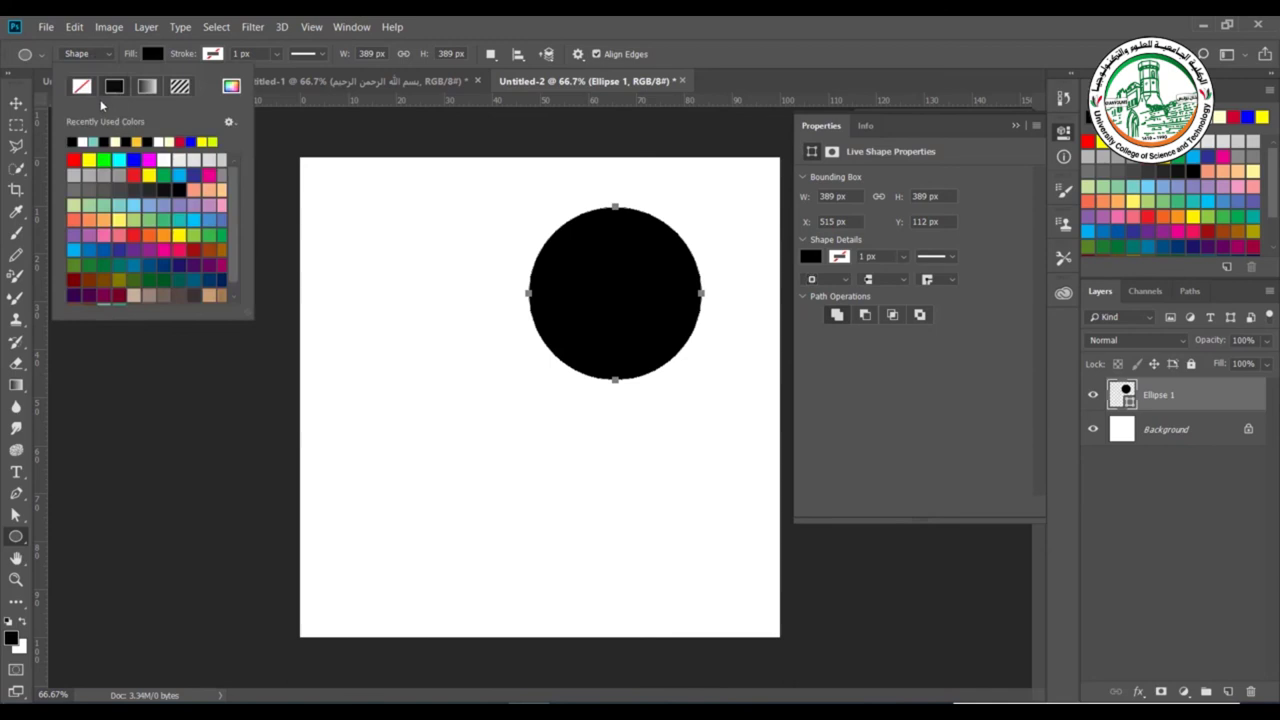
pyautogui.click(82, 87)
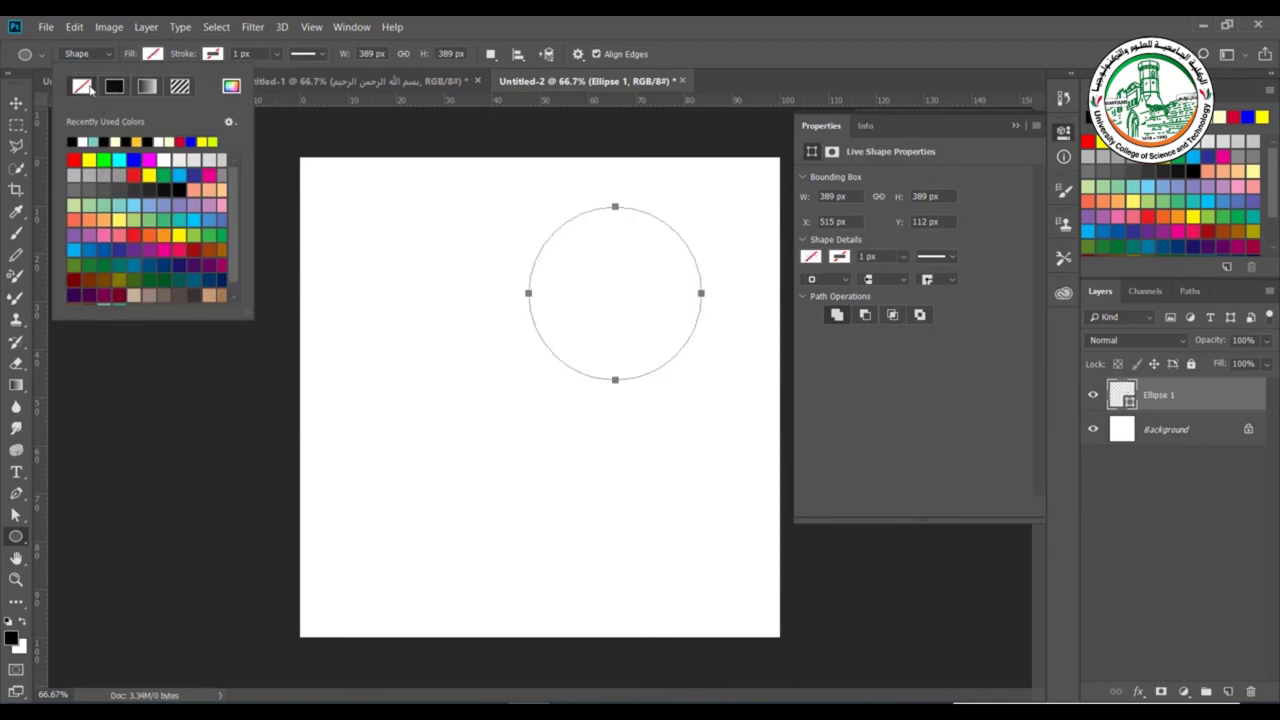
pyautogui.click(212, 54)
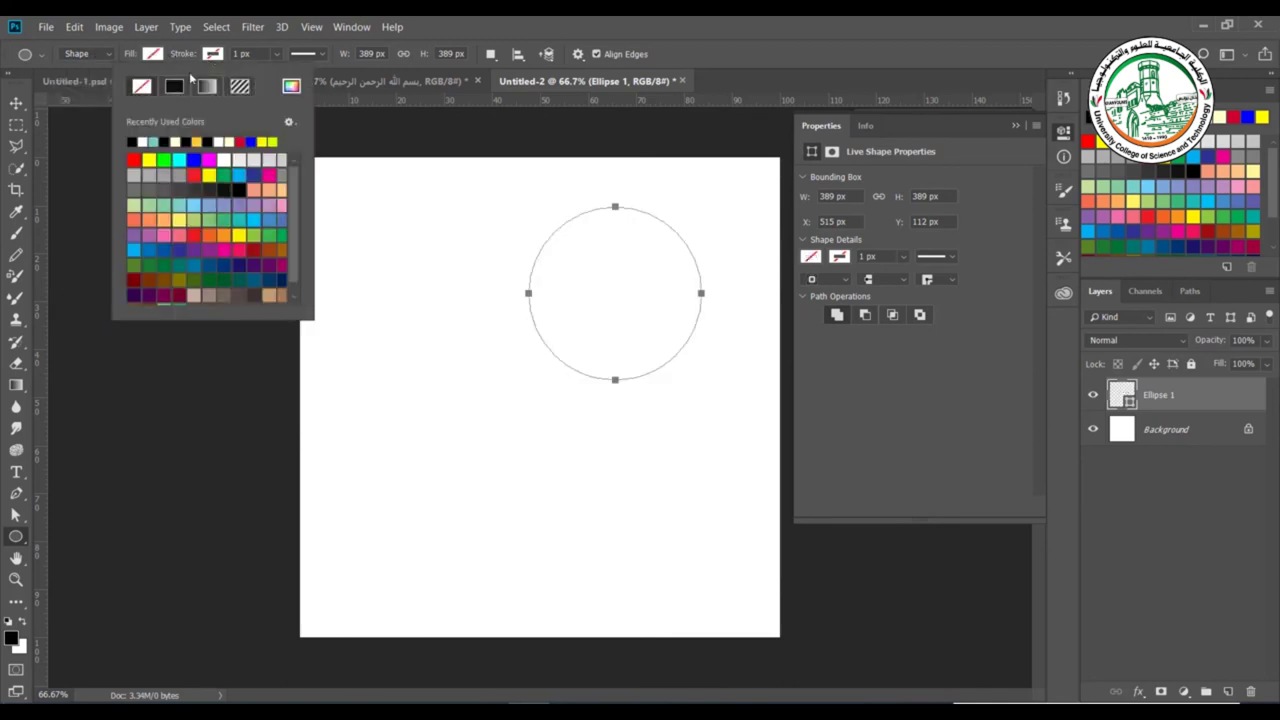
pyautogui.click(174, 86)
pyautogui.press('Escape')
pyautogui.press('v')
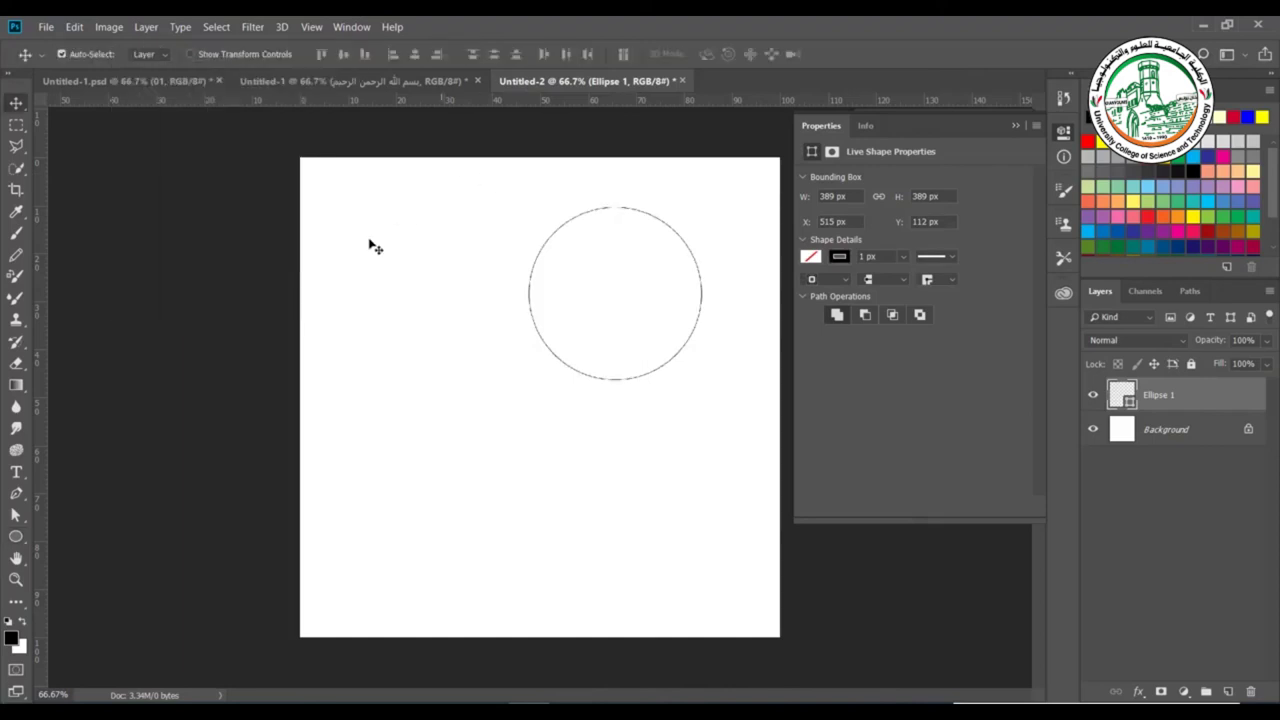
# Add the horizontal text بسم الله الرحمن along the outside of the circle's outline, starting from its upper-right arc.
pyautogui.click(25, 474)
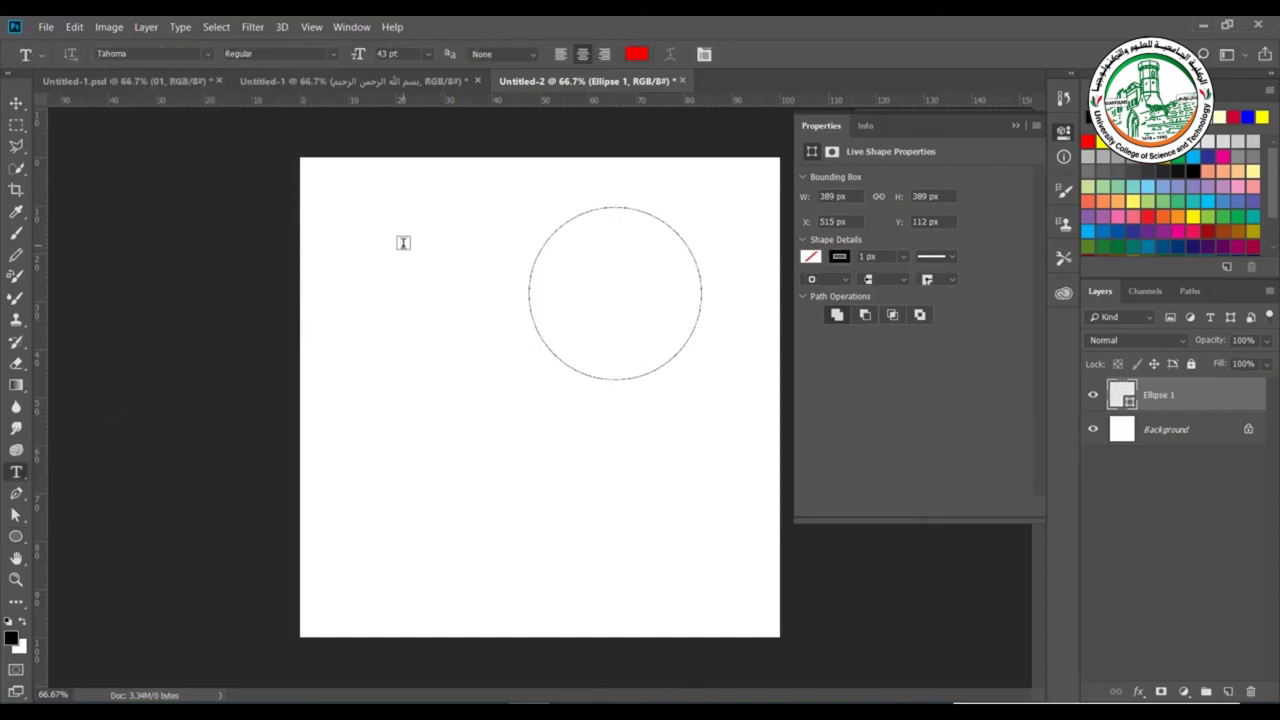
pyautogui.click(654, 213)
pyautogui.write('عسم الل')
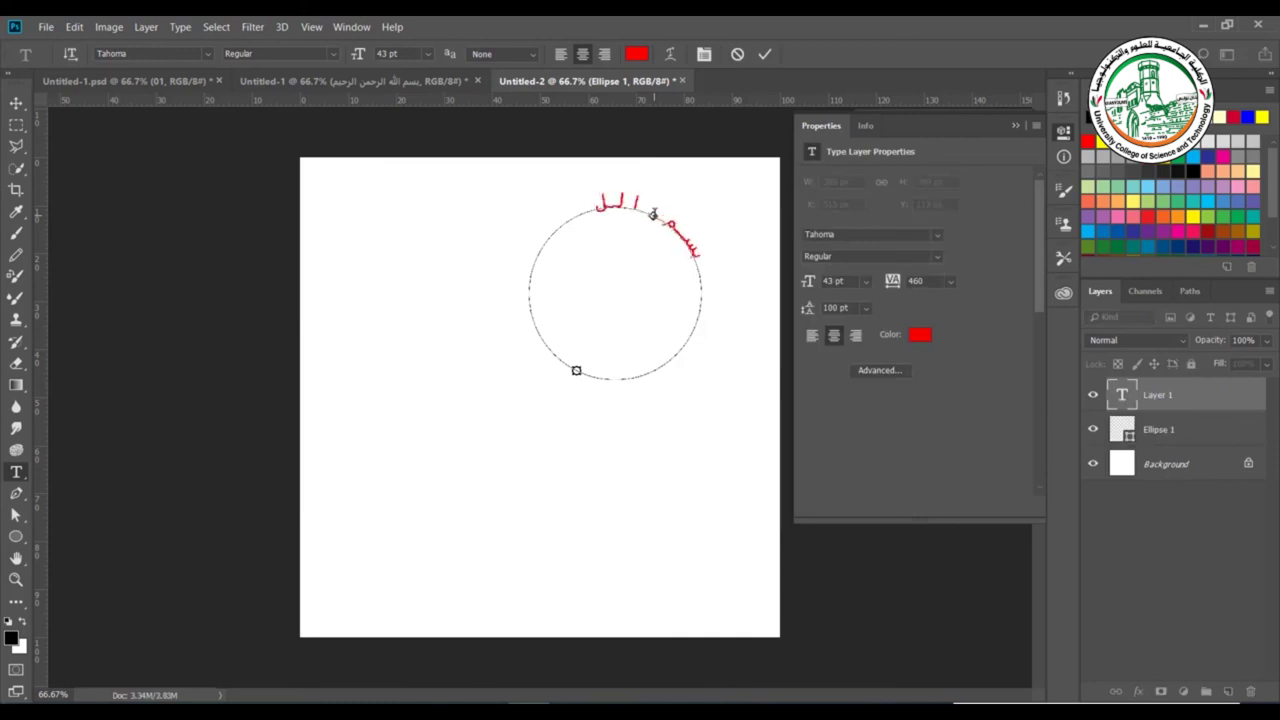
pyautogui.write('ه')
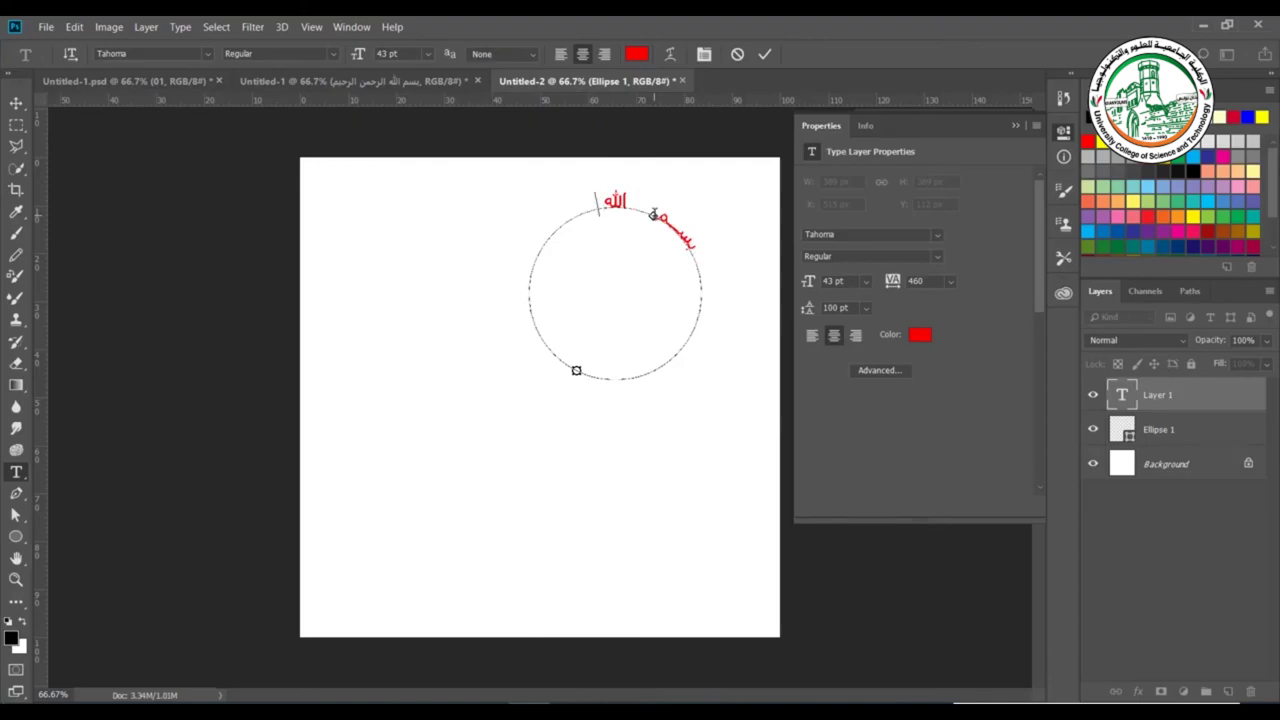
pyautogui.write(' الرحمن')
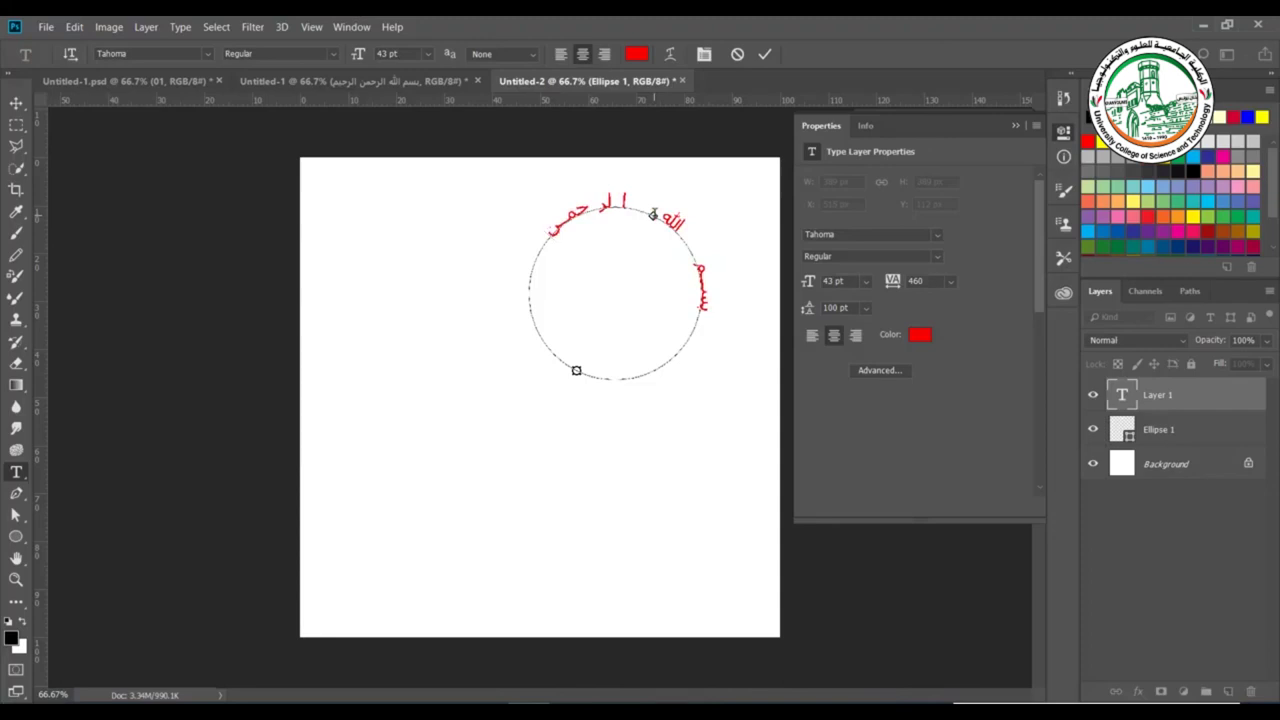
# Replace the whole Arabic text on the circle's outline with the English word Paletine.
pyautogui.hotkey('ctrl', 'a')
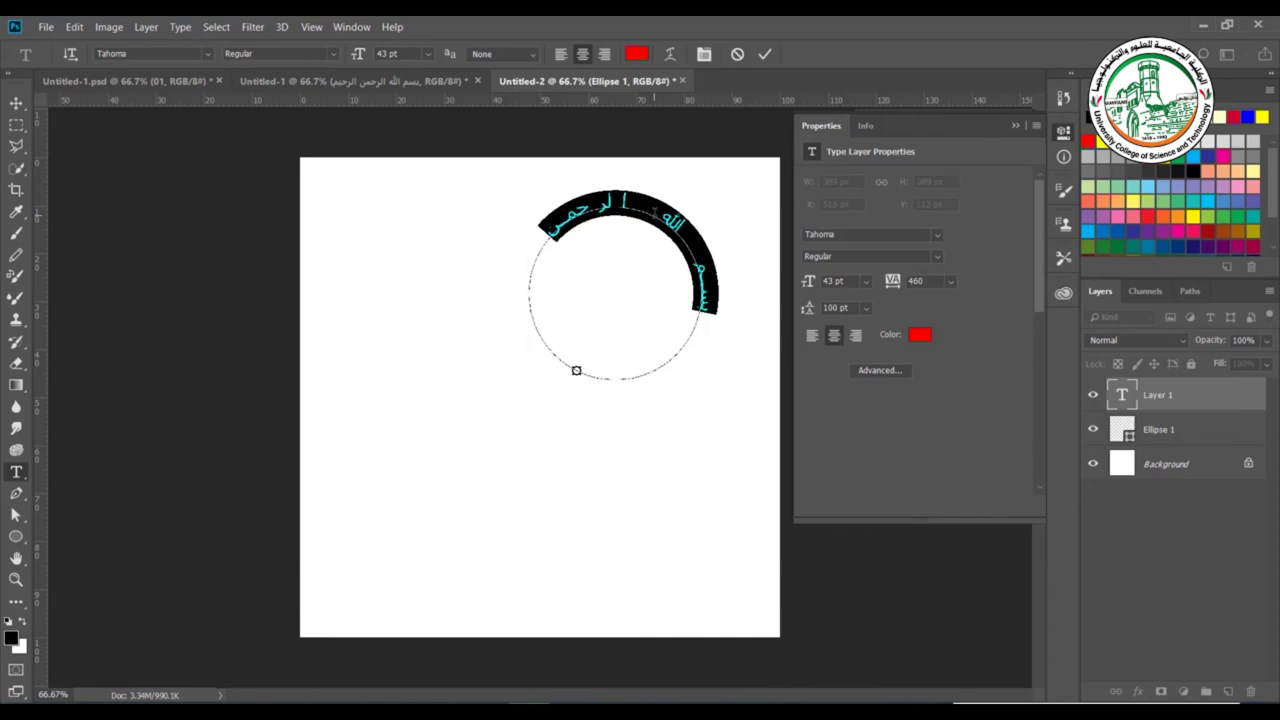
pyautogui.press('BackSpace')
pyautogui.write('Pale')
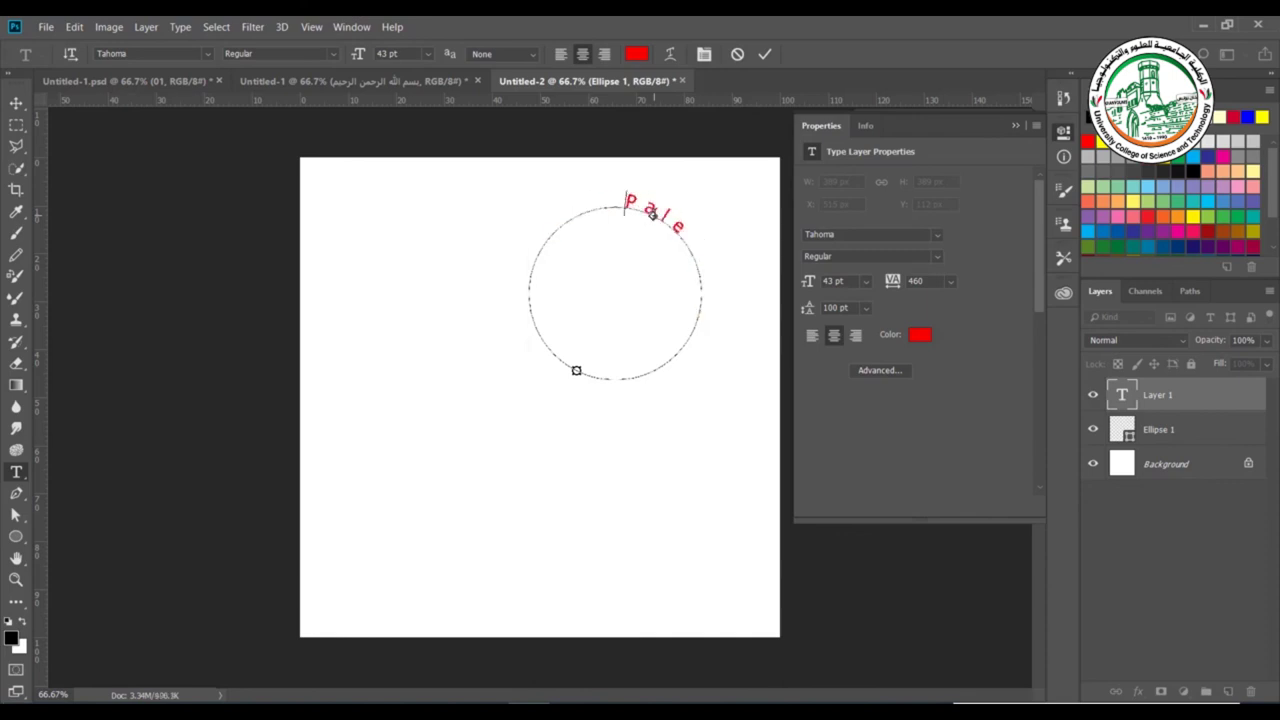
pyautogui.write('tine')
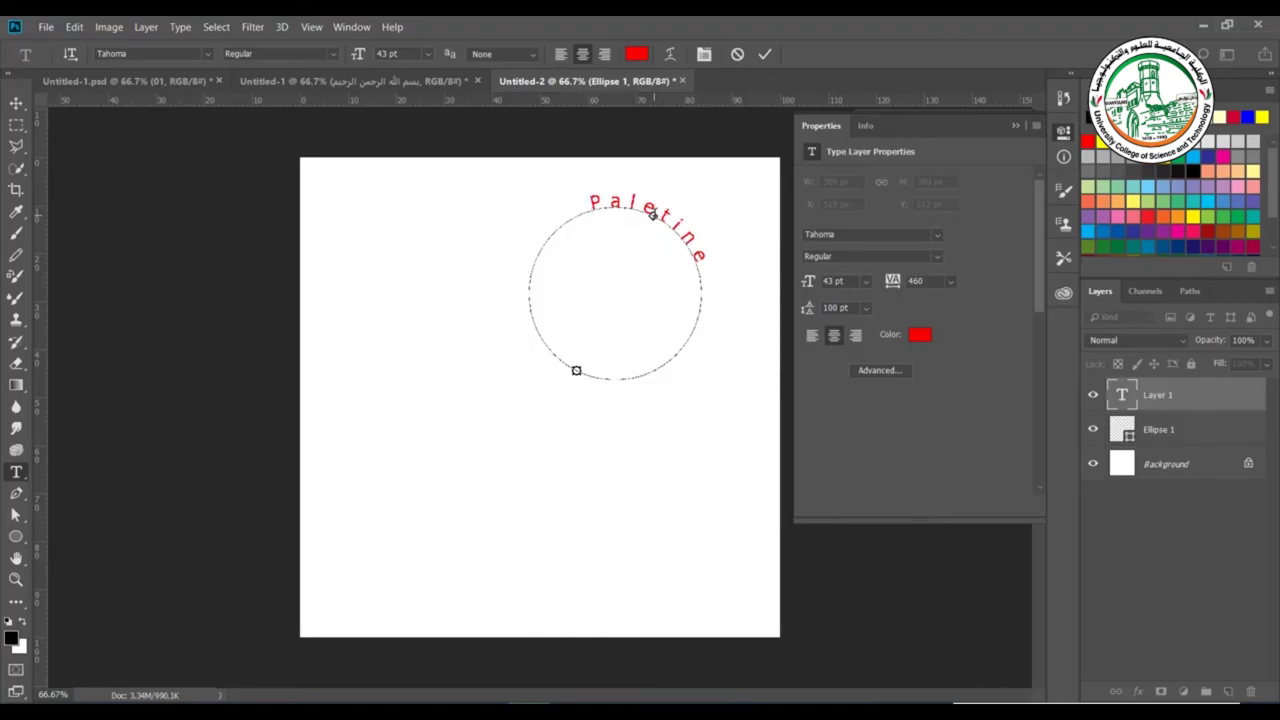
# Duplicate the Ellipse 1 layer and move the copied circle to the canvas's lower left, at about X 122 px, Y 543 px.
pyautogui.rightClick(1190, 429)
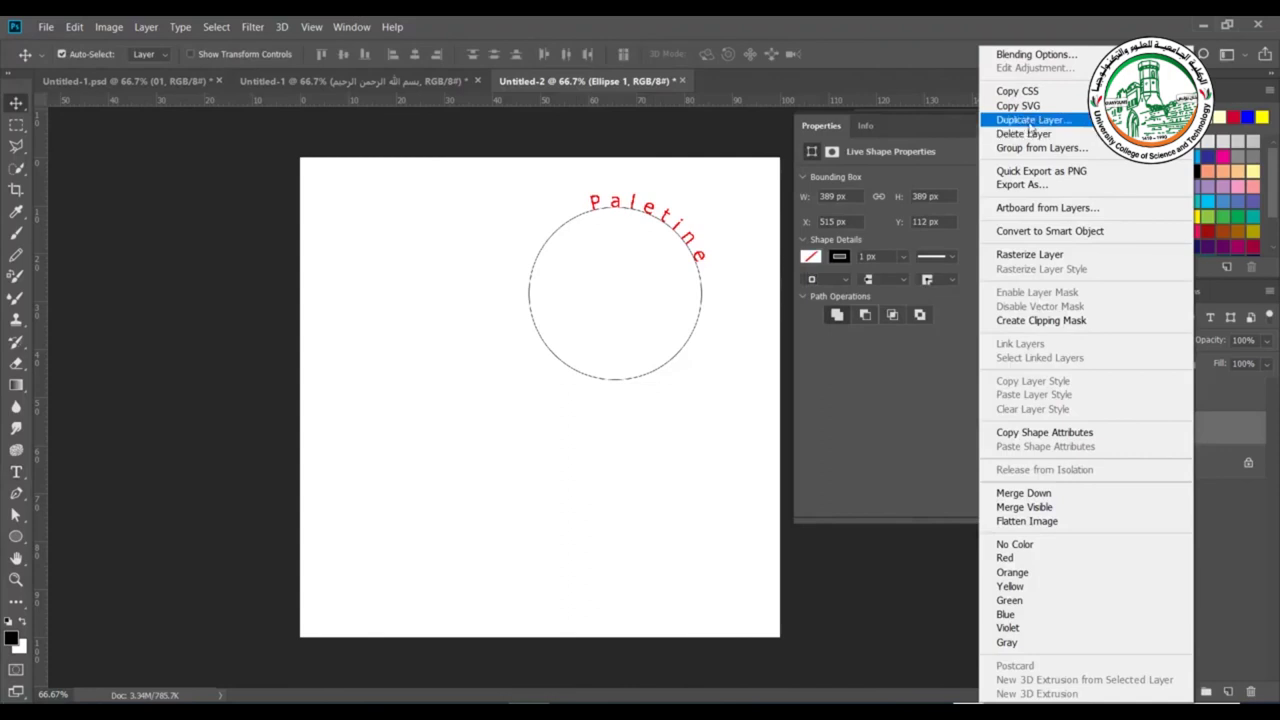
pyautogui.click(1030, 120)
pyautogui.click(778, 202)
pyautogui.moveTo(645, 318); pyautogui.dragTo(475, 505)
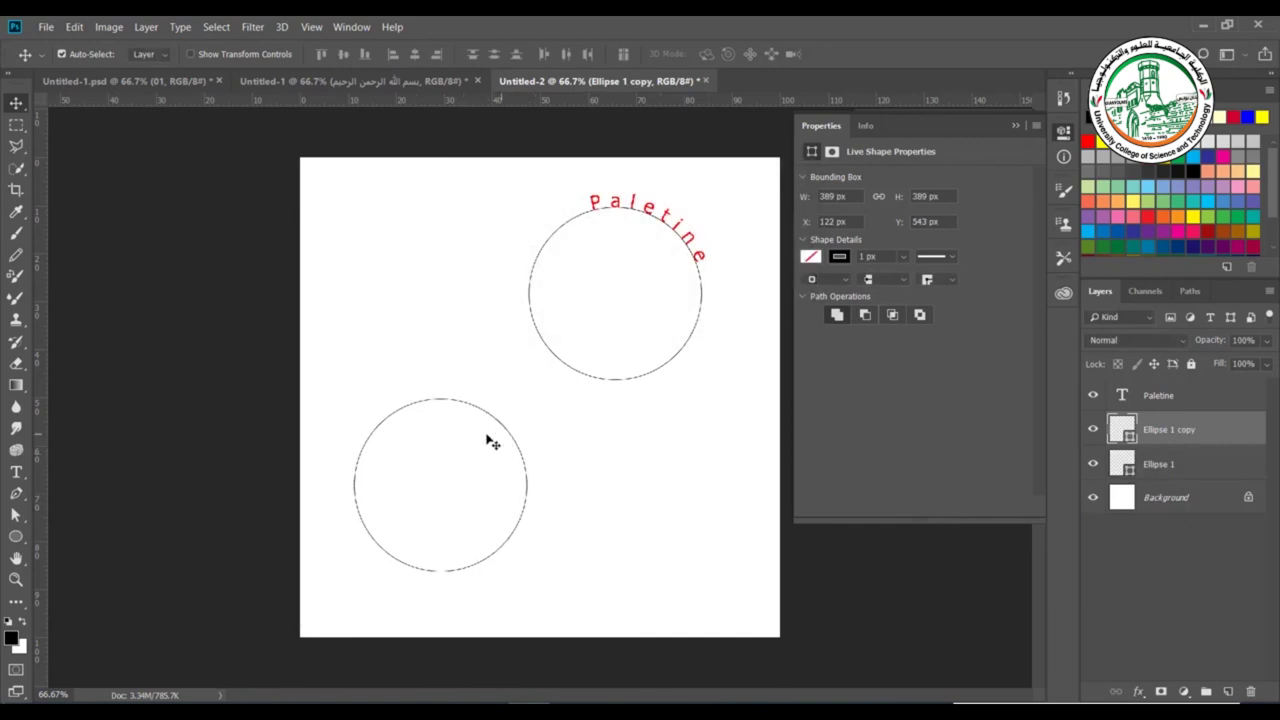
# Fill the inside of the copied circle with random horizontal placeholder text beginning with bligubrguirubui.
pyautogui.click(16, 471)
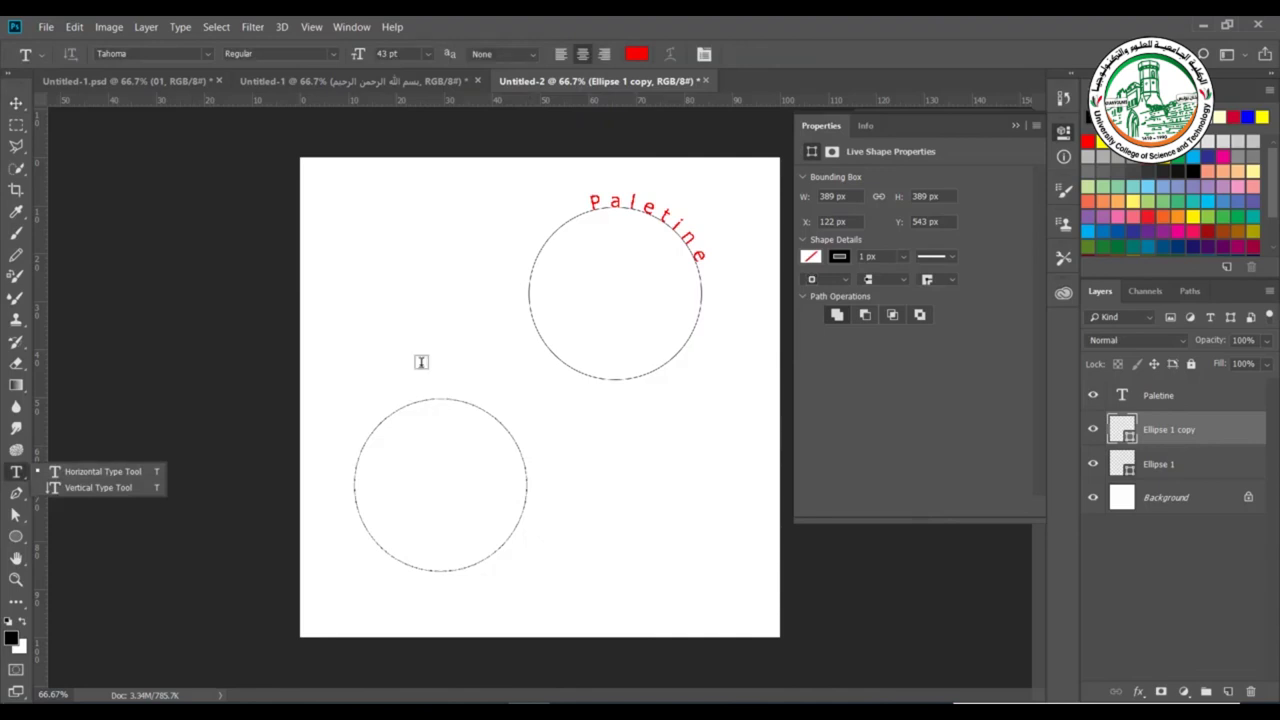
pyautogui.click(443, 437)
pyautogui.write('bligubrguirubuiburgpuipgpru')
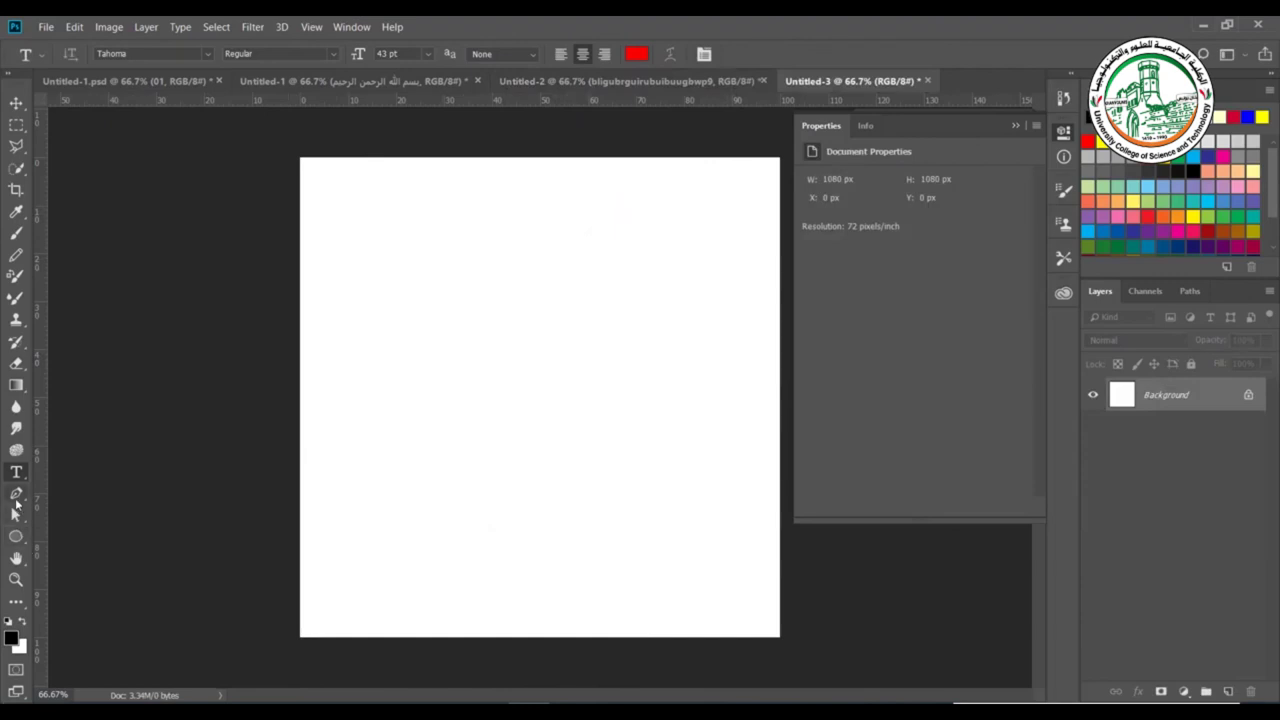
# Draw a closed, irregular six-sided Pen tool path about 752 by 789 px on the blank Untitled-3 canvas.
pyautogui.click(16, 493)
pyautogui.click(316, 330)
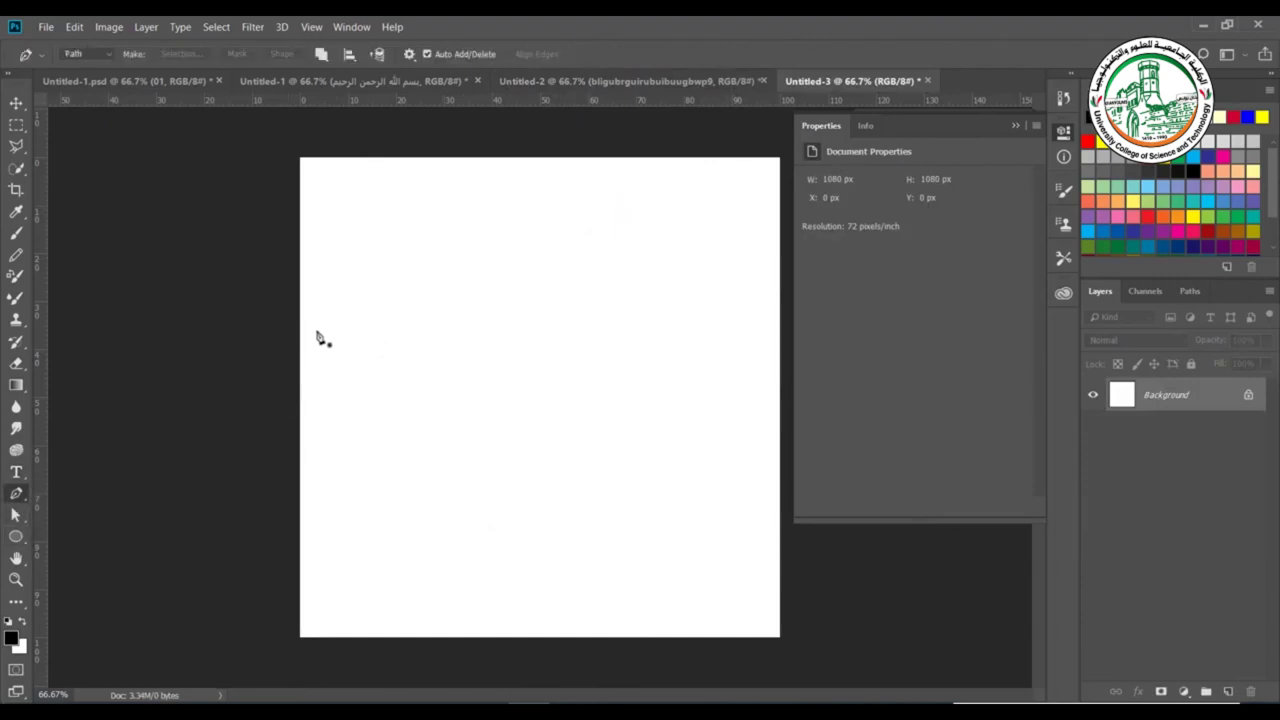
pyautogui.click(498, 206)
pyautogui.click(650, 429)
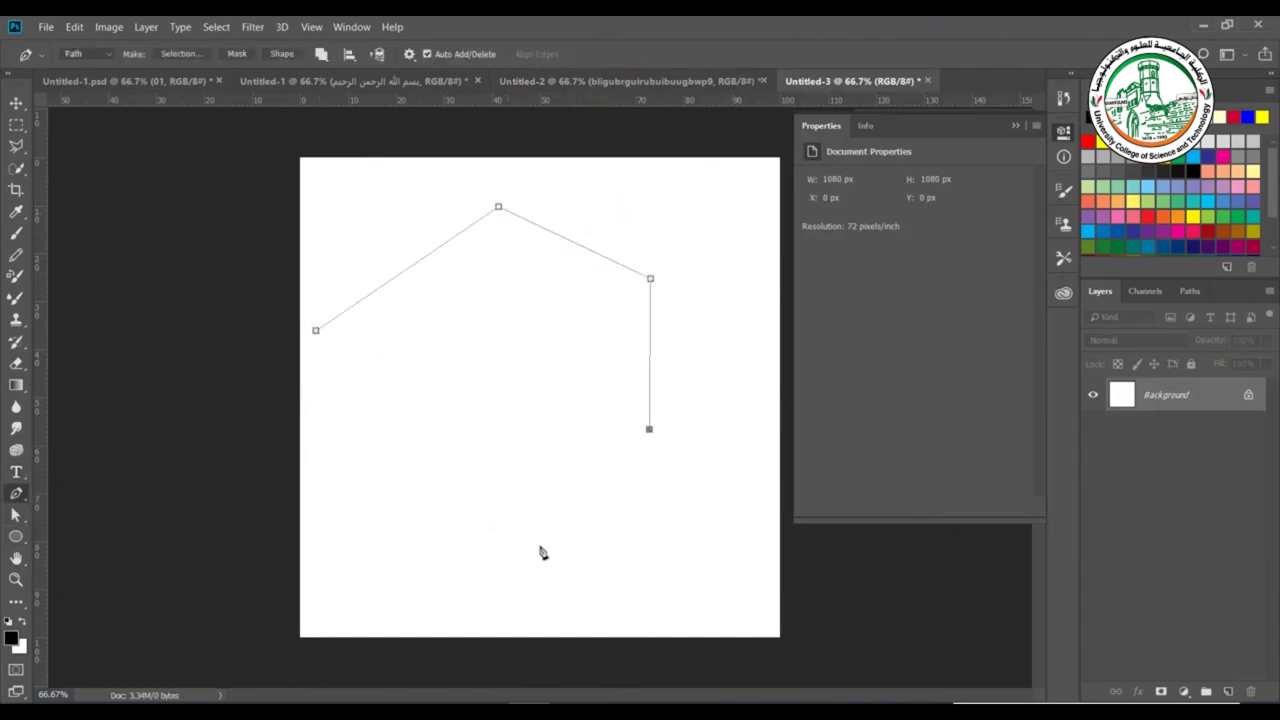
pyautogui.click(520, 557)
pyautogui.click(357, 441)
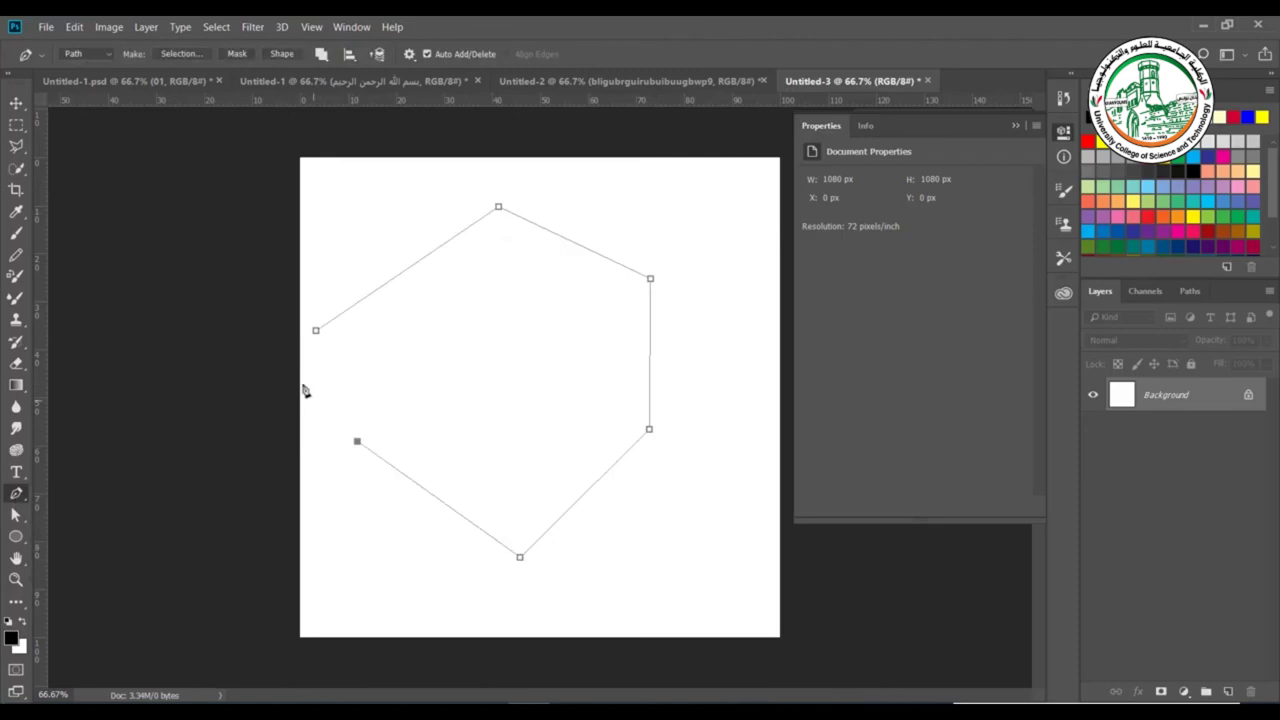
pyautogui.click(316, 331)
# Fill the inside of the six-sided path with several lines of random placeholder text beginning with ph9ge8h89h8werbh89bgnpu.
pyautogui.click(17, 472)
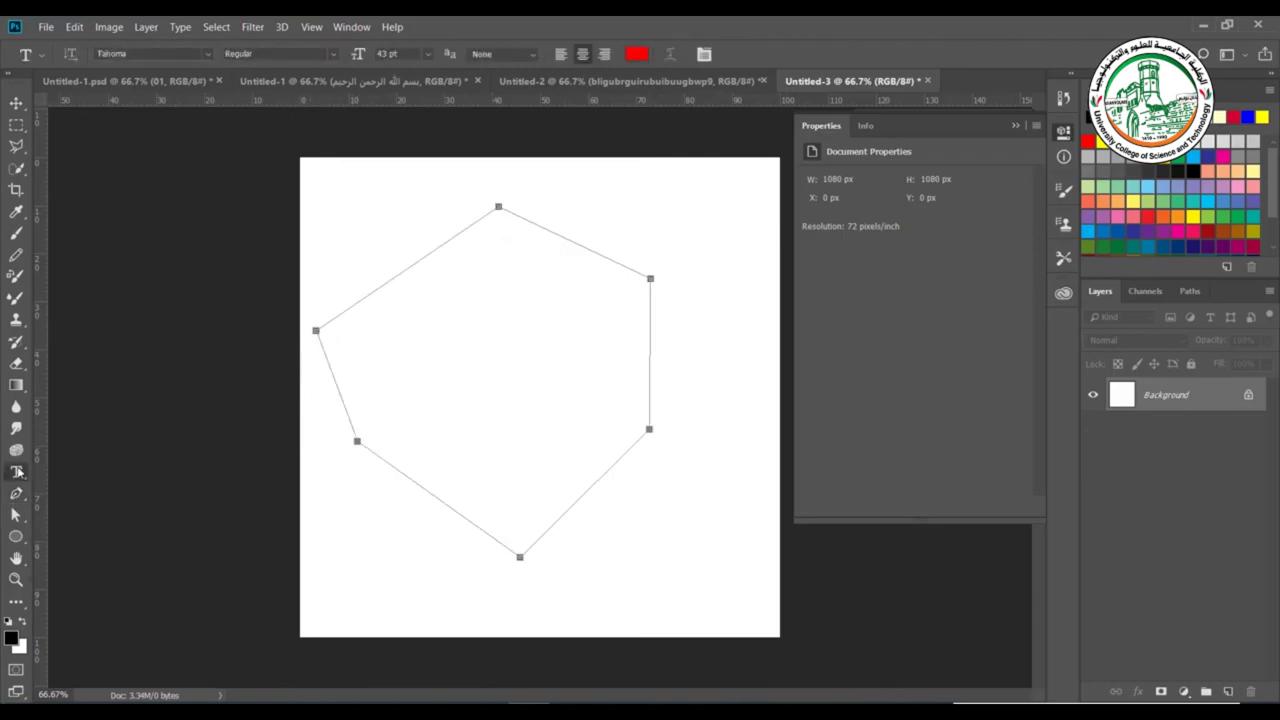
pyautogui.click(585, 316)
pyautogui.write('ph9ge8h89h8')
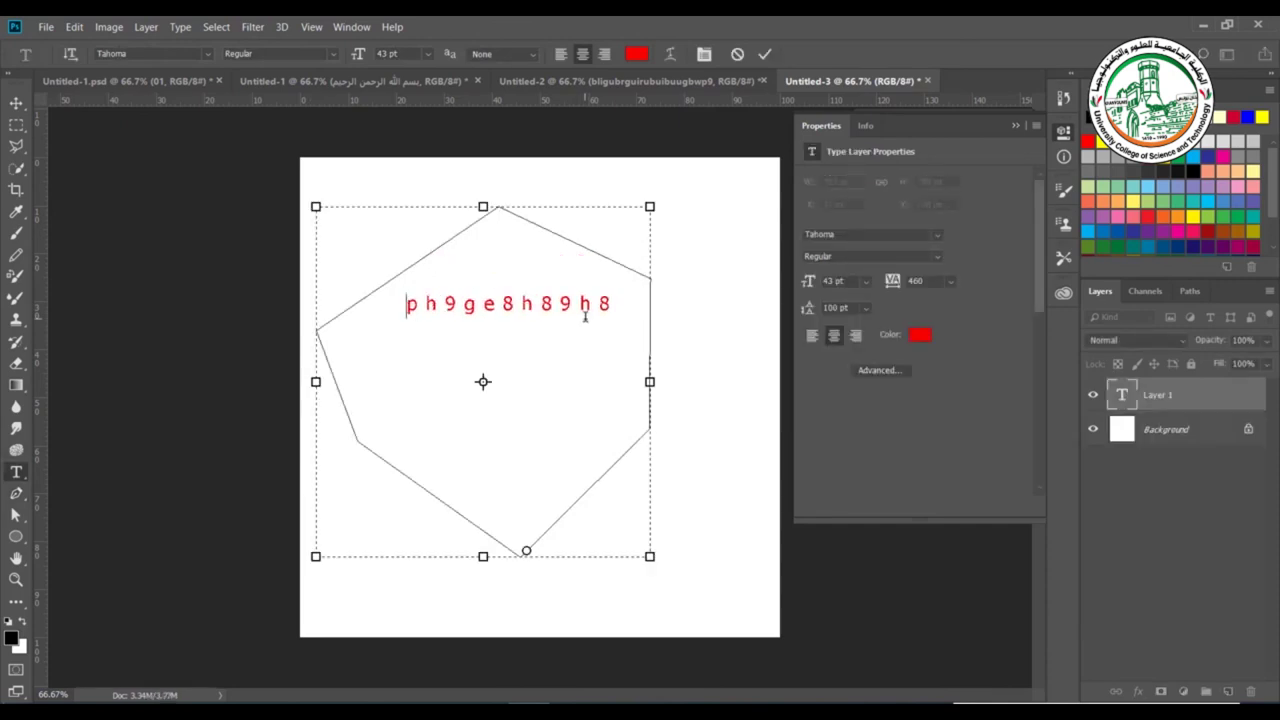
pyautogui.write('werbh89bgnpubw8hb8ih8trbh8th')
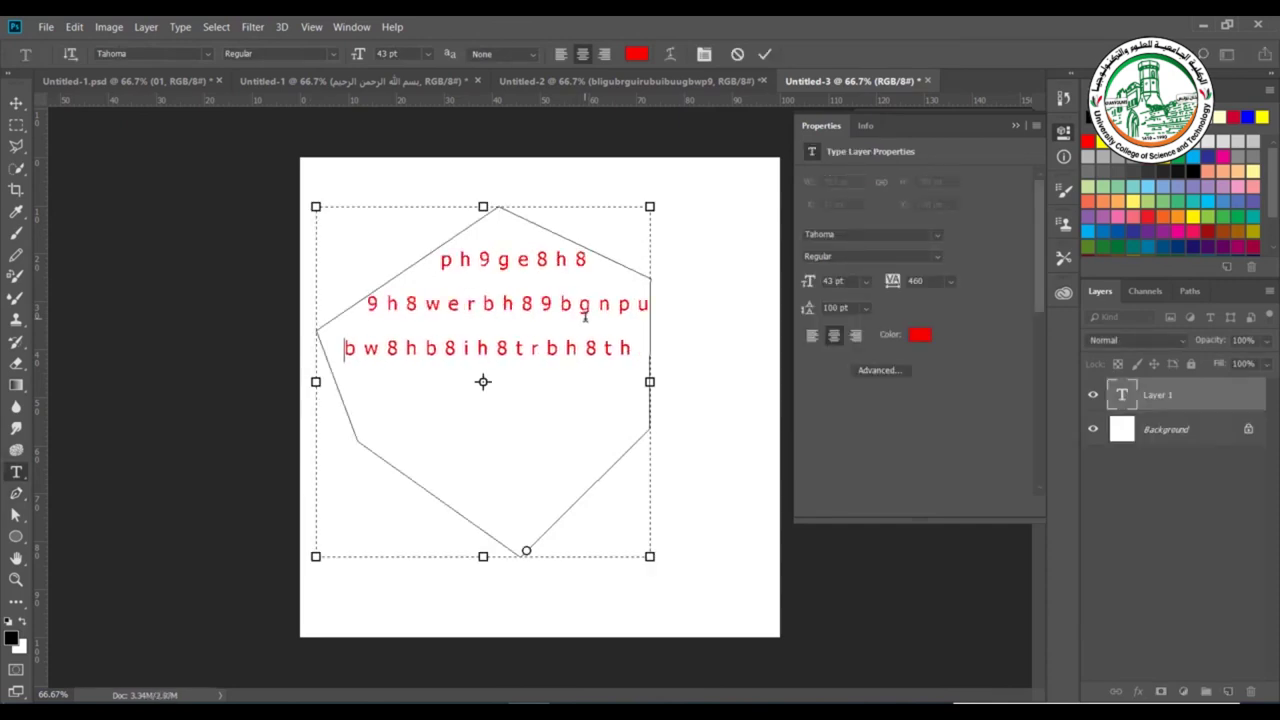
pyautogui.write('niiphbhbt8h8ht8u9hjtbjtrb8trj089prhwe')
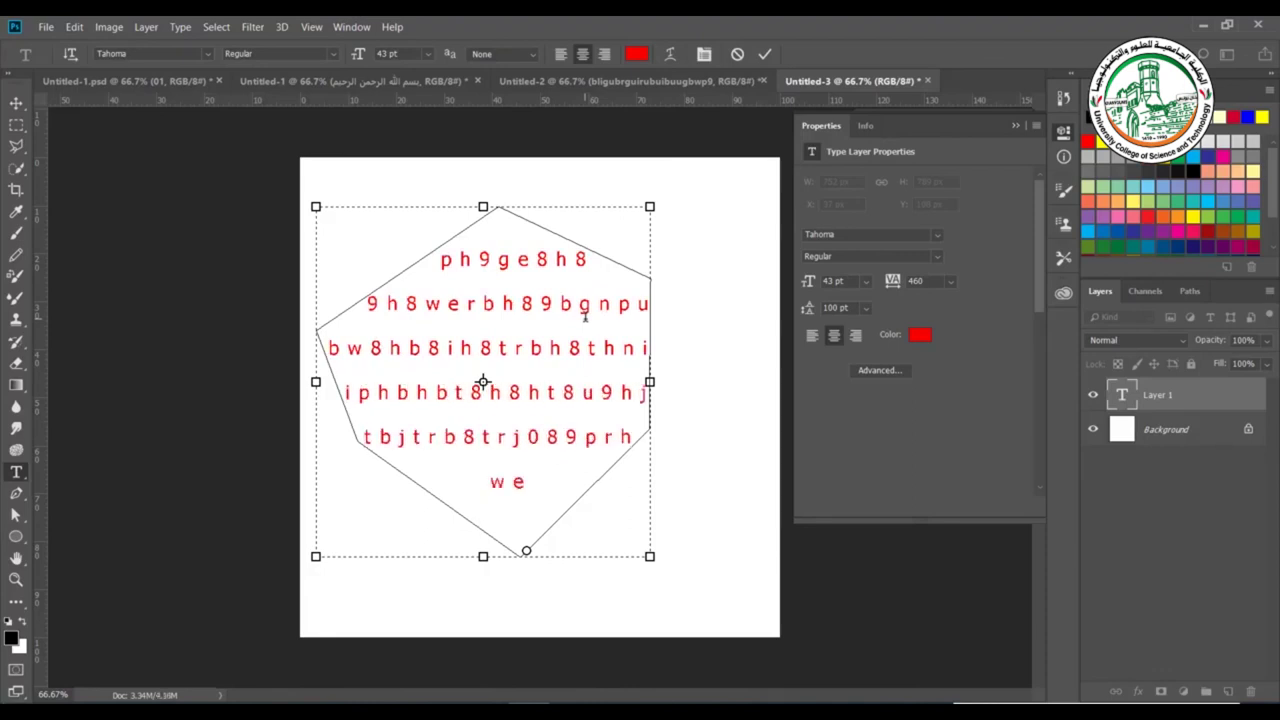
pyautogui.hotkey('ctrl', 'Return')
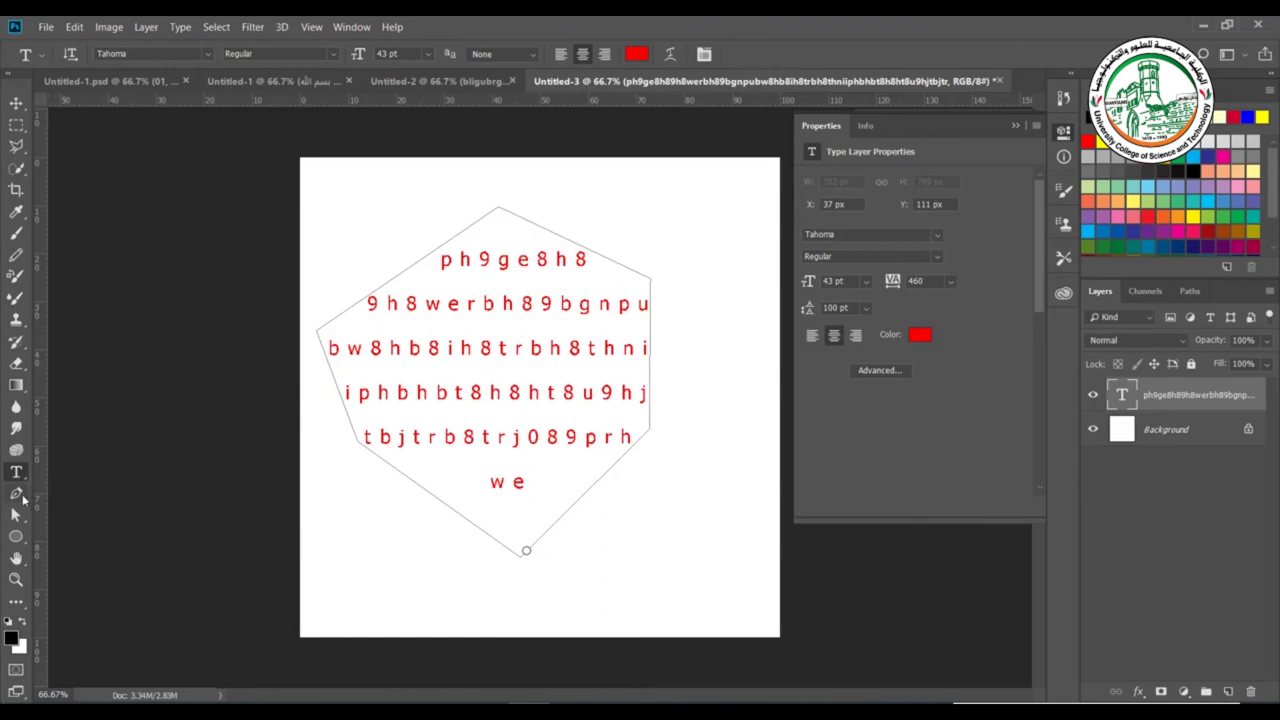
# Add the word Palestine as vertical text near the canvas's upper-right corner and move it downward.
pyautogui.rightClick(20, 476)
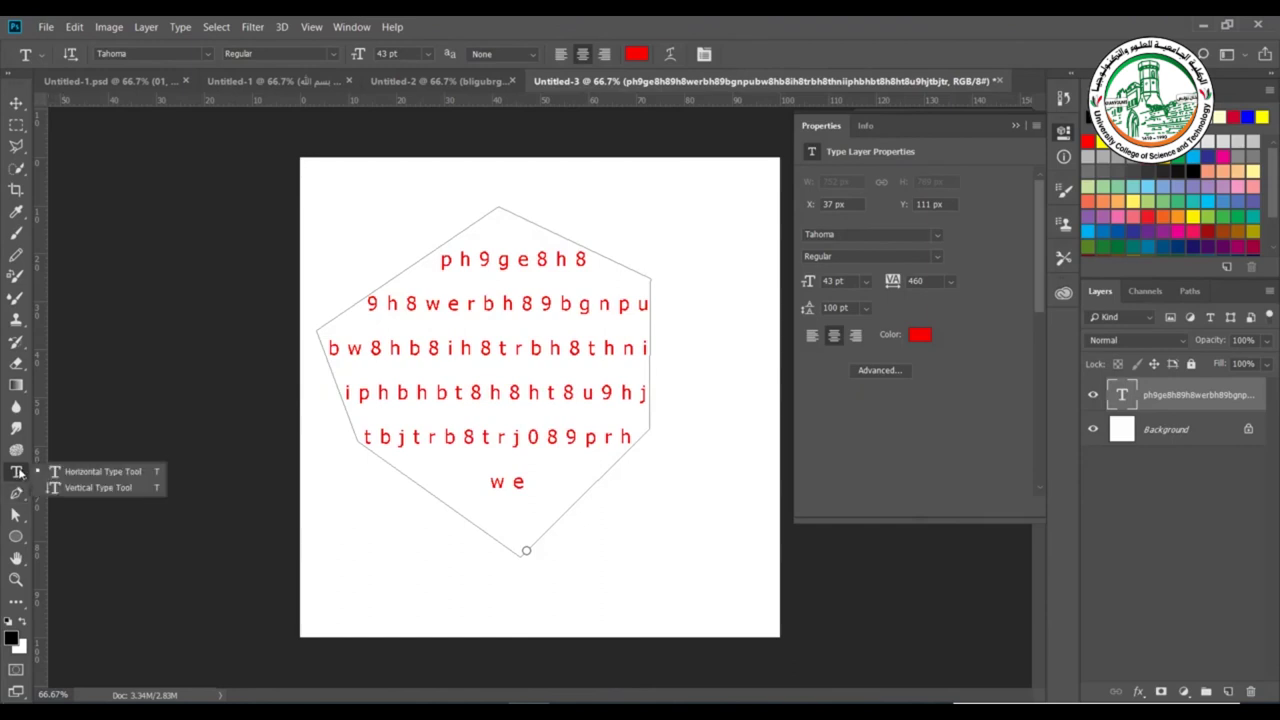
pyautogui.click(100, 471)
pyautogui.click(735, 204)
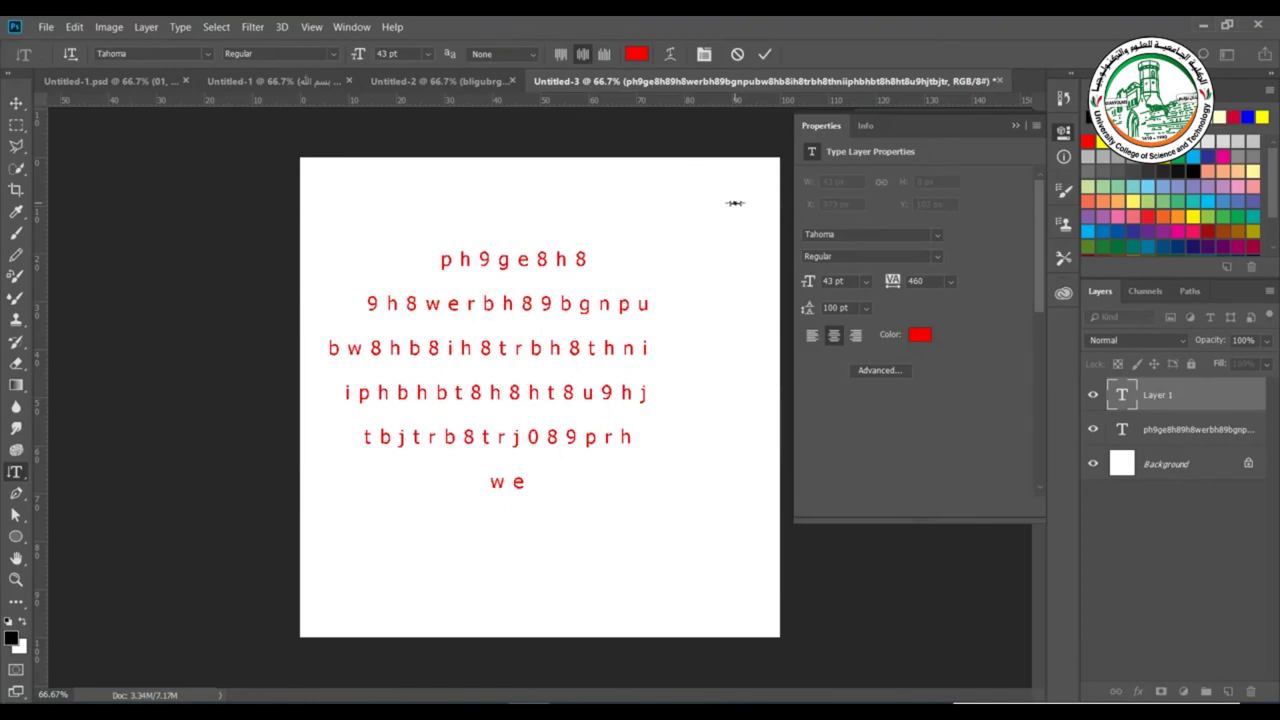
pyautogui.write('pakes')
pyautogui.write('tine')
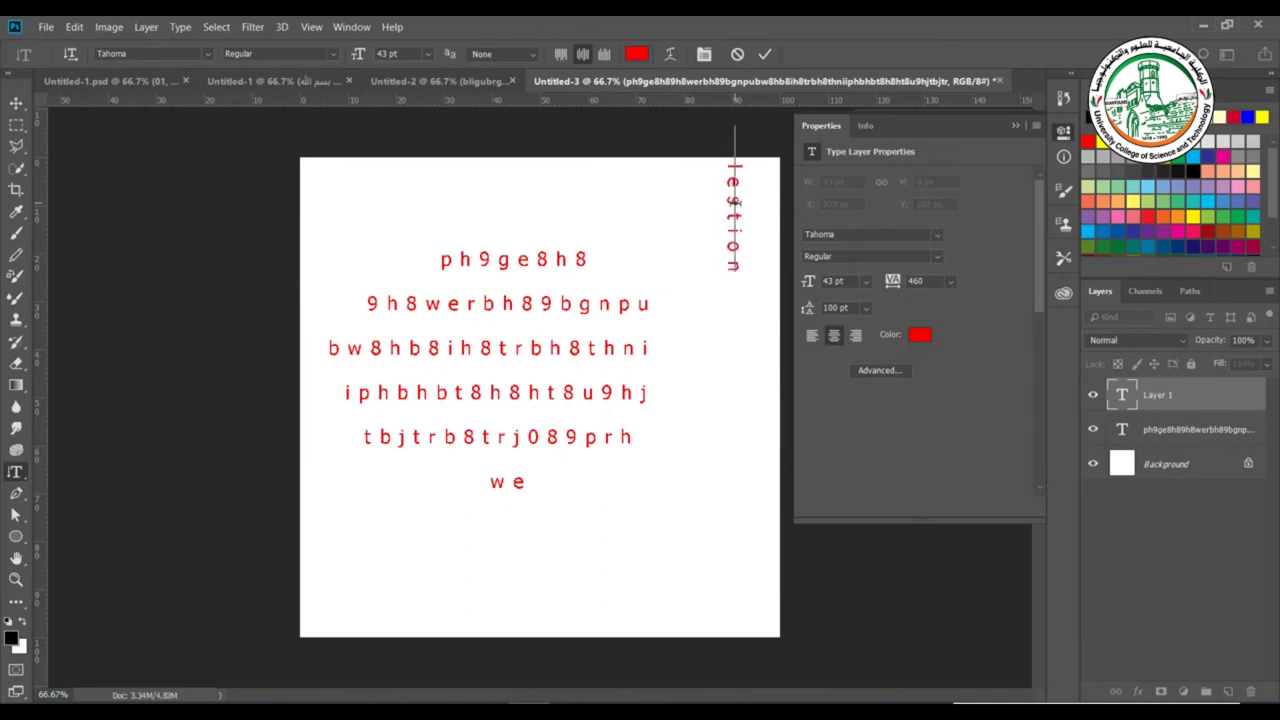
pyautogui.press('BackSpace')
pyautogui.press('BackSpace')
pyautogui.write('ne')
pyautogui.moveTo(686, 229); pyautogui.dragTo(686, 289)
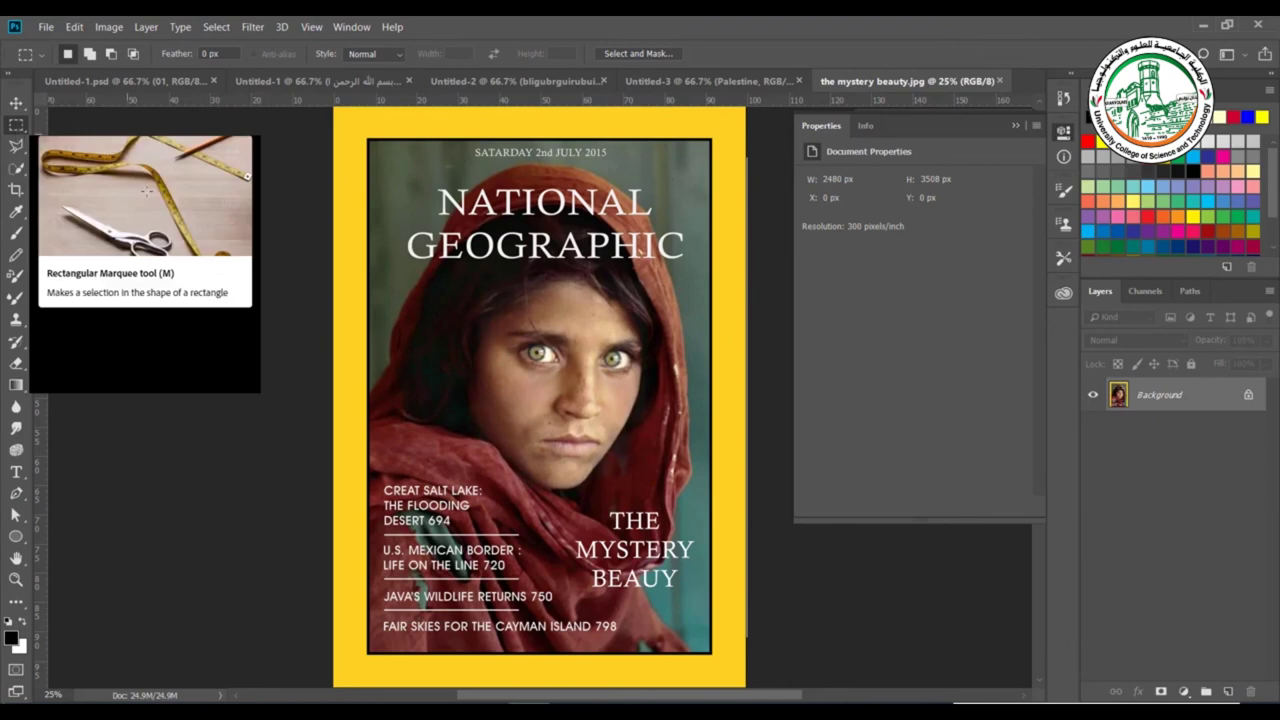
# Select the NATIONAL GEOGRAPHIC title in the mystery beauty.jpg image and examine similar fonts with Match Font, closing without choosing one.
pyautogui.moveTo(407, 179); pyautogui.dragTo(690, 271)
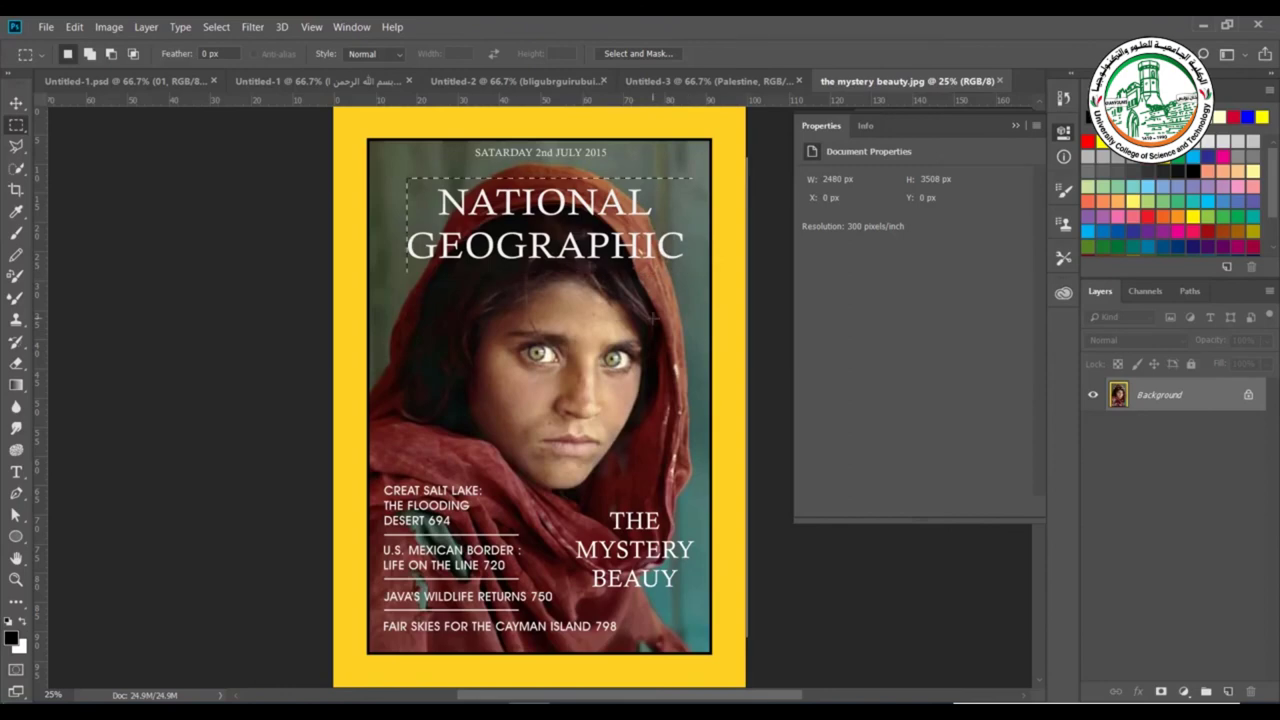
pyautogui.click(178, 26)
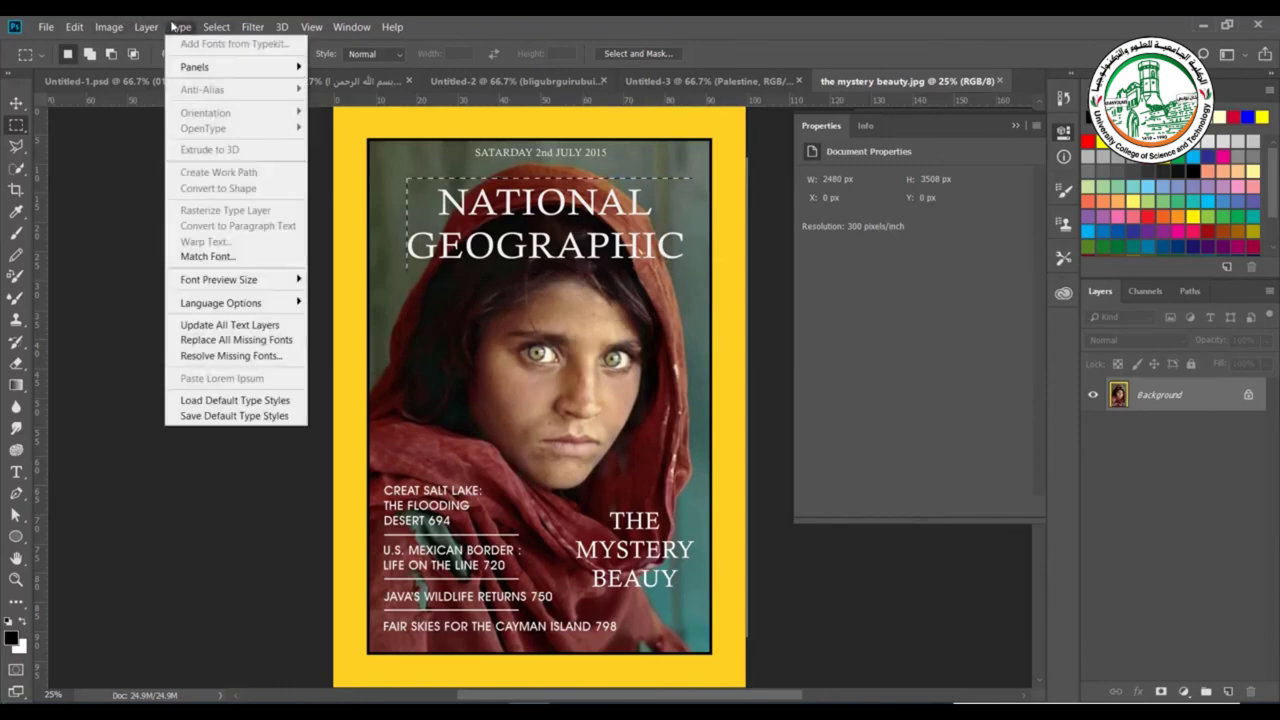
pyautogui.click(207, 257)
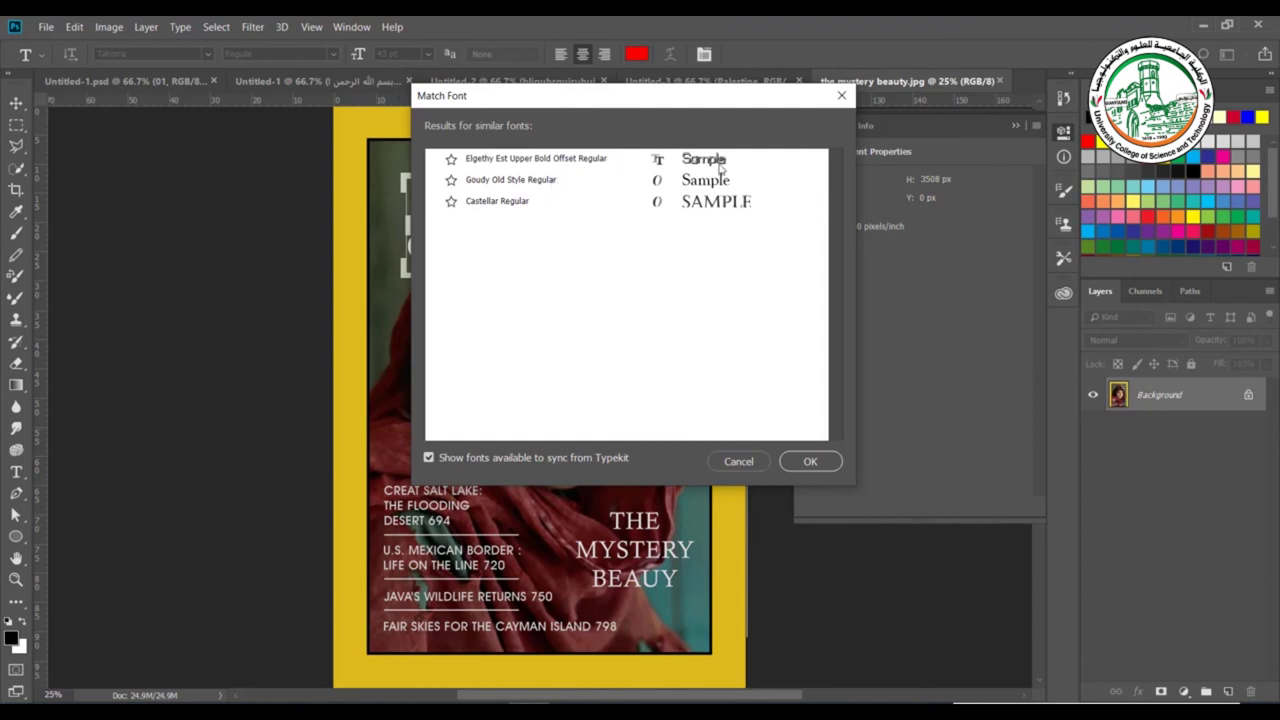
pyautogui.moveTo(591, 100); pyautogui.dragTo(932, 108)
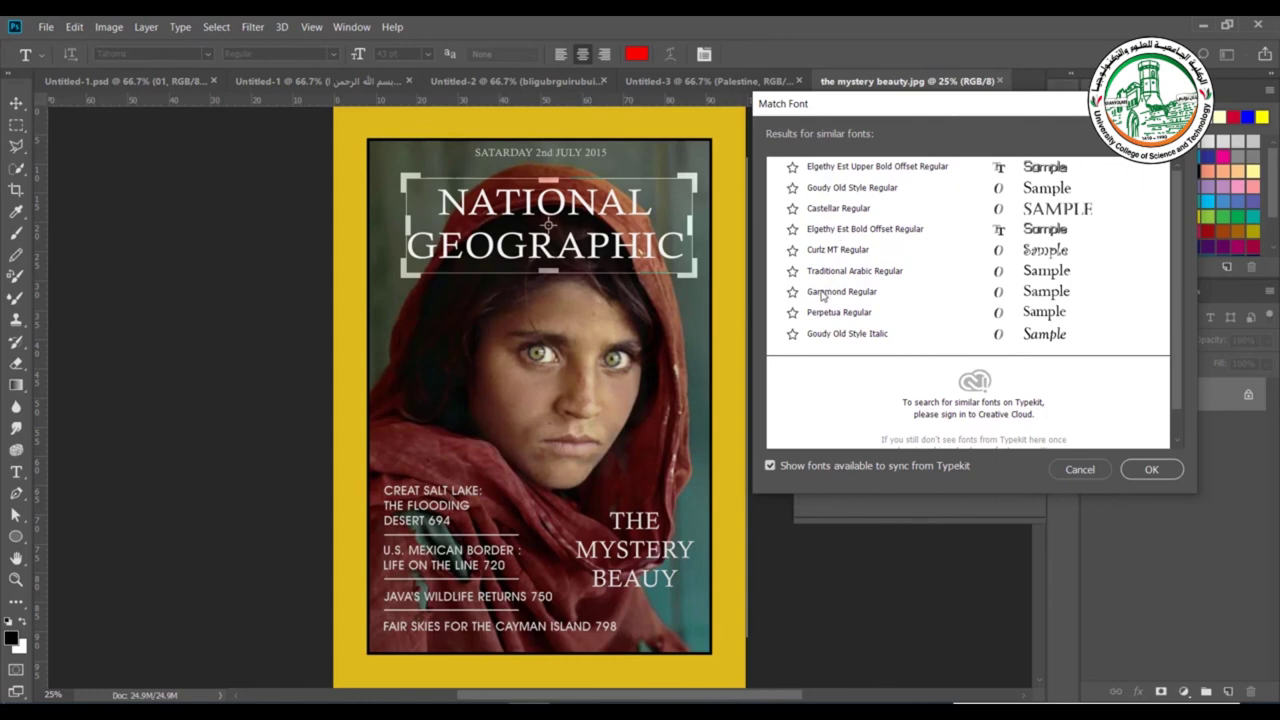
pyautogui.press('Escape')
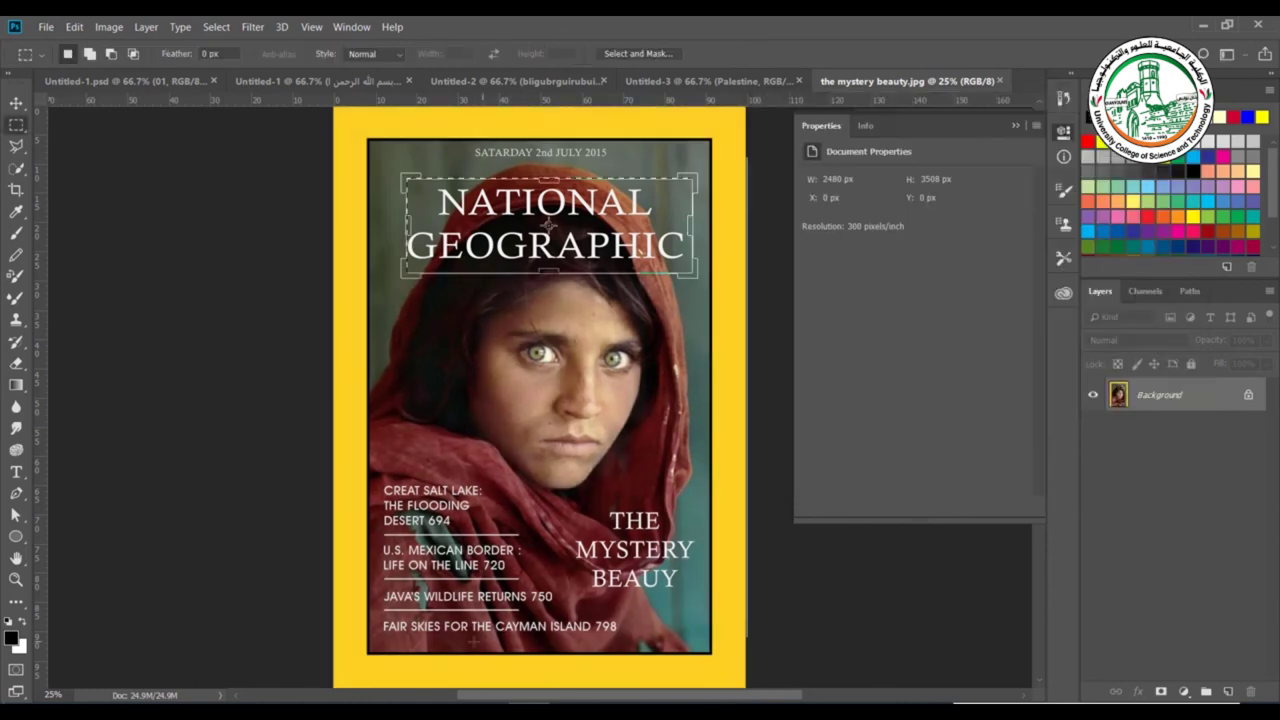